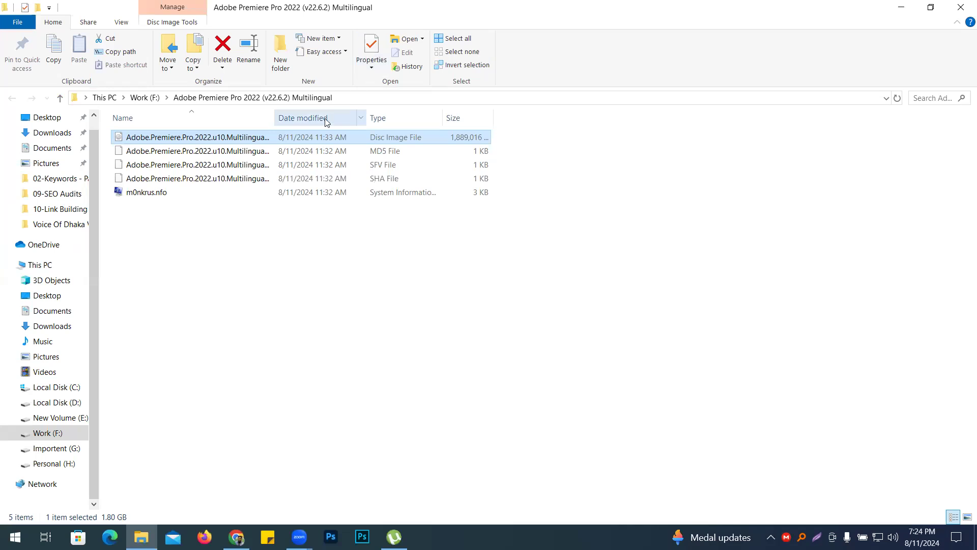
Widen the Name column to show the full file names and select Adobe.Premiere.Pro.2022.u10.Multilingual.iso
left_click_drag(274, 117, 389, 112)
left_click(294, 243)
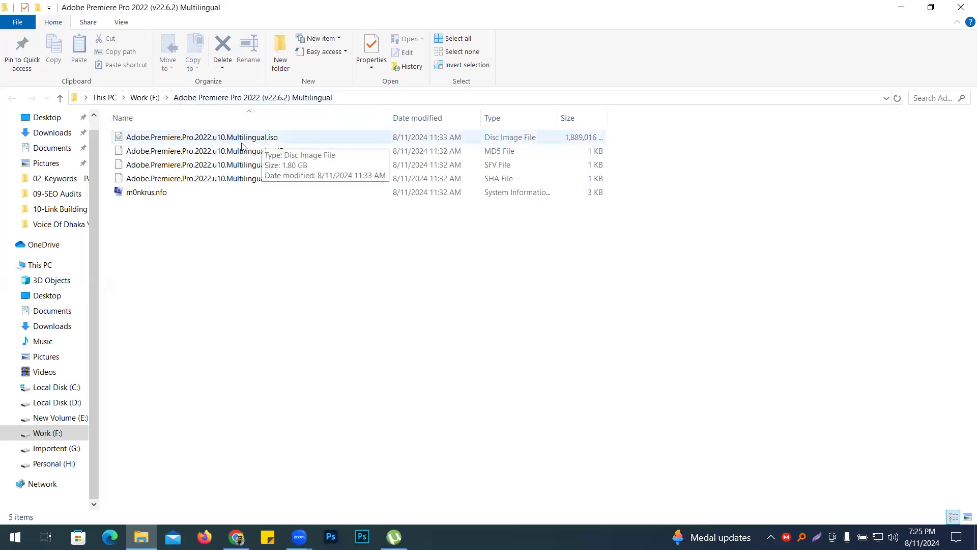
left_click(209, 139)
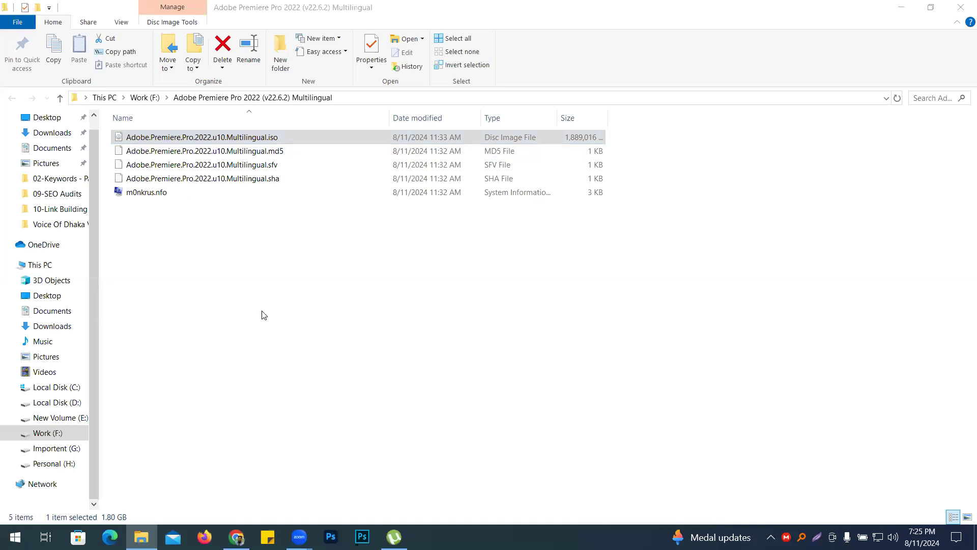
Show the files as large icons and mount the Adobe.Premiere.Pro.2022.u10.Multilingual.iso disc image, allowing it to open
left_click(965, 516)
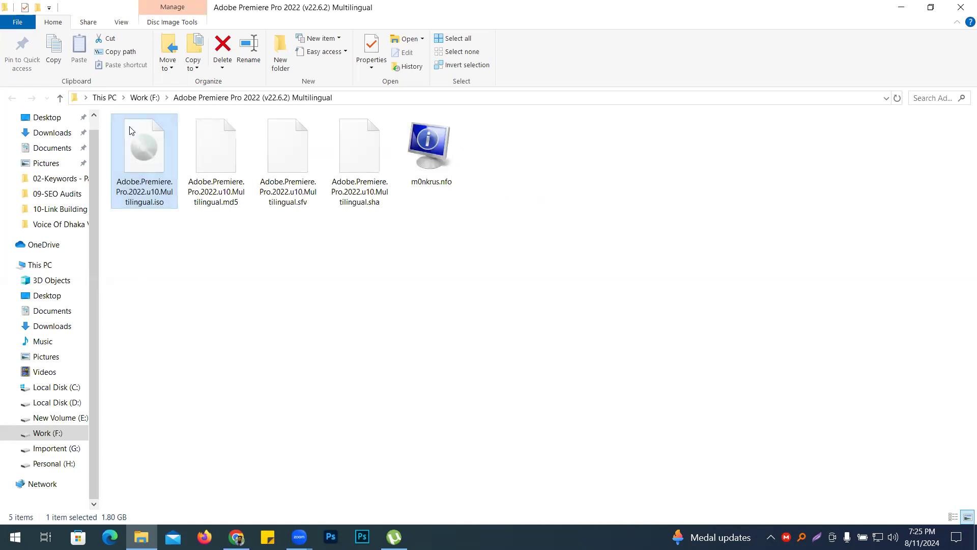
double_click(140, 169)
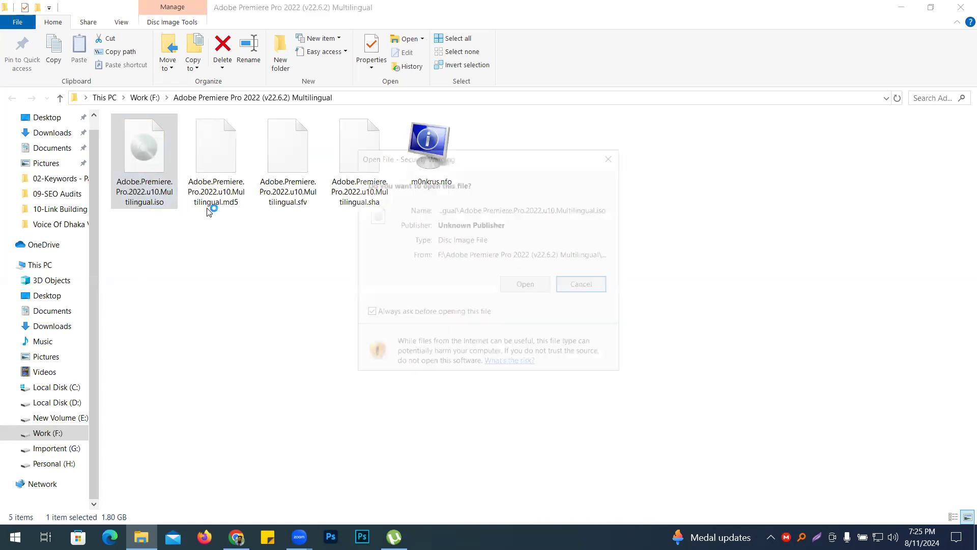
left_click(525, 284)
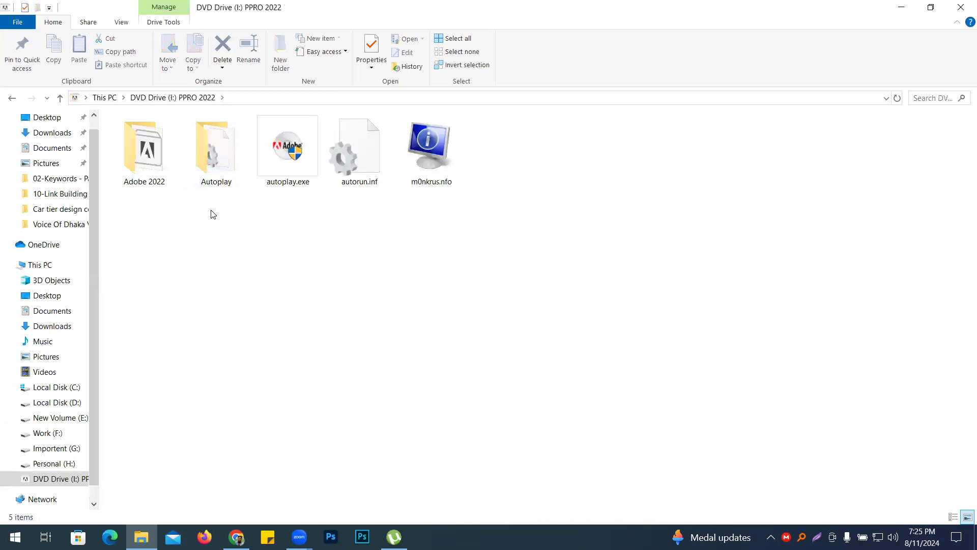
Run Set-up.exe from the Adobe 2022 folder on the mounted PPRO 2022 disc
left_click(293, 183)
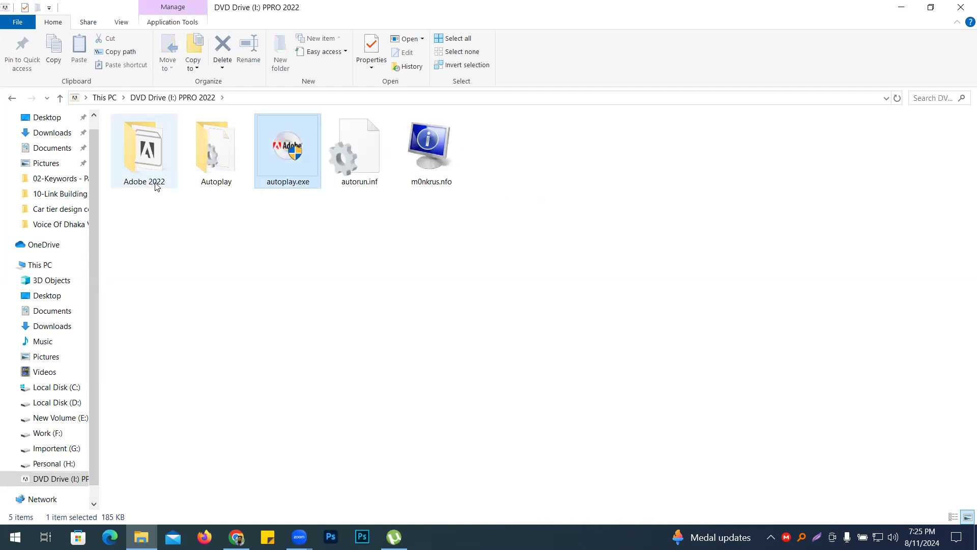
mouse_move(150, 184)
double_click(143, 157)
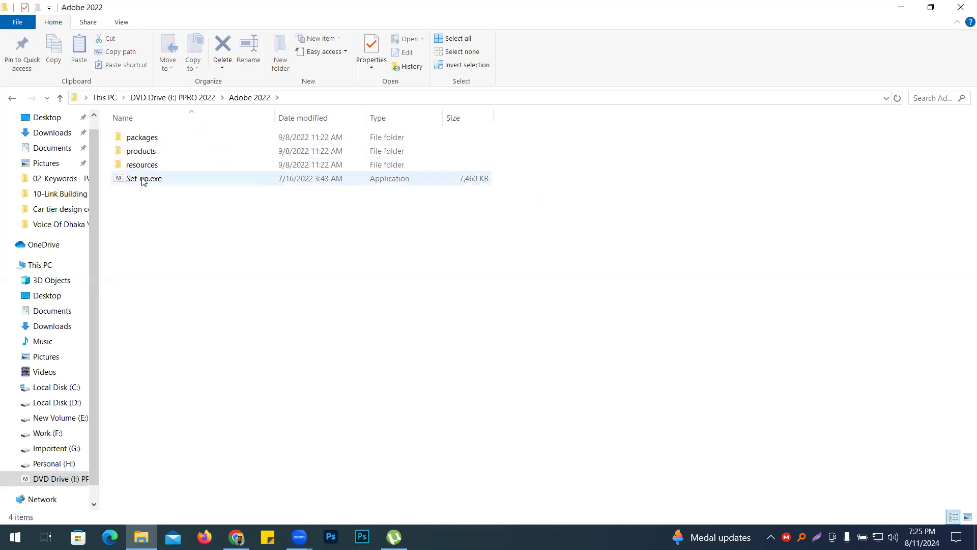
left_click(141, 185)
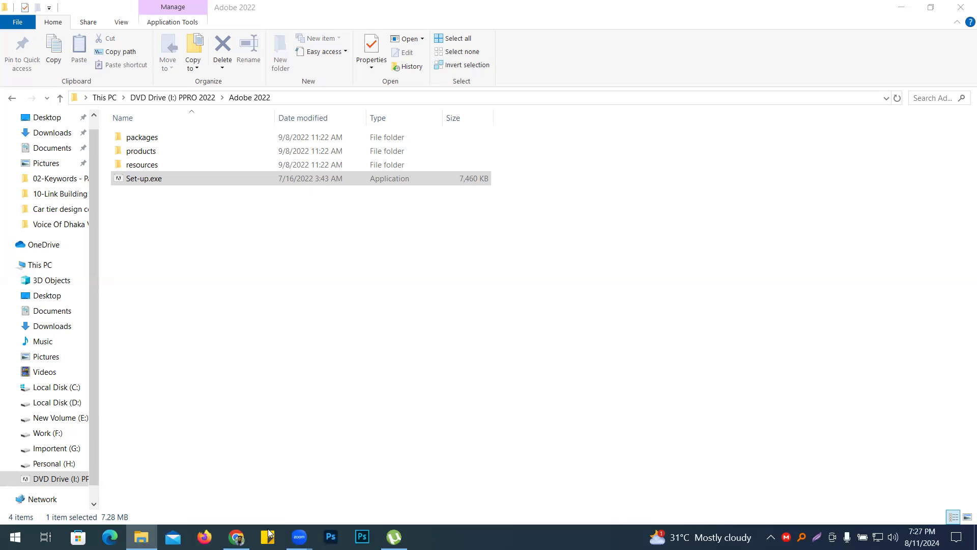
double_click(166, 179)
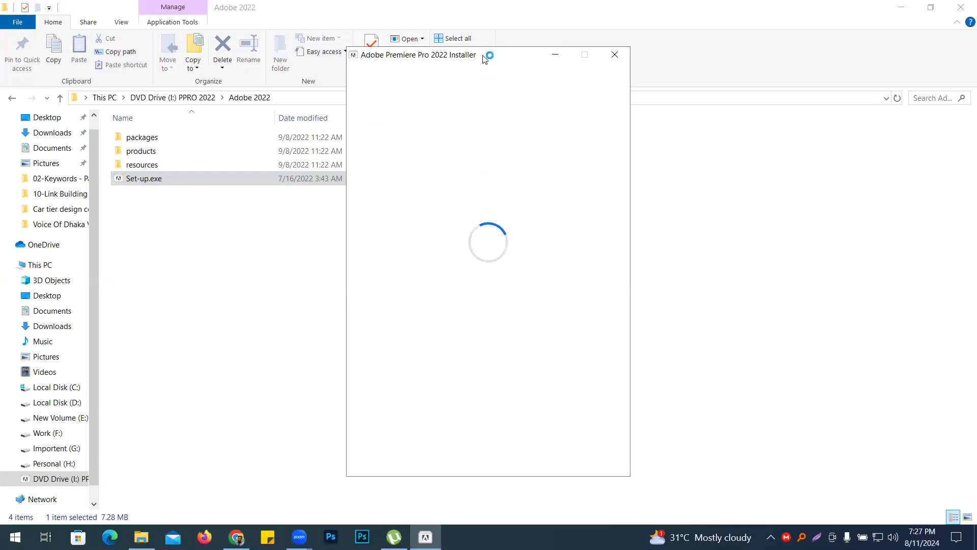
Move the Adobe Premiere Pro 2022 installer window up to the screen edge and beside the file list
left_click_drag(484, 57, 485, 29)
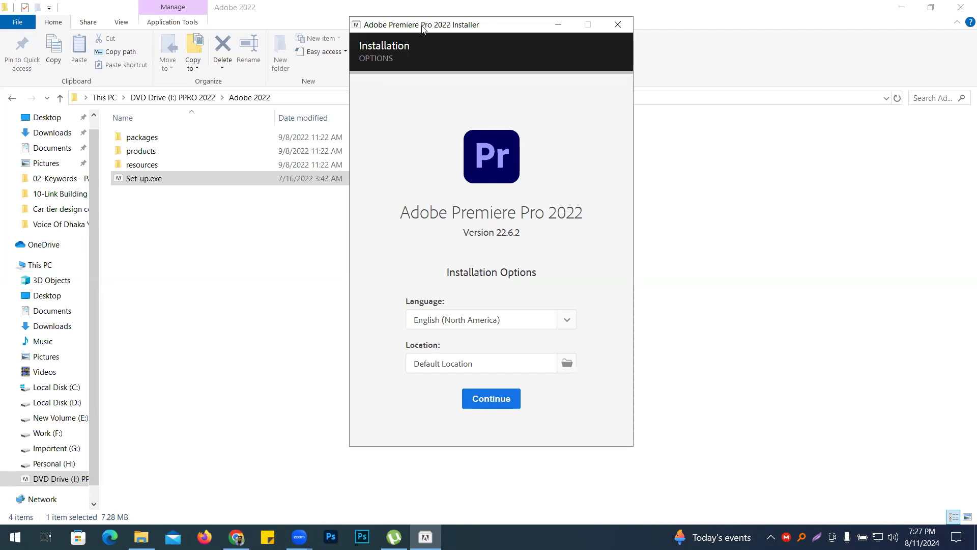
left_click_drag(422, 29, 568, 44)
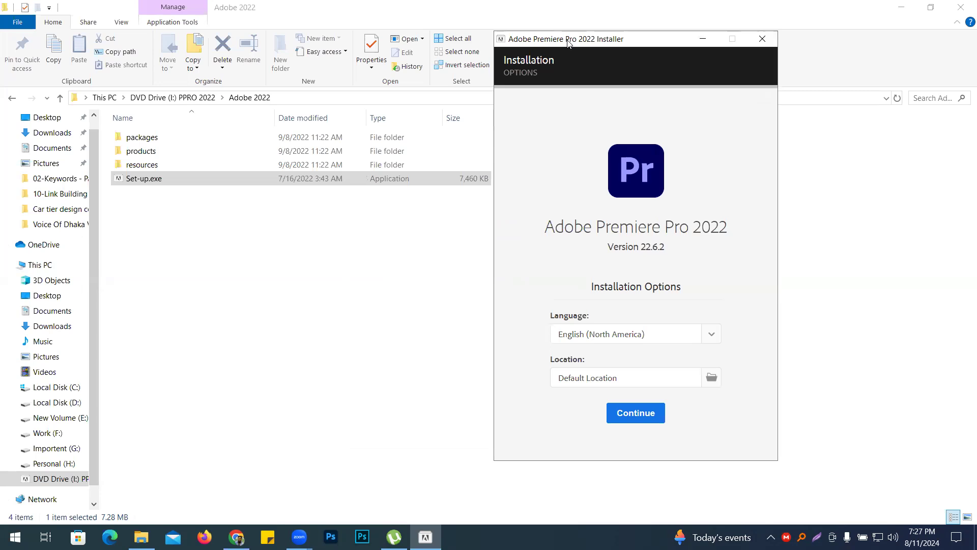
left_click_drag(568, 44, 576, 43)
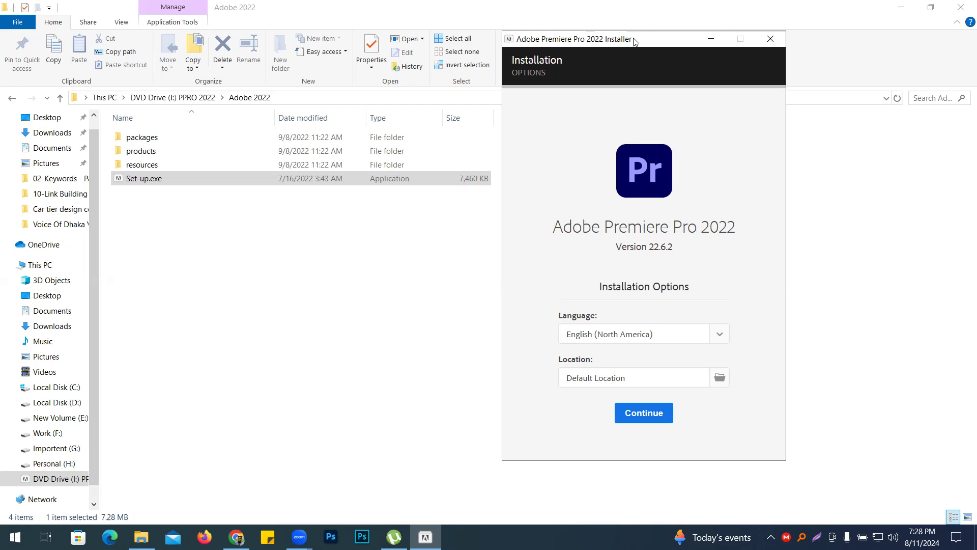
left_click_drag(634, 41, 609, 1)
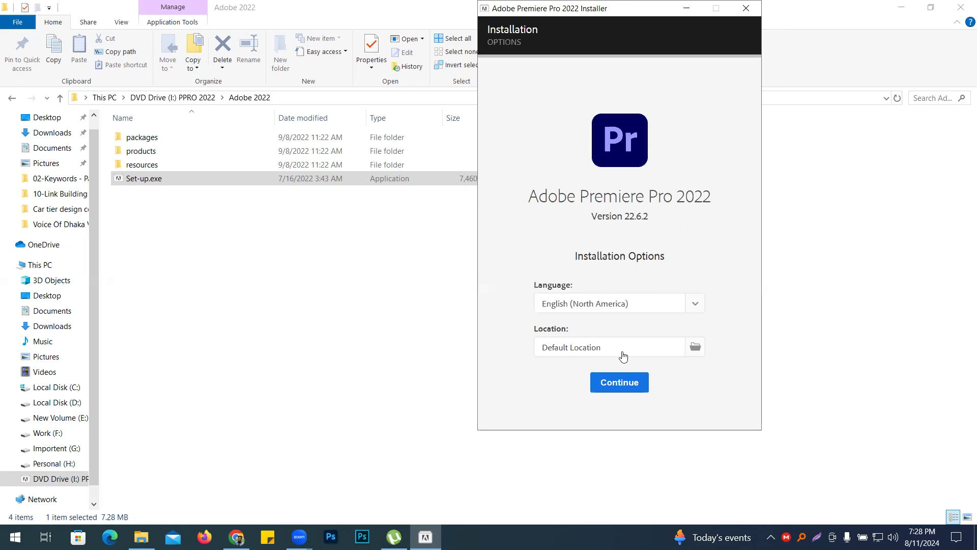
Choose to change the installation location and select Local Disk (D:) as the parent for the install folder
left_click(695, 346)
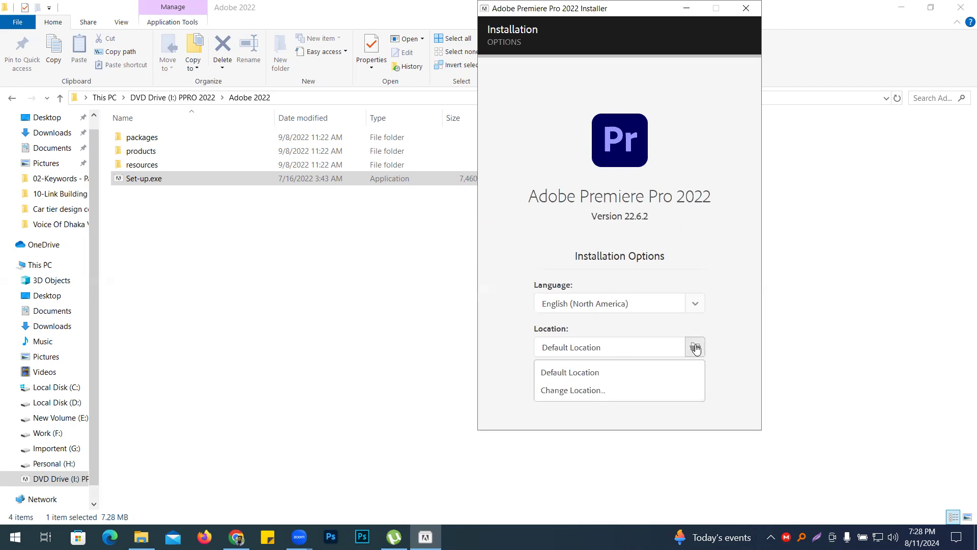
left_click(572, 391)
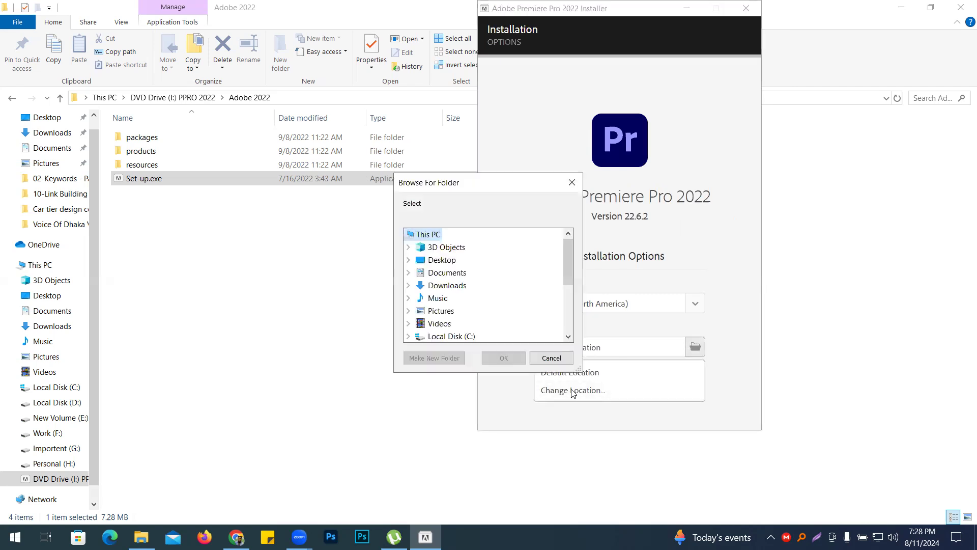
scroll(501, 310, "down", 2)
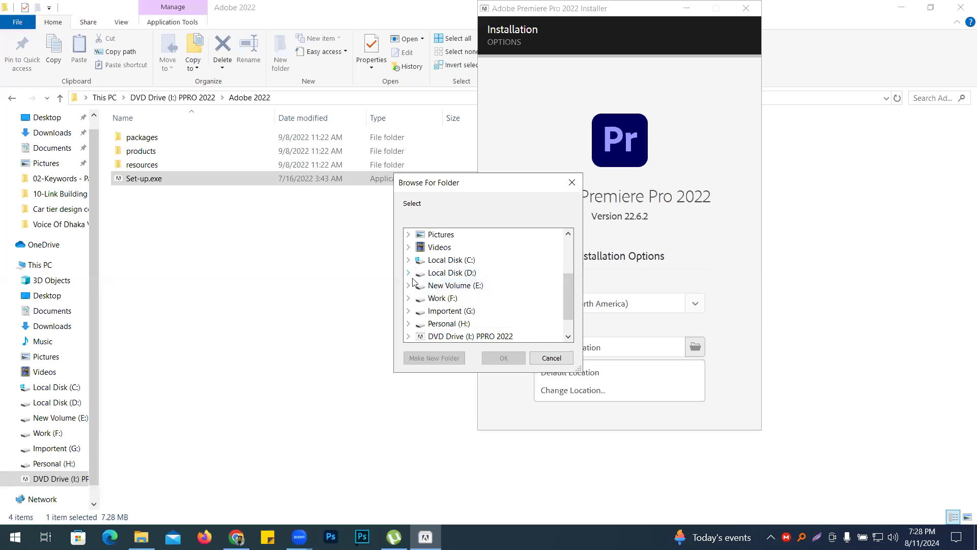
left_click(411, 275)
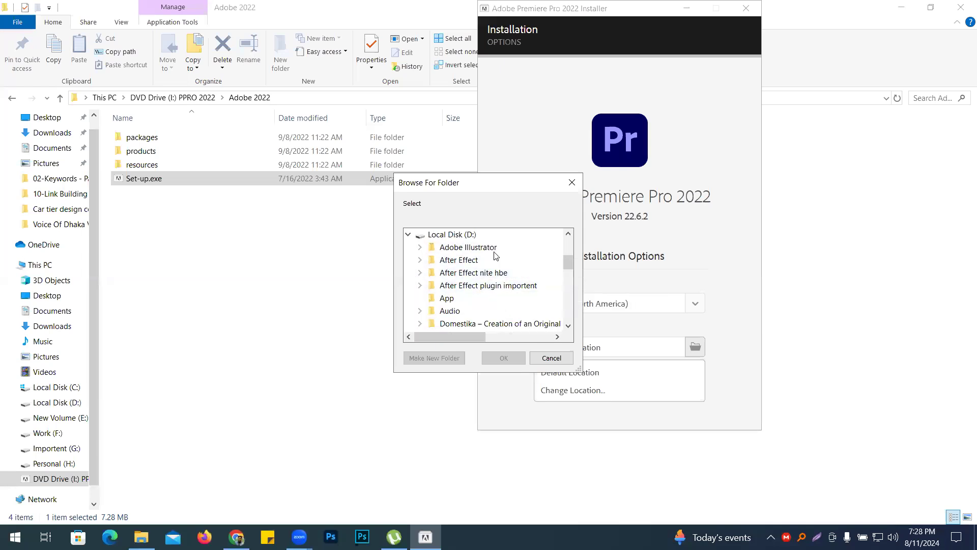
left_click(443, 234)
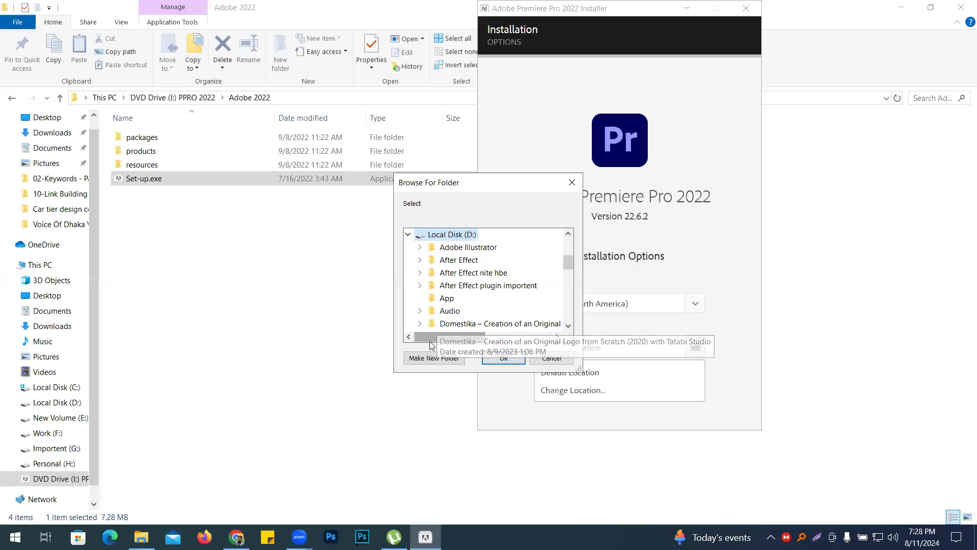
Create a folder named Premiere Pro on Local Disk (D:) and confirm it as the installation location
left_click(436, 359)
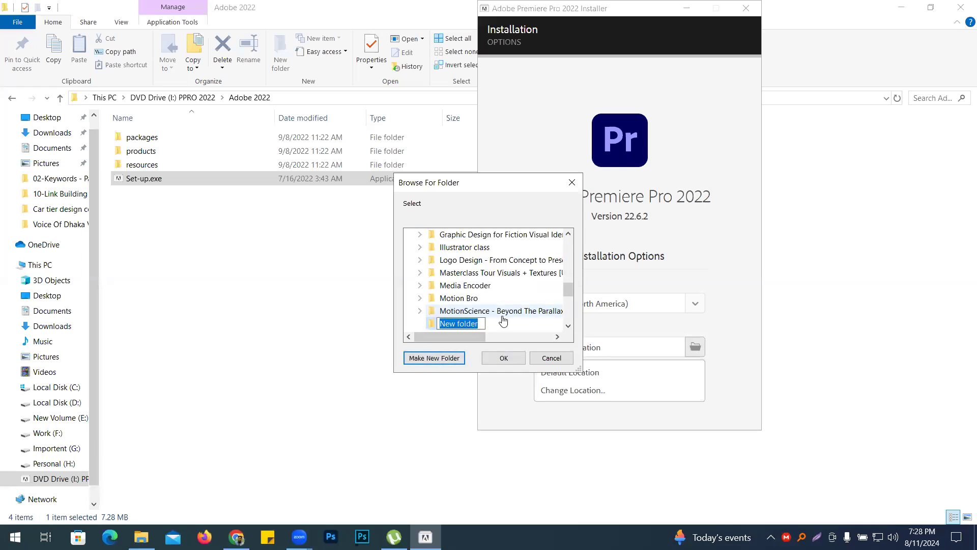
type("Premiere Pro")
left_click(506, 359)
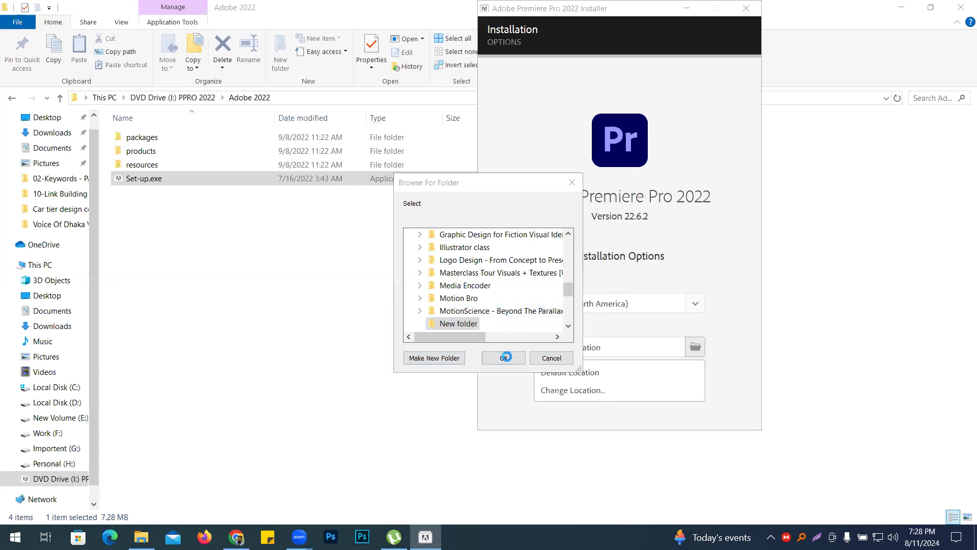
left_click(533, 390)
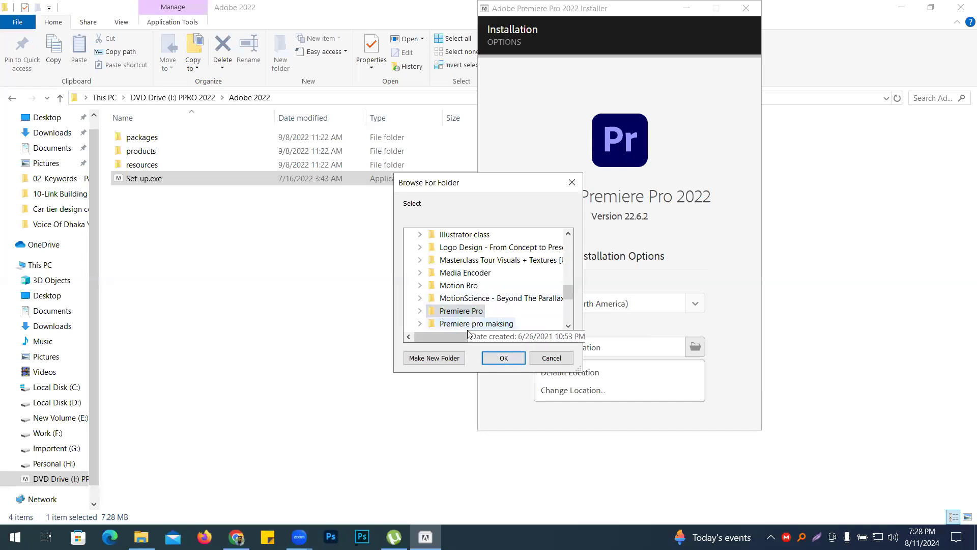
left_click(508, 357)
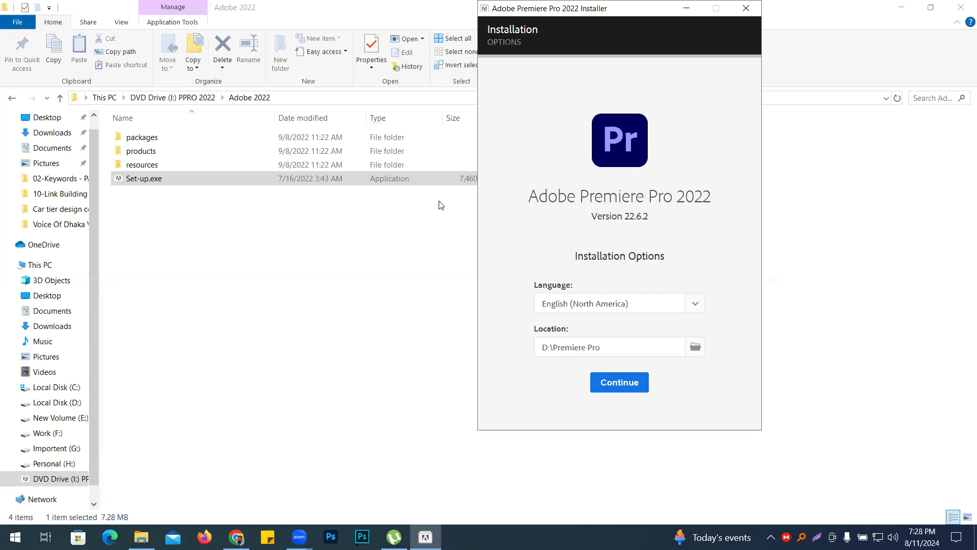
Install Adobe Premiere Pro 2022 with the chosen options and launch it once the installation completes
left_click(631, 391)
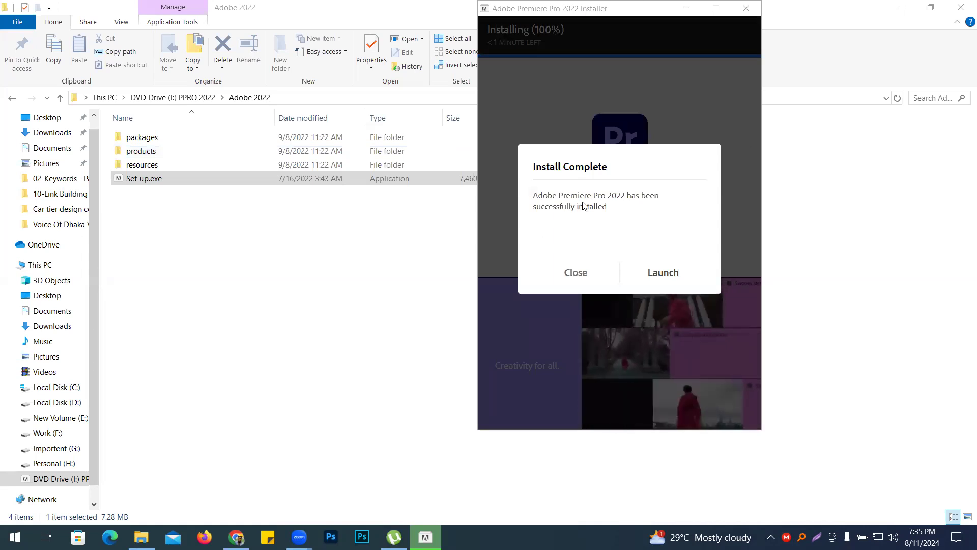
left_click(654, 278)
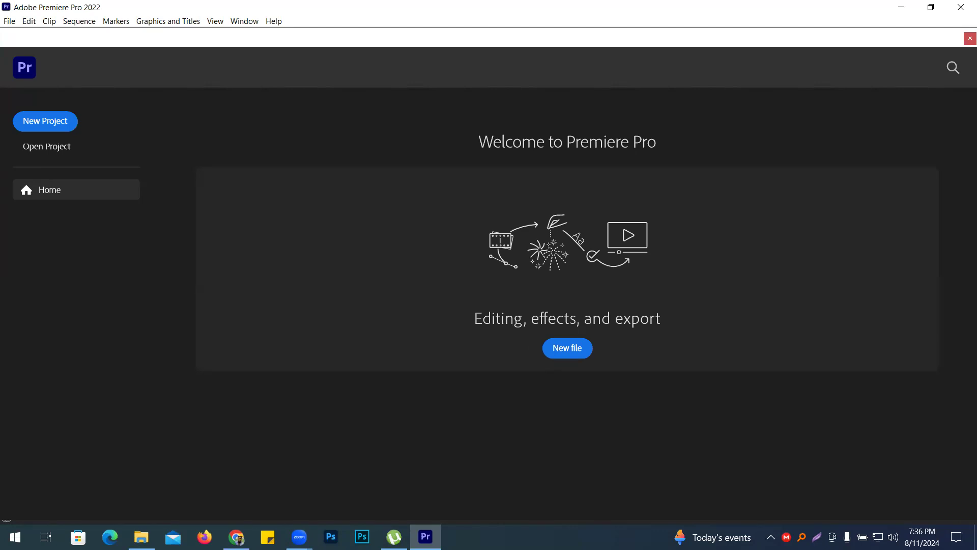
Open Internet Download Manager from the hidden background programs, dismiss its tip of the day and close its window
left_click(771, 537)
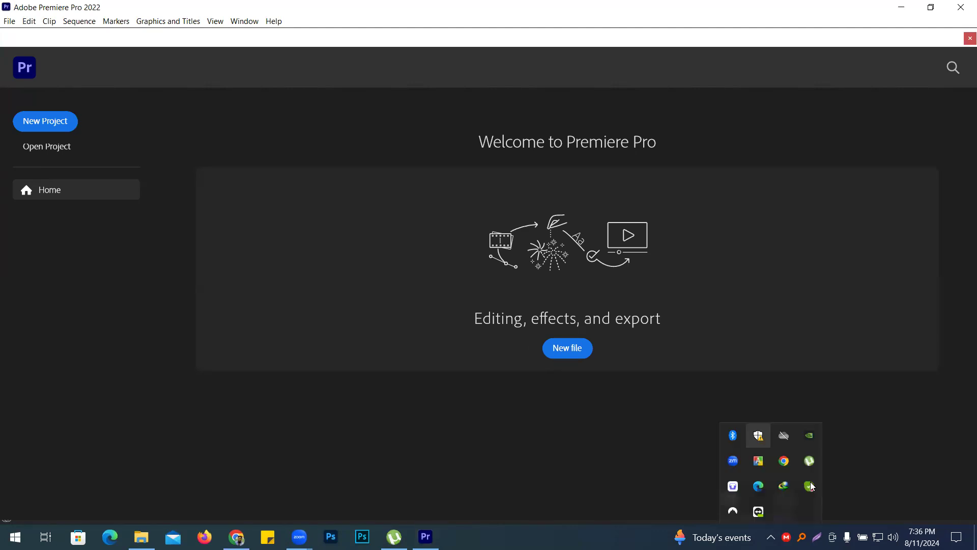
double_click(787, 491)
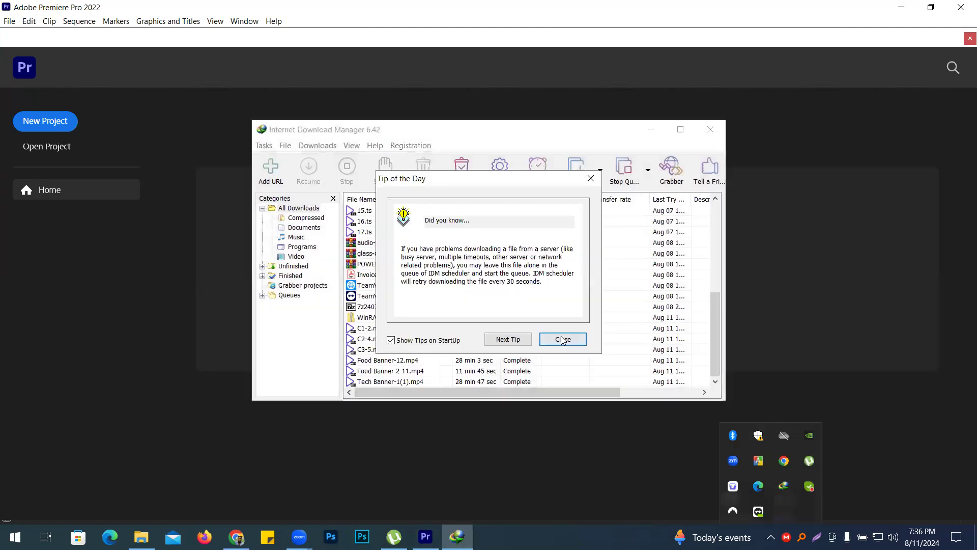
key("Escape")
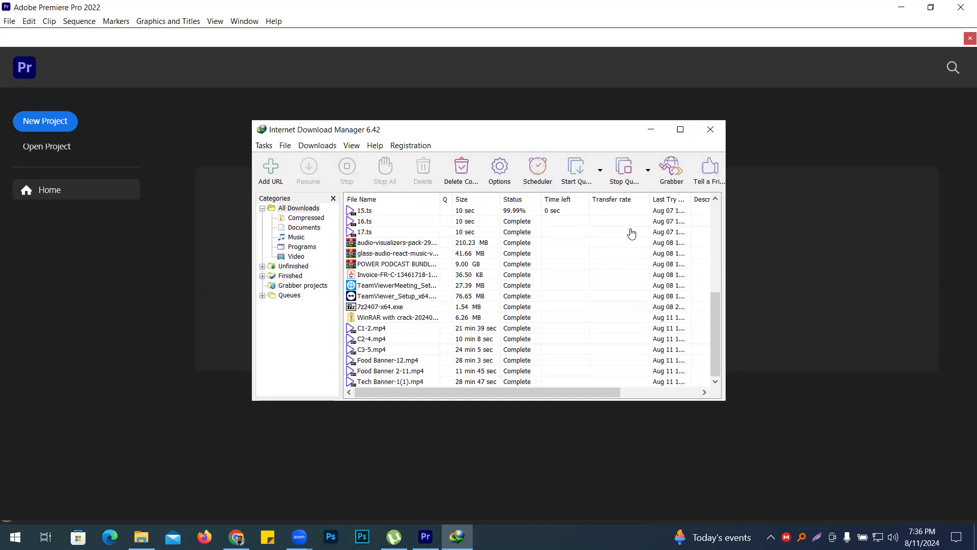
left_click(710, 130)
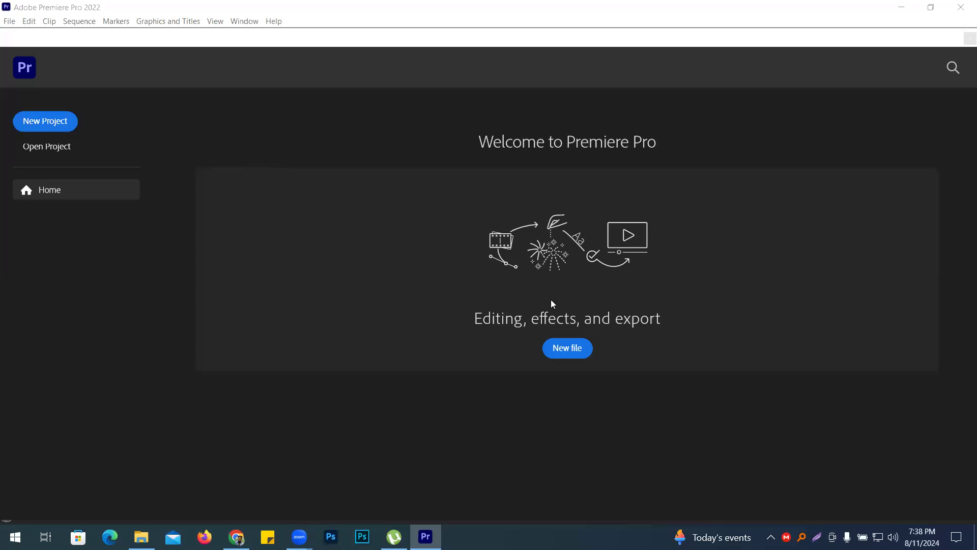
left_click(520, 318)
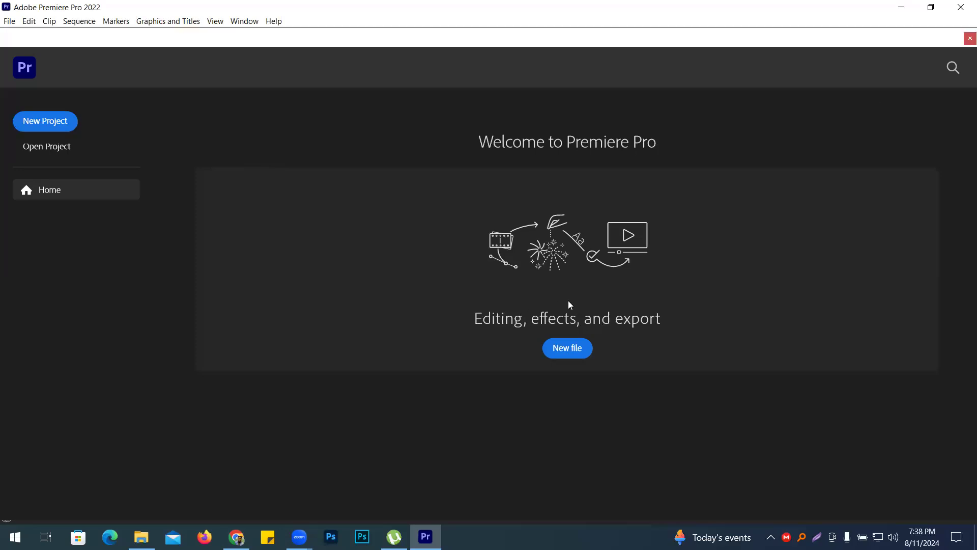
left_click(771, 537)
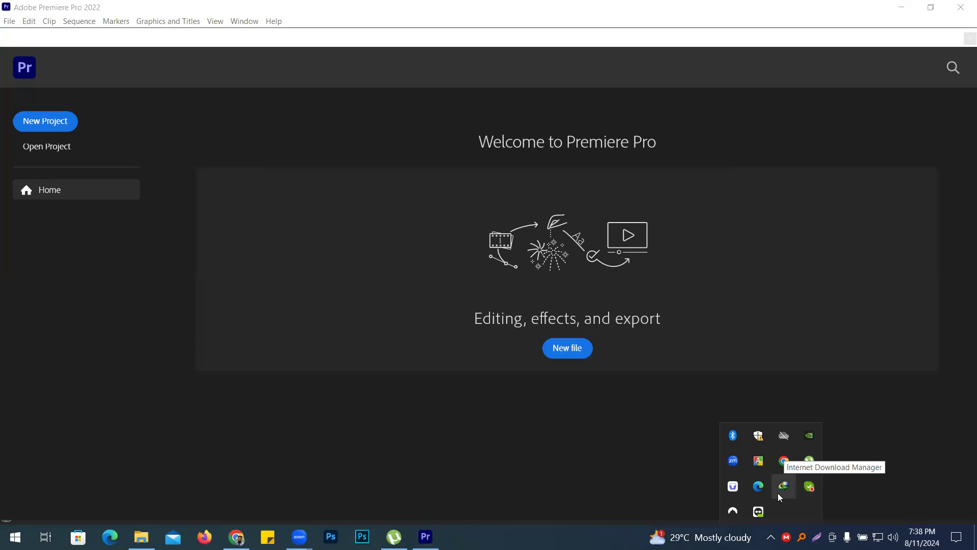
left_click(435, 107)
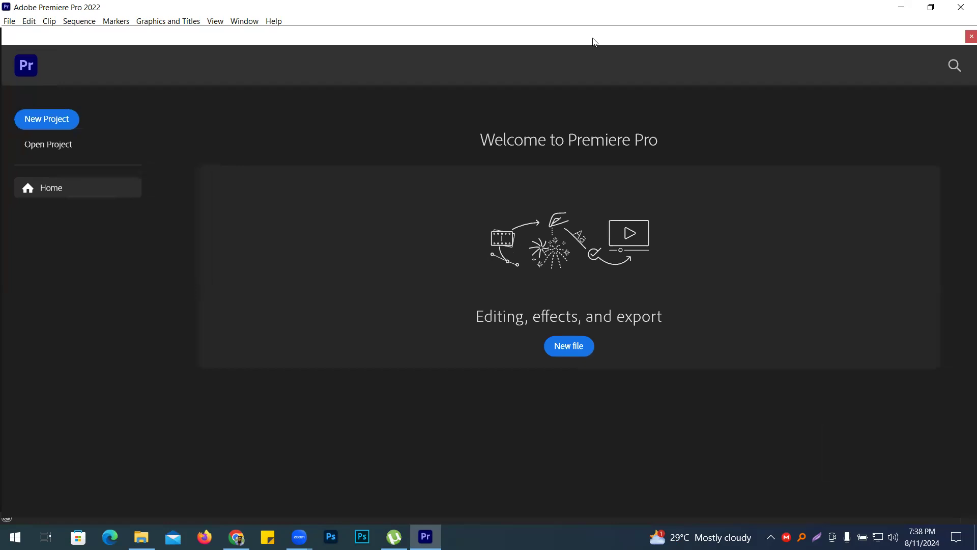
Shift the Premiere Pro welcome window until its close control is reachable and close it
left_click_drag(594, 40, 589, 45)
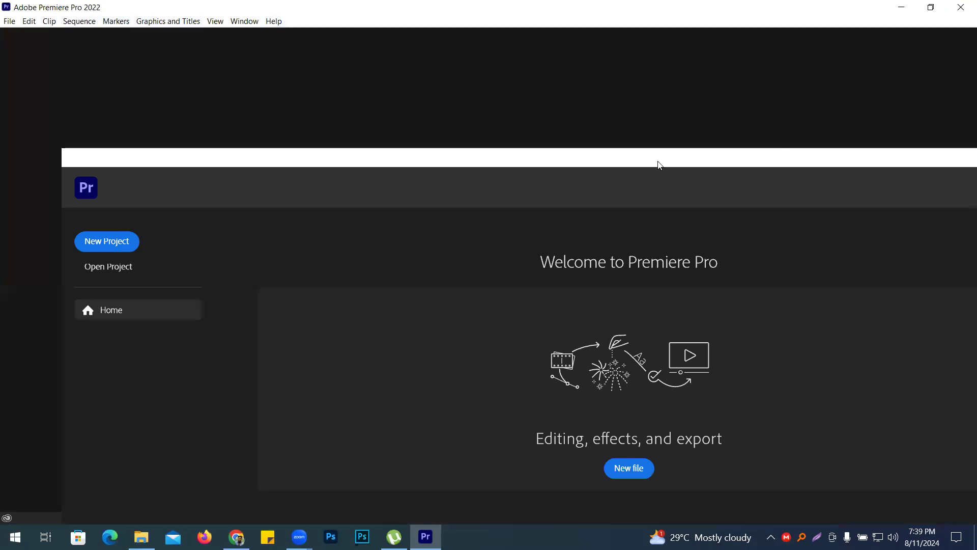
left_click_drag(659, 165, 582, 83)
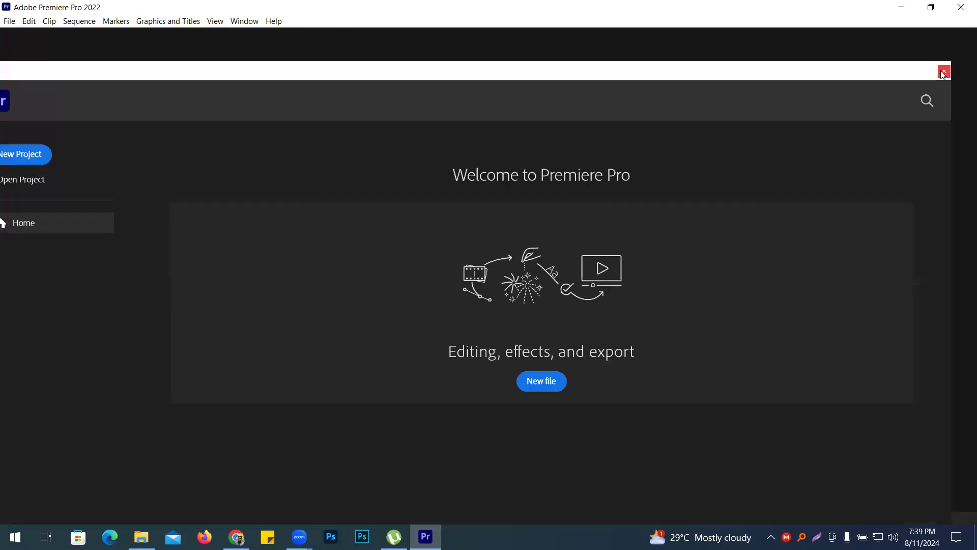
left_click(943, 73)
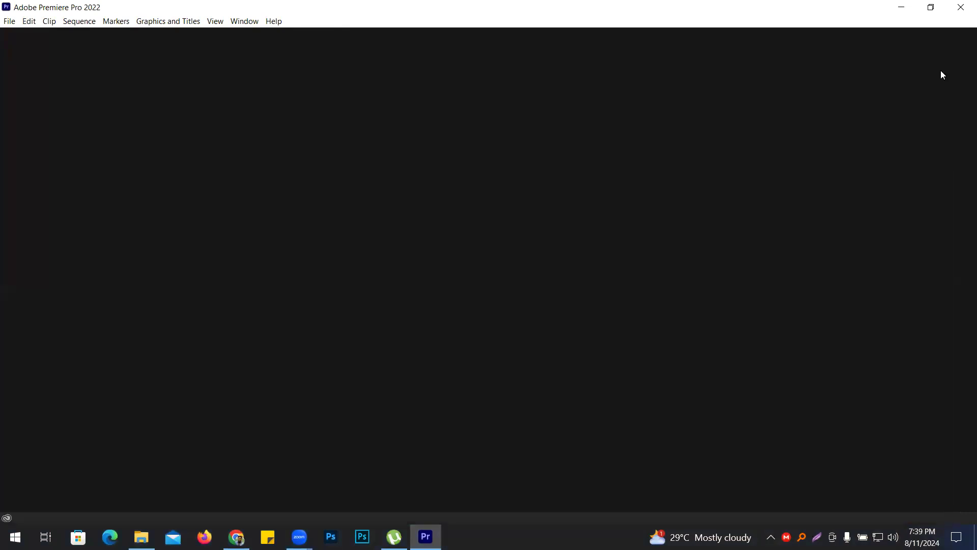
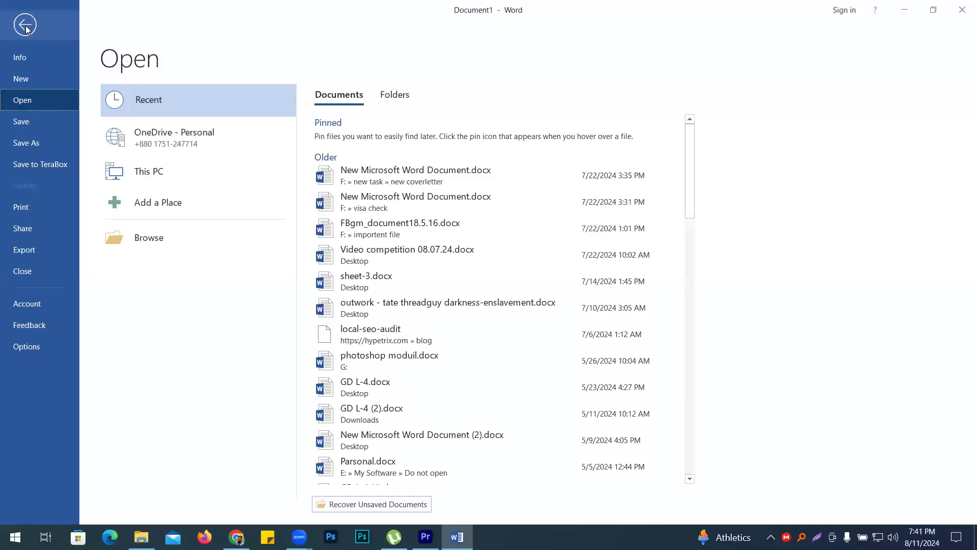
Create a new blank document in Word
left_click(37, 82)
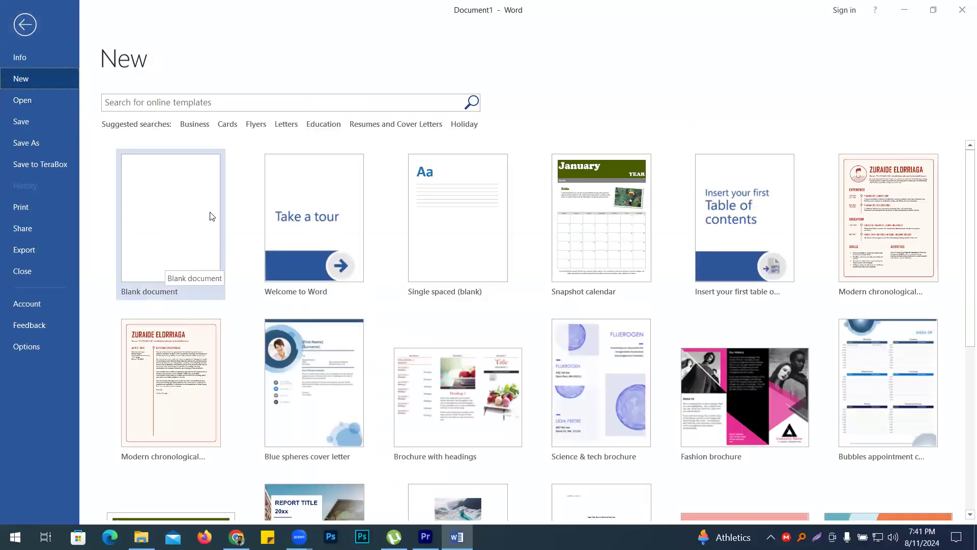
left_click(175, 224)
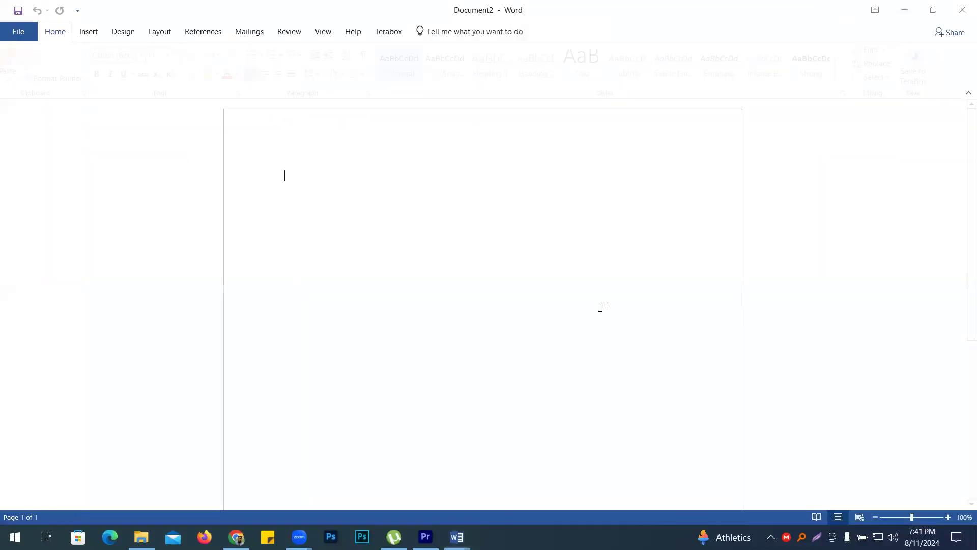
Enter the sample text "hgjhgkjgjgkljl" in the blank document and delete it again
type("hgjhgkjgjgkljl")
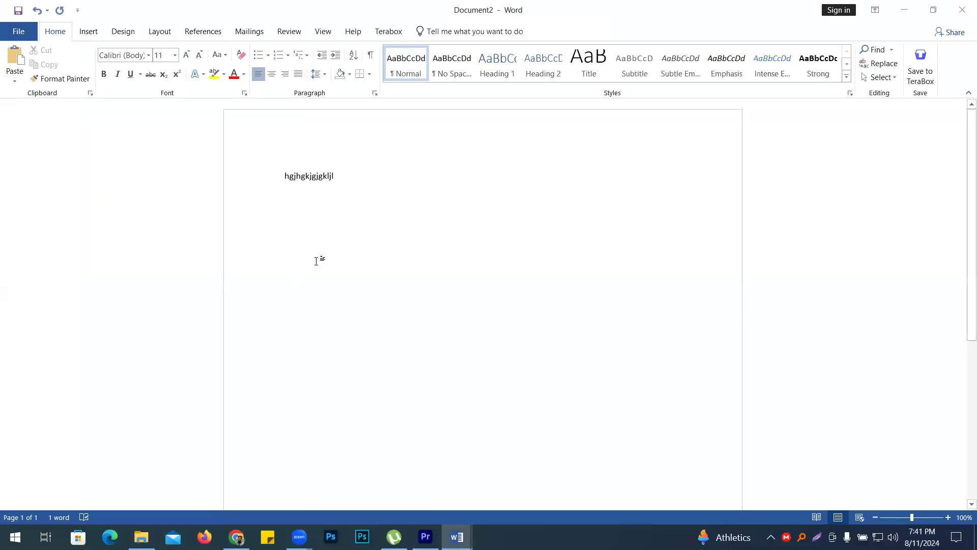
left_click_drag(362, 183, 243, 172)
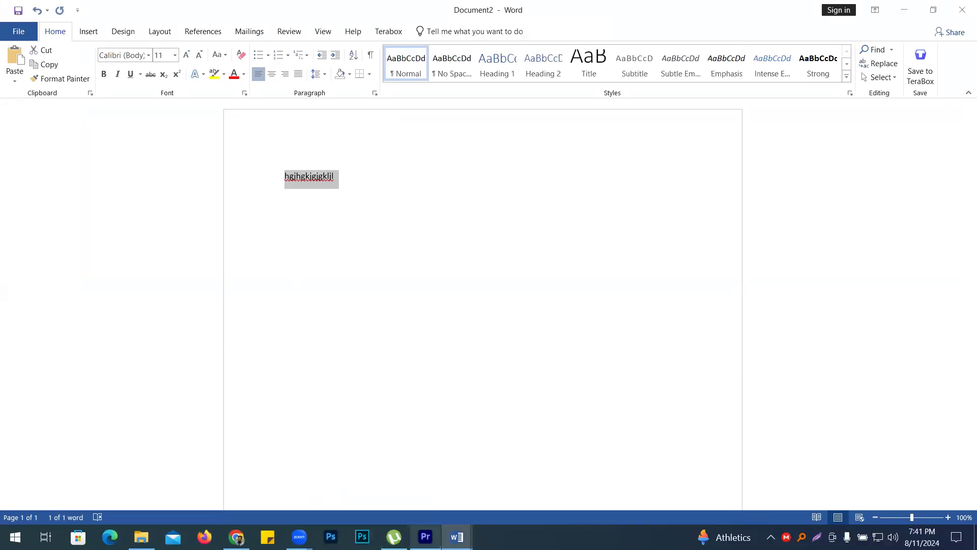
left_click(425, 536)
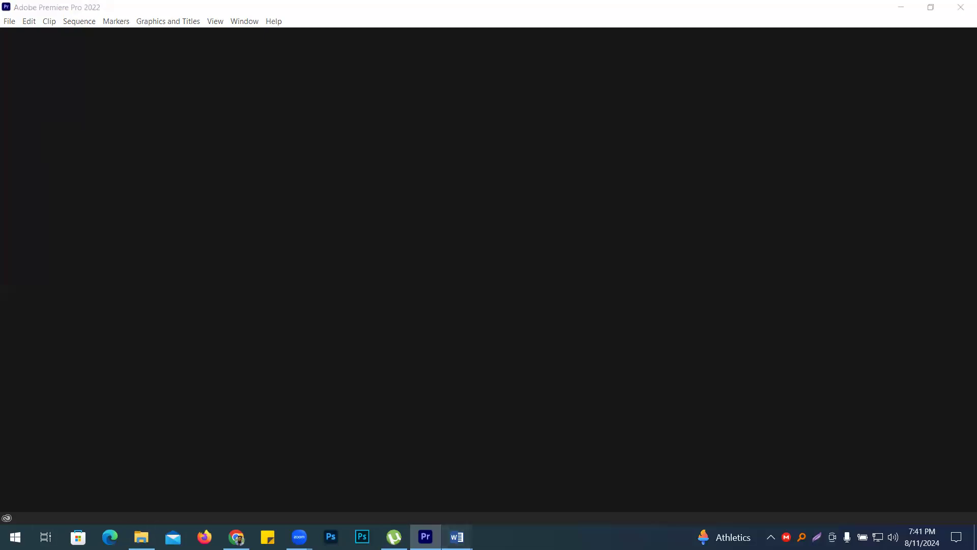
mouse_move(457, 537)
left_click(548, 465)
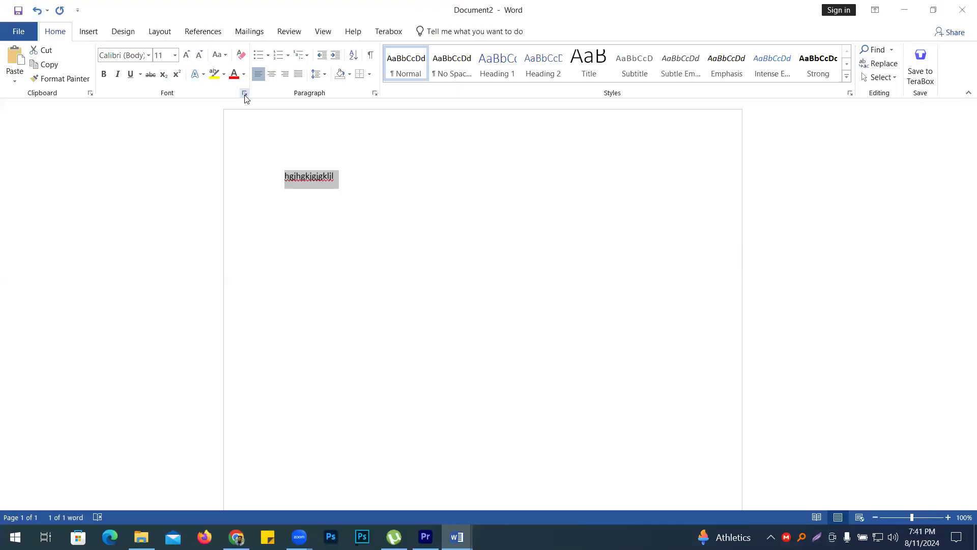
key("Delete")
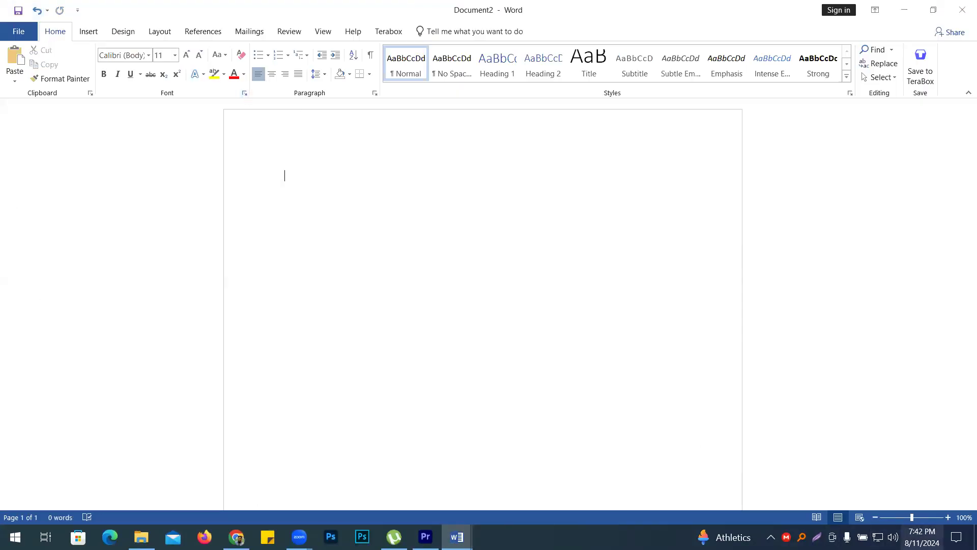
Zoom the blank Word document out to 50% so the whole page fits in view
left_click(876, 517)
left_click(876, 516)
left_click(876, 517)
left_click(876, 517)
left_click(875, 517)
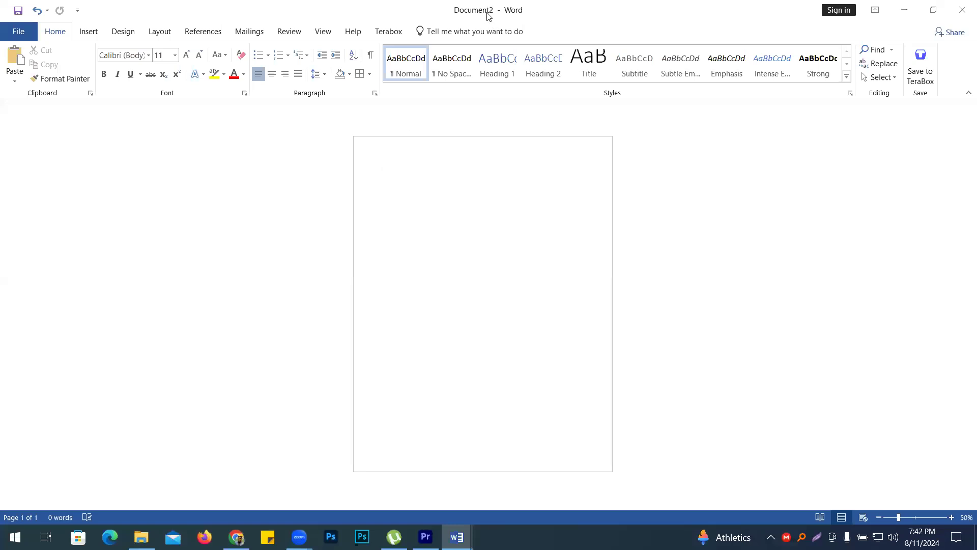
Switch to Adobe Premiere Pro and start a new project named Test
left_click(425, 536)
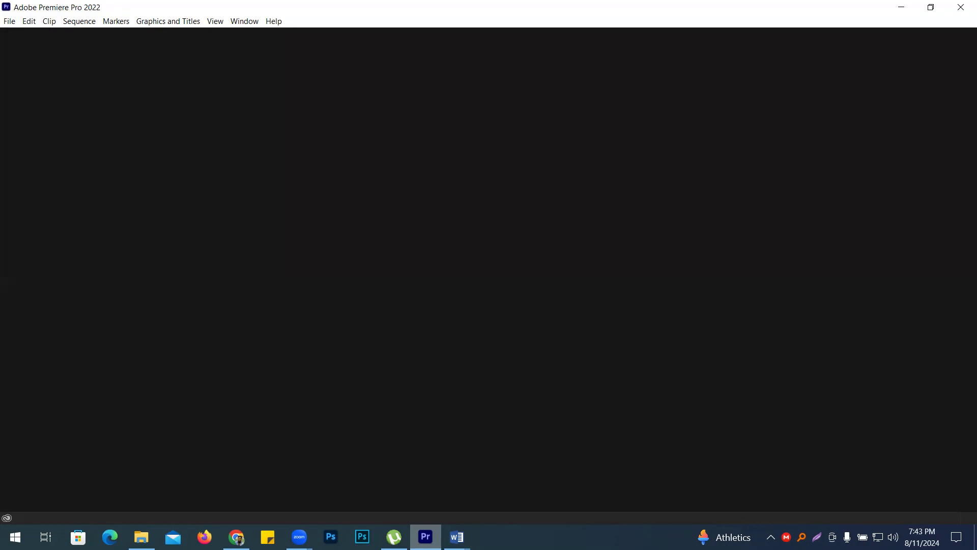
left_click(10, 21)
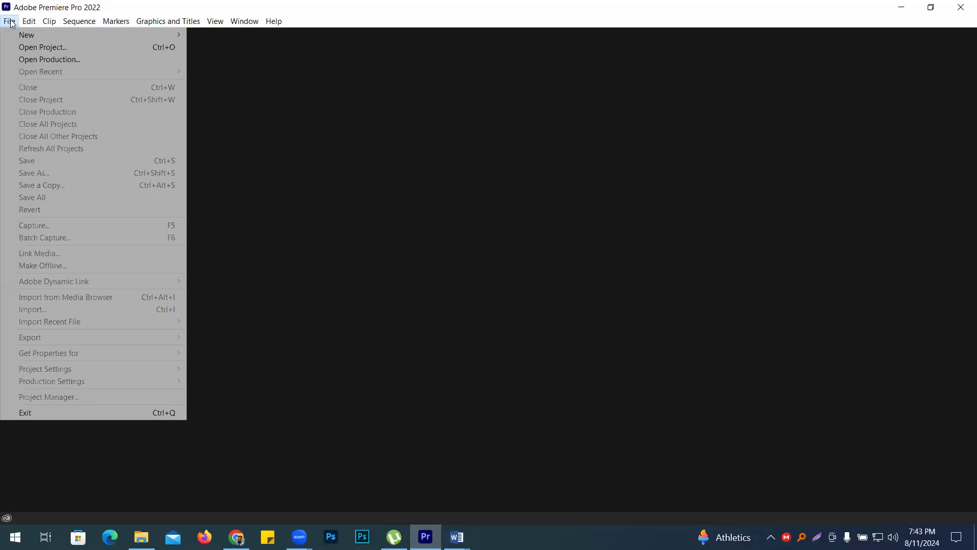
mouse_move(38, 36)
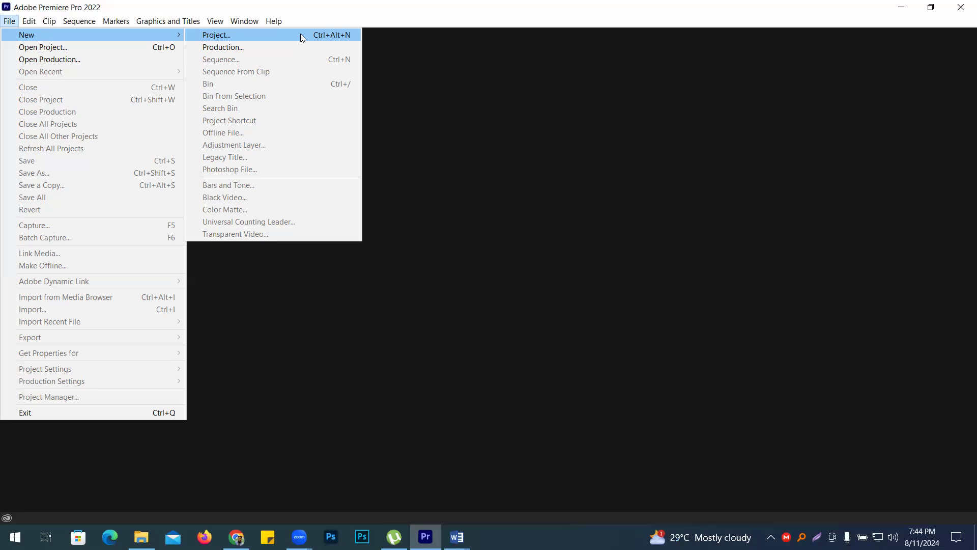
left_click(300, 34)
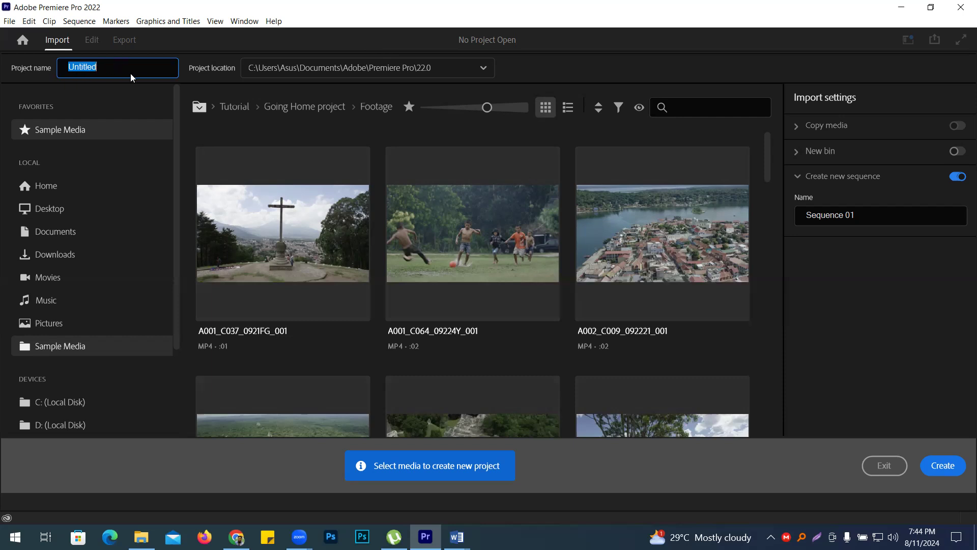
double_click(110, 69)
type("Test")
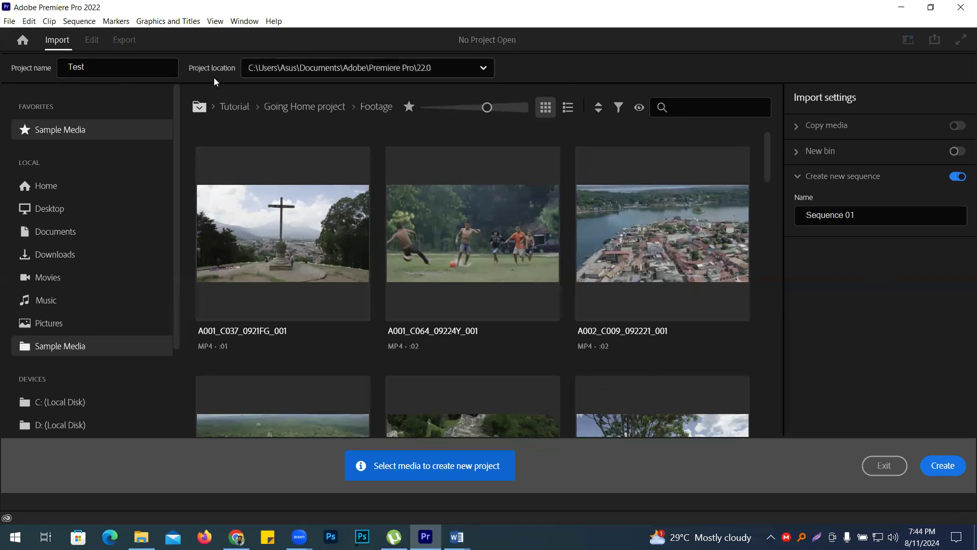
Set the location of the new project to the Desktop folder
left_click(479, 69)
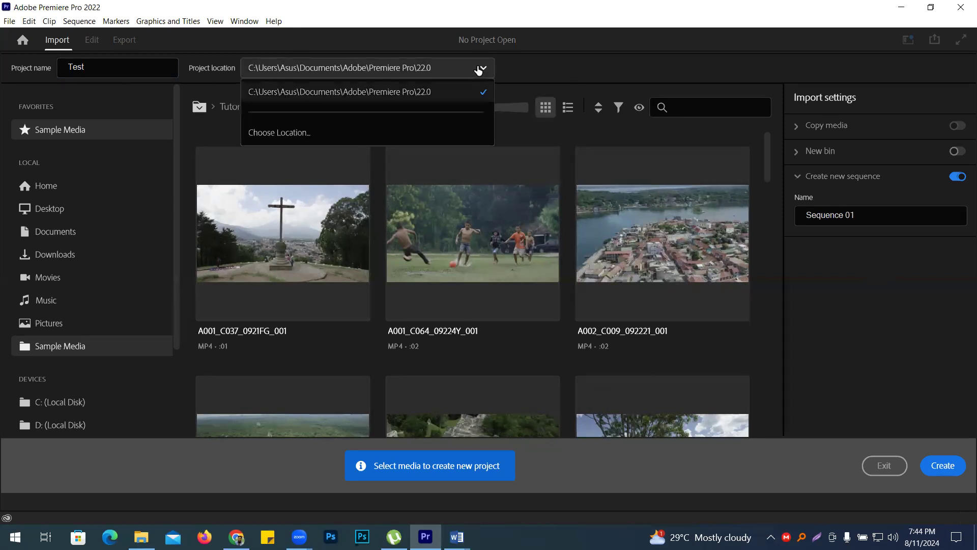
left_click(320, 133)
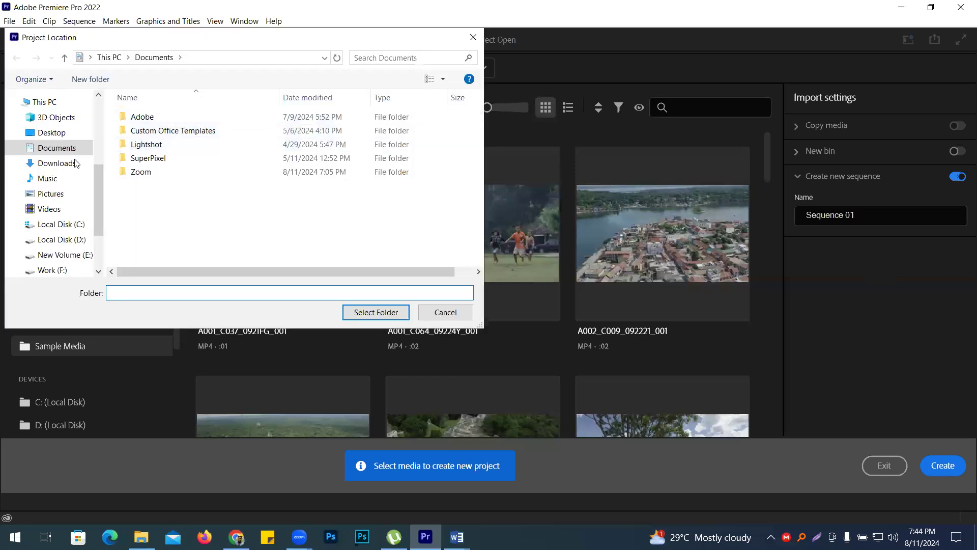
left_click(51, 132)
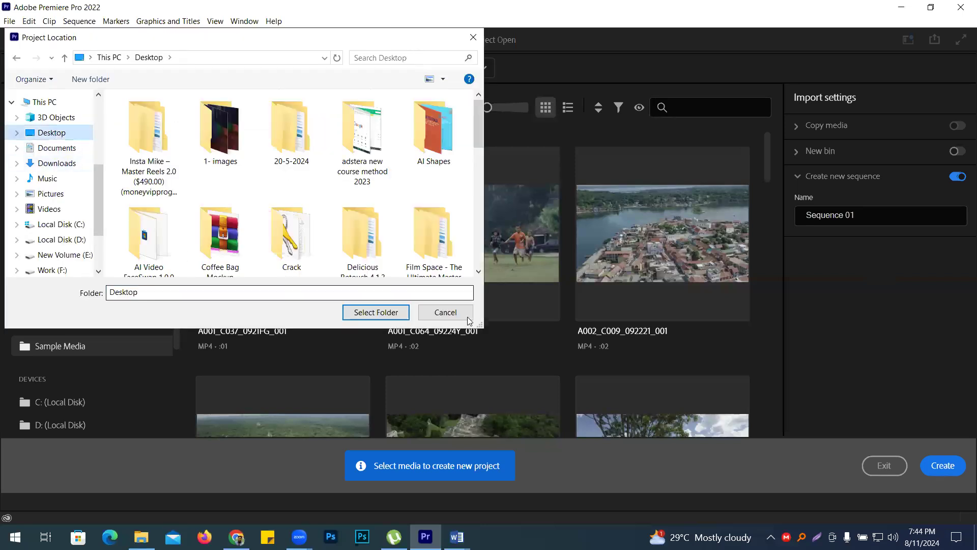
left_click(376, 312)
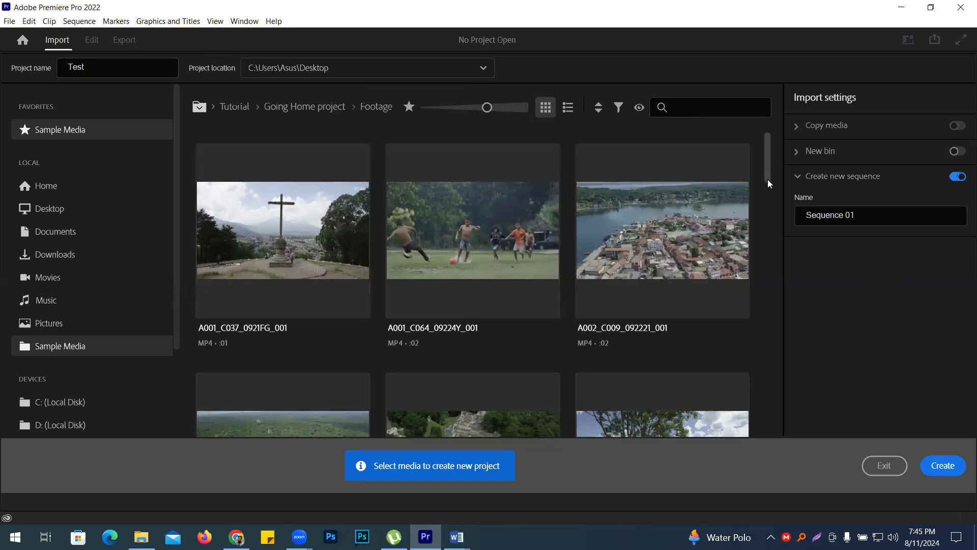
Browse through the sample media footage offered for the new project
scroll(768, 183, "down", 3)
scroll(767, 173, "up", 3)
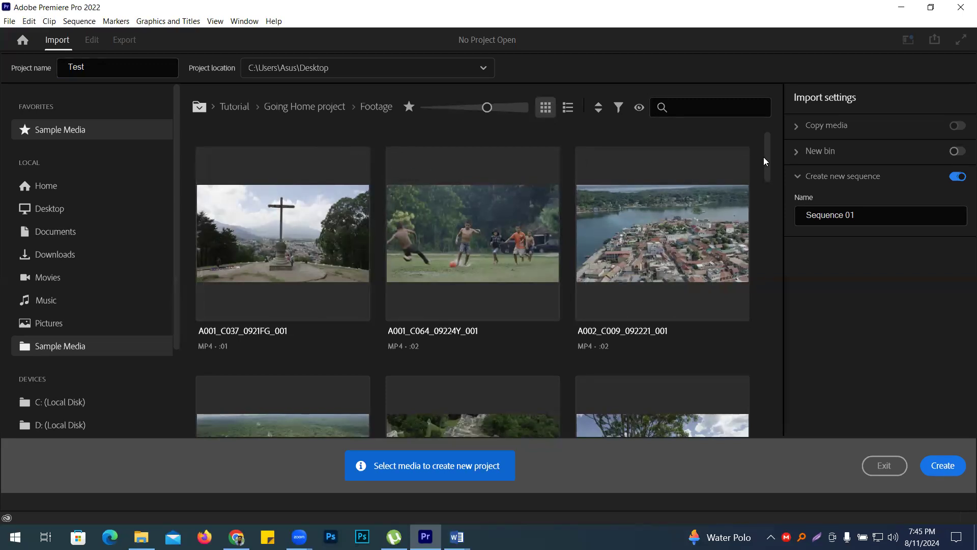
scroll(770, 204, "down", 5)
left_click_drag(770, 224, 761, 135)
Examine the Copy media and New bin import settings and try switching Create new sequence off and on
left_click(797, 126)
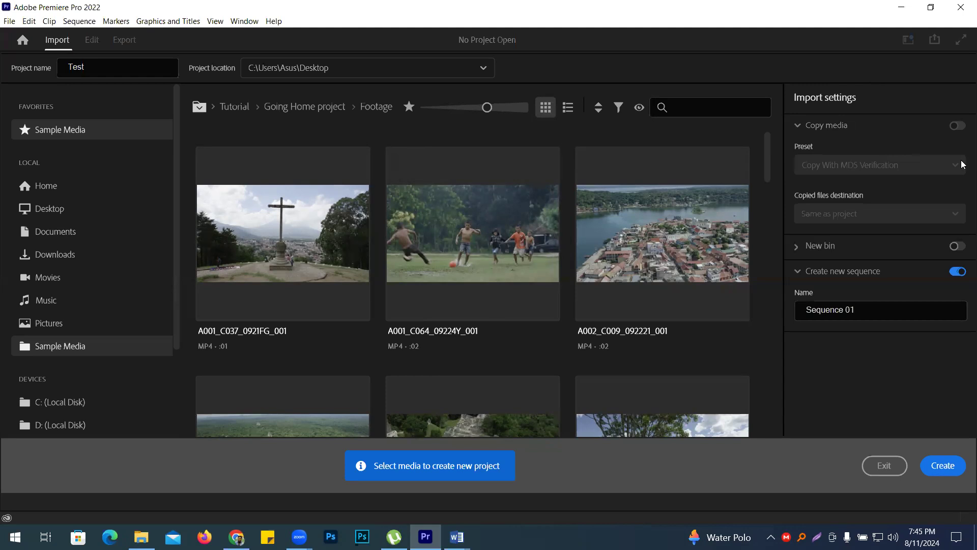
left_click(796, 250)
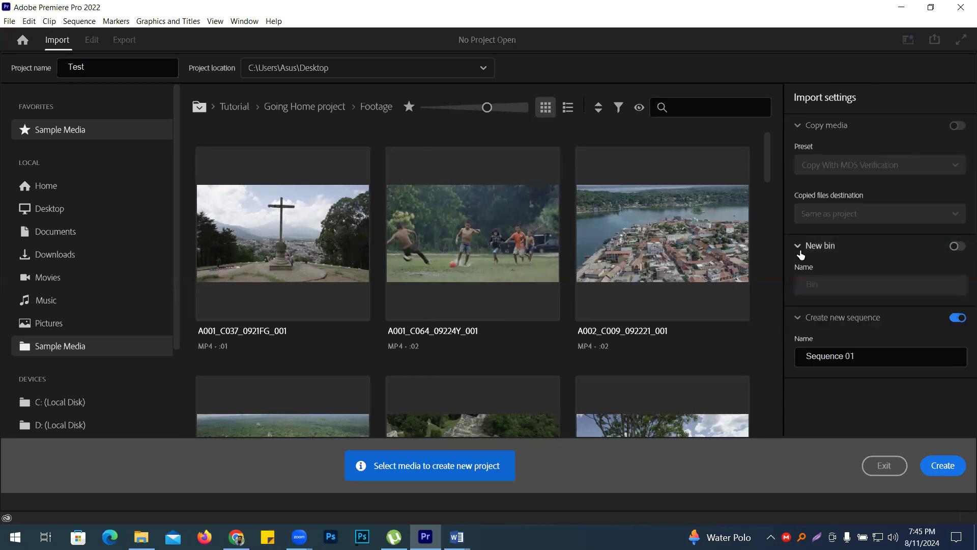
left_click(798, 246)
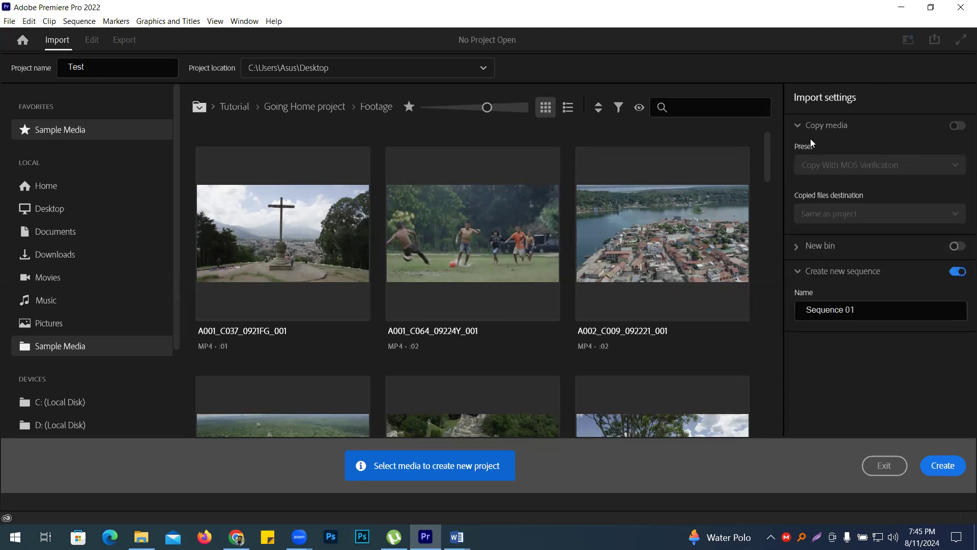
left_click(797, 125)
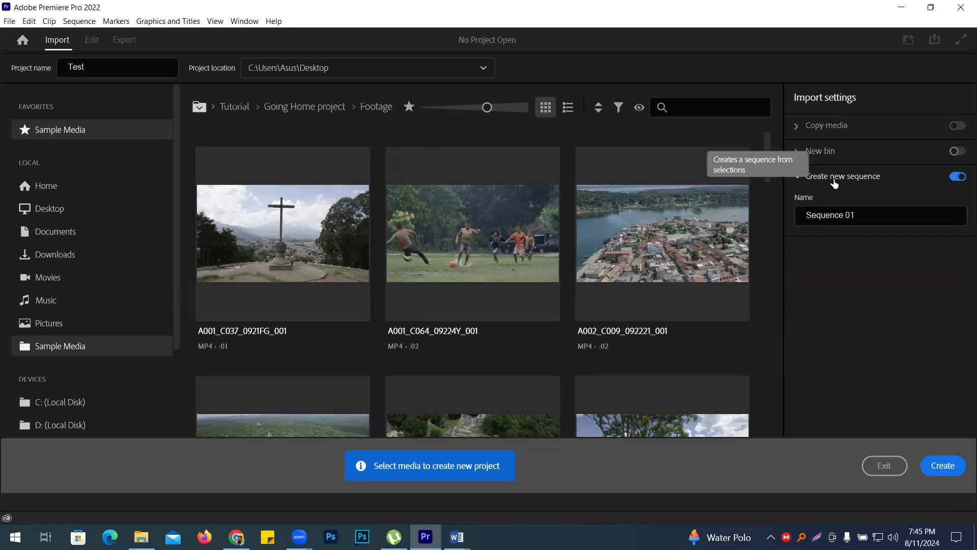
left_click(959, 178)
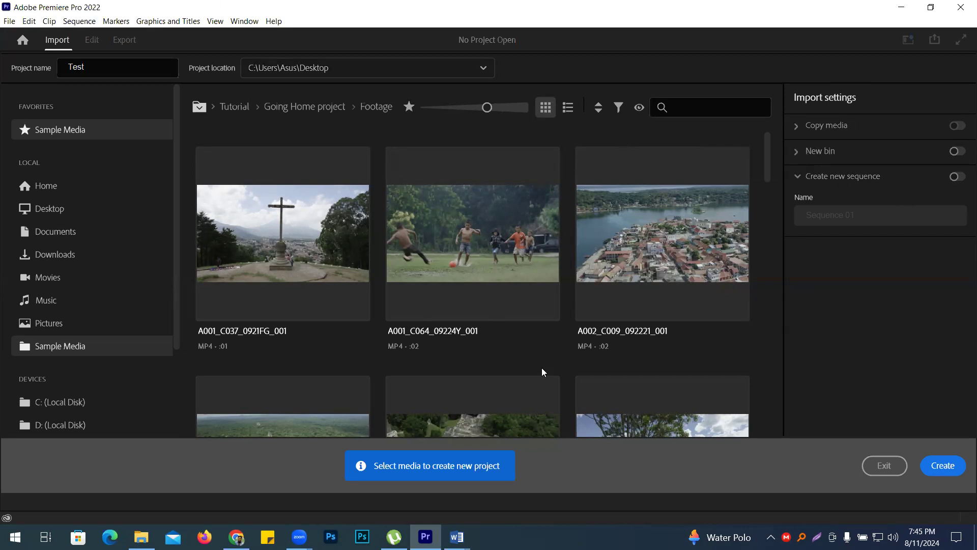
left_click(959, 177)
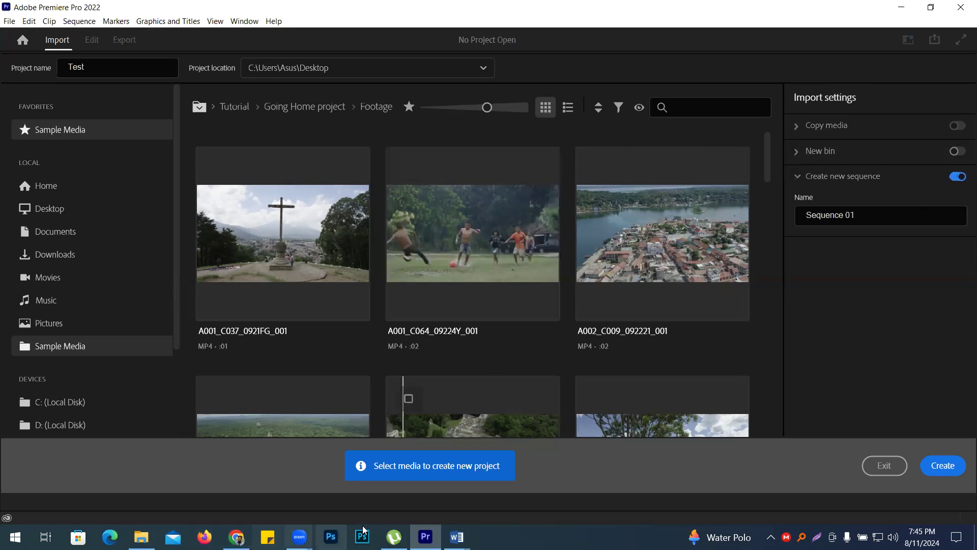
Bring up the blank Document2 in Word and minimize it to return to Premiere Pro
mouse_move(457, 537)
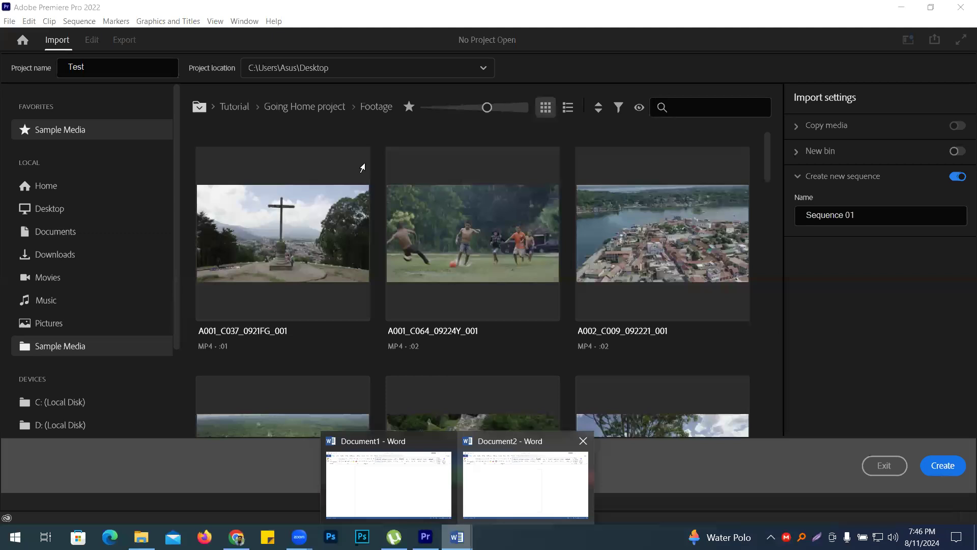
left_click(526, 484)
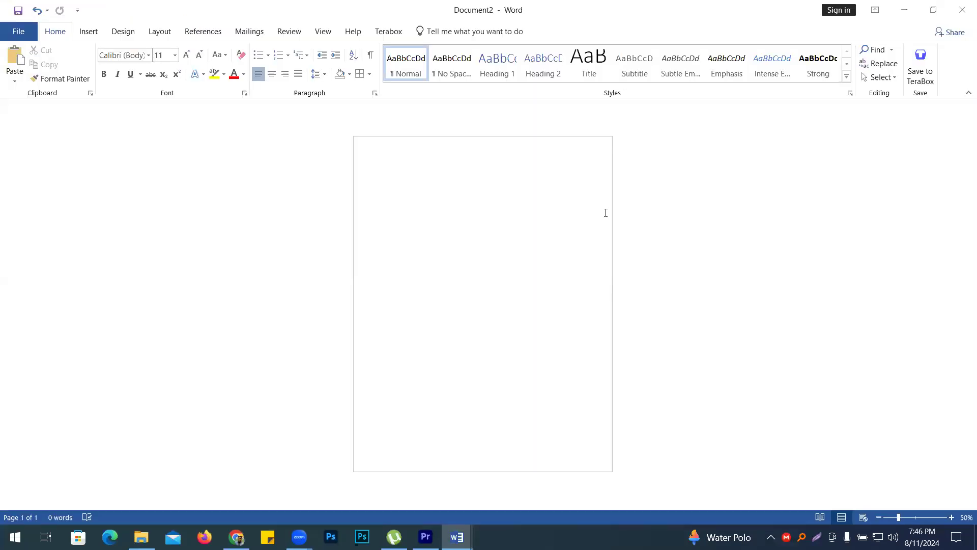
left_click(904, 10)
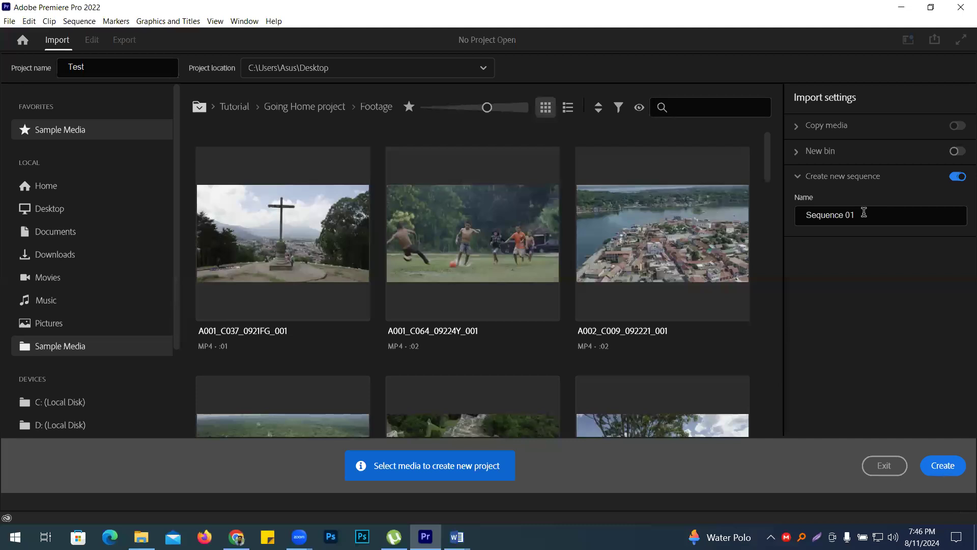
Turn off Create new sequence in the import settings and create the Test project
left_click(957, 177)
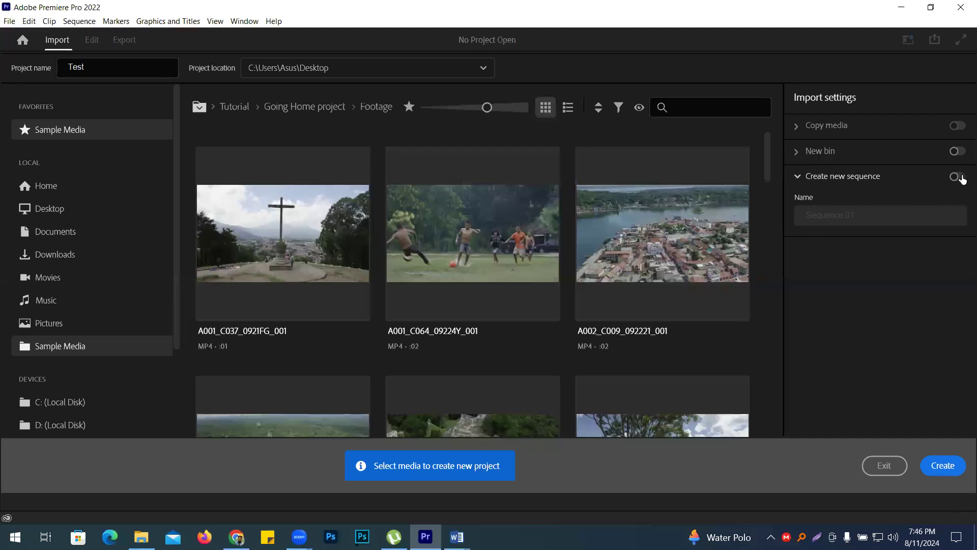
left_click(77, 66)
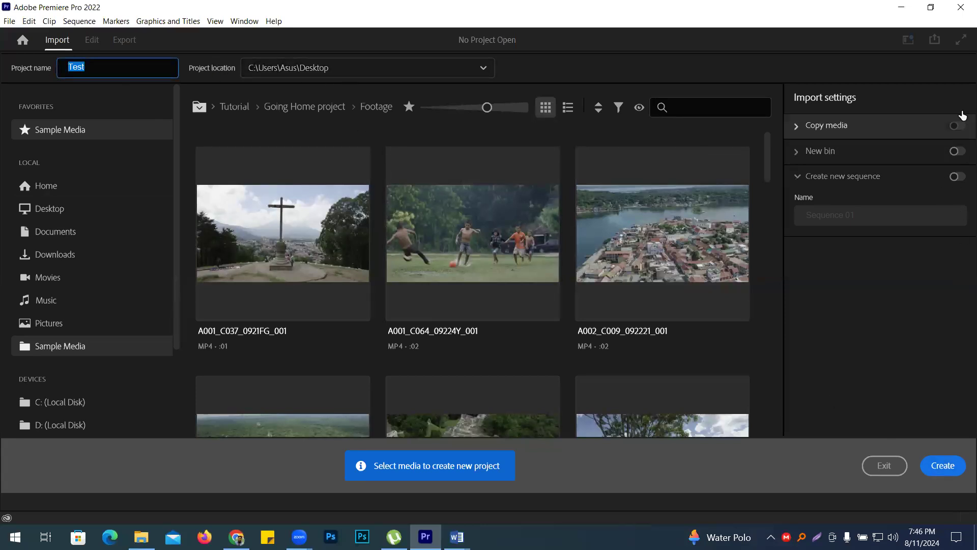
left_click(942, 466)
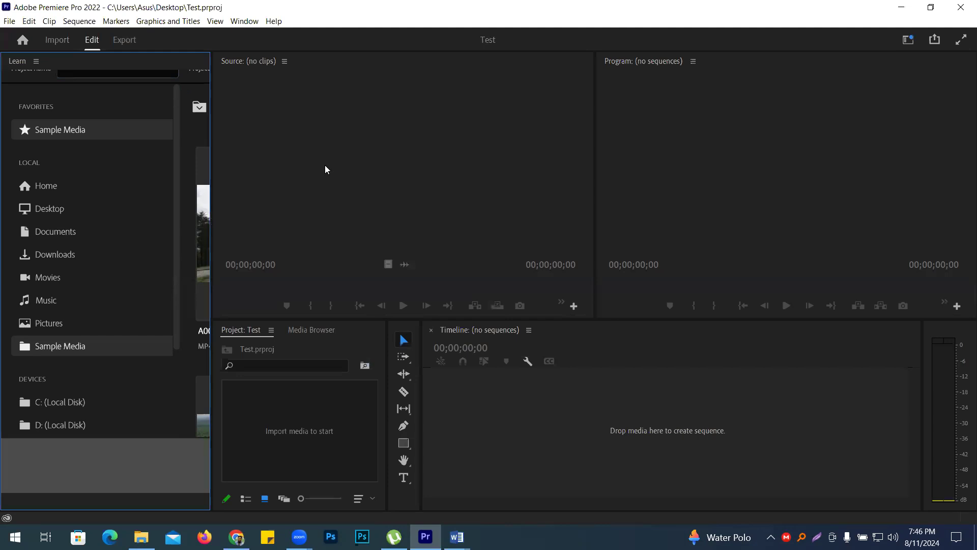
Widen the Learn panel toward the Source monitor, and minimize and restore the Premiere Pro window to refresh its display
left_click(291, 170)
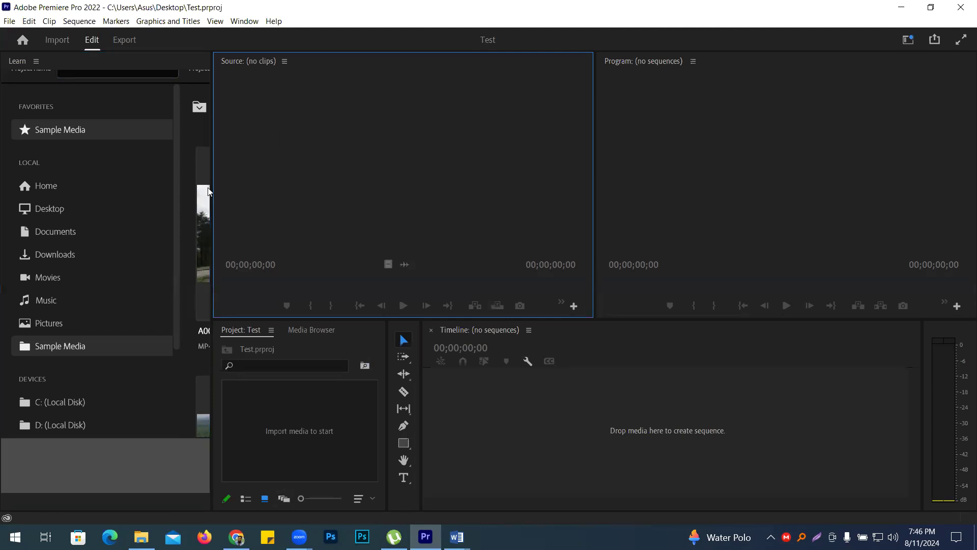
left_click_drag(210, 186, 330, 203)
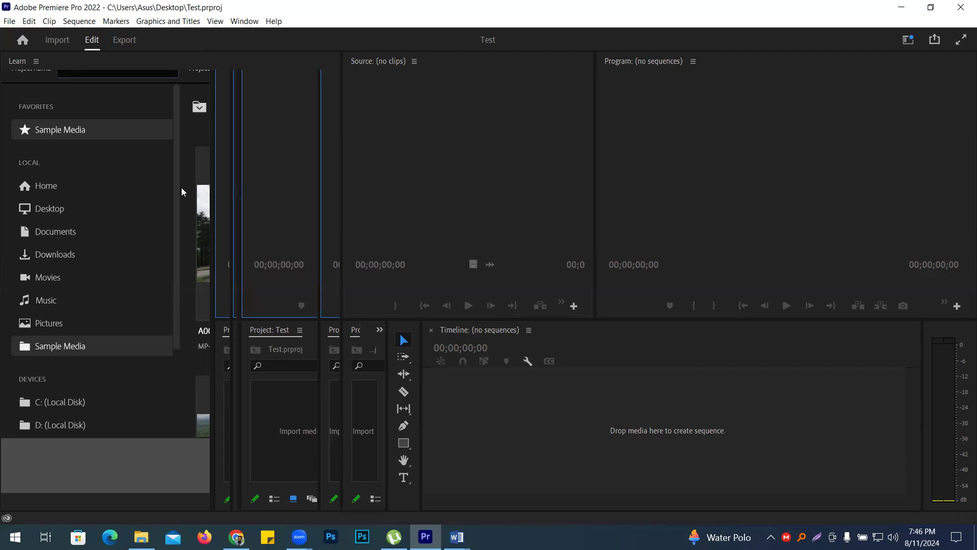
left_click(174, 177)
left_click(415, 188)
left_click(277, 401)
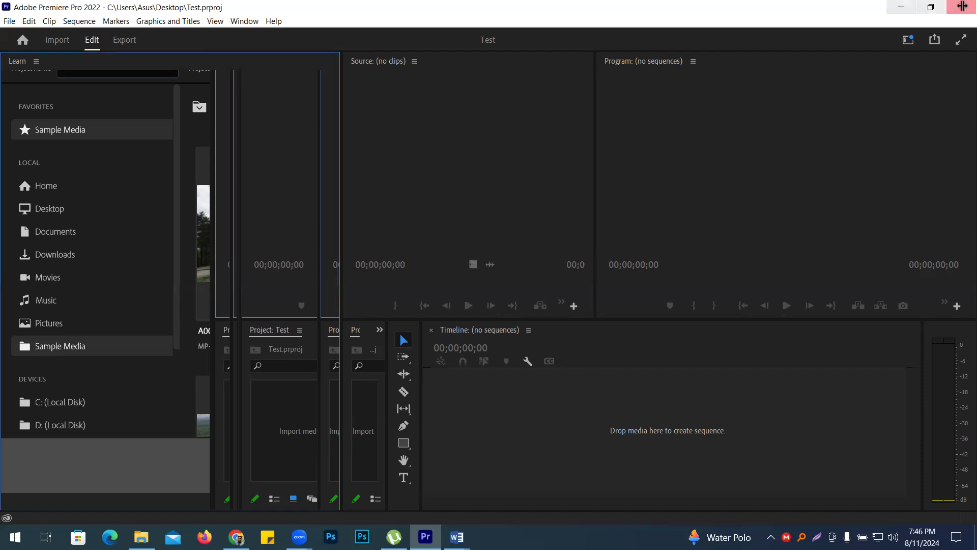
left_click(902, 7)
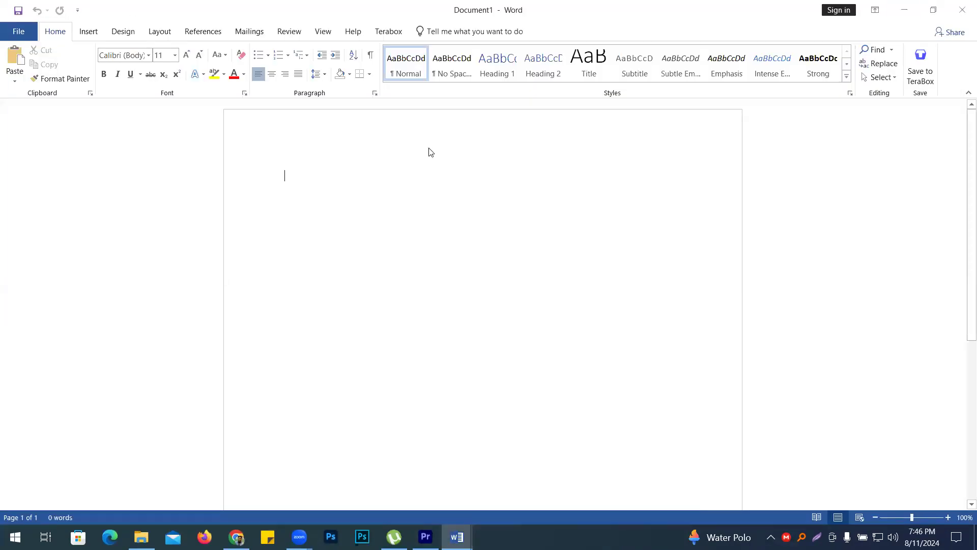
key("alt+Tab")
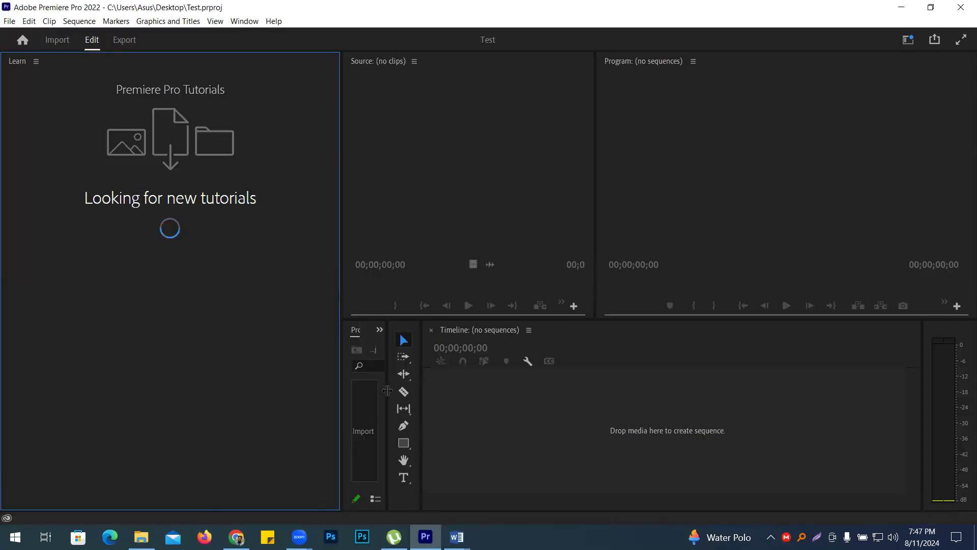
Widen the Project panel and narrow the Learn panel, and browse through its list of tutorials
left_click_drag(391, 391, 462, 392)
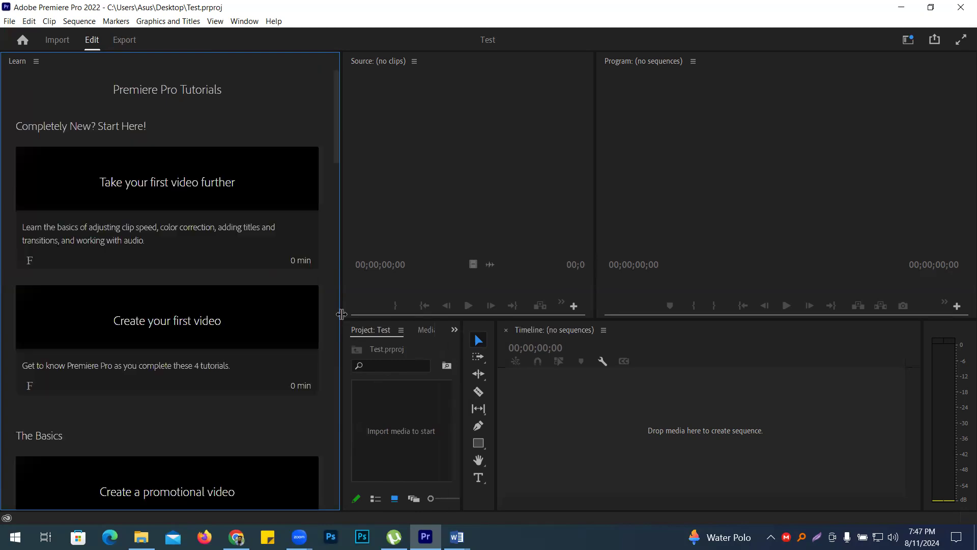
left_click_drag(341, 314, 180, 301)
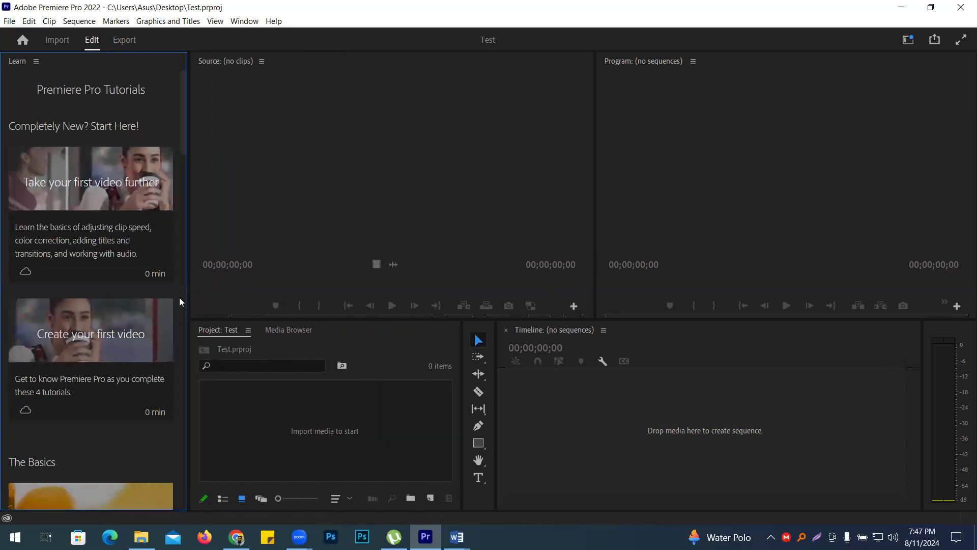
mouse_move(163, 281)
scroll(181, 179, "down", 3)
scroll(178, 204, "down", 5)
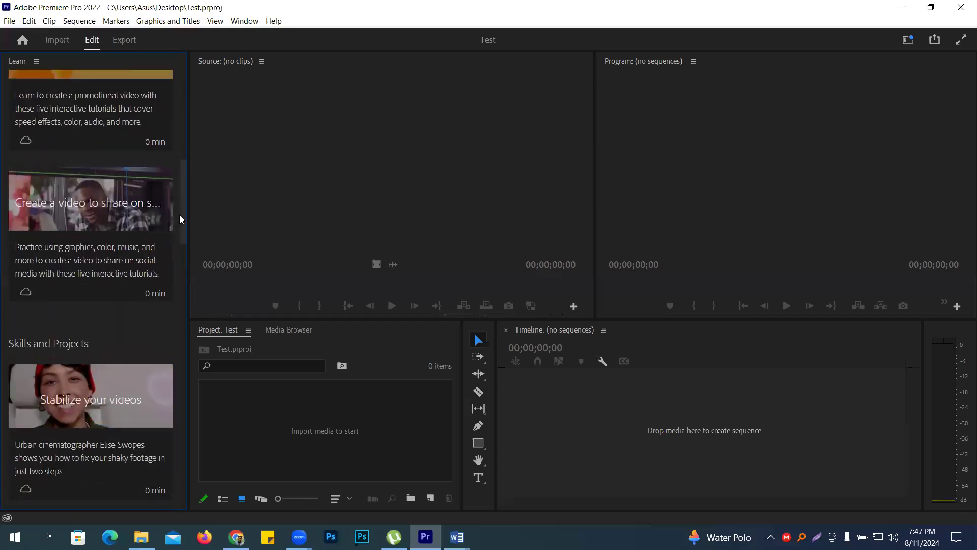
left_click_drag(182, 213, 188, 111)
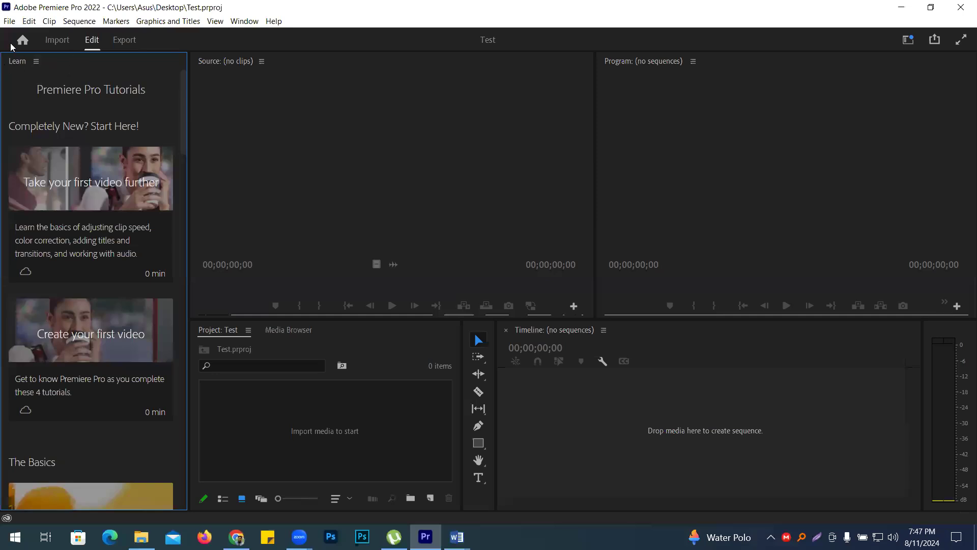
Close the Learn panel
left_click(36, 62)
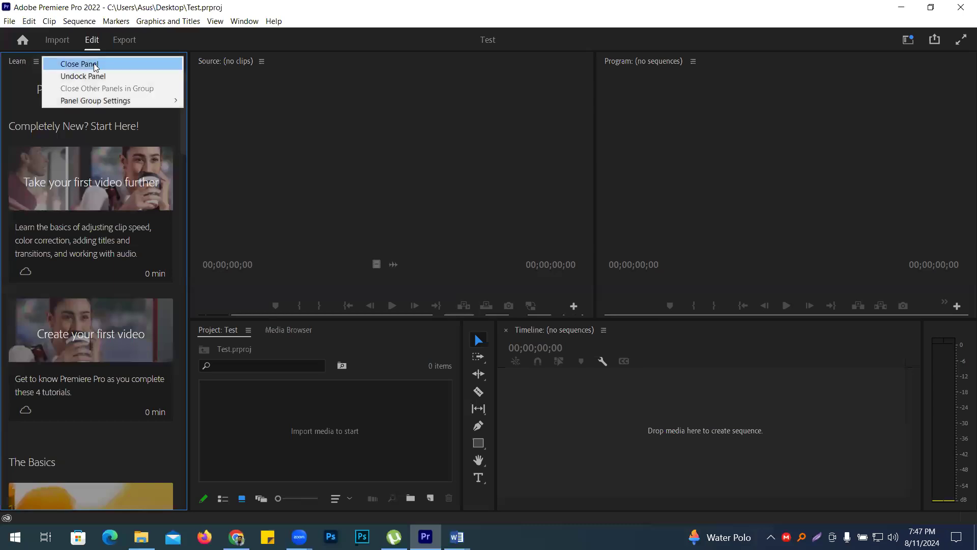
left_click(295, 108)
left_click(745, 478)
left_click(349, 428)
left_click(339, 229)
left_click(773, 153)
left_click(697, 460)
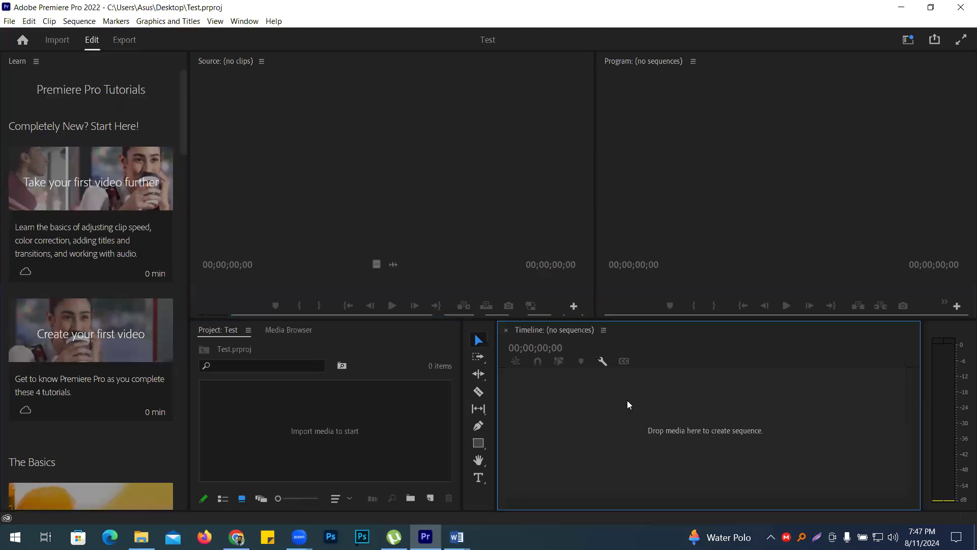
left_click(36, 62)
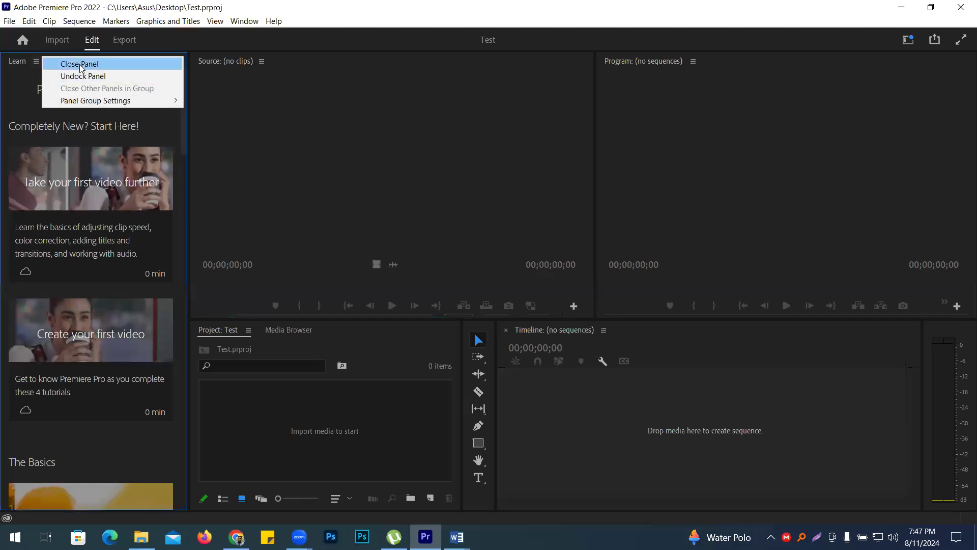
left_click(81, 65)
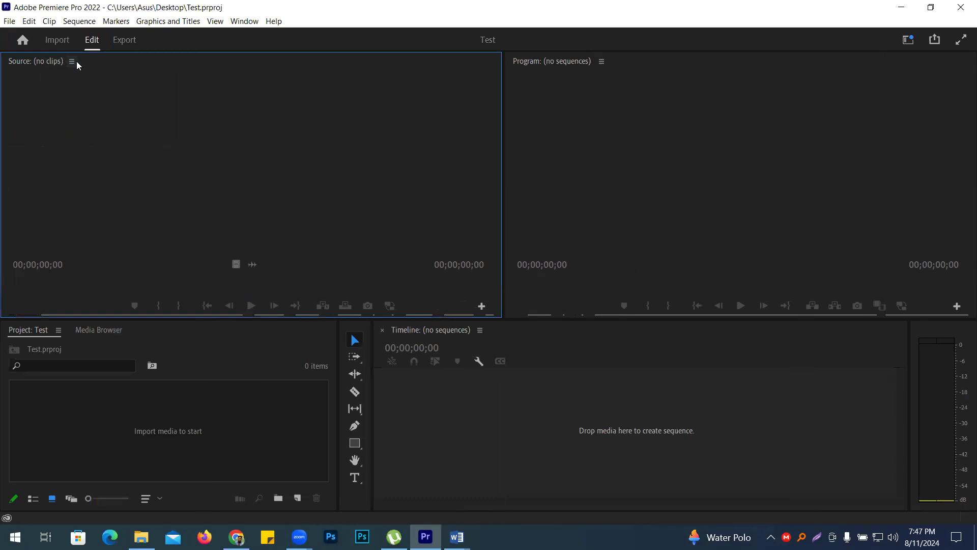
Examine the four main areas by activating the Project, Timeline, Program and Source panels in turn
left_click(198, 422)
left_click(489, 413)
left_click(622, 232)
left_click(348, 220)
left_click(207, 414)
left_click(503, 416)
left_click(507, 218)
left_click(286, 171)
left_click(140, 423)
left_click(472, 442)
left_click(614, 283)
left_click(407, 245)
left_click(145, 442)
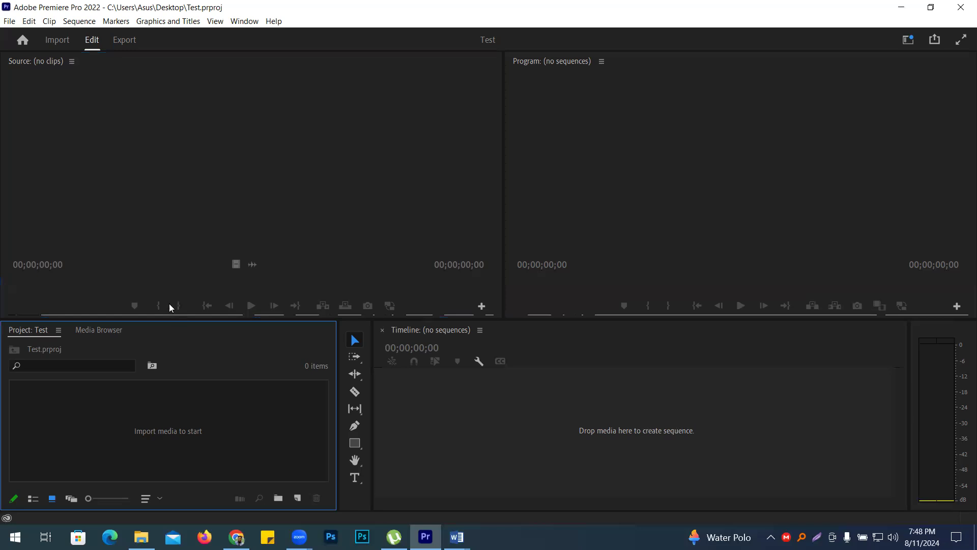
Close the Media Browser panel grouped with the Project panel
right_click(108, 329)
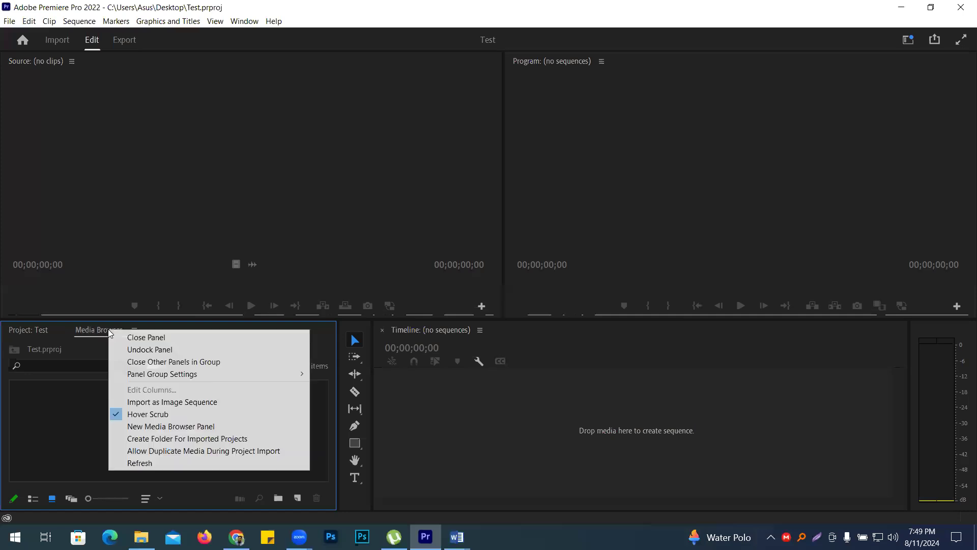
left_click(167, 338)
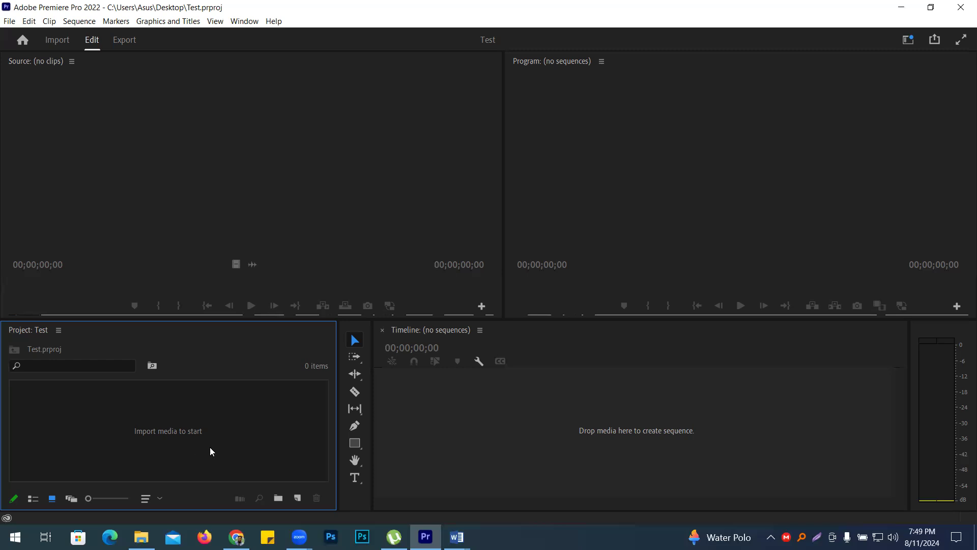
Compare the Project panel with the Timeline by activating the two alternately
left_click(473, 418)
left_click(267, 414)
left_click(591, 402)
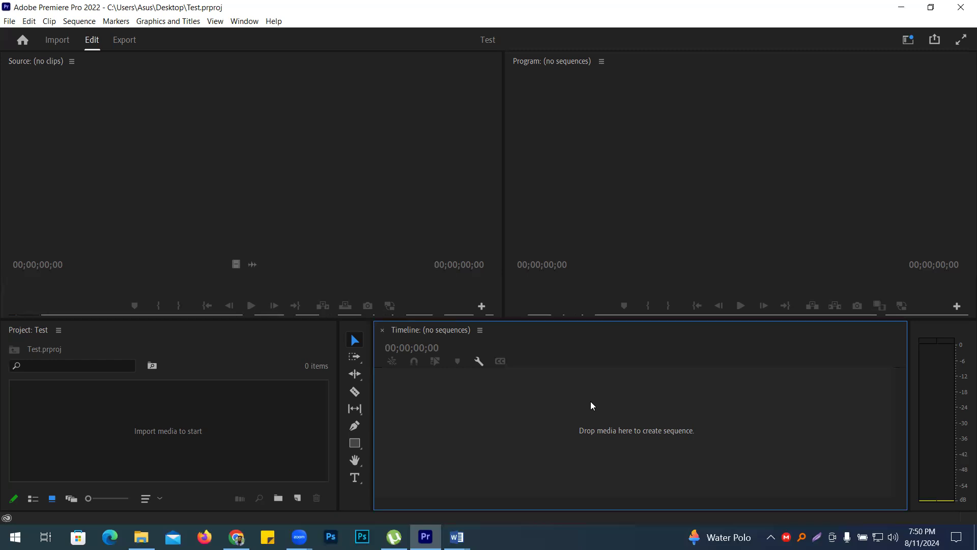
left_click(153, 420)
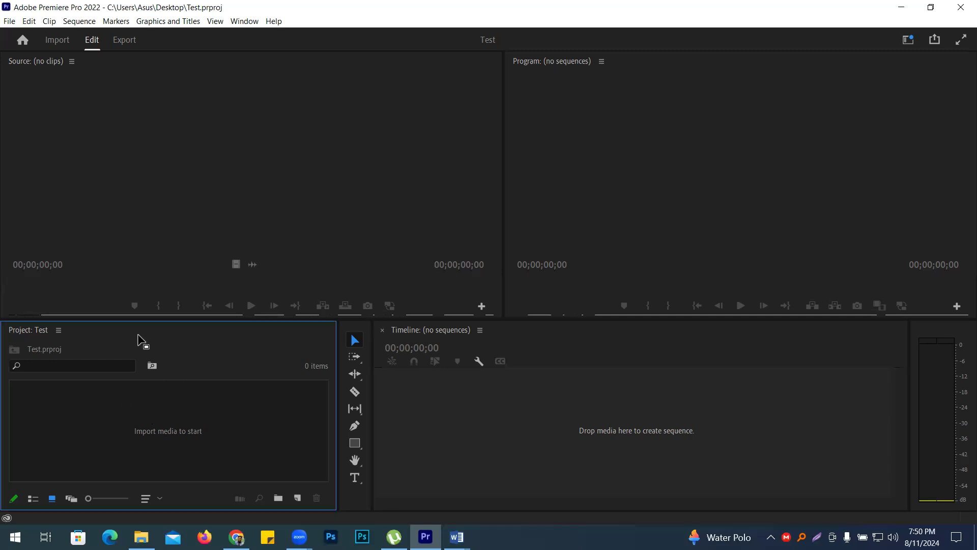
left_click(636, 410)
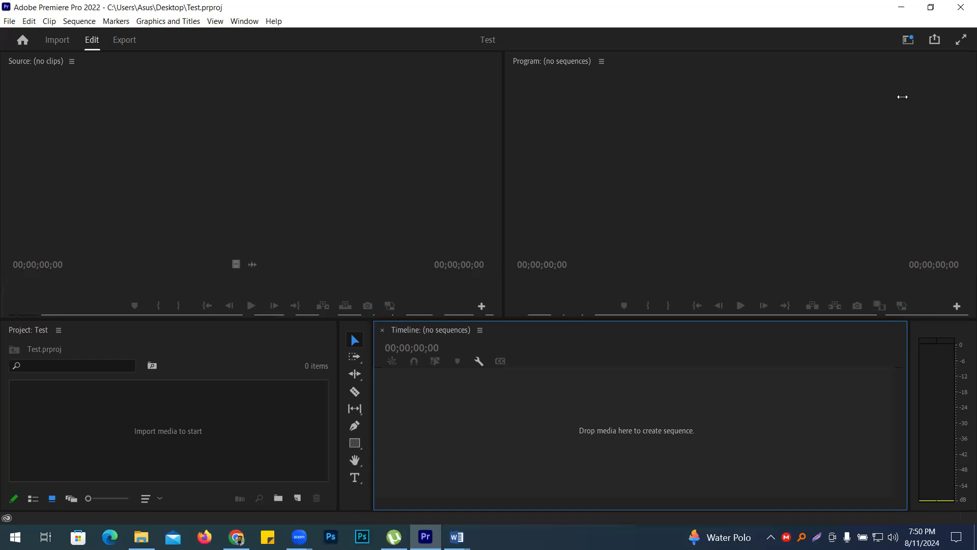
left_click(191, 422)
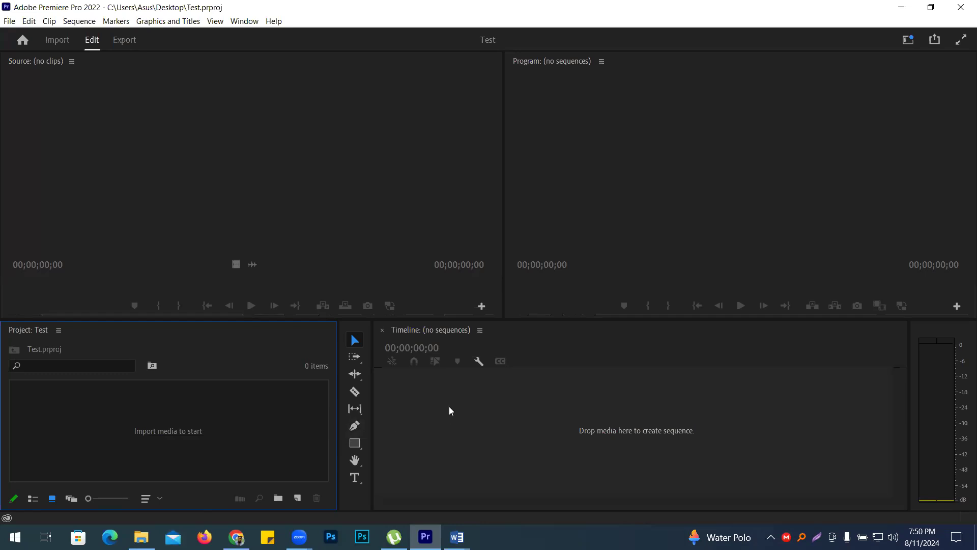
left_click(511, 435)
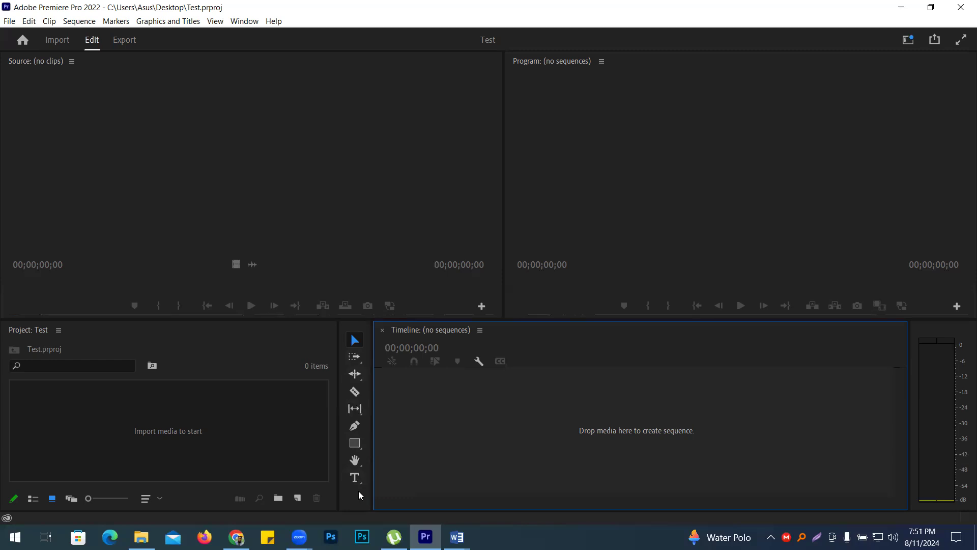
left_click(134, 420)
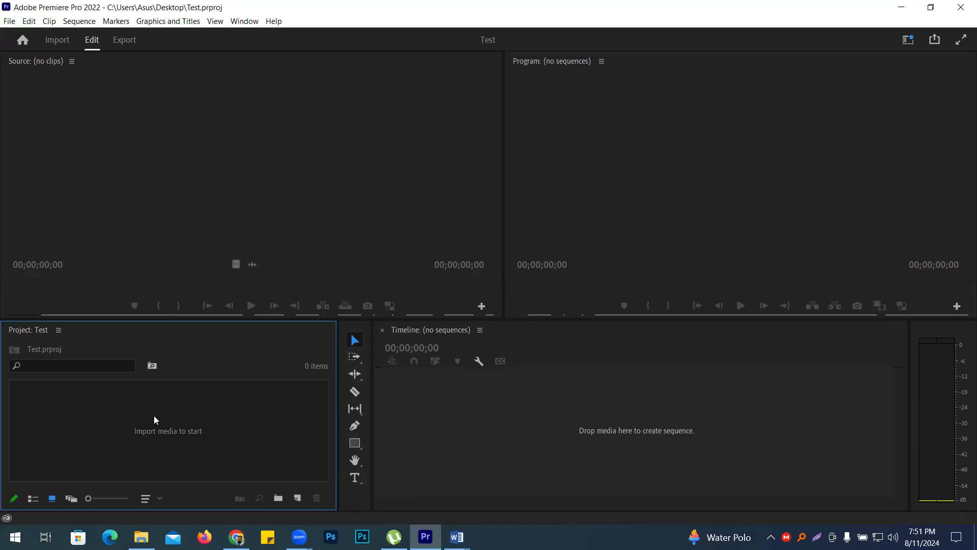
left_click(529, 400)
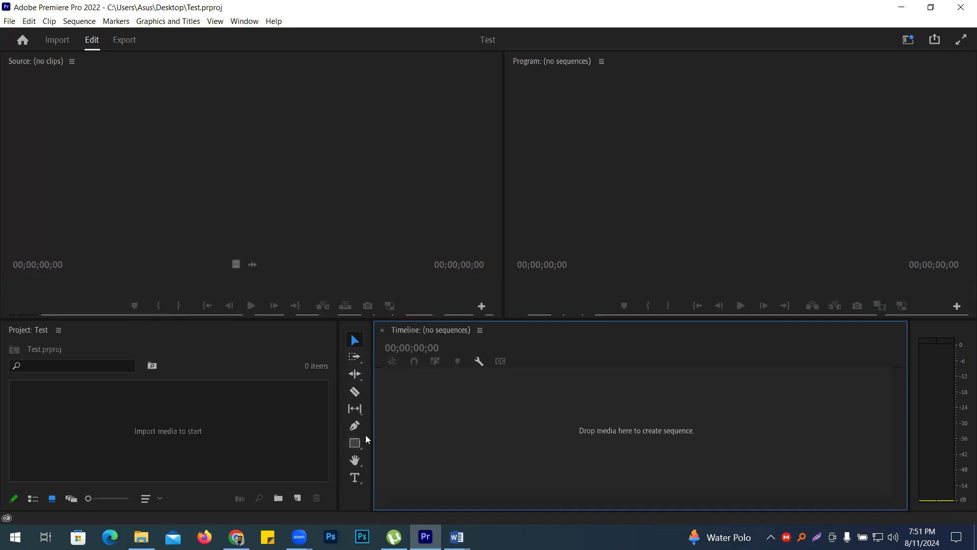
Examine how the Project panel, Timeline and Program monitor relate by activating each of them in turn
left_click(592, 176)
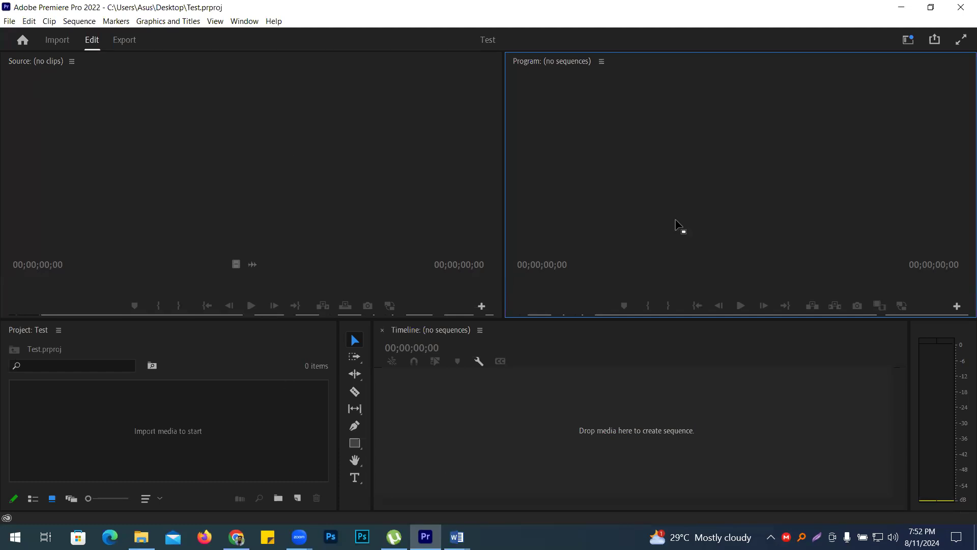
left_click(166, 410)
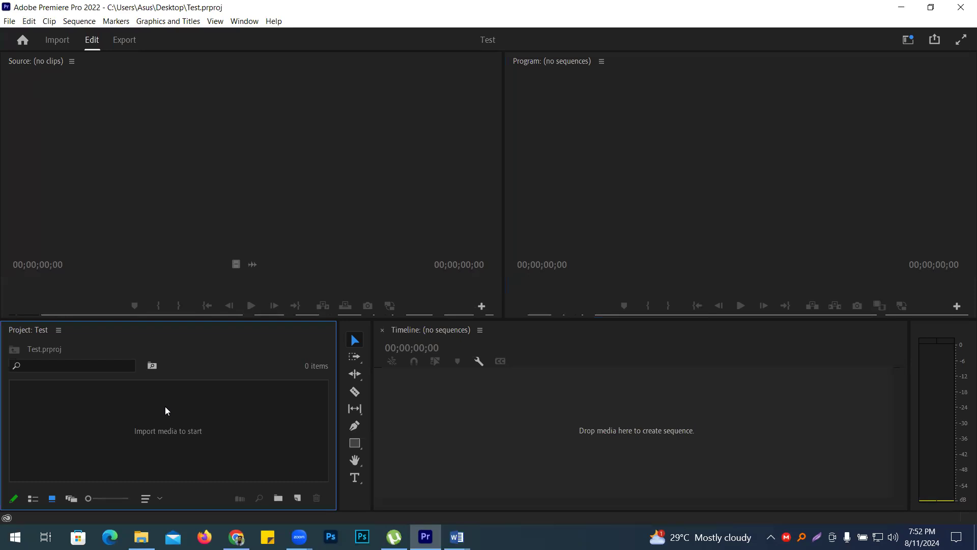
left_click(408, 432)
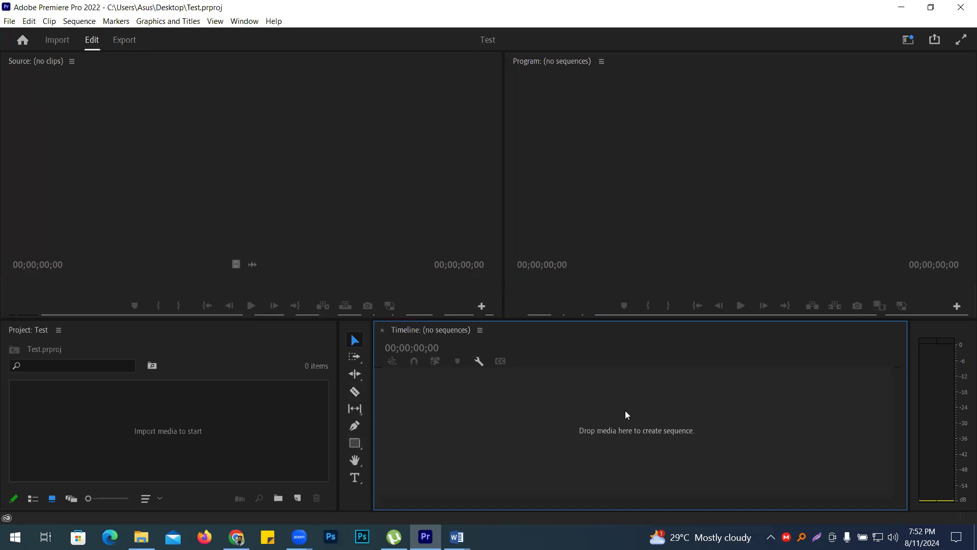
left_click(626, 114)
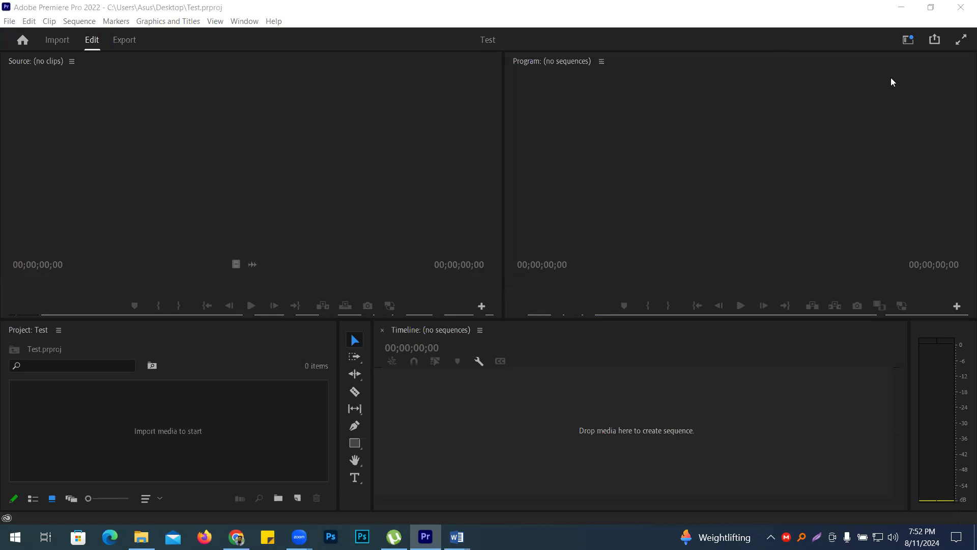
left_click(121, 385)
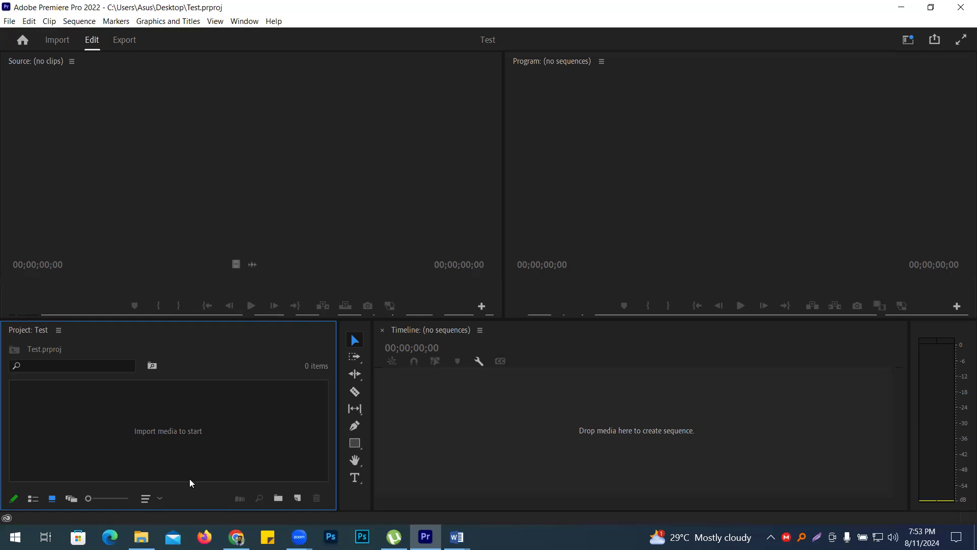
double_click(153, 431)
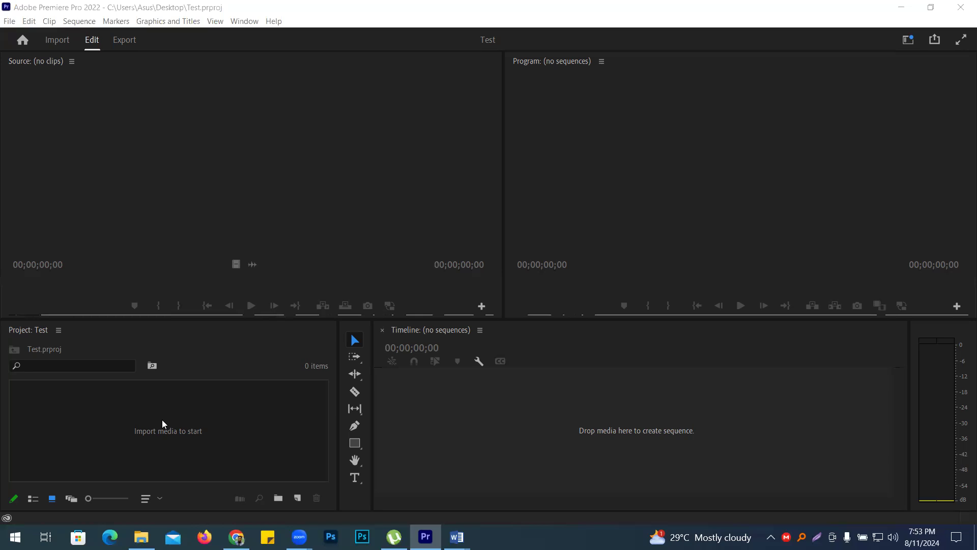
left_click(206, 429)
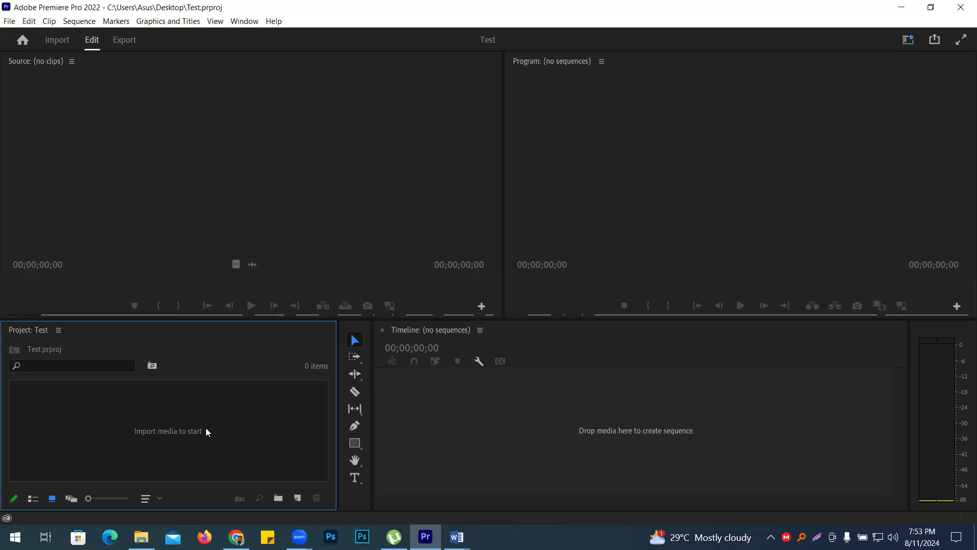
left_click(478, 414)
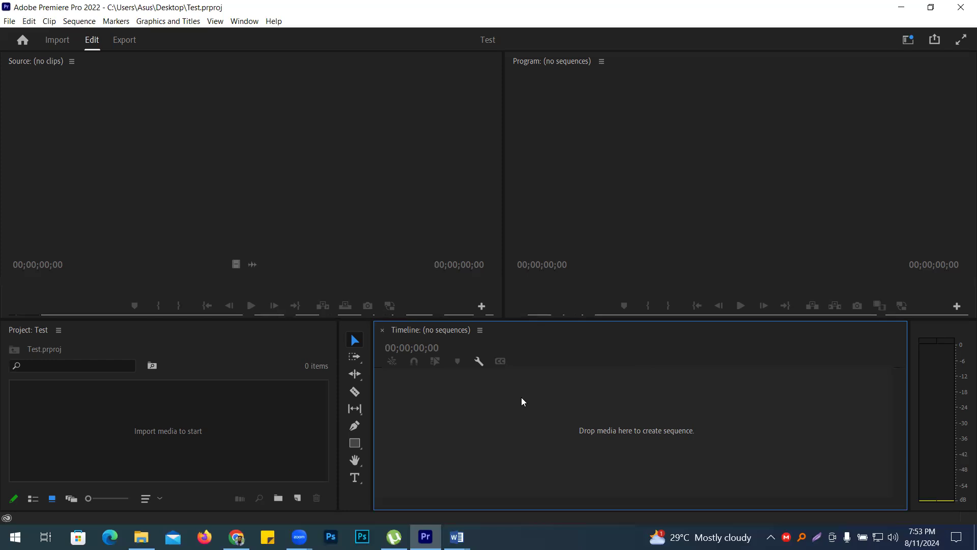
left_click(618, 133)
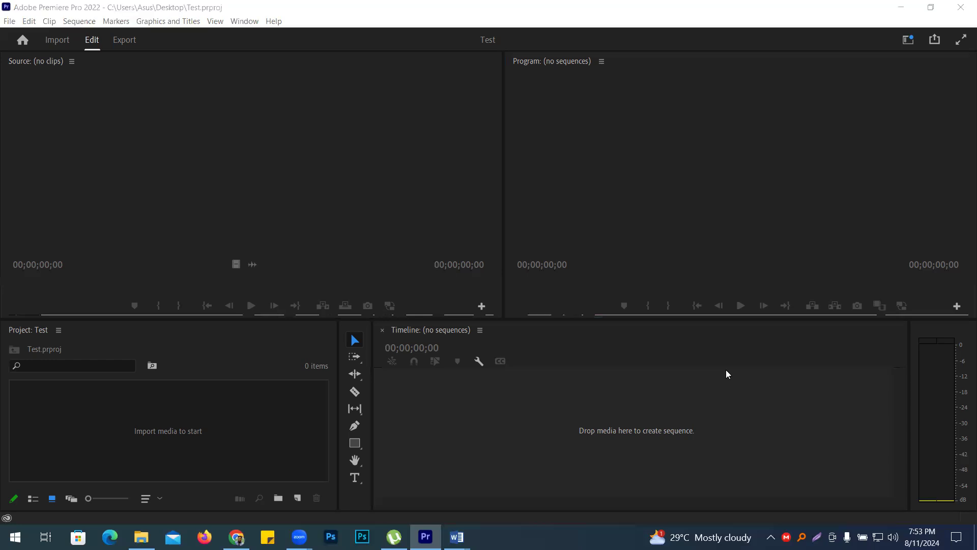
left_click(658, 122)
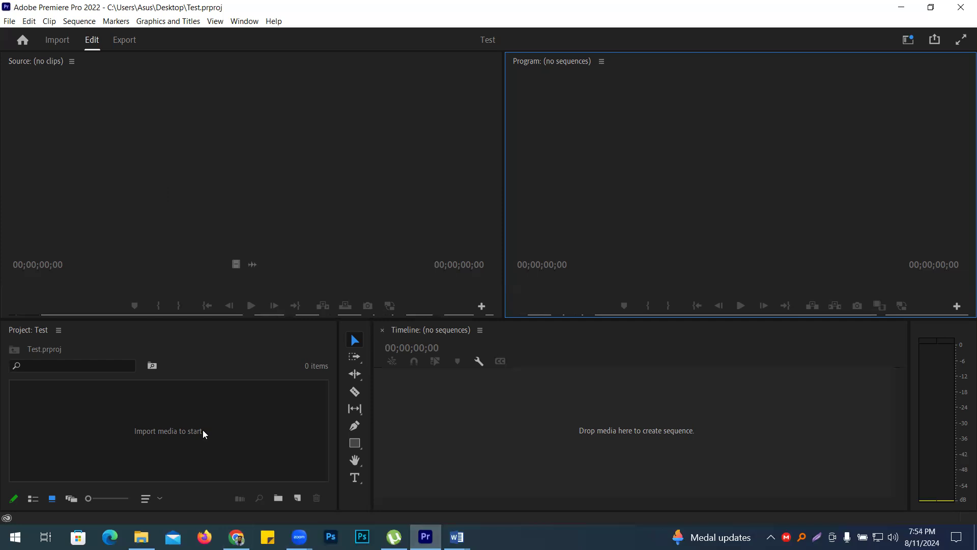
Review the Source monitor alongside the Project panel, Timeline and Program monitor by activating each one
left_click(349, 164)
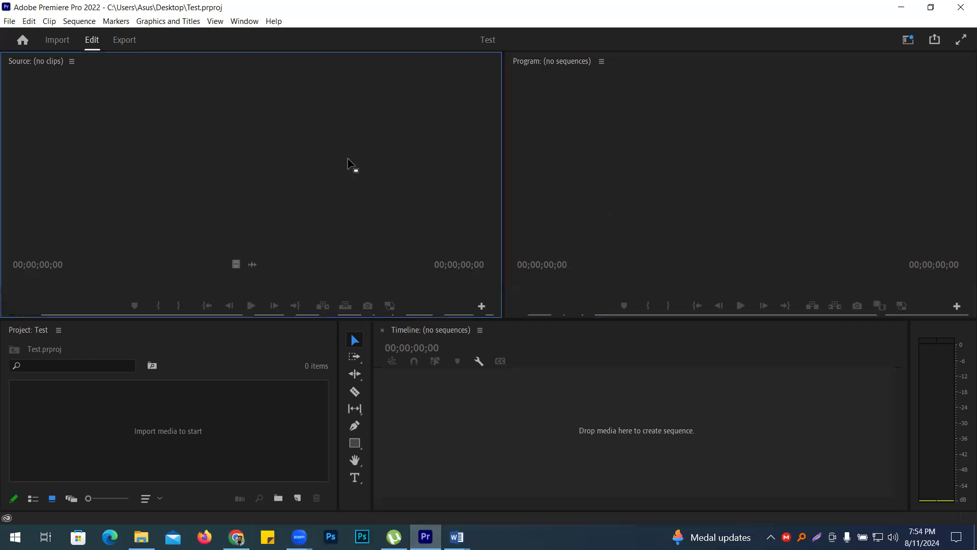
left_click(145, 396)
left_click(545, 416)
left_click(590, 204)
left_click(359, 174)
left_click(202, 428)
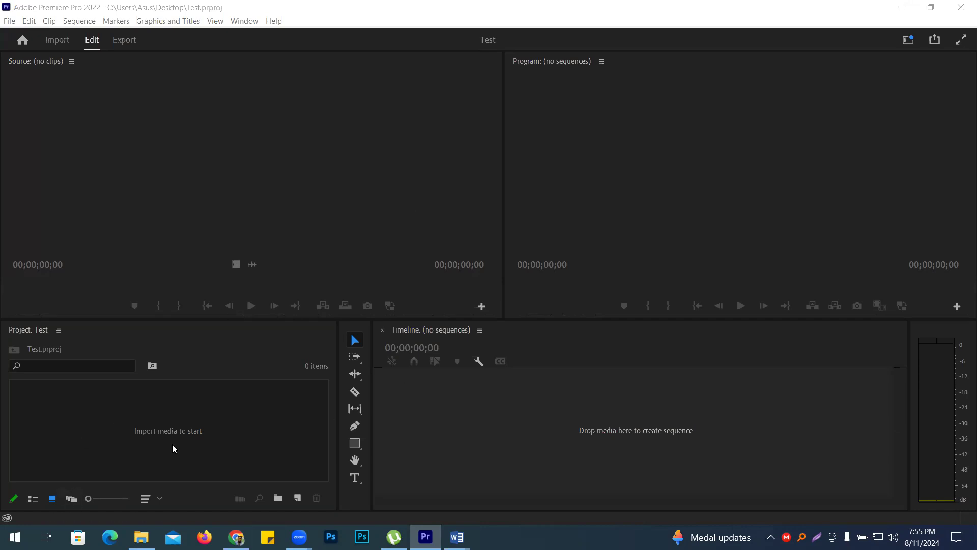
left_click(245, 433)
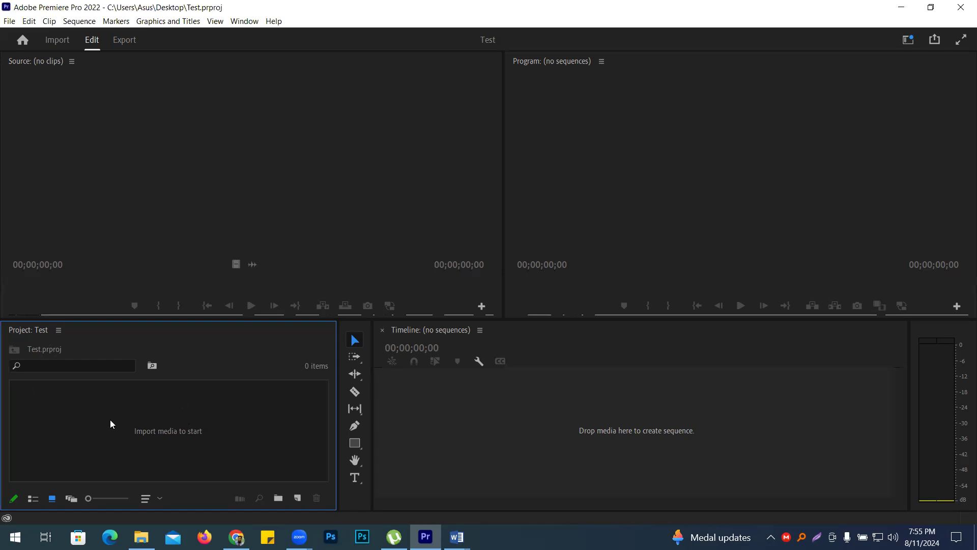
left_click(470, 424)
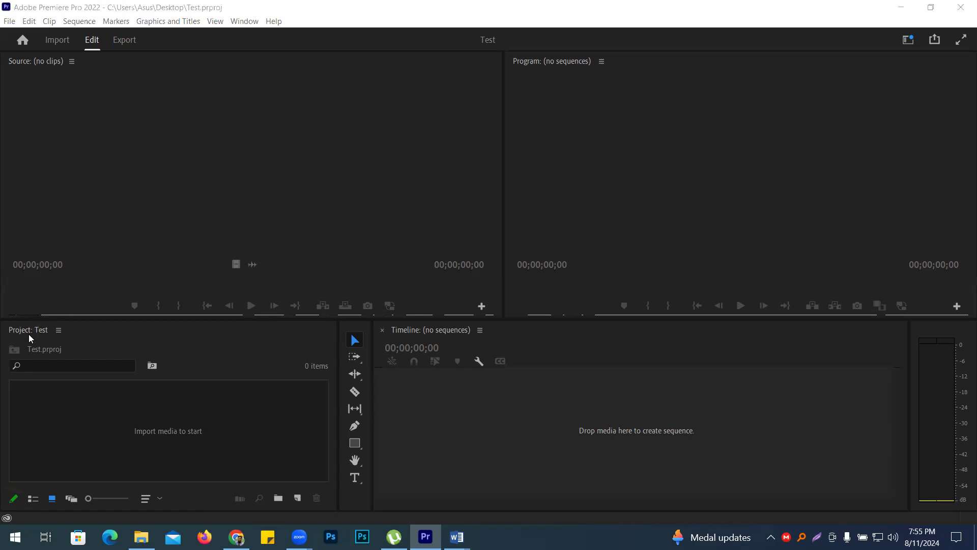
Dock the Project panel as a full-height column beside the Program monitor and narrow it to widen the monitor
left_click_drag(24, 329, 961, 223)
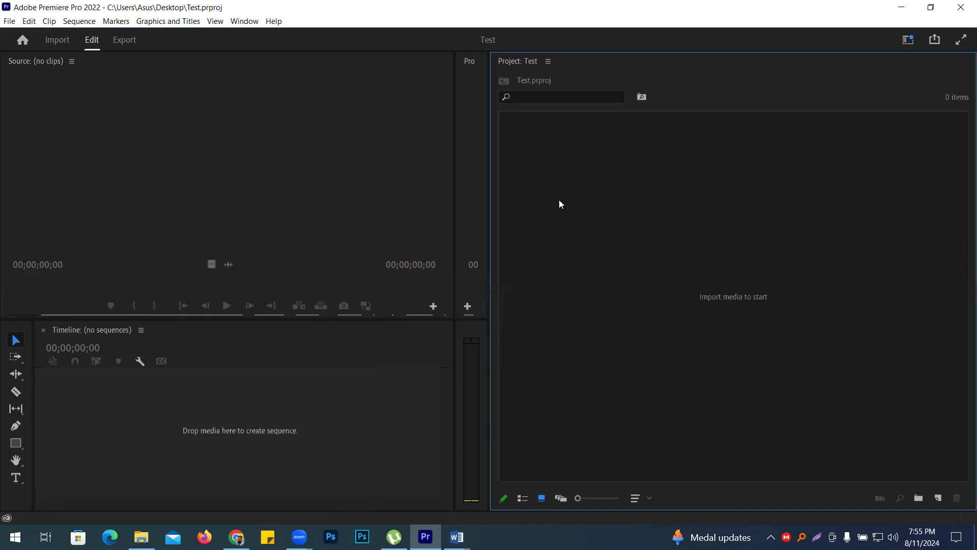
left_click_drag(491, 229, 822, 254)
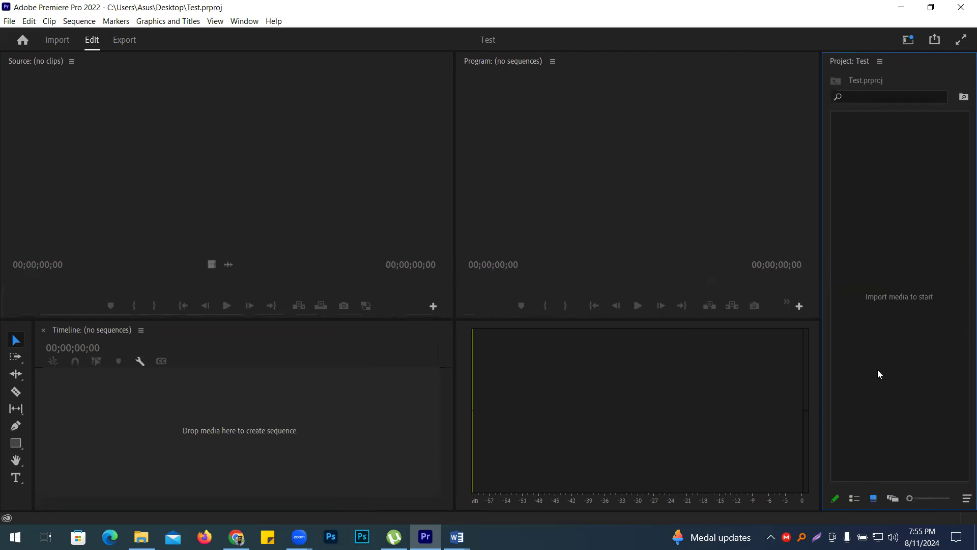
left_click(570, 385)
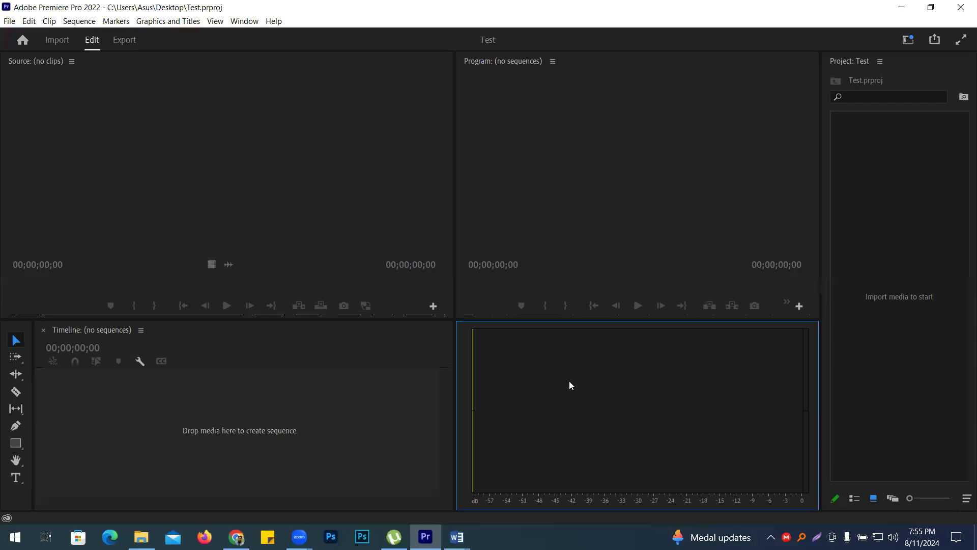
Narrow the audio meters to widen the Timeline, and dock the Tools panel as a slim column between the Source and Program monitors
left_click_drag(455, 371, 754, 399)
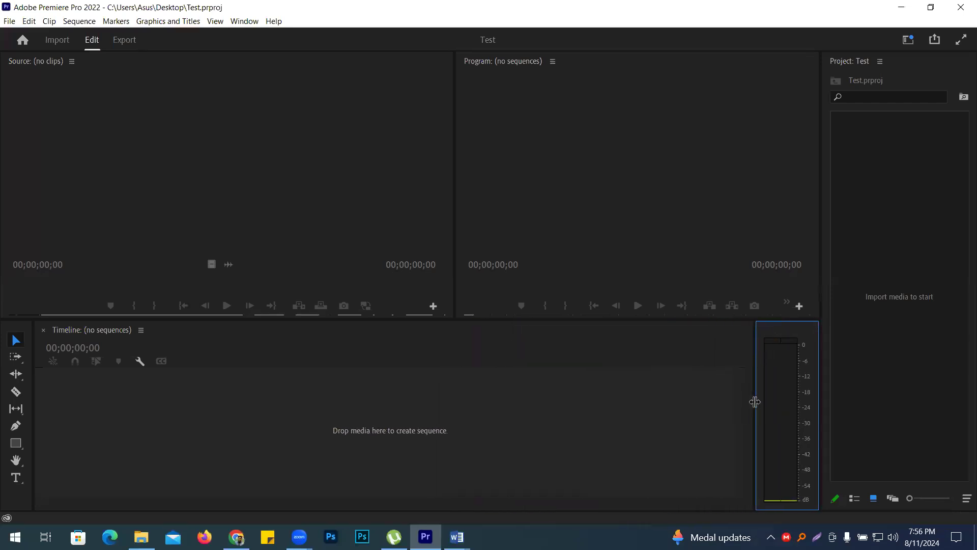
left_click(108, 375)
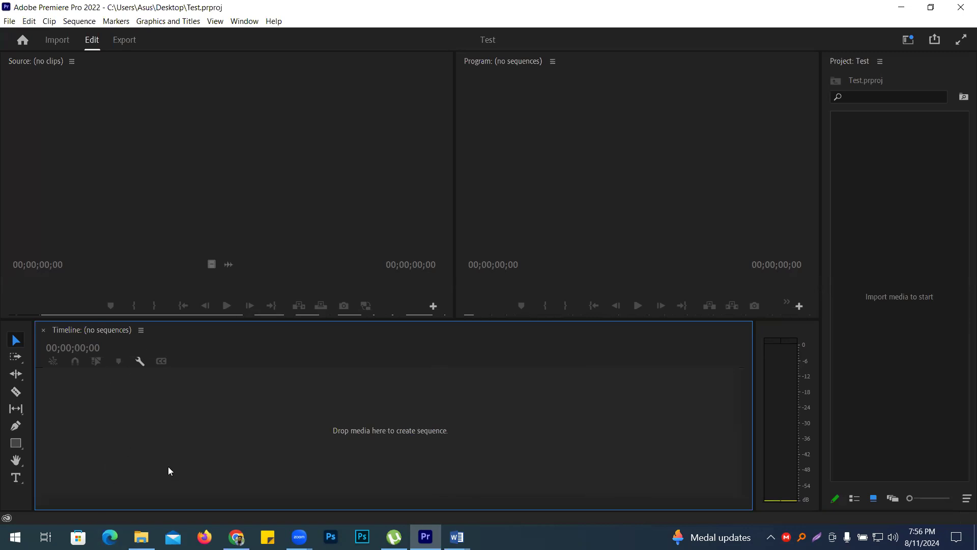
left_click(21, 332)
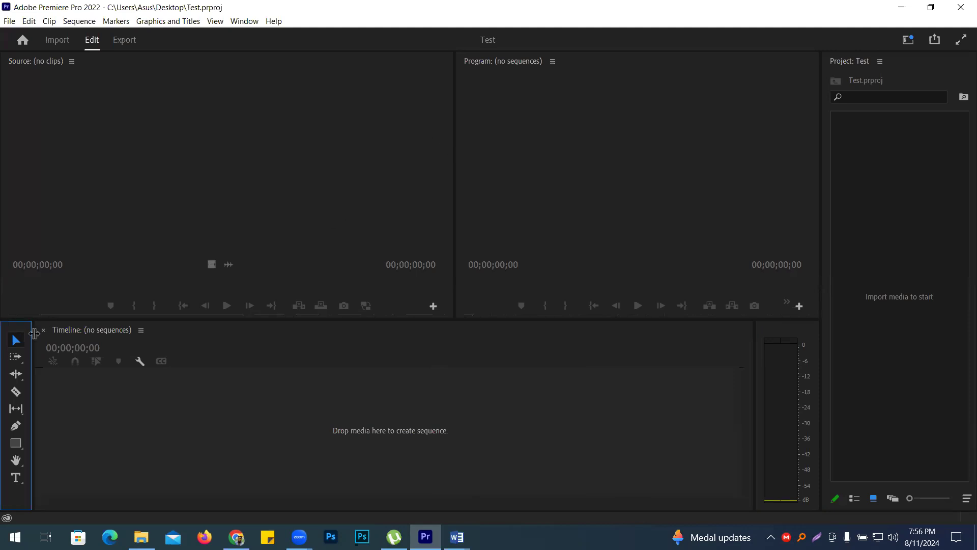
left_click_drag(23, 330, 240, 172)
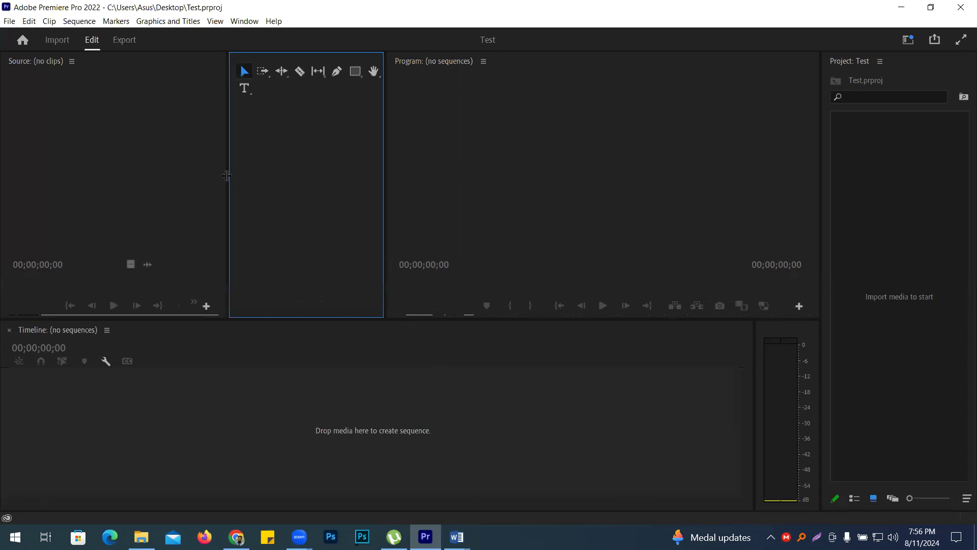
left_click_drag(384, 181, 241, 178)
left_click(203, 430)
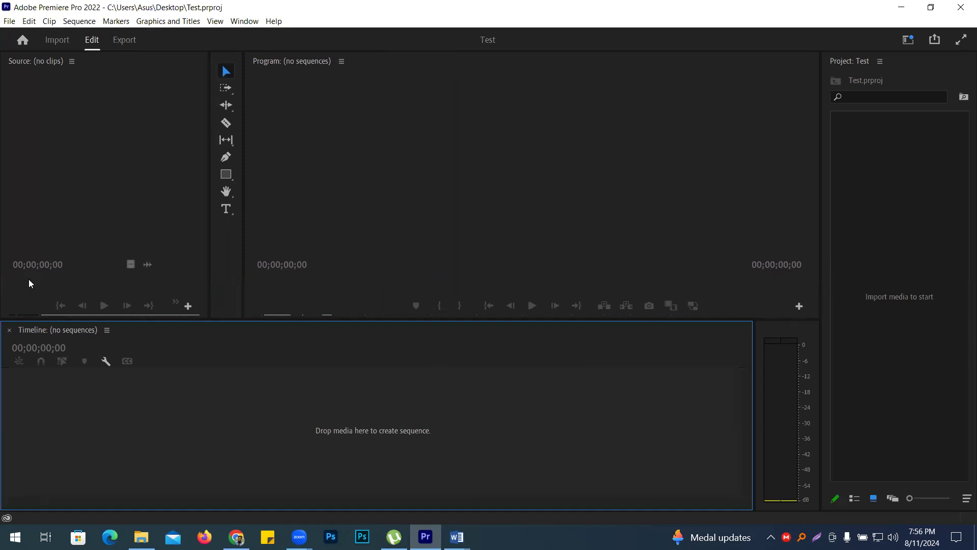
Review the rearranged layout by activating the Program monitor, Project panel, Timeline and Source monitor in turn
left_click(450, 113)
left_click(891, 189)
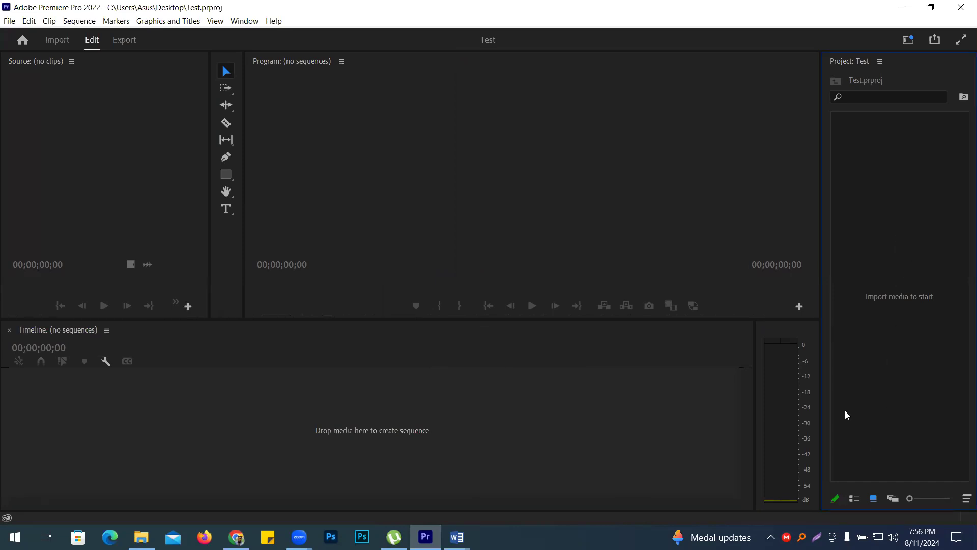
left_click(392, 440)
left_click(322, 161)
left_click(84, 137)
left_click(501, 214)
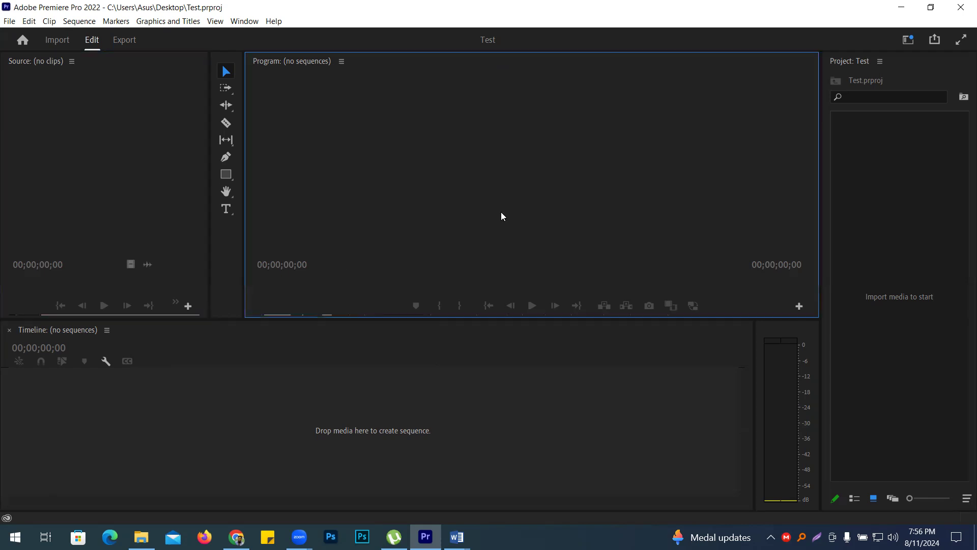
left_click(922, 255)
left_click(678, 430)
Narrow the audio meters slightly more to widen the Timeline, and check the Project panel, Timeline and Program monitor by activating each
left_click(778, 334)
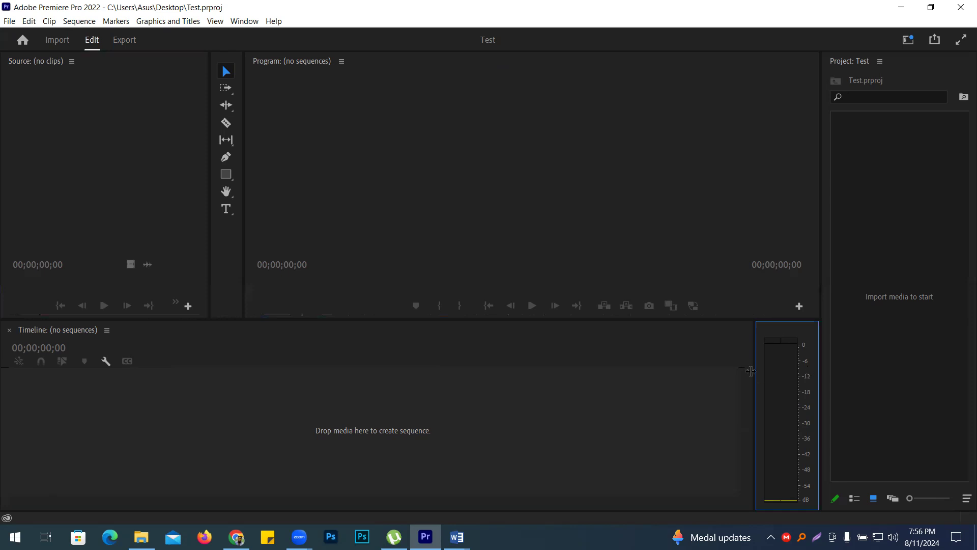
left_click_drag(756, 371, 766, 368)
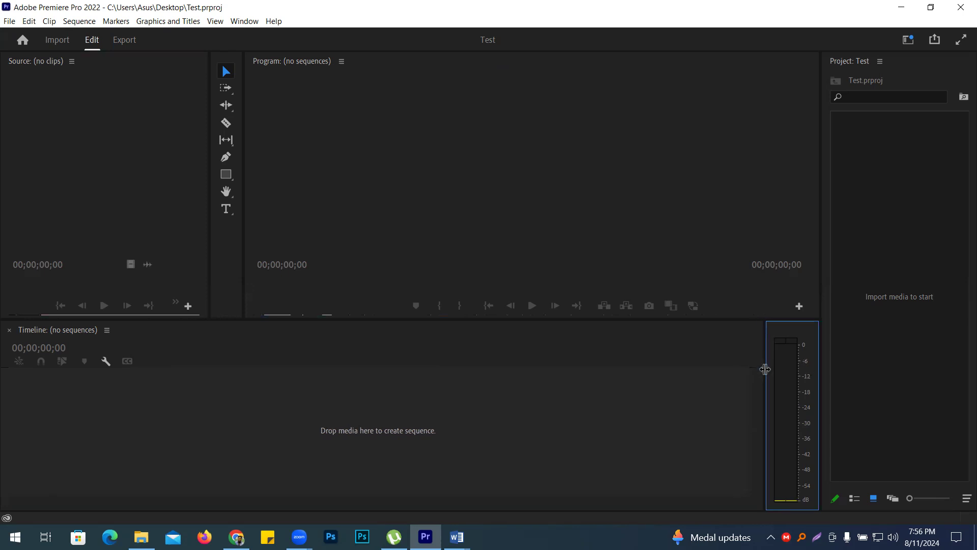
left_click(666, 394)
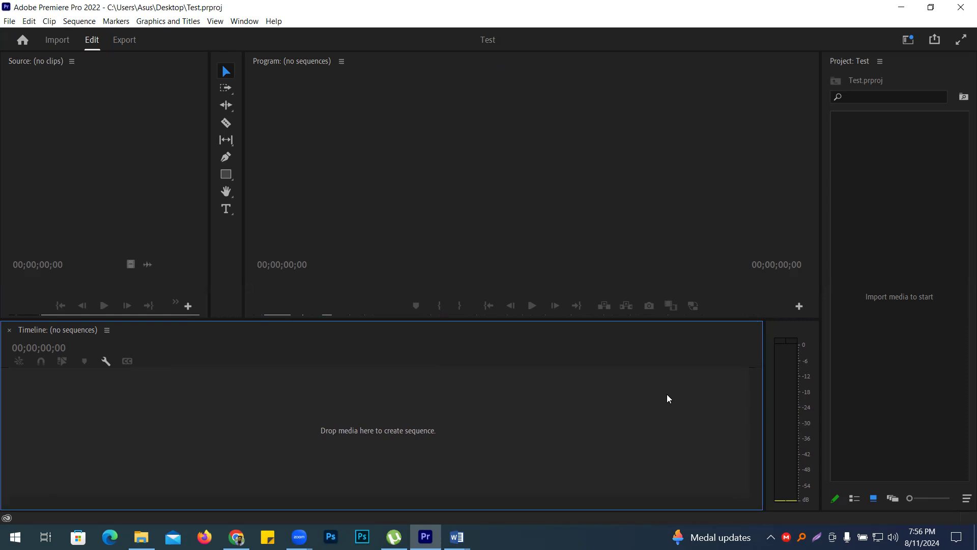
left_click(899, 206)
left_click(427, 411)
left_click(434, 206)
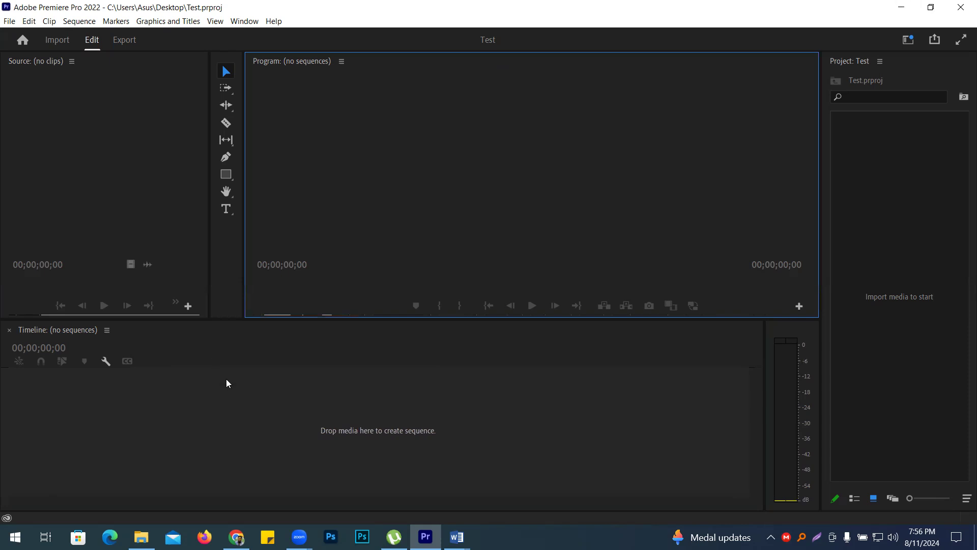
left_click(224, 393)
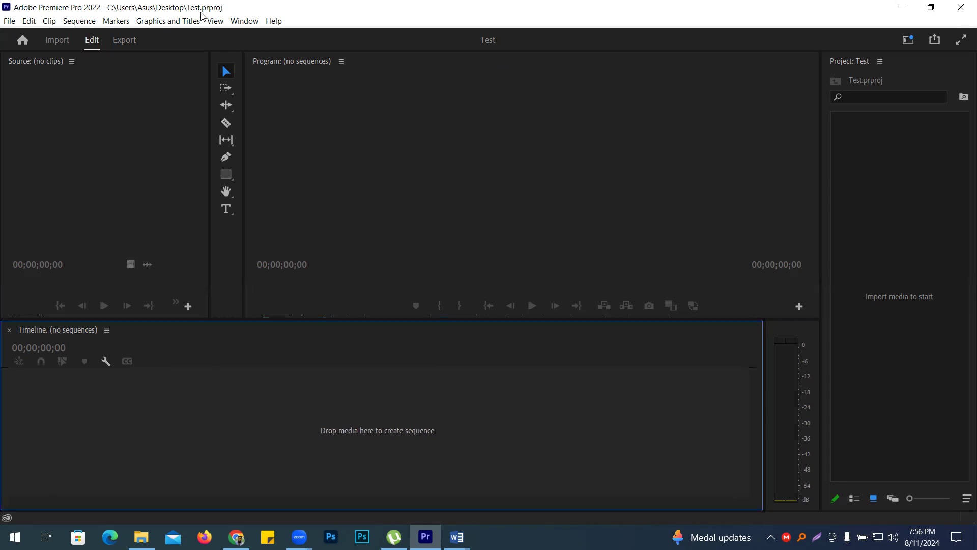
Look through the list of available workspaces and workspace options without choosing one
left_click(244, 23)
mouse_move(318, 39)
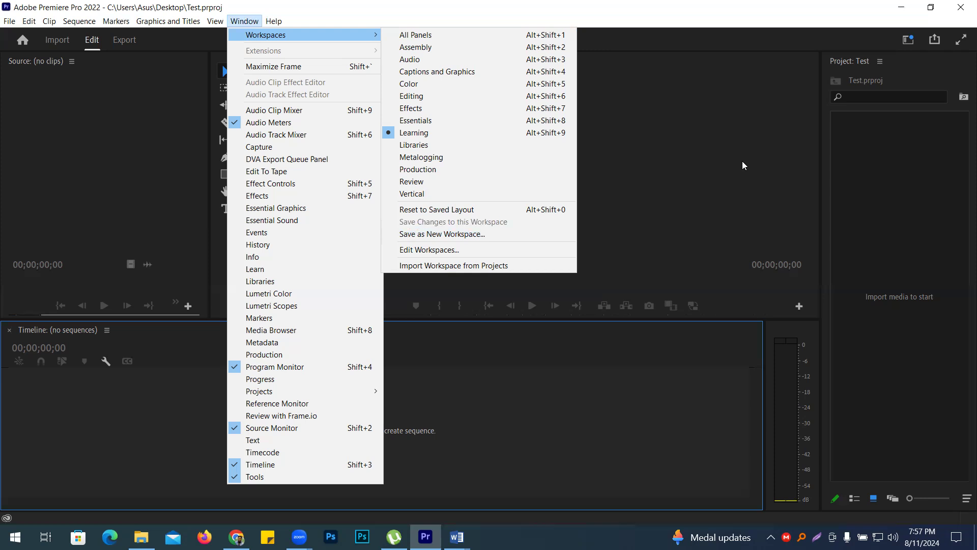
left_click(631, 6)
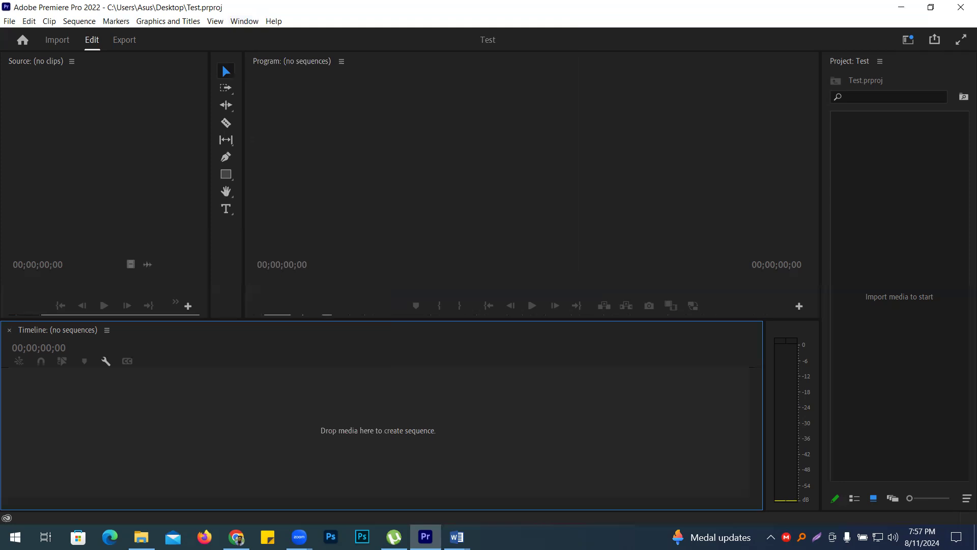
Show the Effects panel and dock it in the same group as the Project panel
left_click(244, 26)
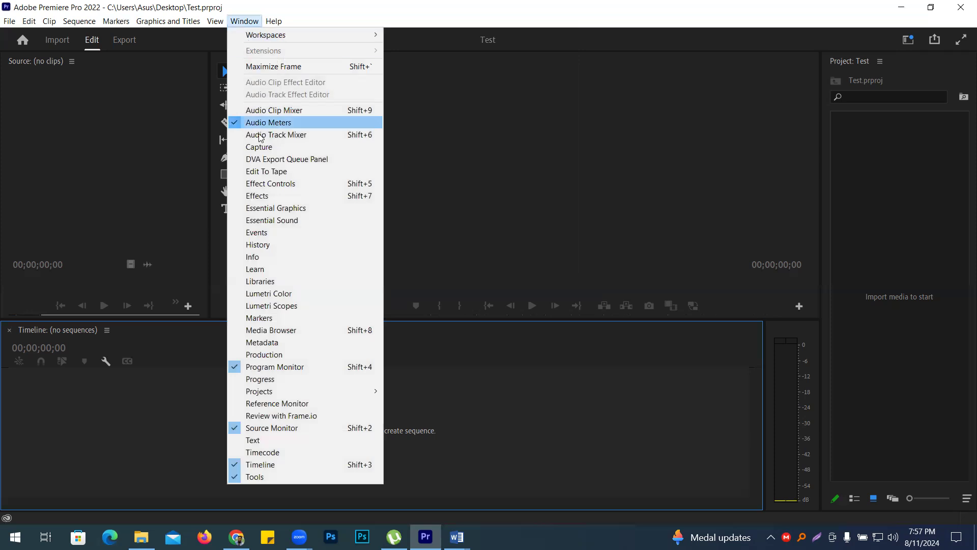
left_click(269, 197)
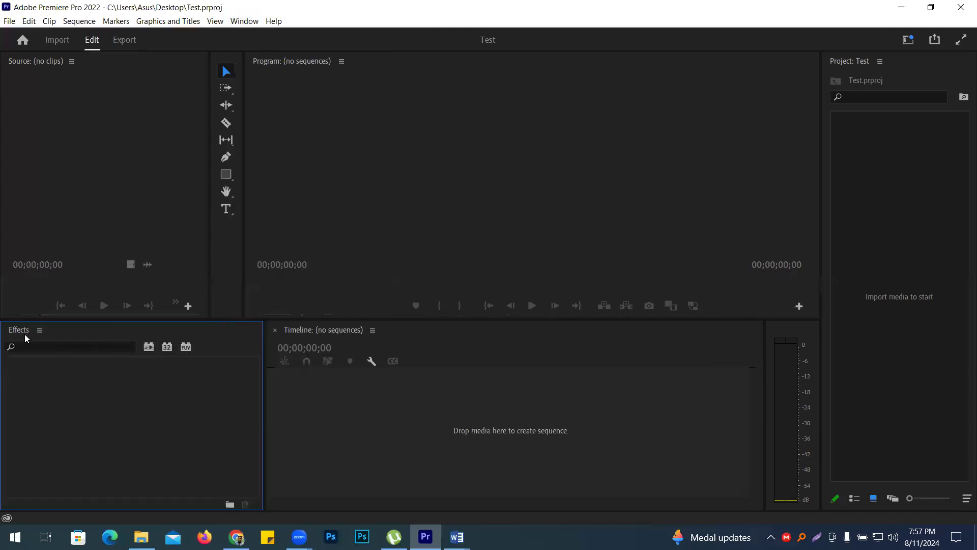
left_click_drag(20, 336, 846, 65)
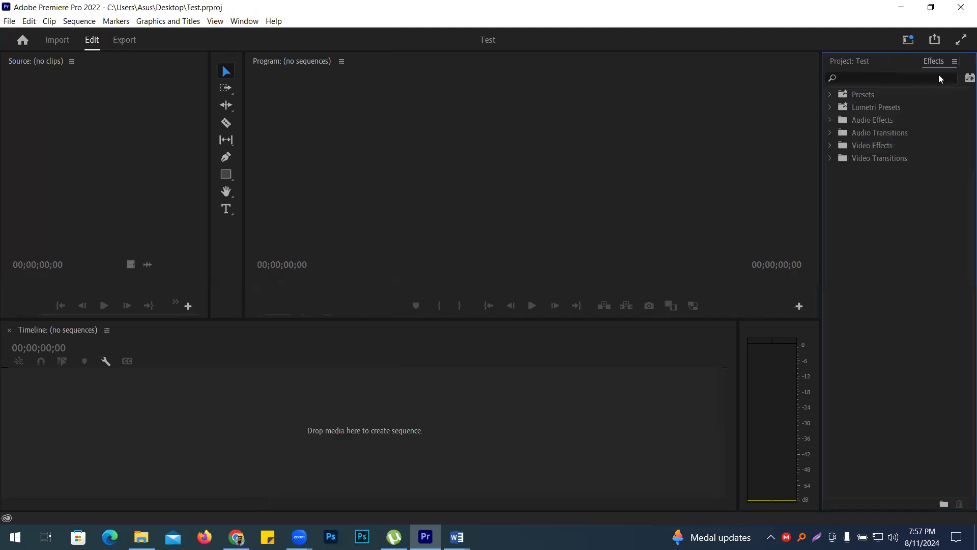
Compare the Project and Effects panels in their shared group by bringing each to the front alternately
left_click(855, 63)
left_click(903, 61)
left_click(912, 61)
left_click(847, 62)
left_click(919, 63)
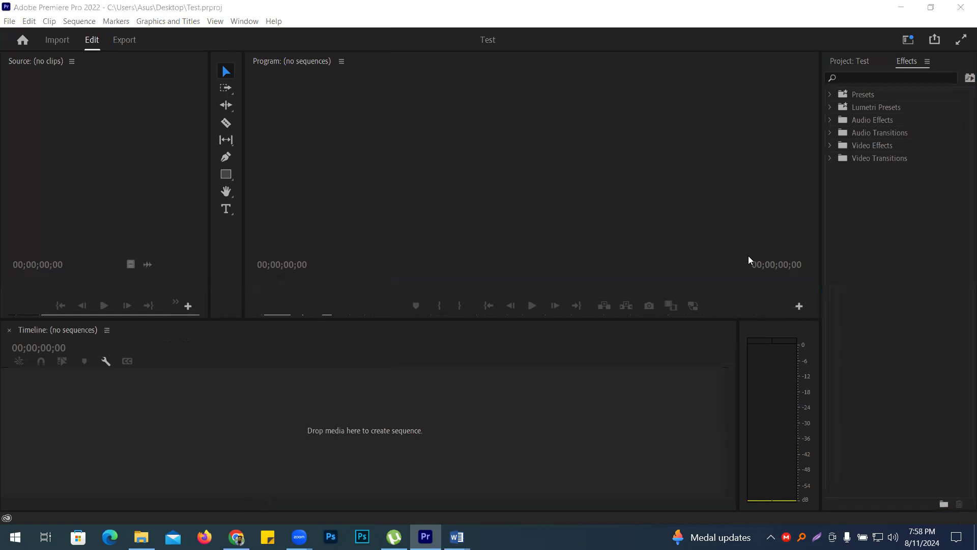
left_click(856, 58)
left_click(907, 61)
left_click(850, 61)
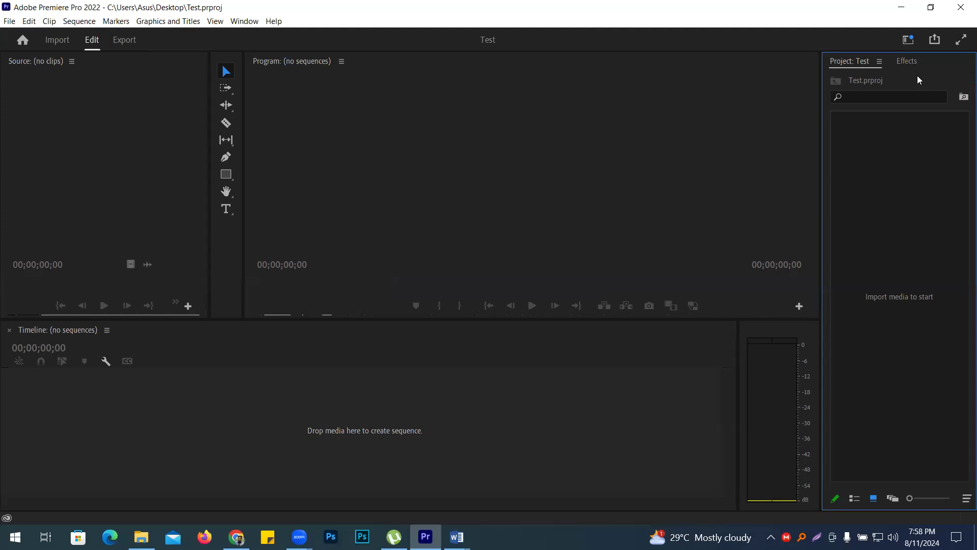
Show the Effect Controls panel beside the Source monitor and widen their shared group, switching between the two
left_click(244, 23)
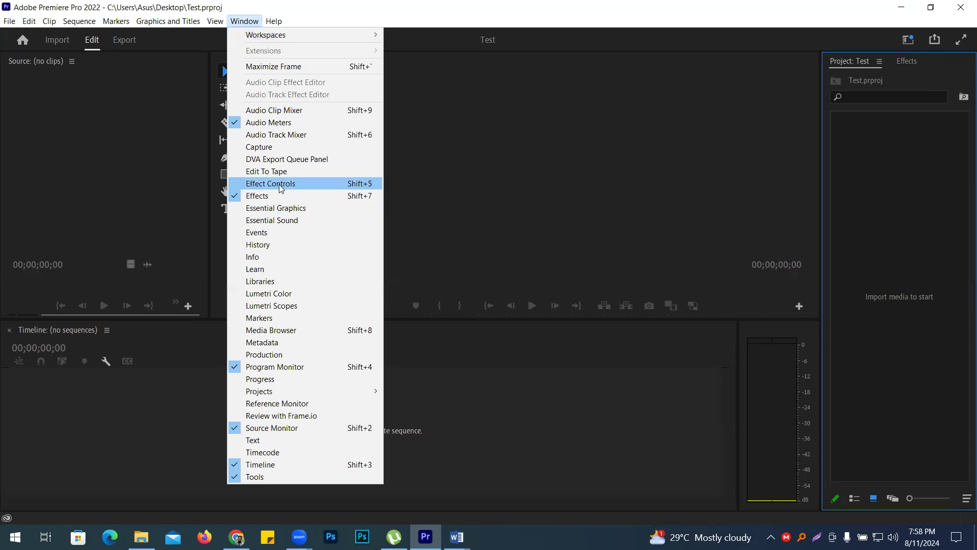
left_click(281, 186)
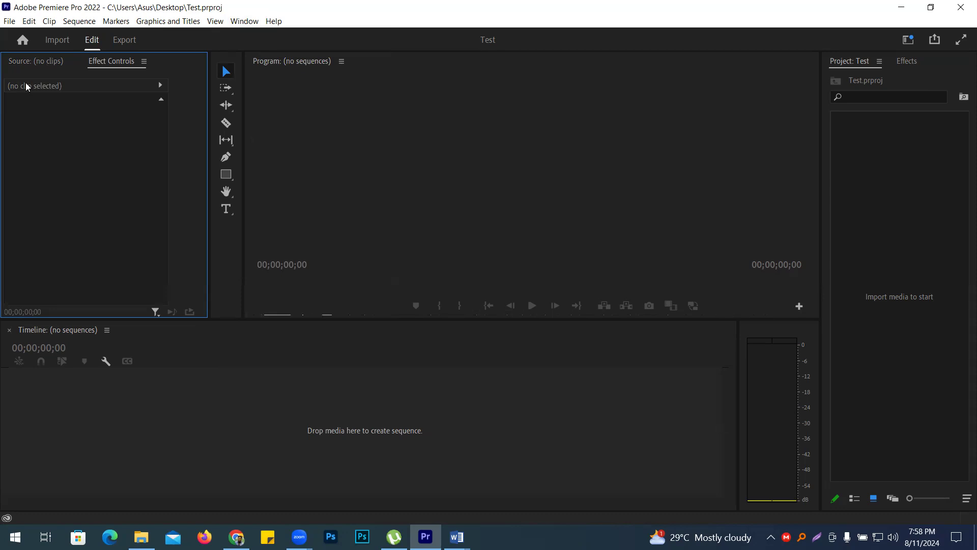
left_click_drag(210, 151, 276, 156)
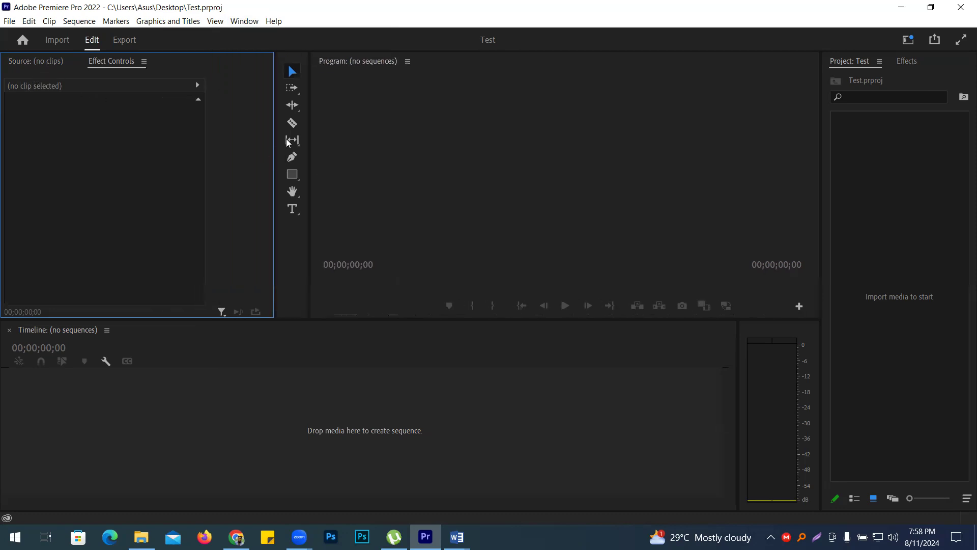
left_click(22, 68)
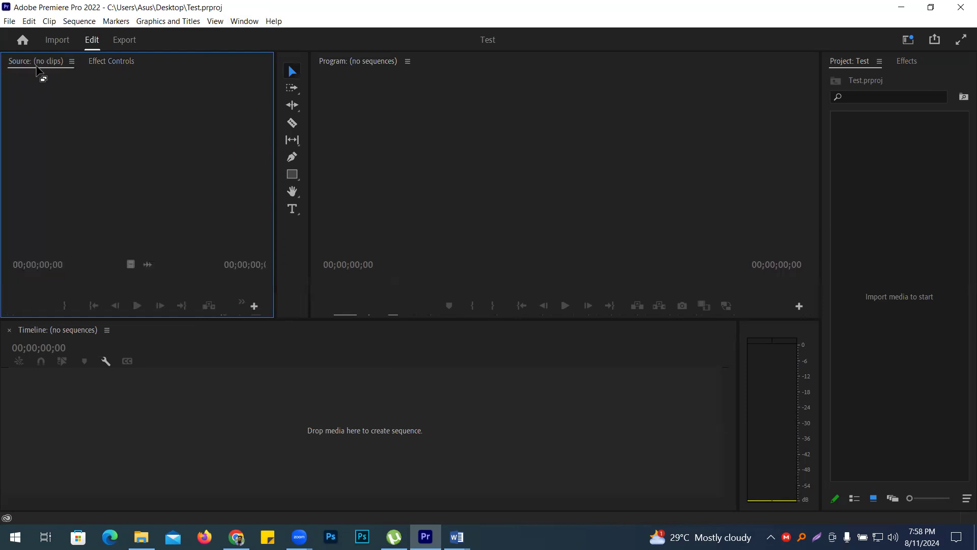
left_click(109, 63)
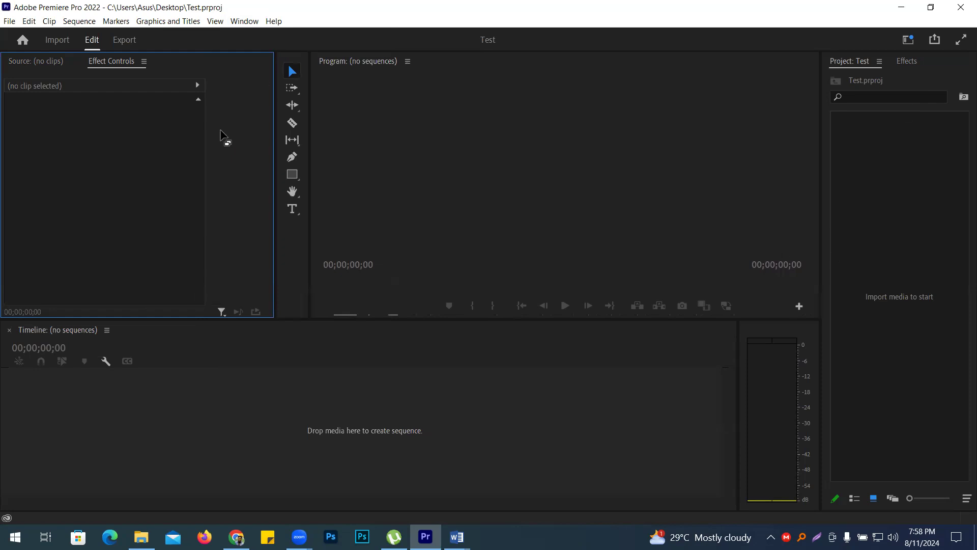
Examine the audio and video effect and transition folders in the Effects panel, and bring the Project panel and Source monitor back to the front
left_click(930, 202)
left_click(907, 57)
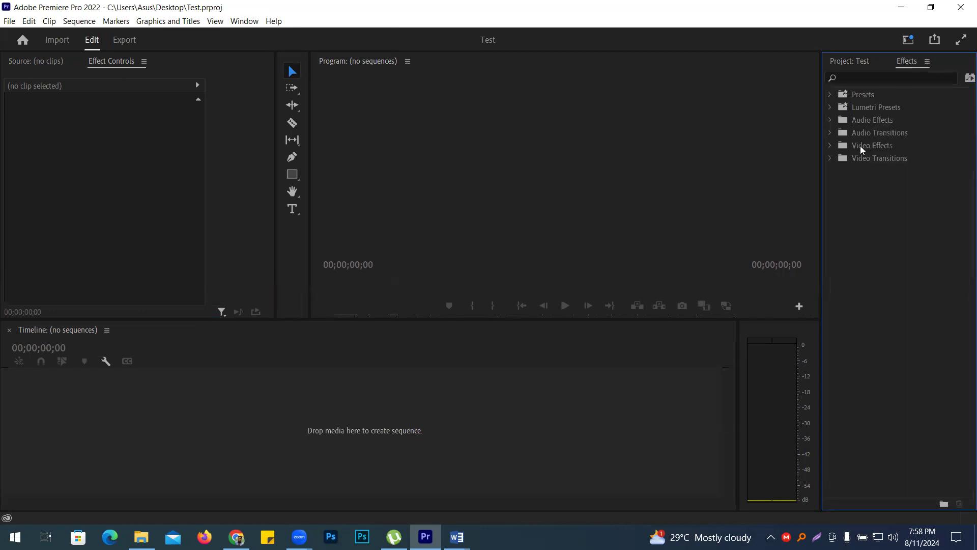
left_click(860, 146)
left_click(871, 160)
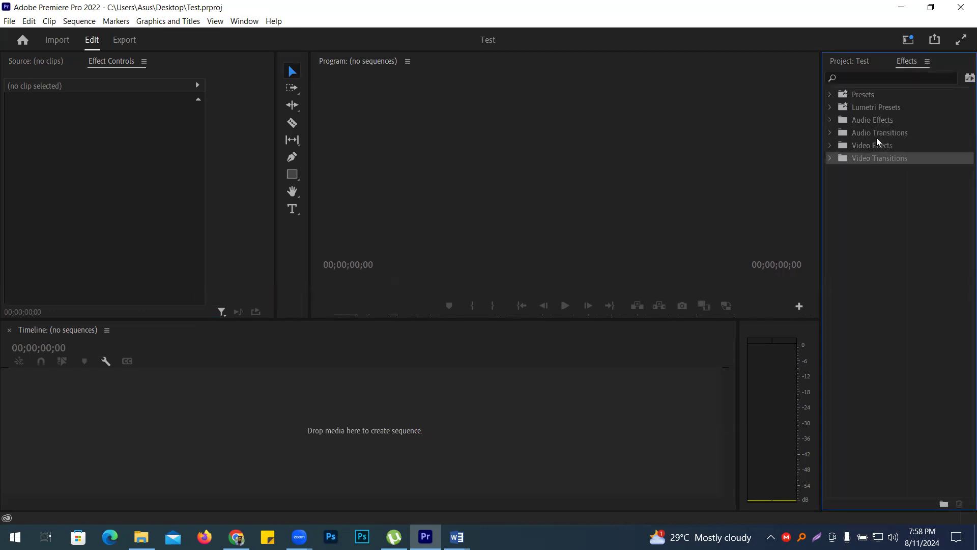
left_click(877, 136)
left_click(876, 123)
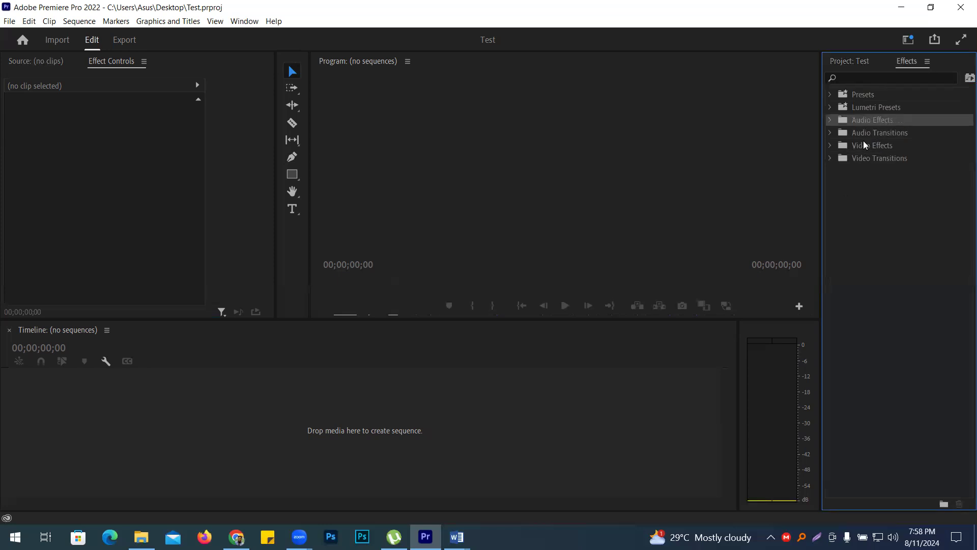
left_click(854, 59)
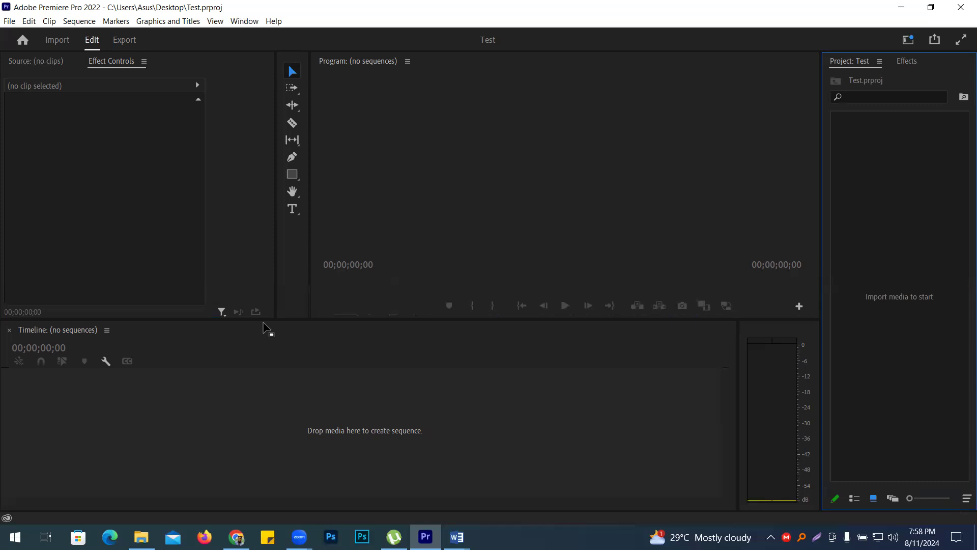
left_click(47, 61)
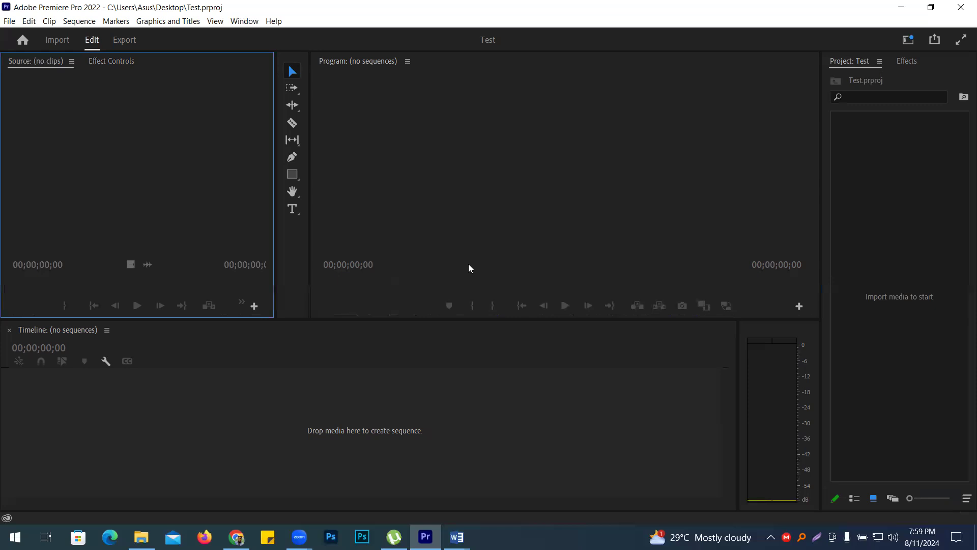
Save the current panel layout as a new workspace, using only the owner's first name as its name
left_click(243, 22)
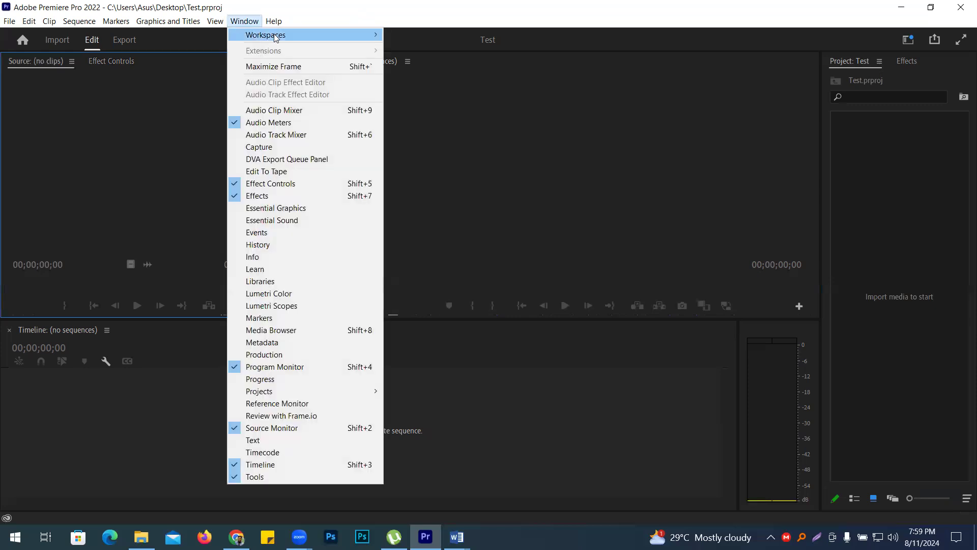
mouse_move(274, 33)
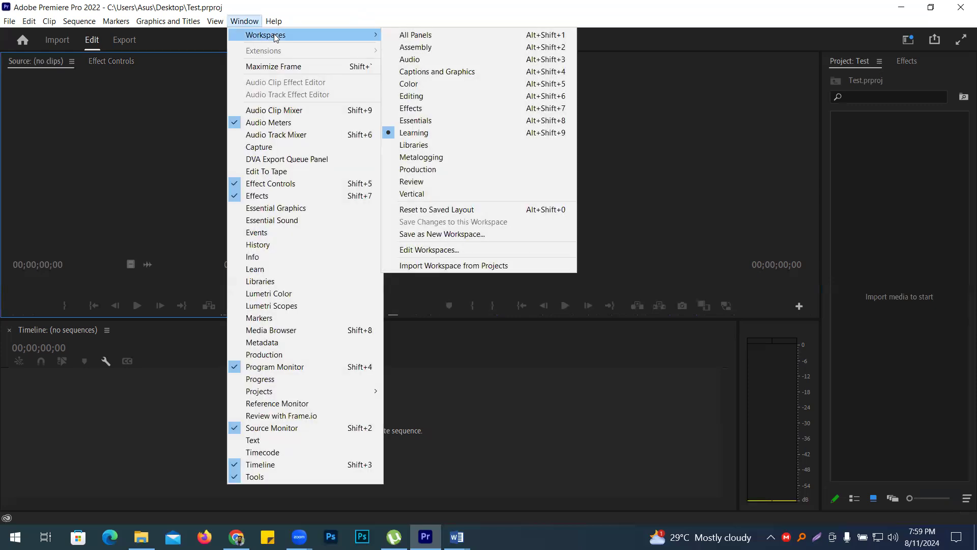
left_click(456, 236)
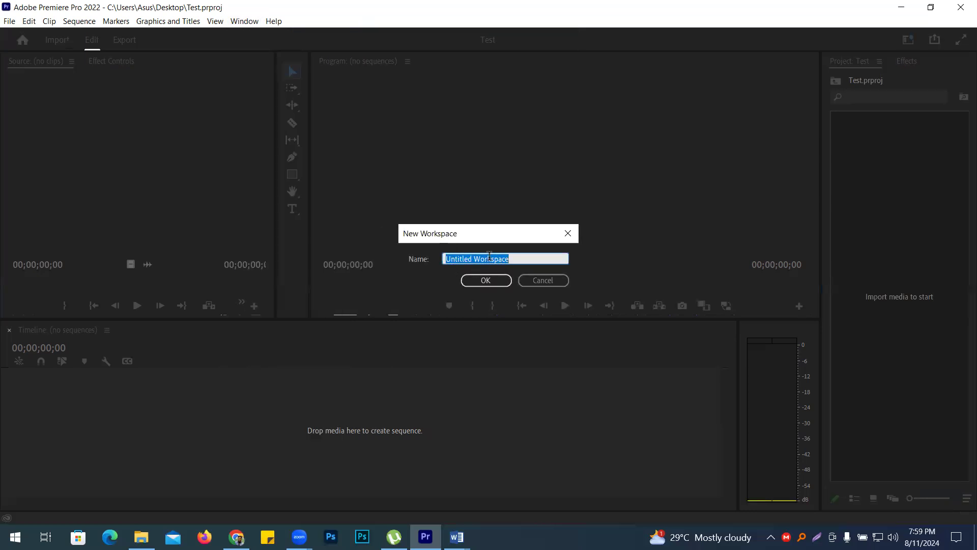
type("Sh")
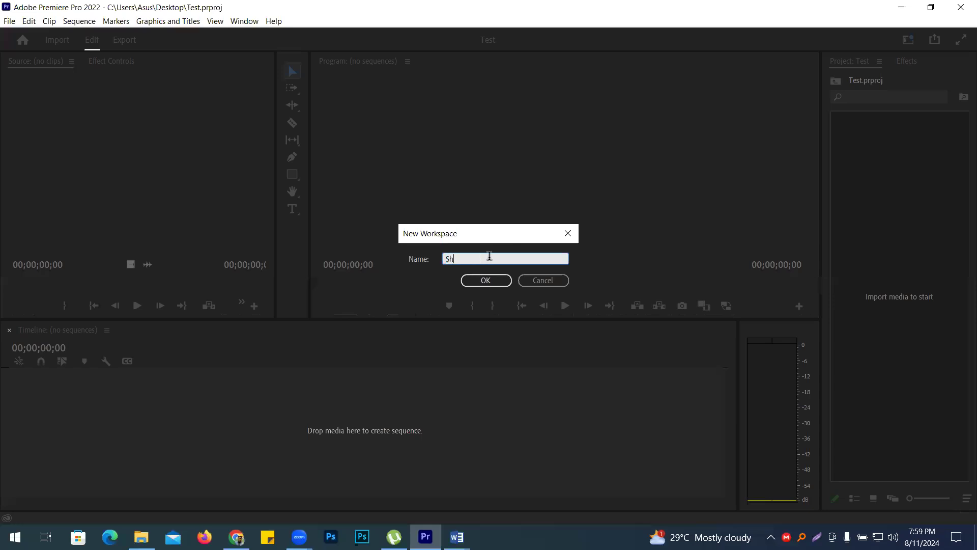
type("ahadat Hossain")
double_click(475, 259)
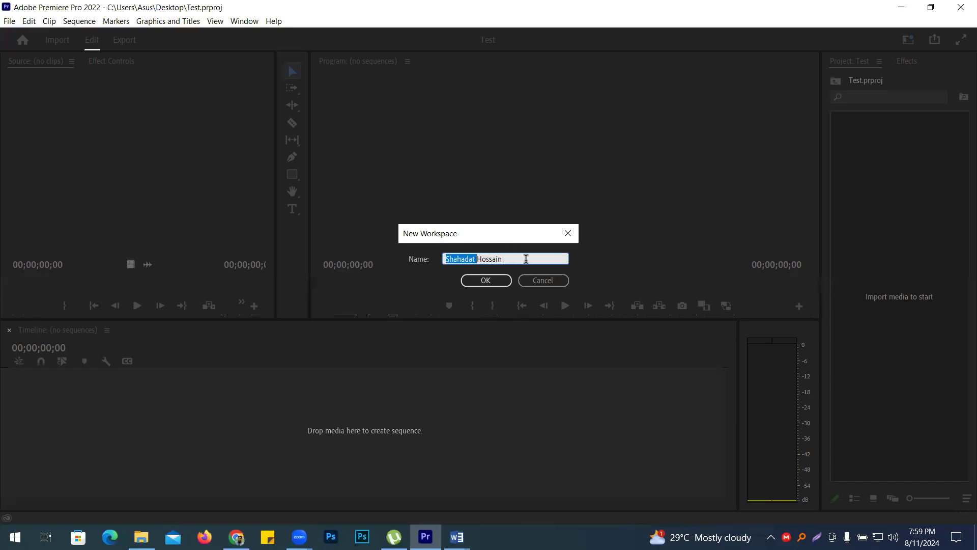
double_click(497, 259)
key("BackSpace")
key("BackSpace")
left_click(486, 280)
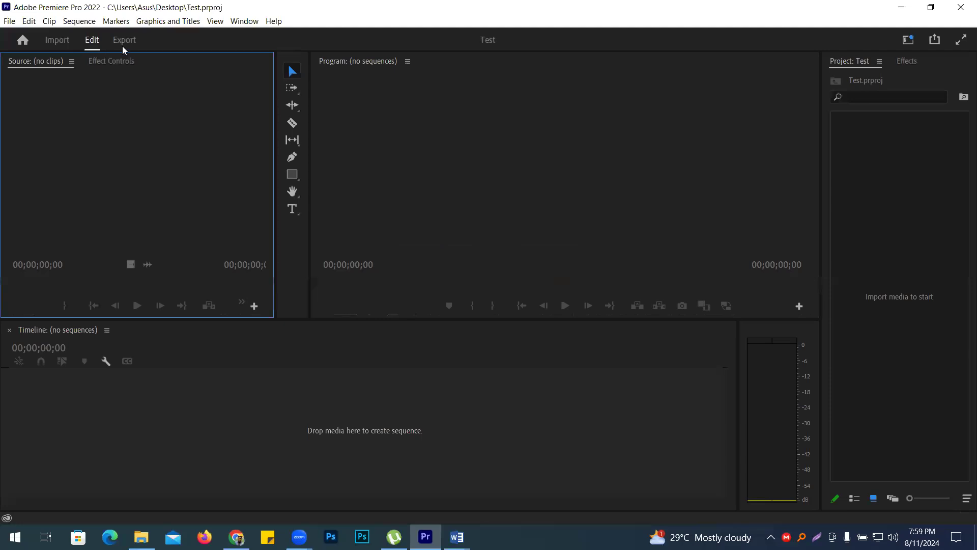
Check that the custom workspace appears in both workspace lists, and keep it as the active workspace
left_click(908, 42)
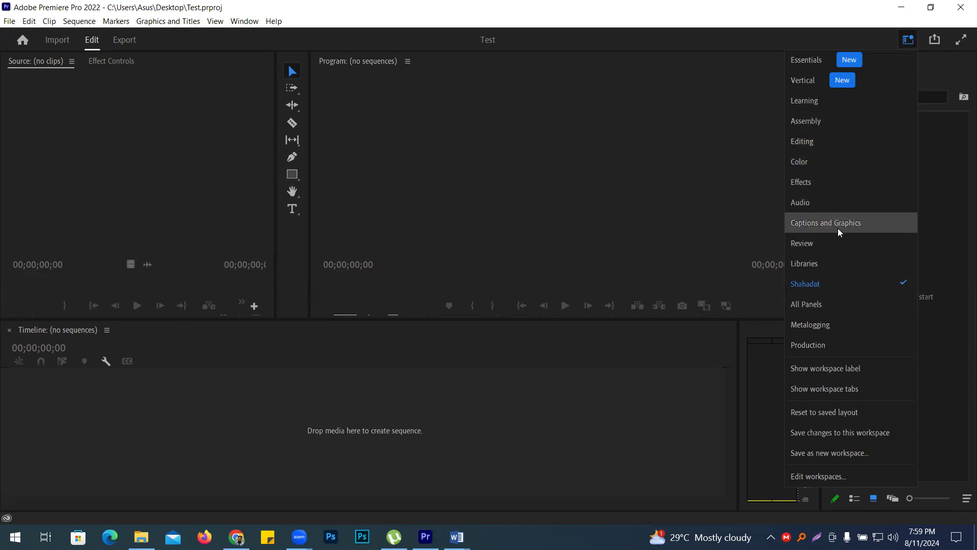
left_click(854, 289)
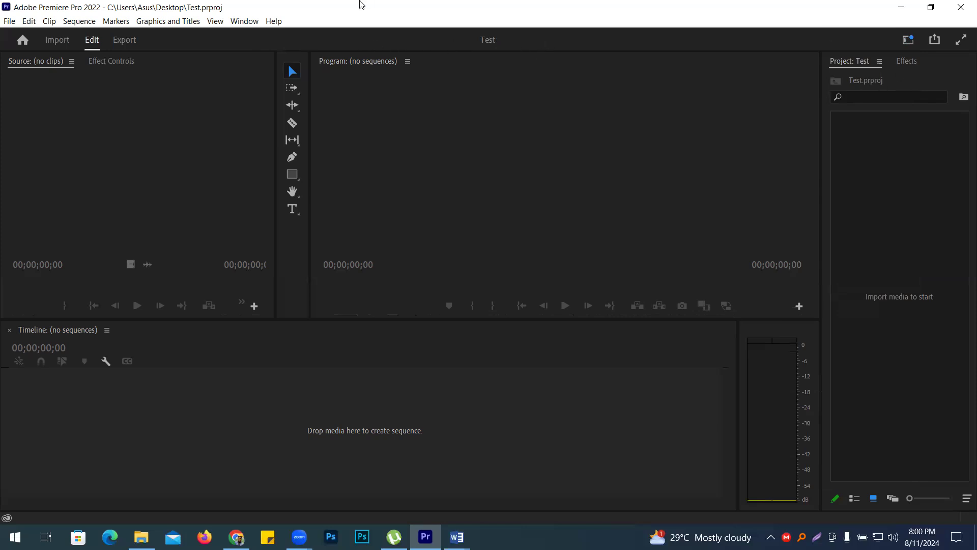
left_click(252, 23)
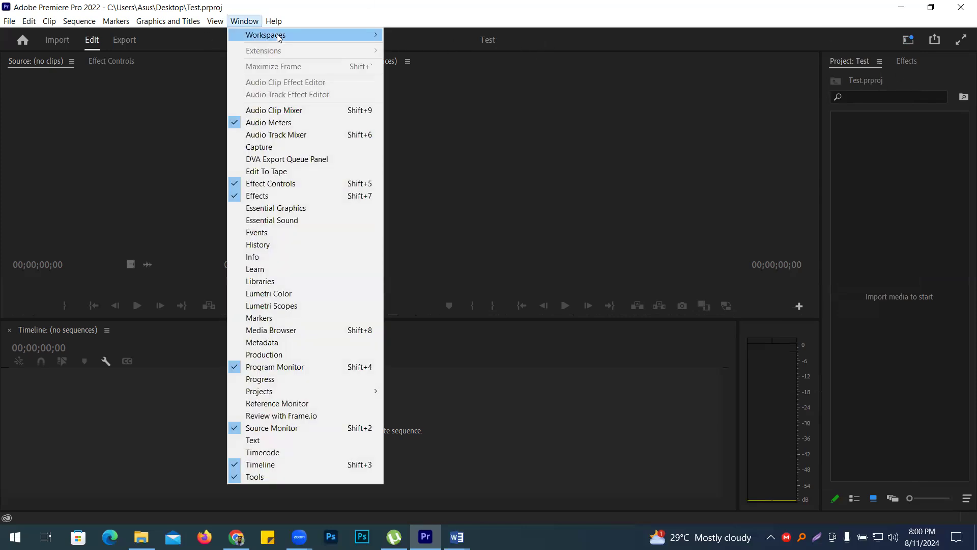
mouse_move(266, 35)
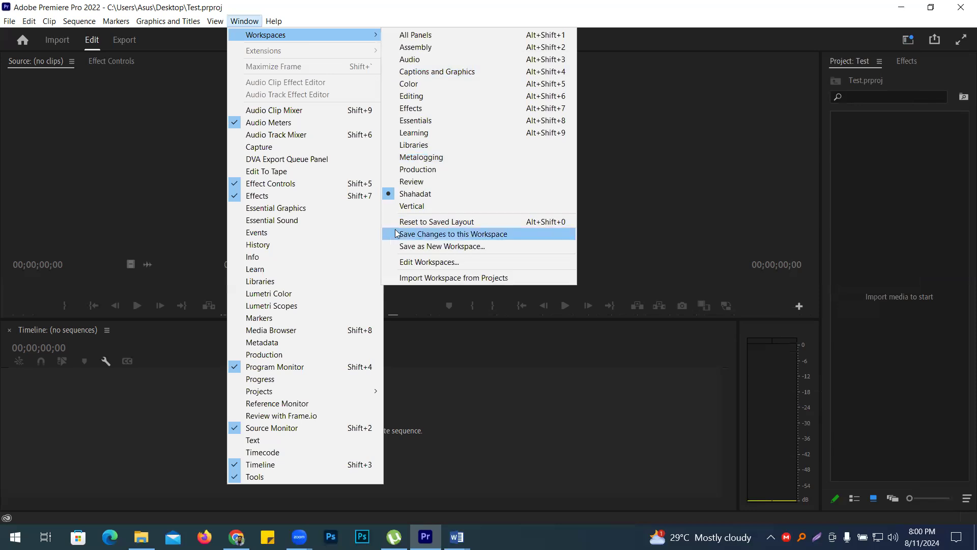
left_click(734, 138)
left_click(909, 40)
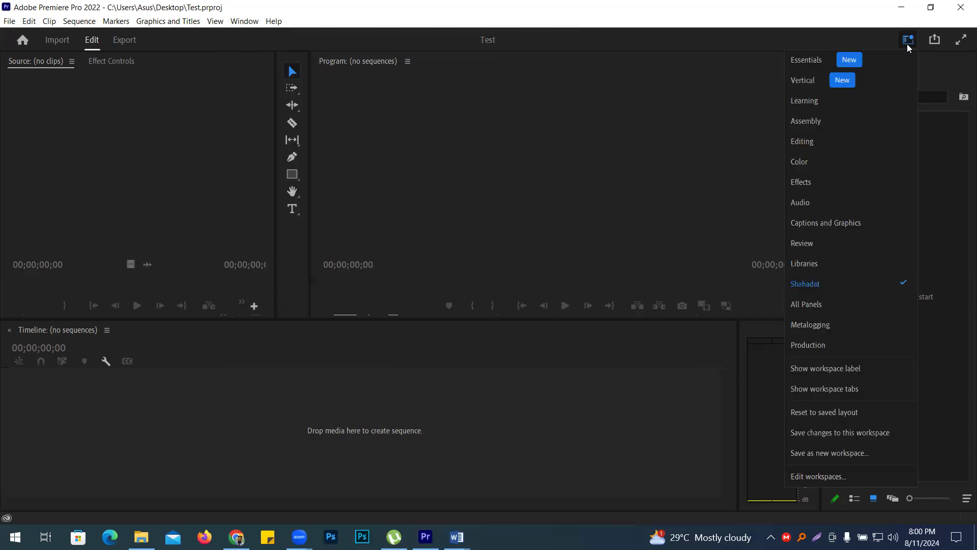
left_click(810, 288)
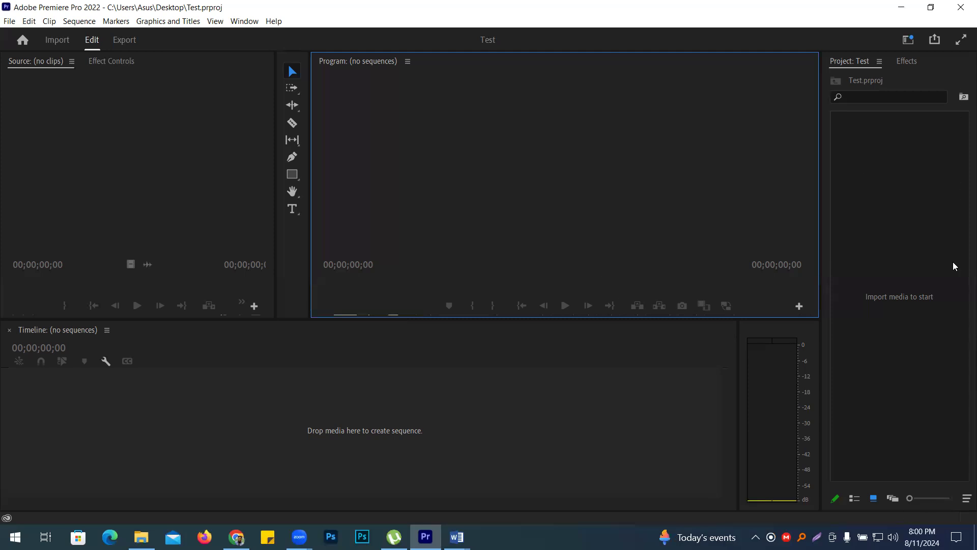
Widen the Timeline panel slightly by narrowing the audio meters beside it
left_click(883, 226)
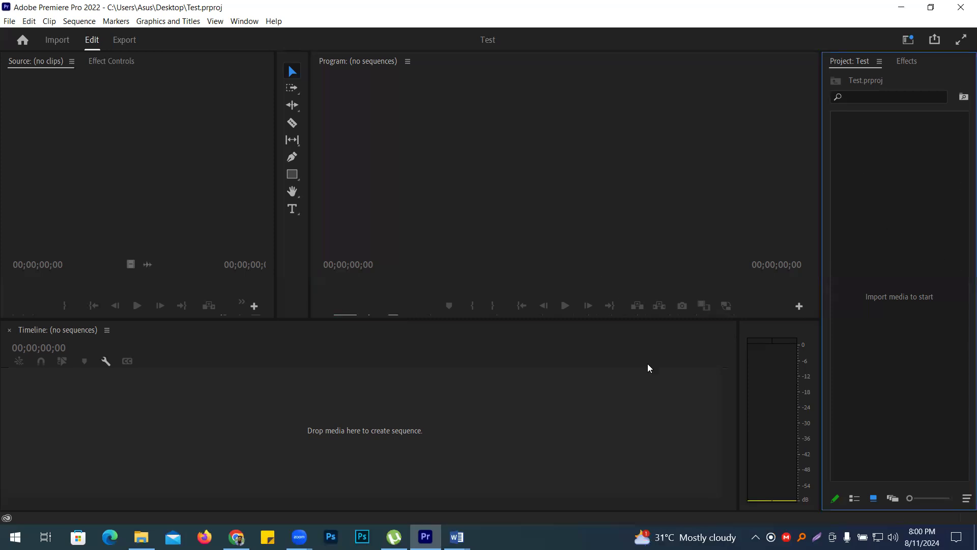
left_click_drag(740, 357, 760, 357)
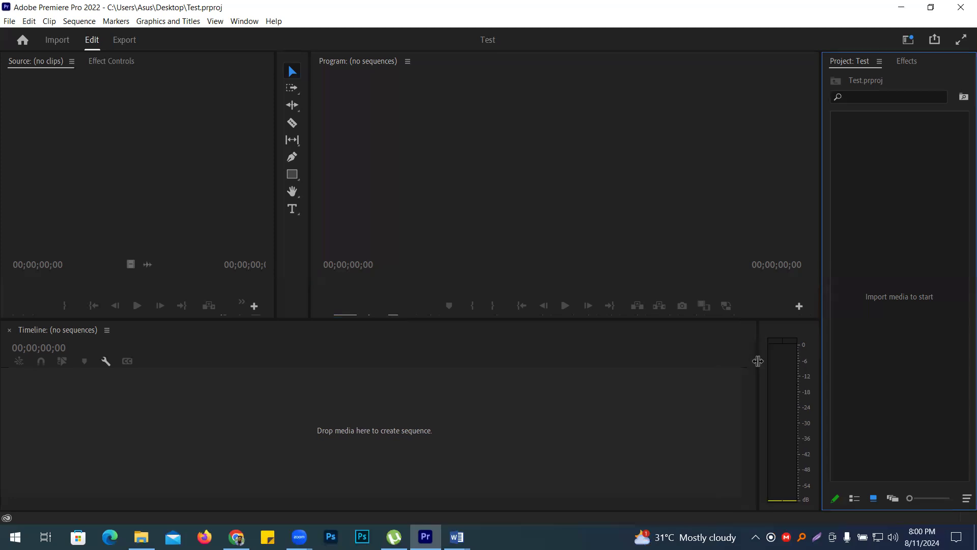
left_click(931, 287)
Review the layout by activating the Program monitor, Timeline, Source monitor and Project panel in turn
left_click(722, 219)
left_click(584, 352)
left_click(219, 208)
left_click(481, 214)
left_click(491, 345)
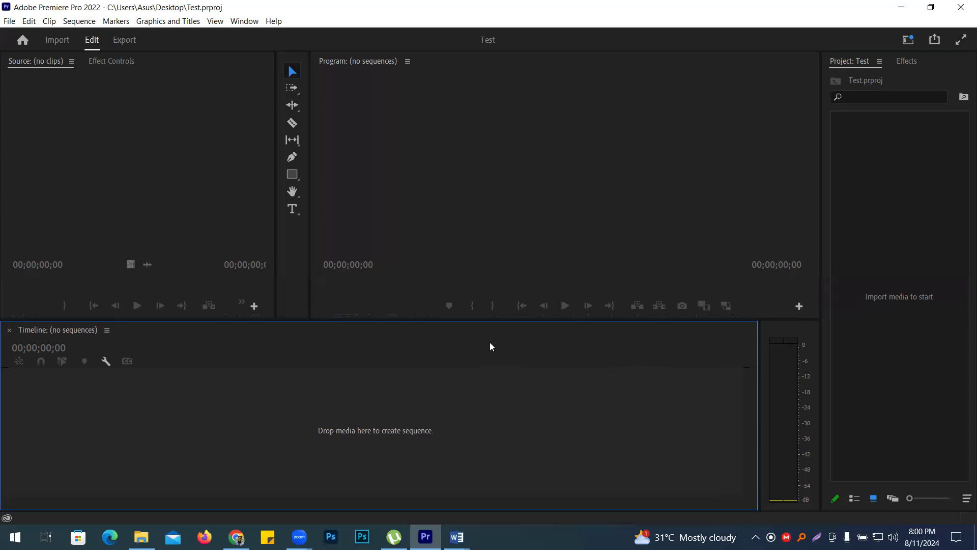
left_click(590, 300)
left_click(887, 237)
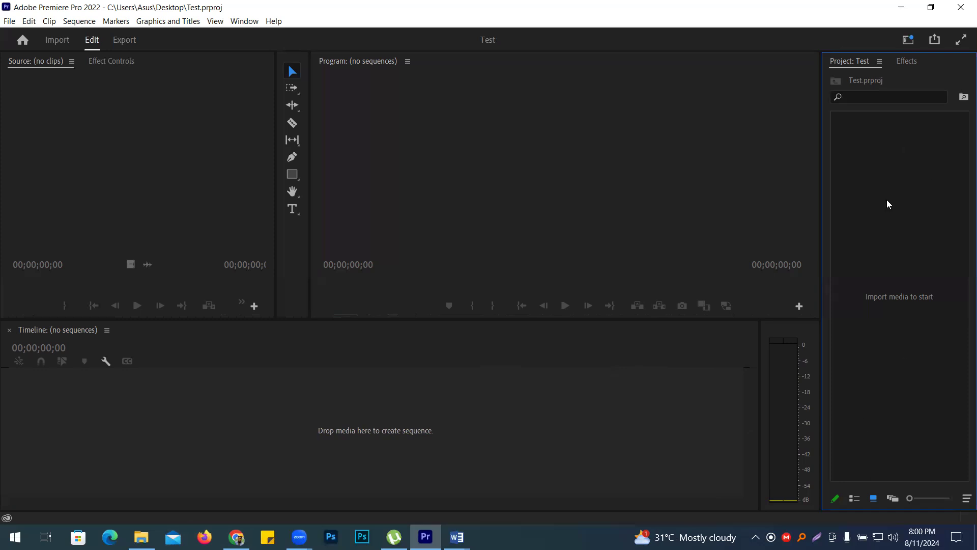
left_click(56, 407)
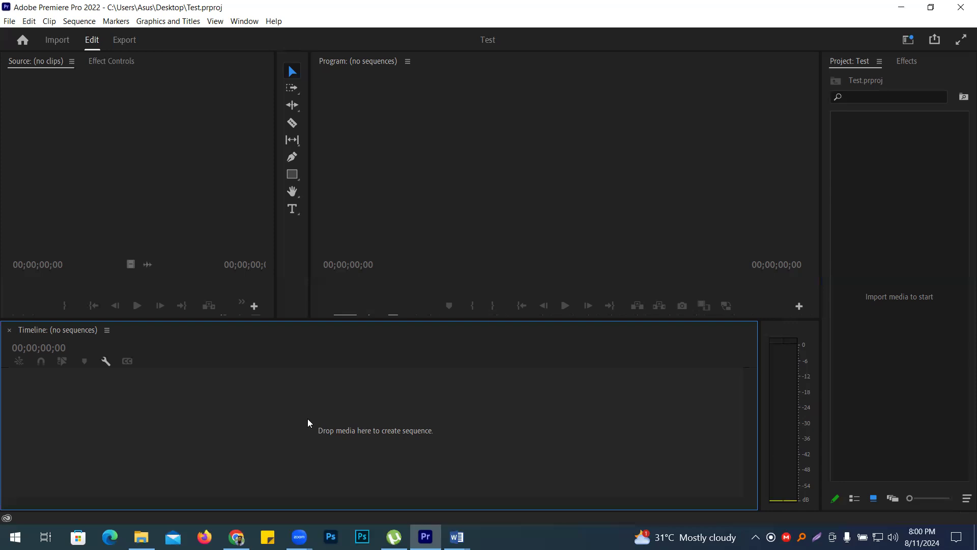
left_click(488, 145)
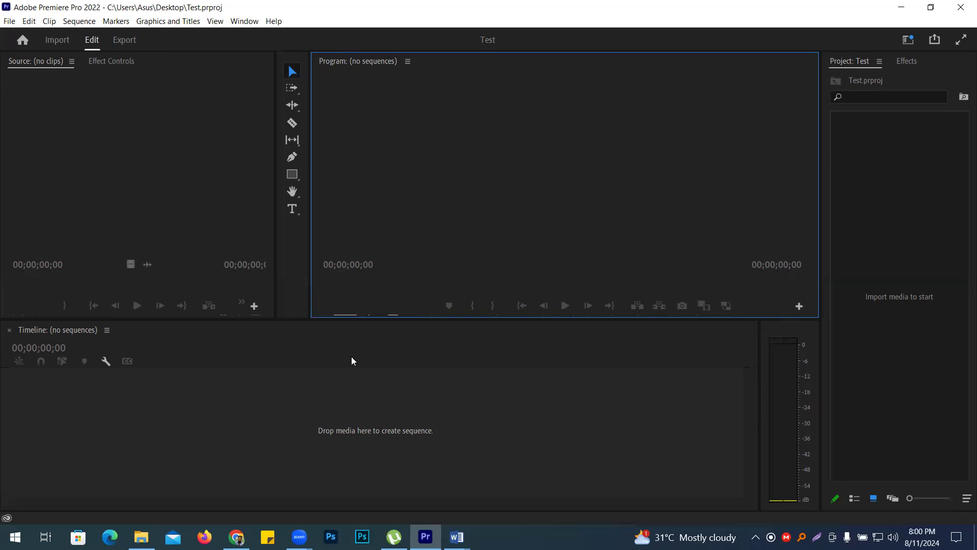
left_click(274, 389)
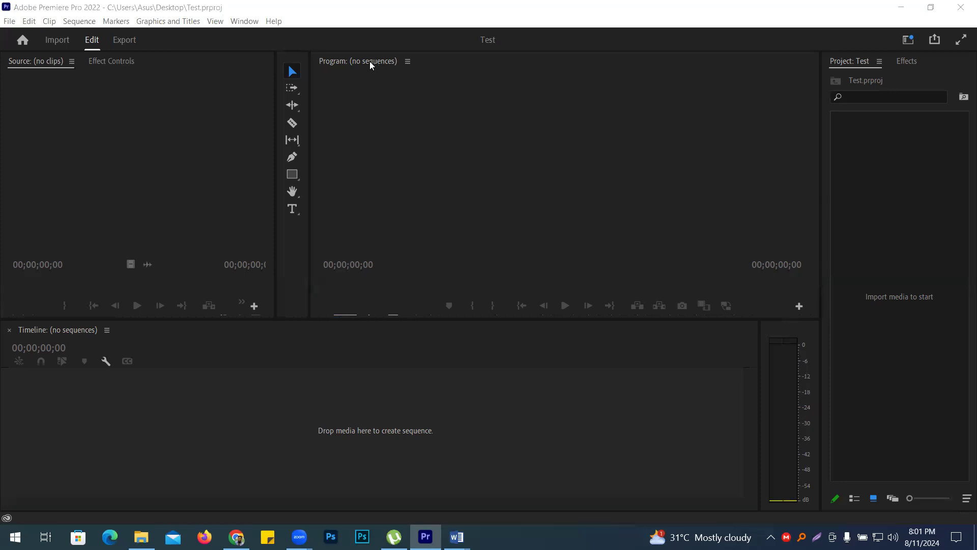
Dock the Program monitor below the Timeline and move the Timeline into the Source monitor's group
left_click_drag(370, 61, 220, 505)
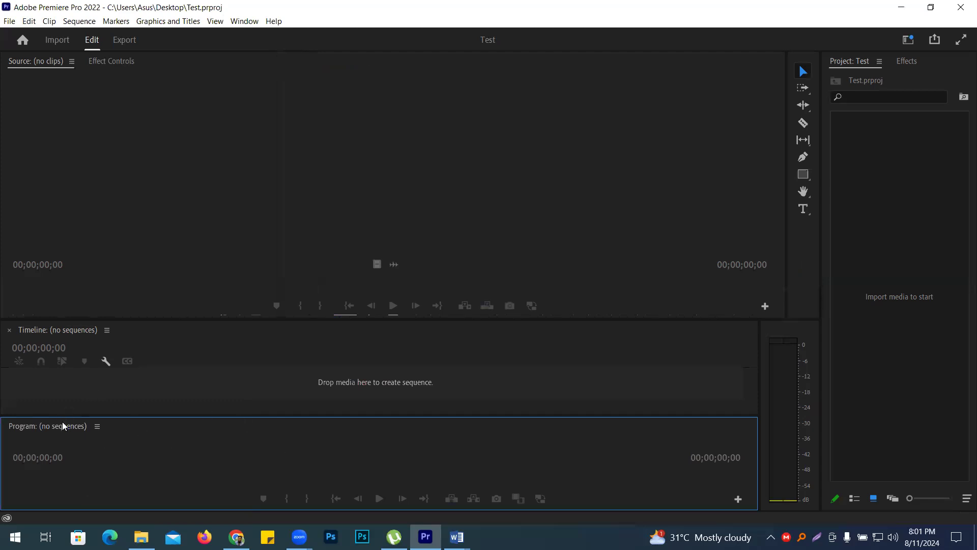
left_click_drag(44, 335, 434, 60)
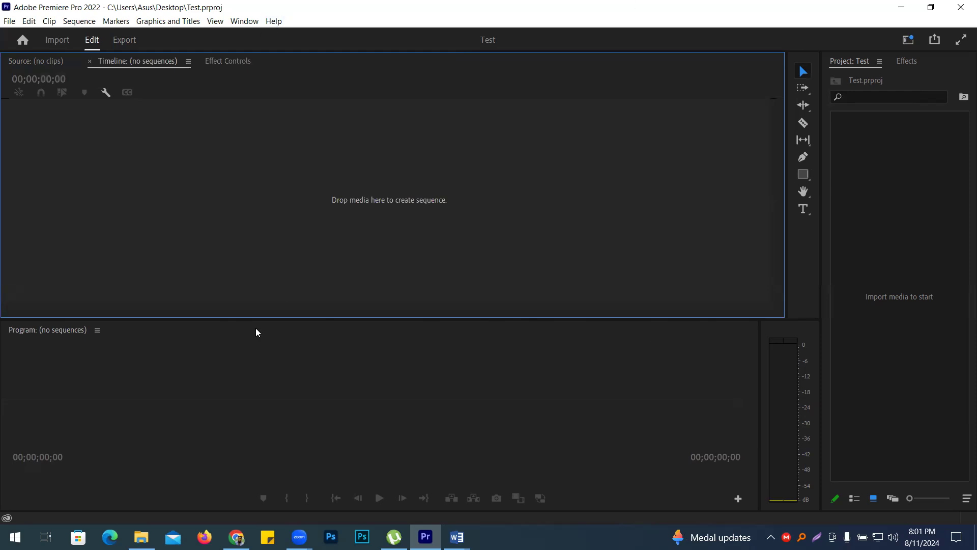
Reset the custom workspace to its saved layout
left_click(244, 21)
mouse_move(283, 38)
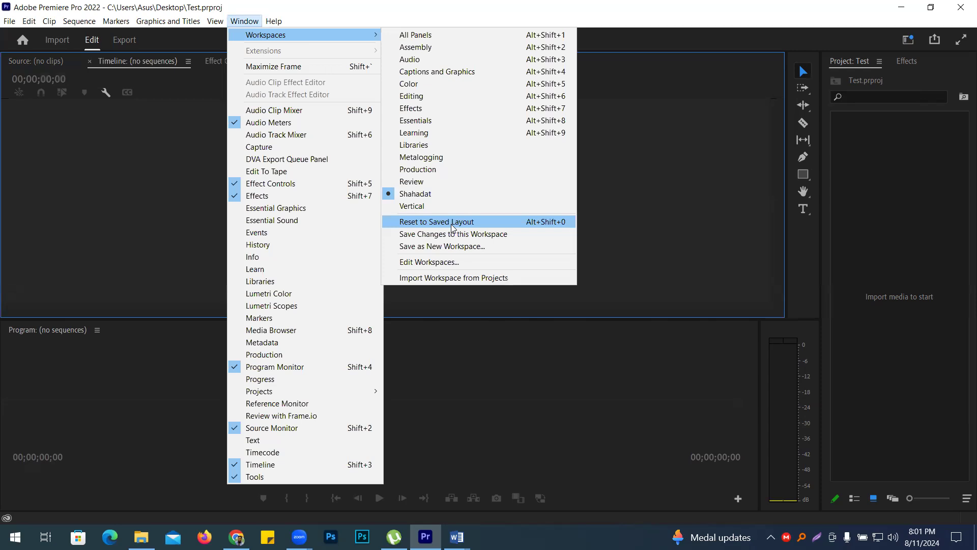
left_click(412, 224)
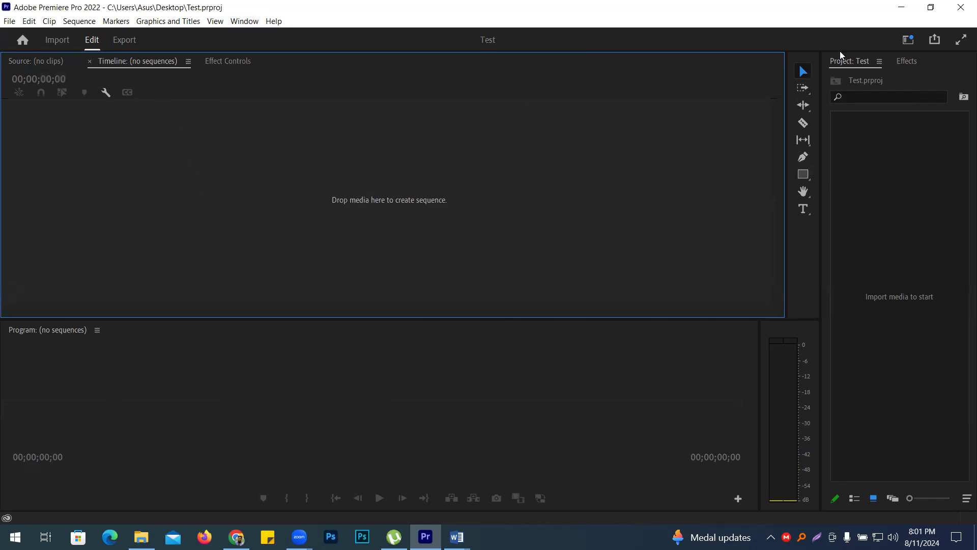
left_click(808, 65)
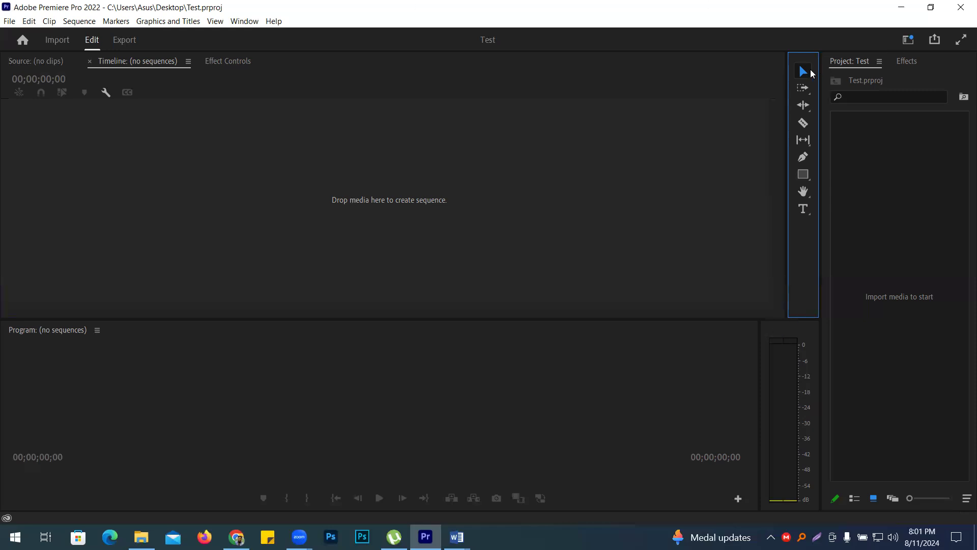
left_click(244, 23)
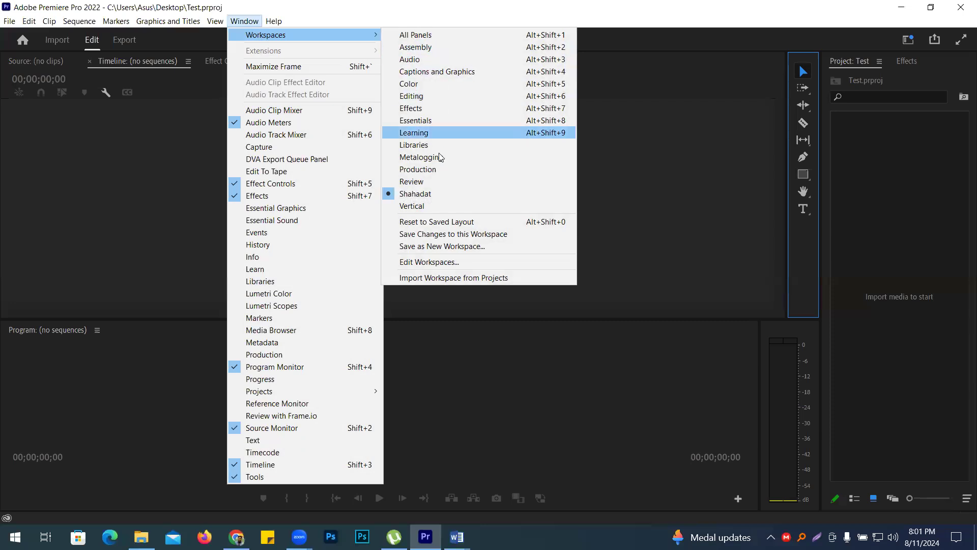
left_click(437, 226)
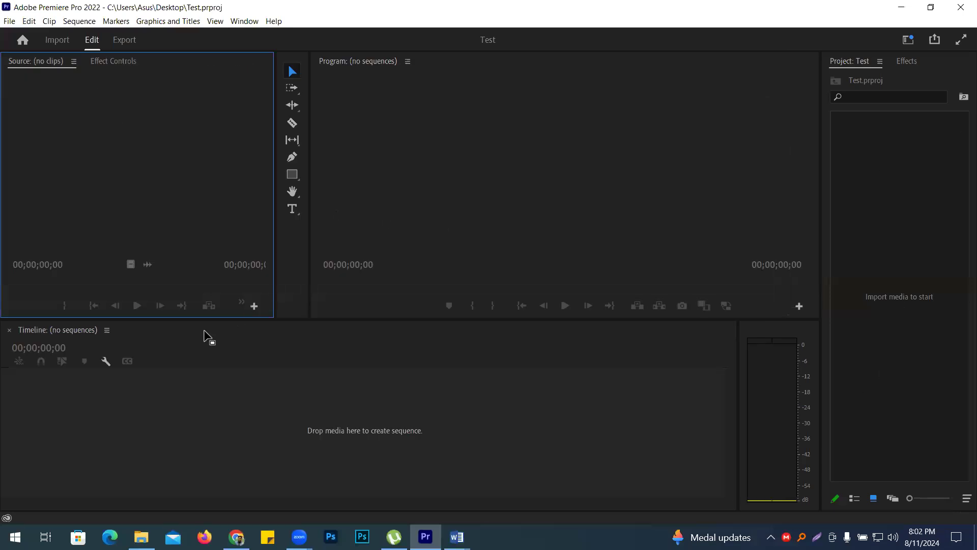
Inspect each panel of the restored layout, including the Timeline, Program and Source monitors, audio meters and Project panel
left_click(325, 380)
left_click(462, 208)
left_click(897, 368)
left_click(755, 395)
left_click(606, 395)
left_click(578, 264)
left_click(209, 151)
left_click(545, 184)
left_click(938, 230)
left_click(506, 393)
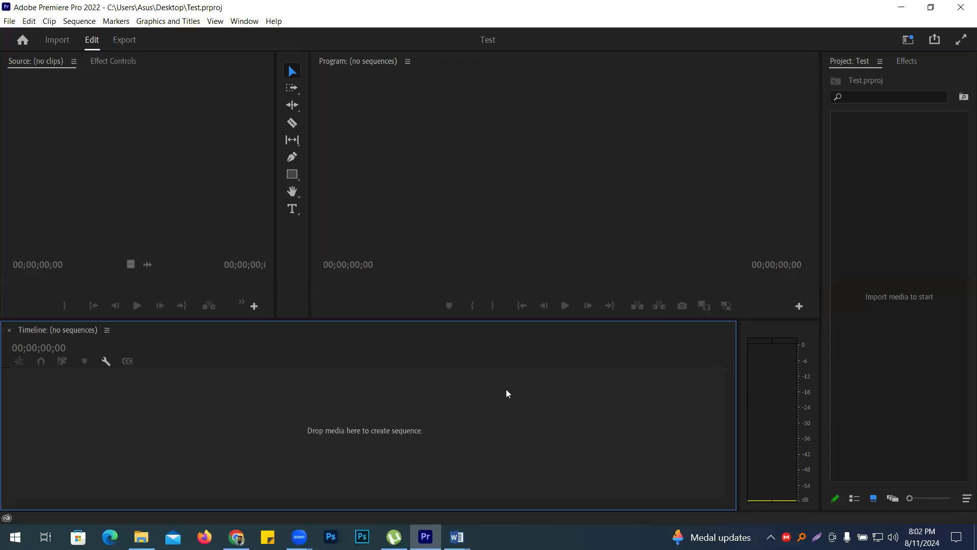
left_click(759, 335)
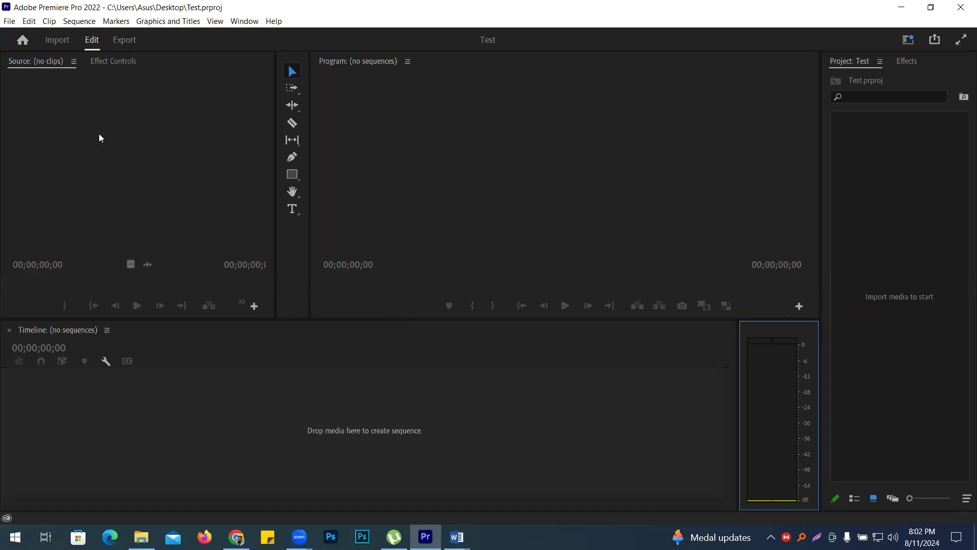
left_click(842, 237)
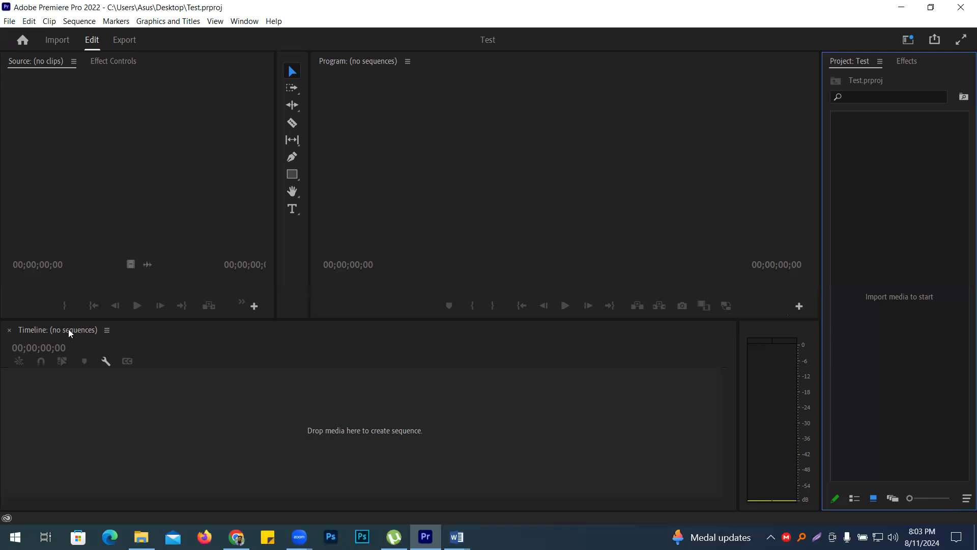
Move the Project panel out of its group toward the Program monitor and dock it back with the Effects panel
left_click(500, 528)
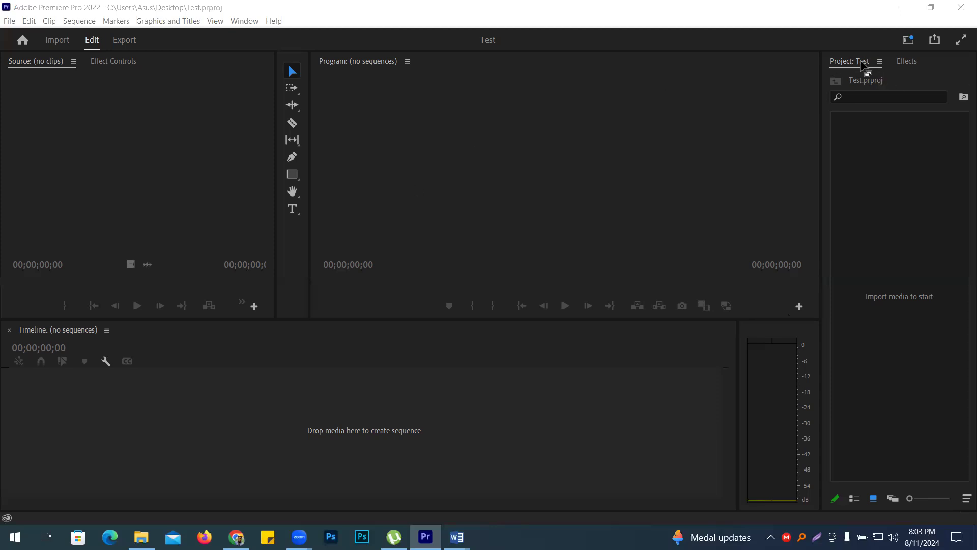
left_click_drag(863, 68, 797, 116)
left_click_drag(729, 113, 872, 66)
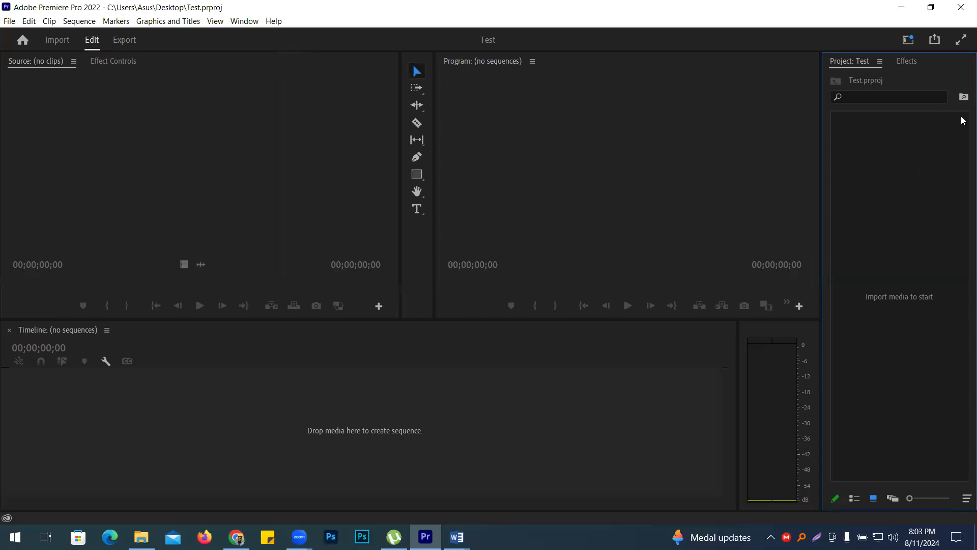
Shrink the program window from full screen, maximize it again, and activate the Program monitor and the Timeline
double_click(711, 14)
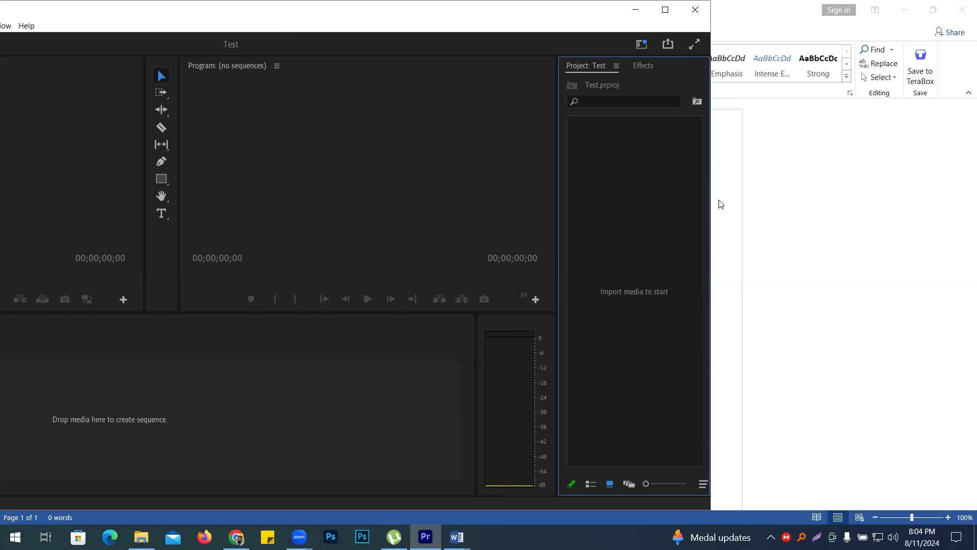
left_click_drag(599, 89, 595, 65)
left_click(665, 9)
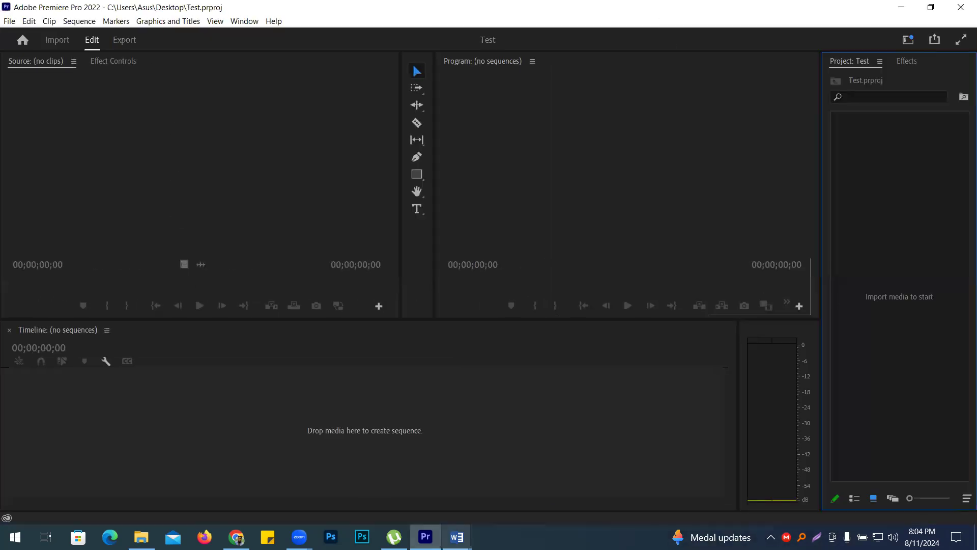
left_click(590, 184)
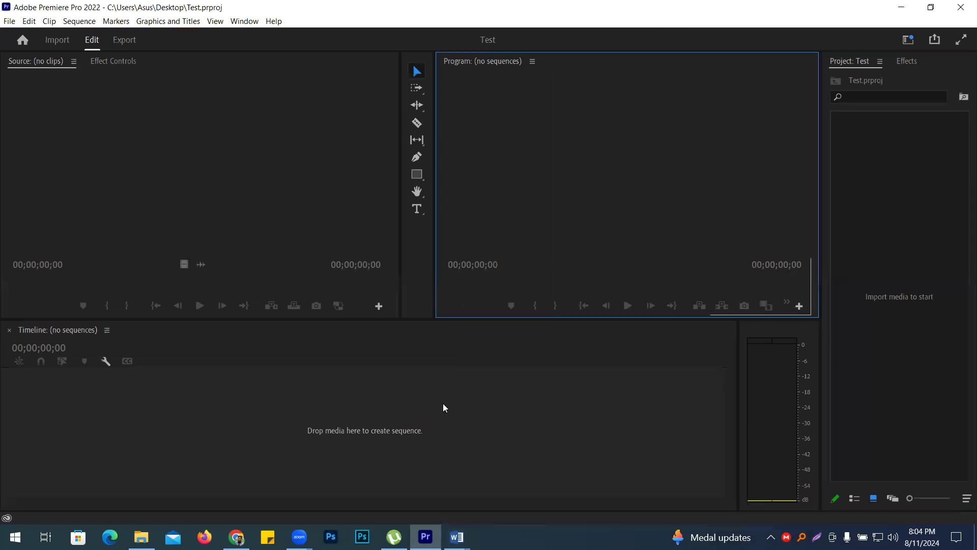
left_click(189, 373)
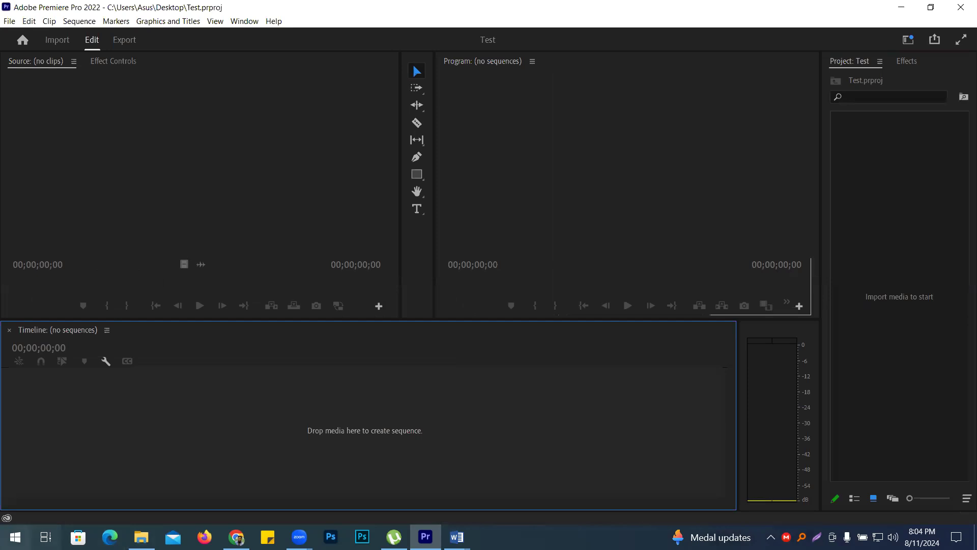
left_click(9, 22)
mouse_move(49, 42)
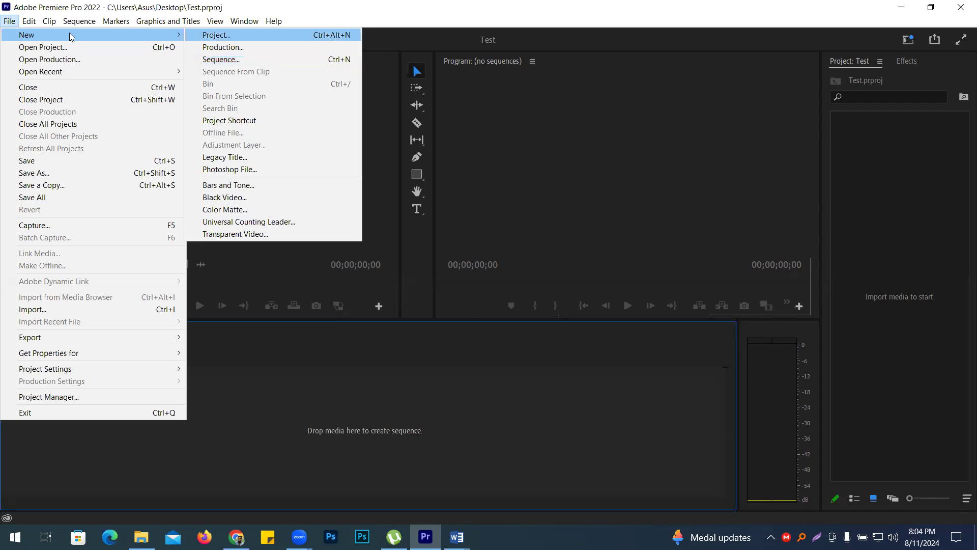
left_click(6, 20)
left_click(4, 19)
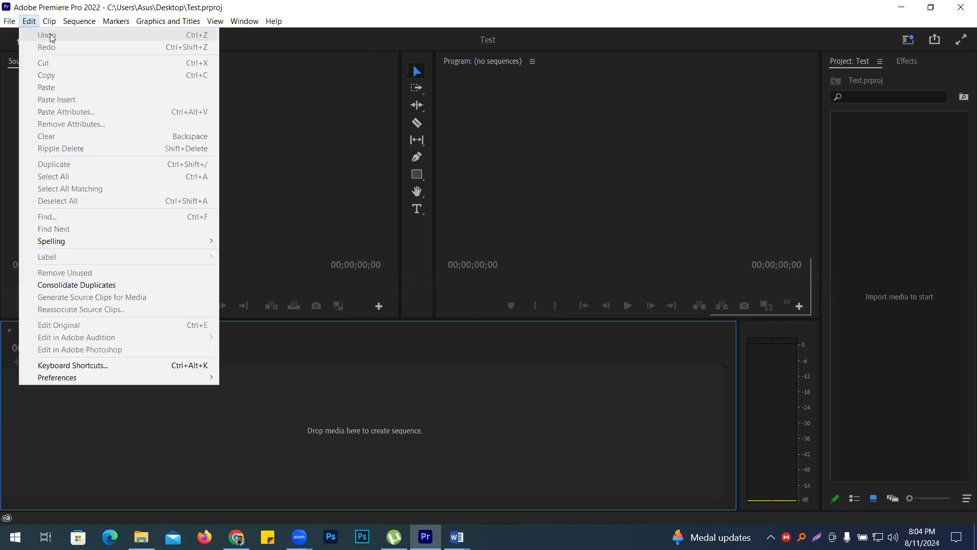
mouse_move(27, 35)
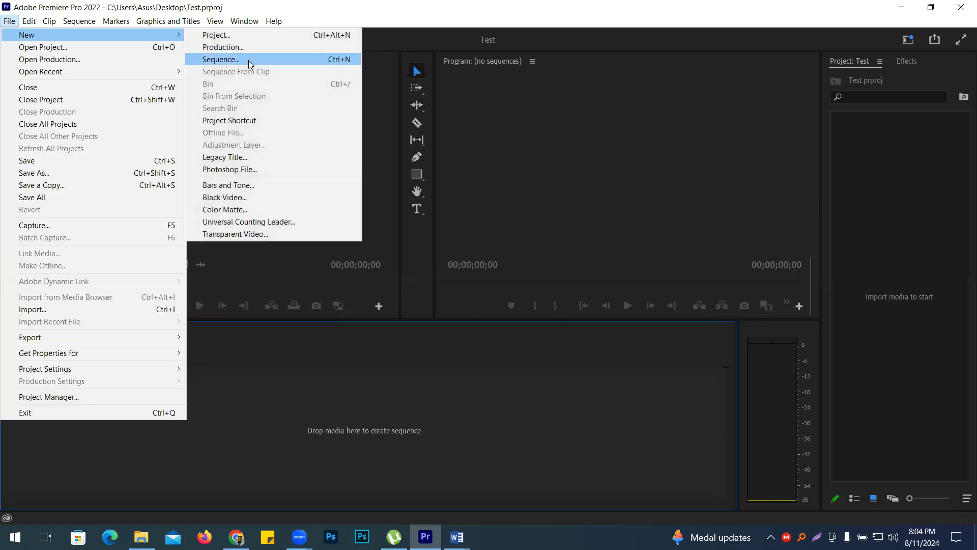
left_click(360, 5)
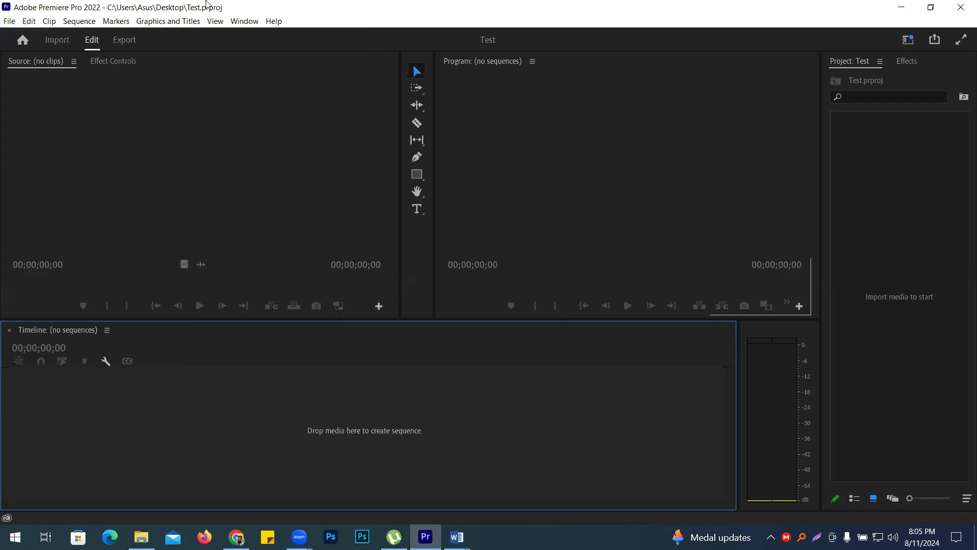
left_click(83, 22)
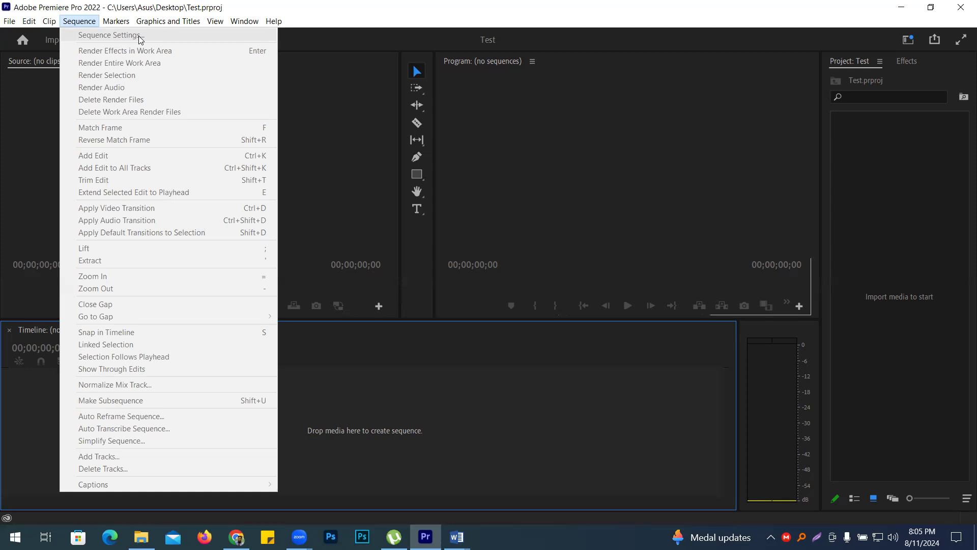
Start a new sequence and move the New Sequence dialog slightly up and to the left
left_click(15, 21)
mouse_move(31, 35)
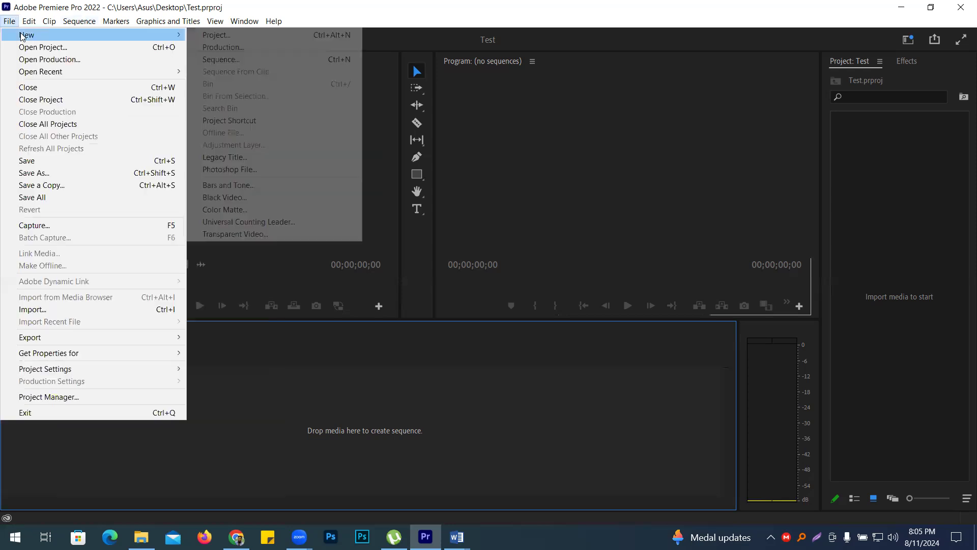
left_click(254, 60)
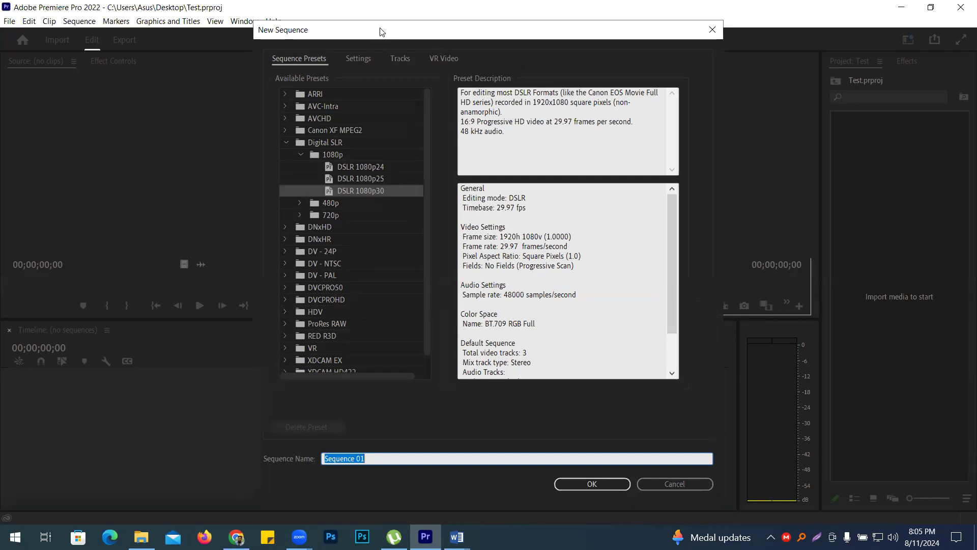
left_click_drag(381, 32, 357, 17)
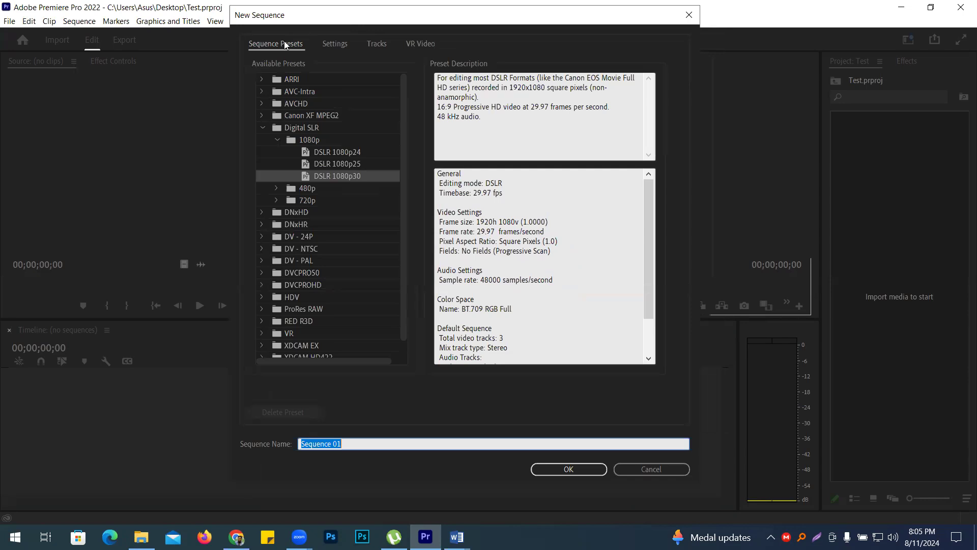
Look through the new sequence's Settings, Tracks, VR Video and Sequence Presets pages, ending on Settings
left_click(328, 45)
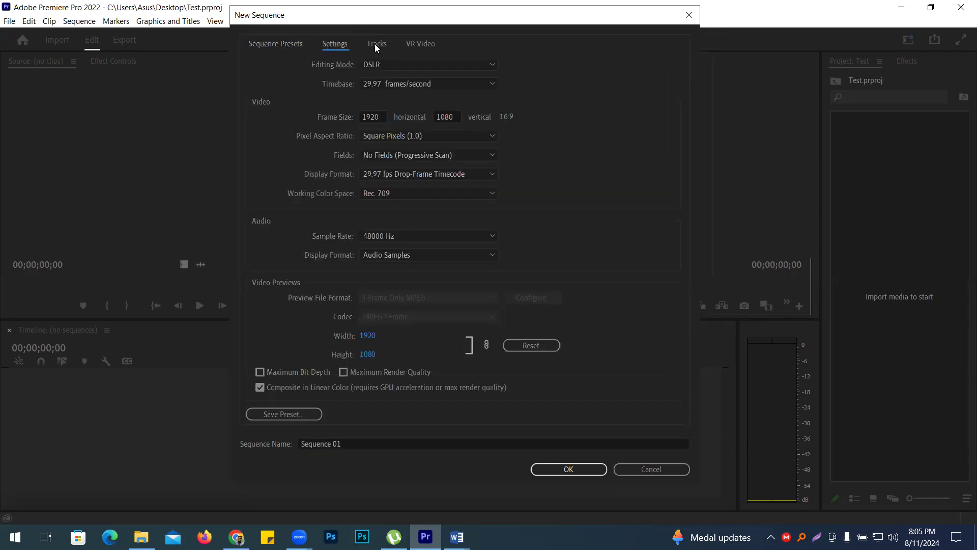
left_click(376, 44)
left_click(413, 49)
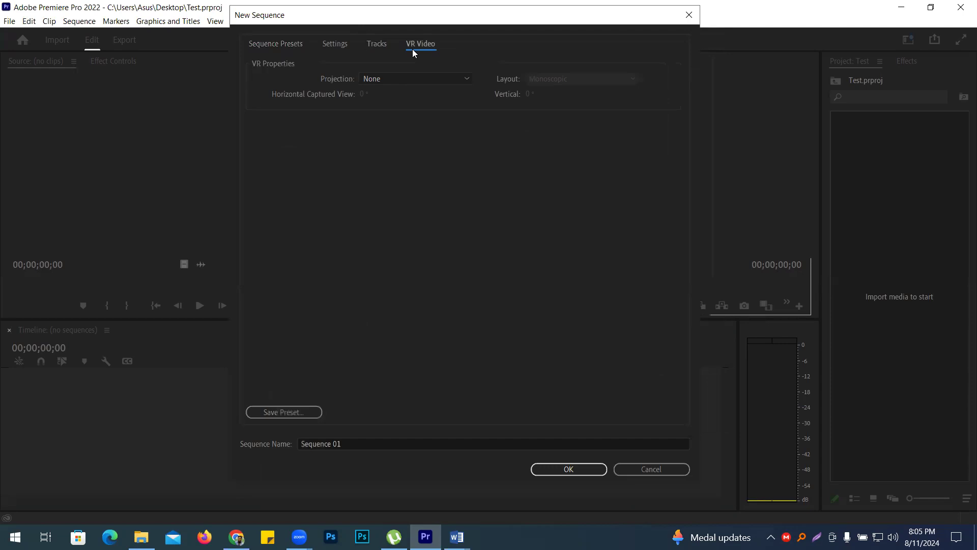
left_click(263, 43)
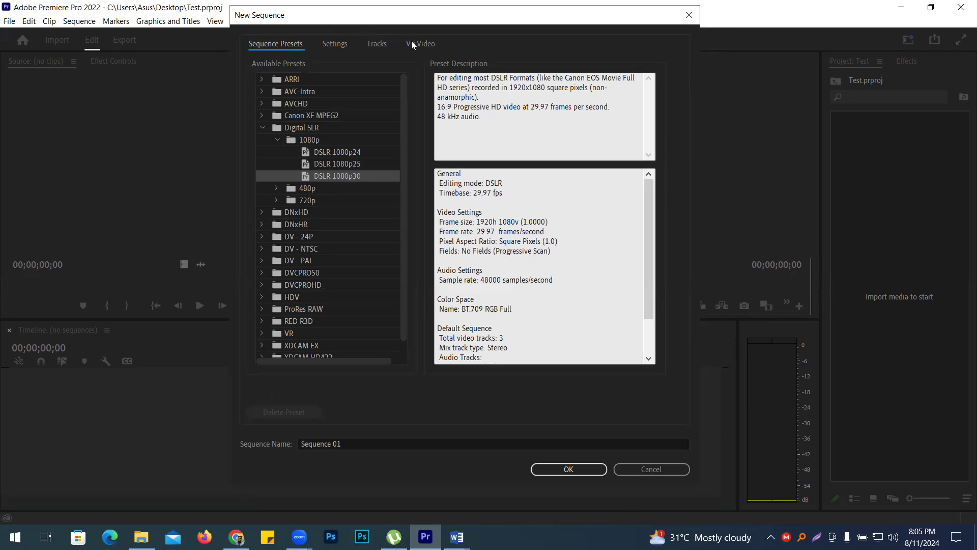
left_click(337, 43)
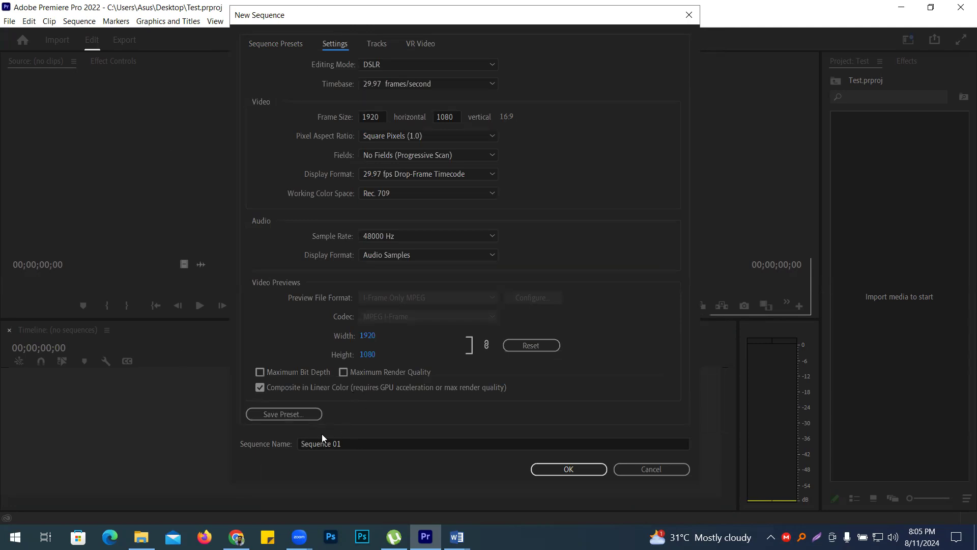
Switch to Notepad, enlarge its text to 320% and write the landscape frame size "1920 x 1080 px"
key("super")
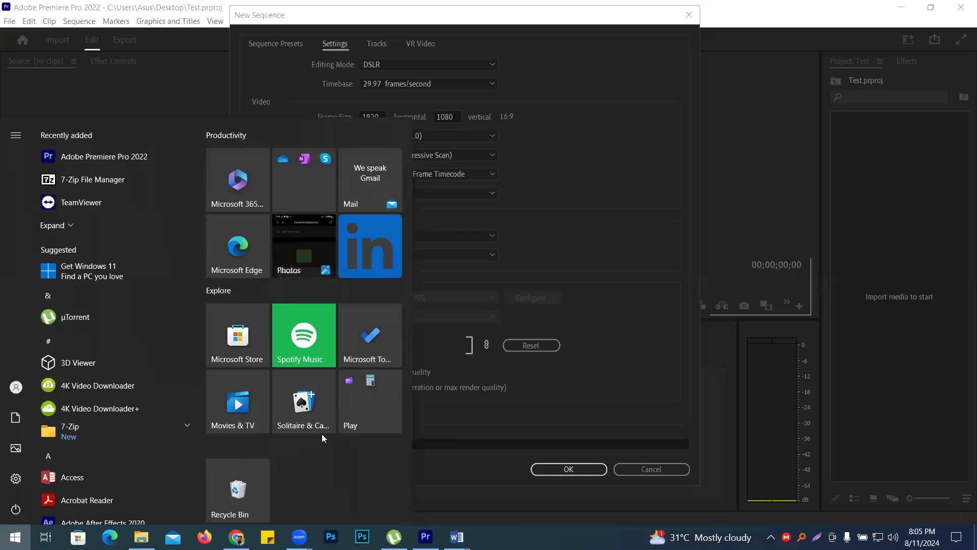
type("not")
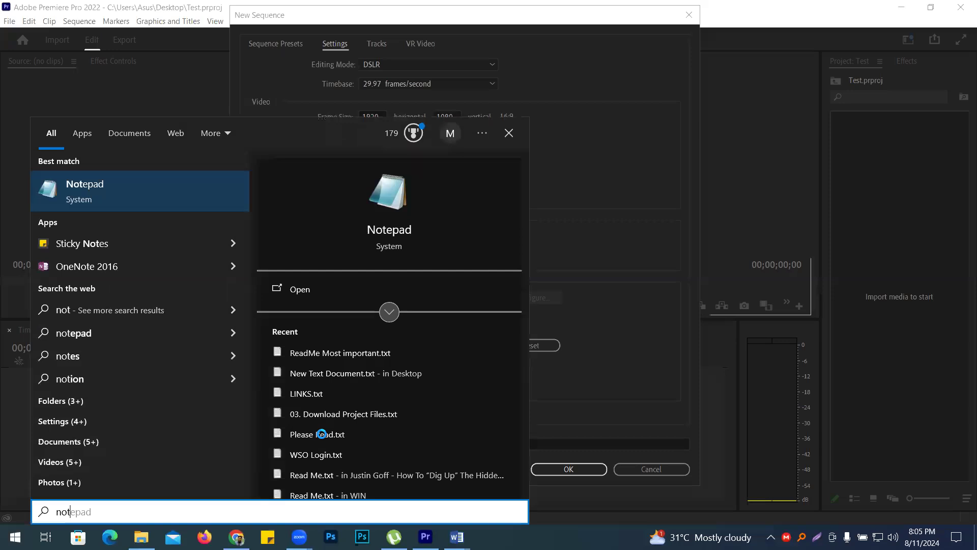
key("Return")
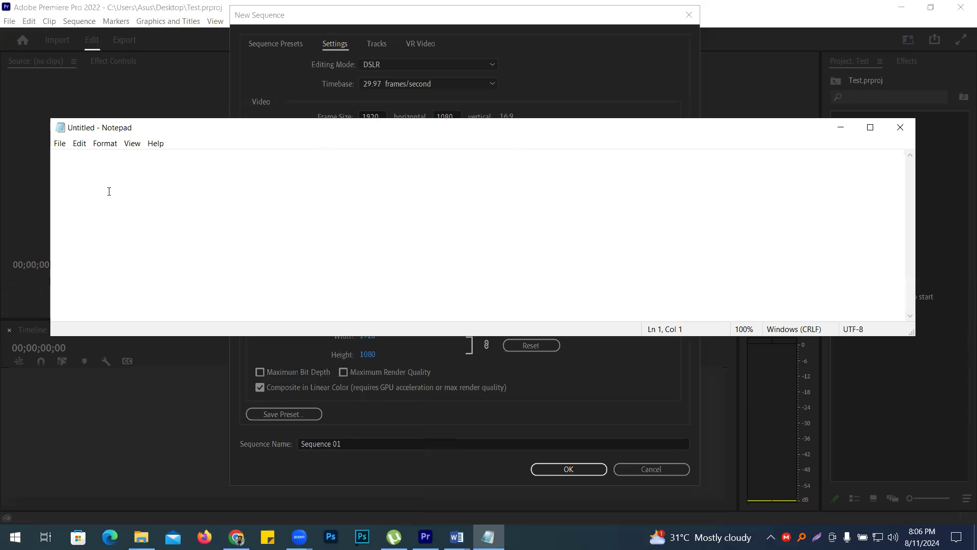
scroll(117, 191, "up", 20, "ctrl")
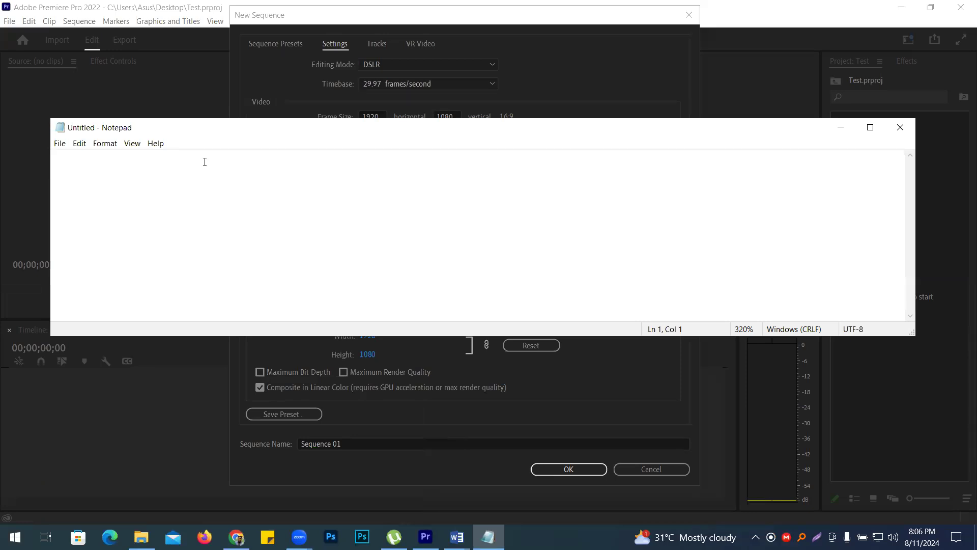
type("1920 x ")
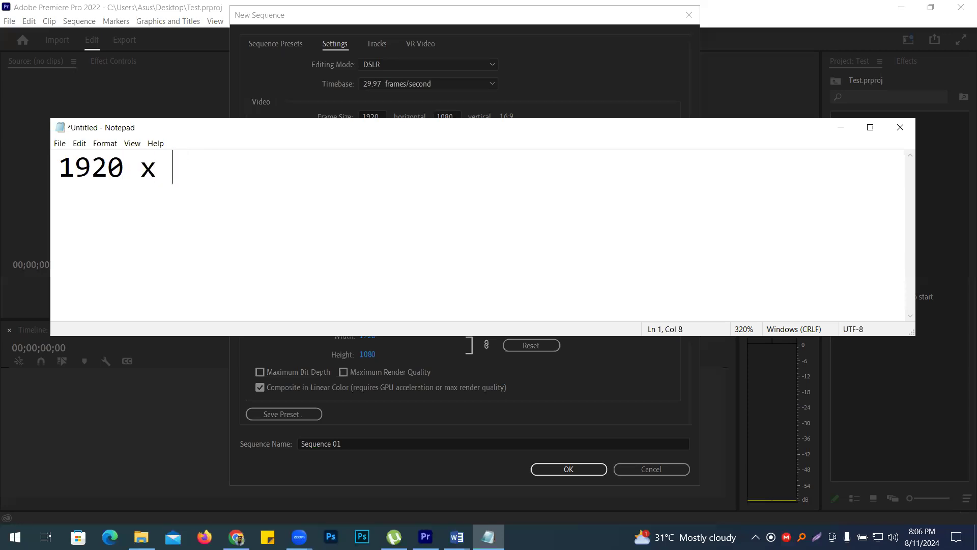
type("1080 px")
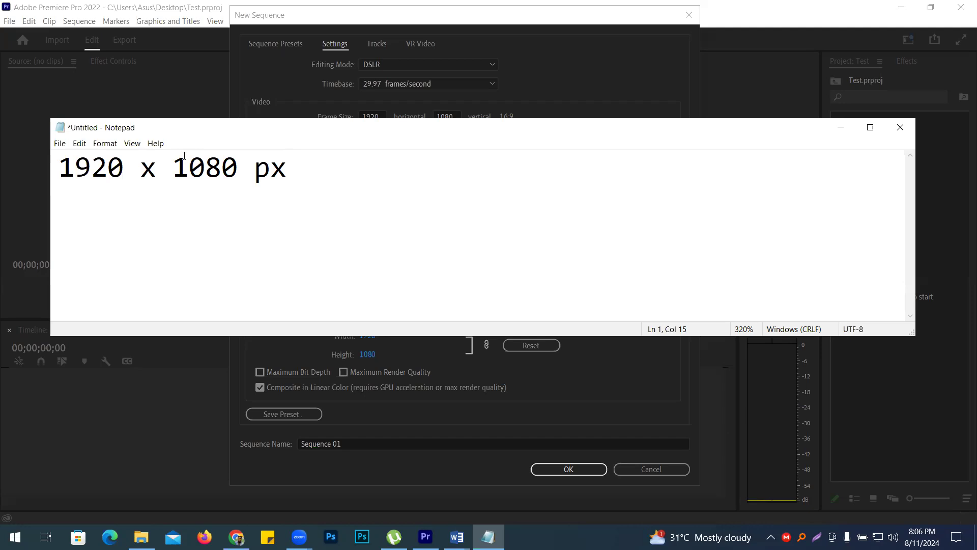
Add the portrait frame size "1080 x 1920 px" to the note, leaving a blank line after the first size
key("Return")
key("Return")
type("180")
key("BackSpace")
key("BackSpace")
type("080 x ")
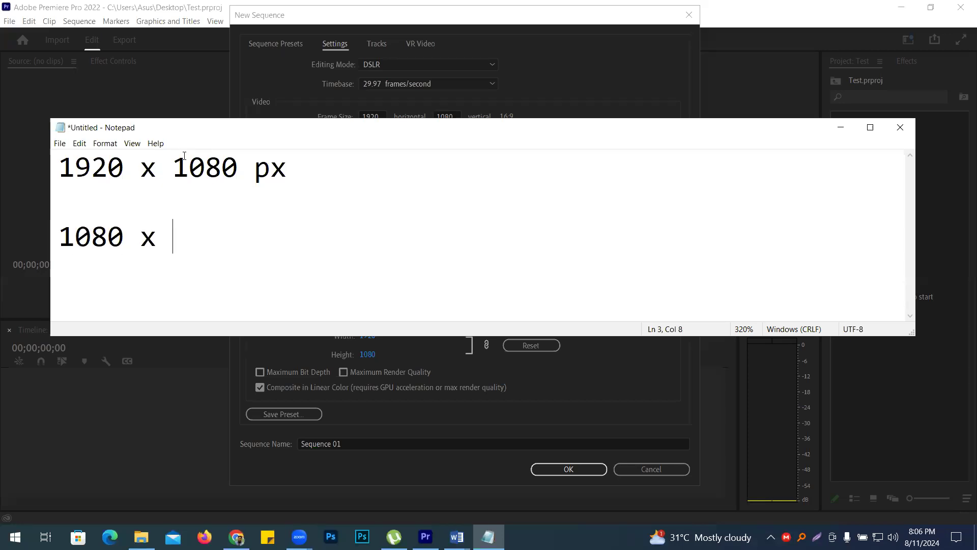
type("1920 px")
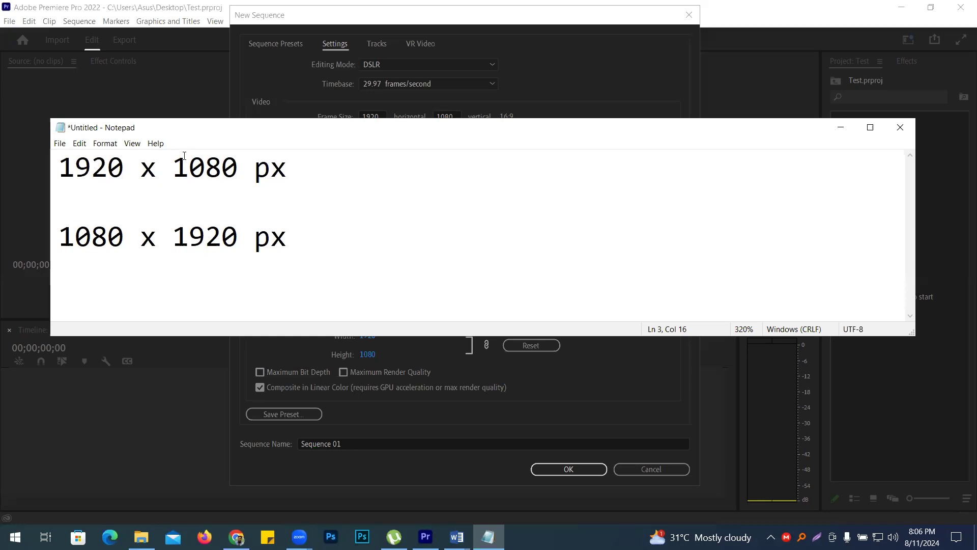
Highlight the portrait and landscape frame sizes in the note in turn, and return to the New Sequence dialog in Premiere Pro
left_click_drag(72, 234, 5, 228)
left_click(303, 240)
key("BackSpace")
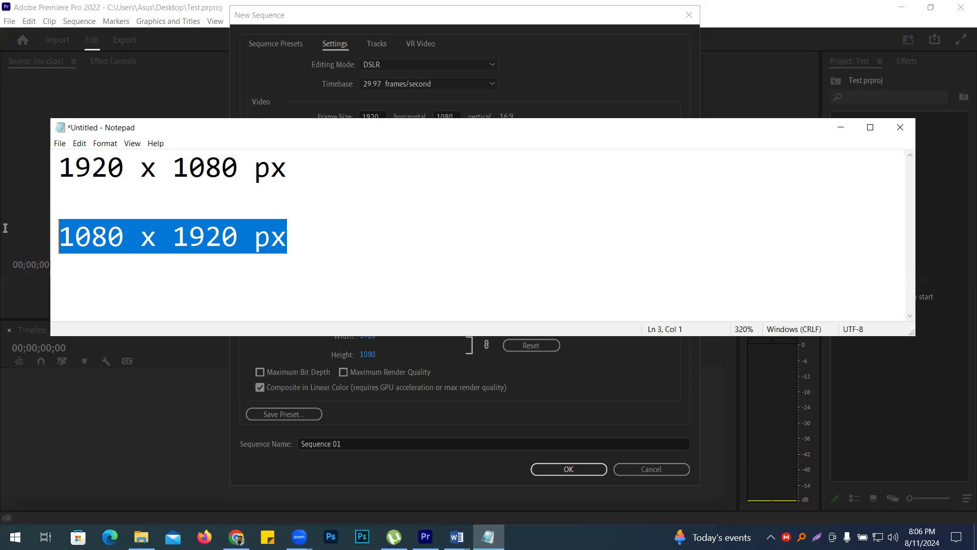
left_click_drag(66, 165, 370, 180)
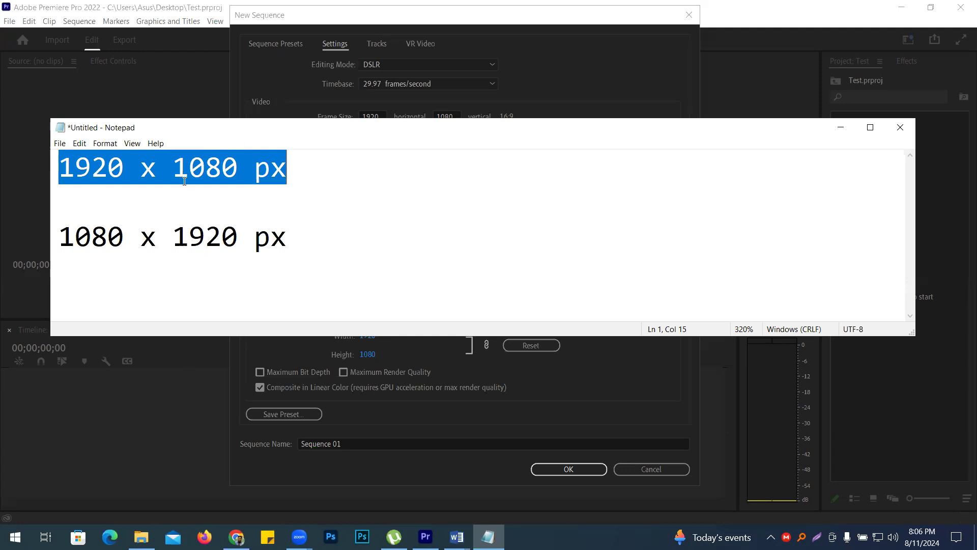
left_click(337, 17)
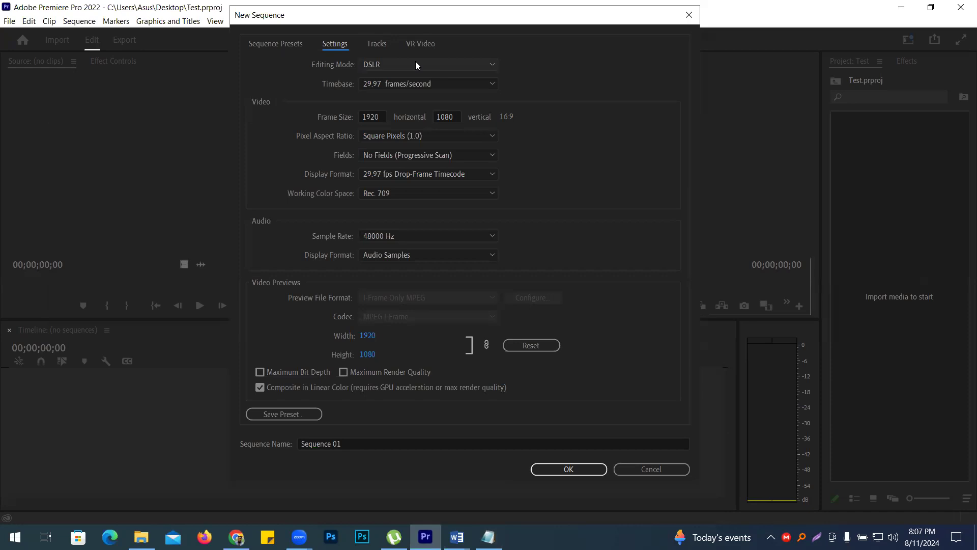
Examine the frame rates offered for the sequence timebase without choosing one
left_click(394, 87)
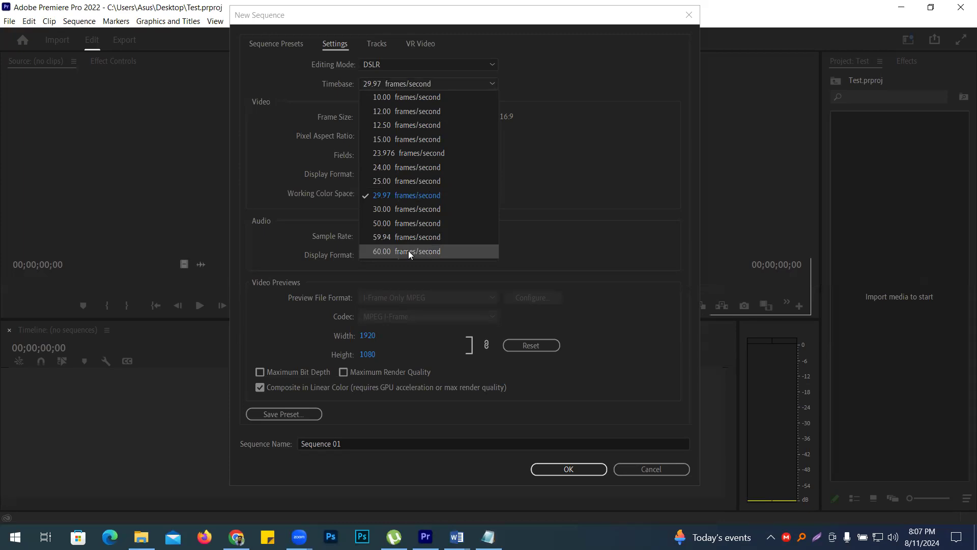
left_click(426, 534)
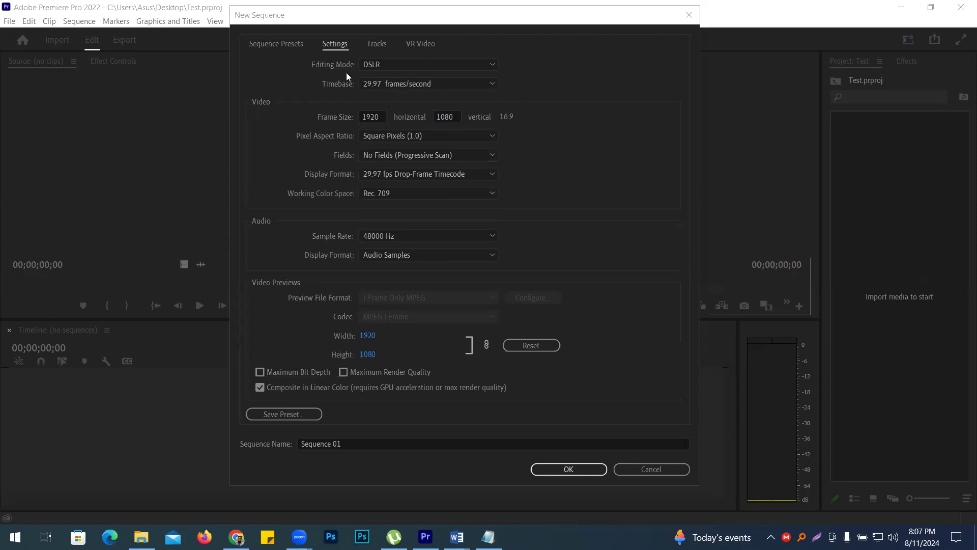
left_click(395, 84)
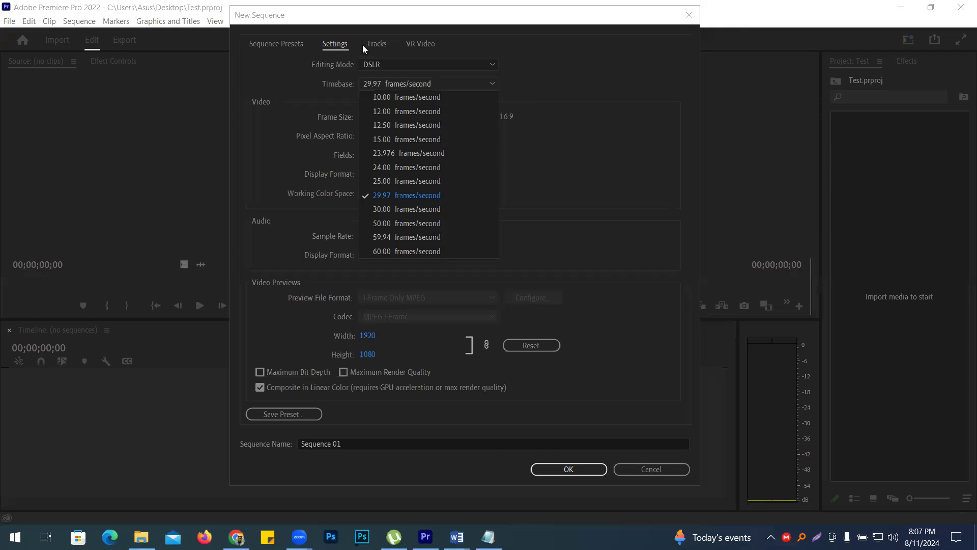
left_click(472, 432)
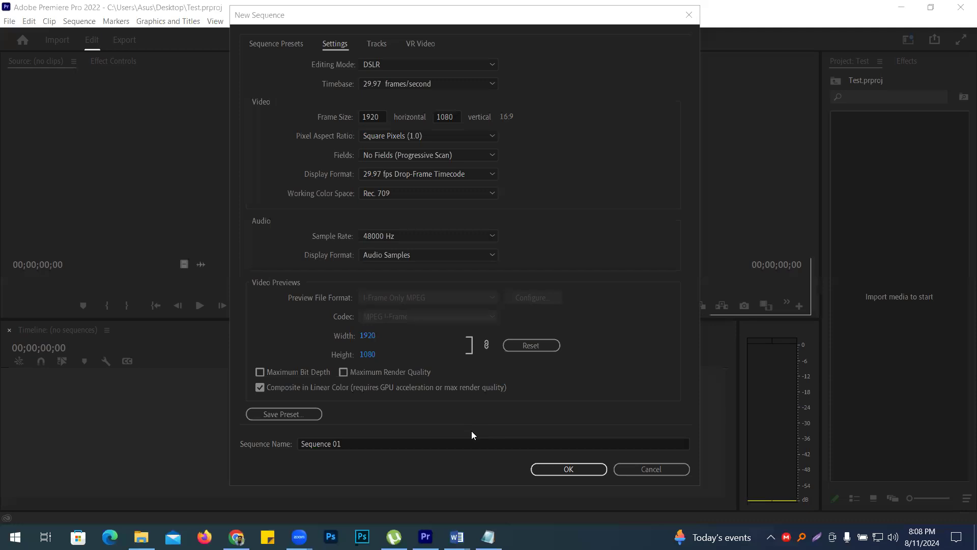
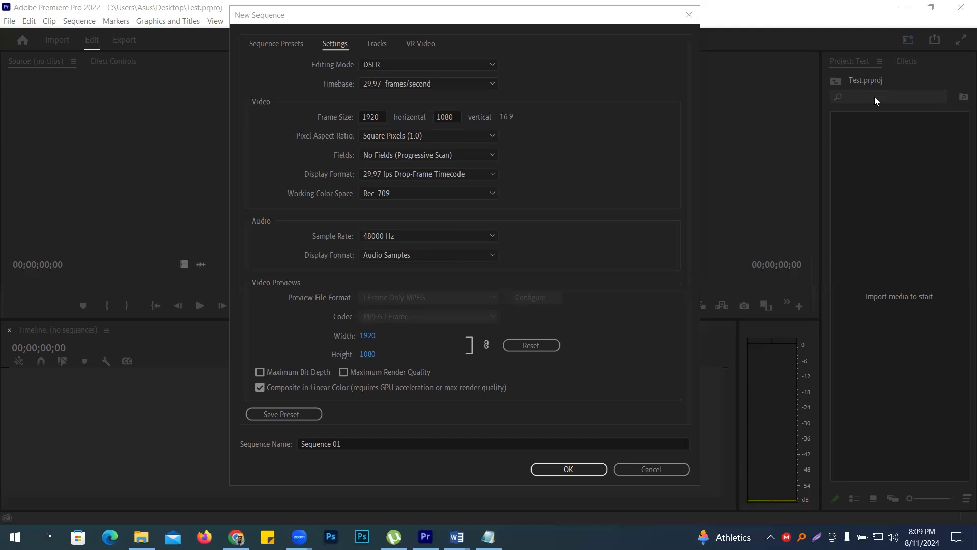
left_click(414, 83)
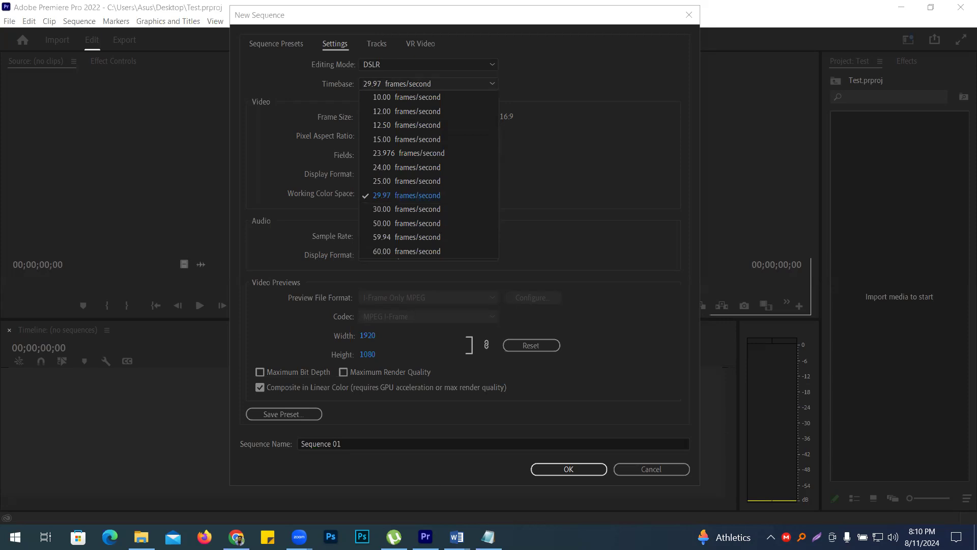
key("Escape")
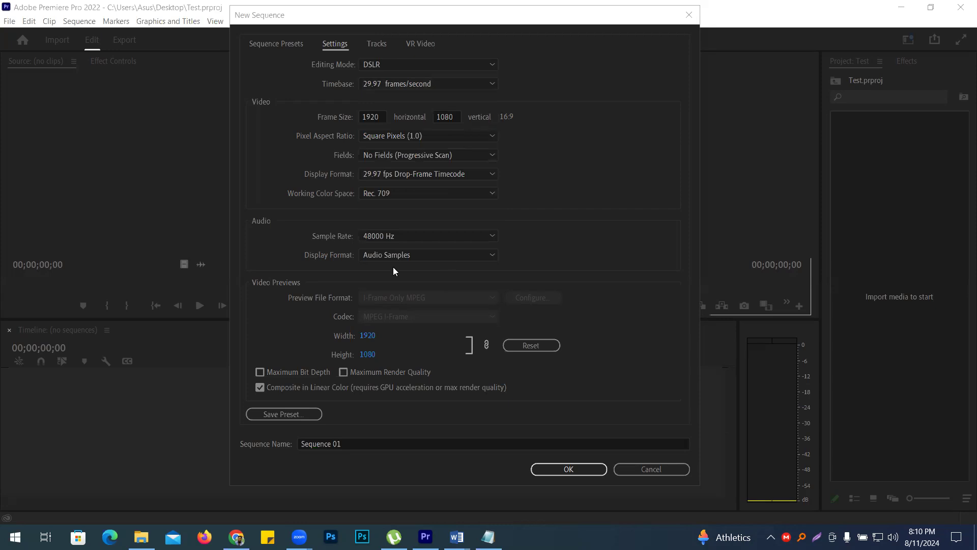
left_click(419, 86)
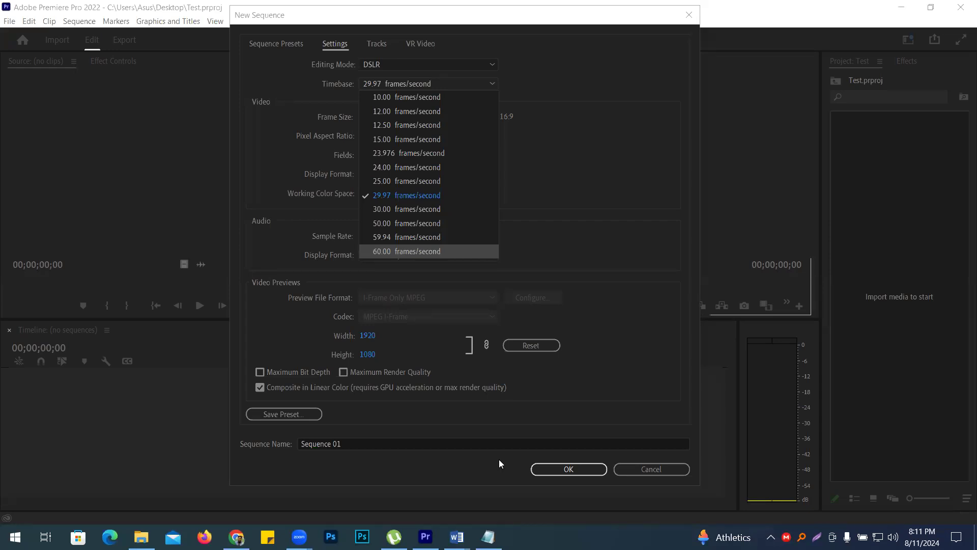
left_click(294, 339)
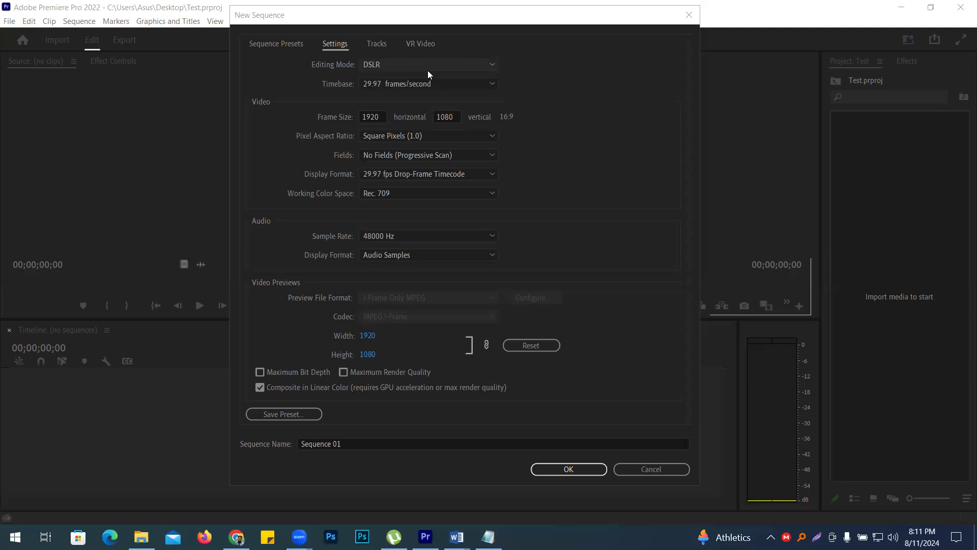
Set the sequence timebase to 30.00 frames/second and check the horizontal and vertical frame size values
left_click(381, 83)
left_click(400, 210)
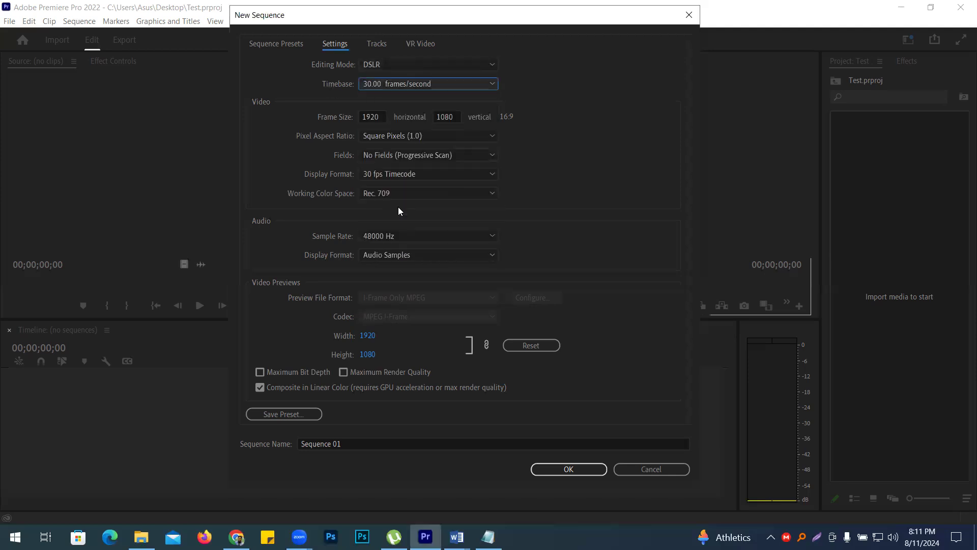
left_click(373, 116)
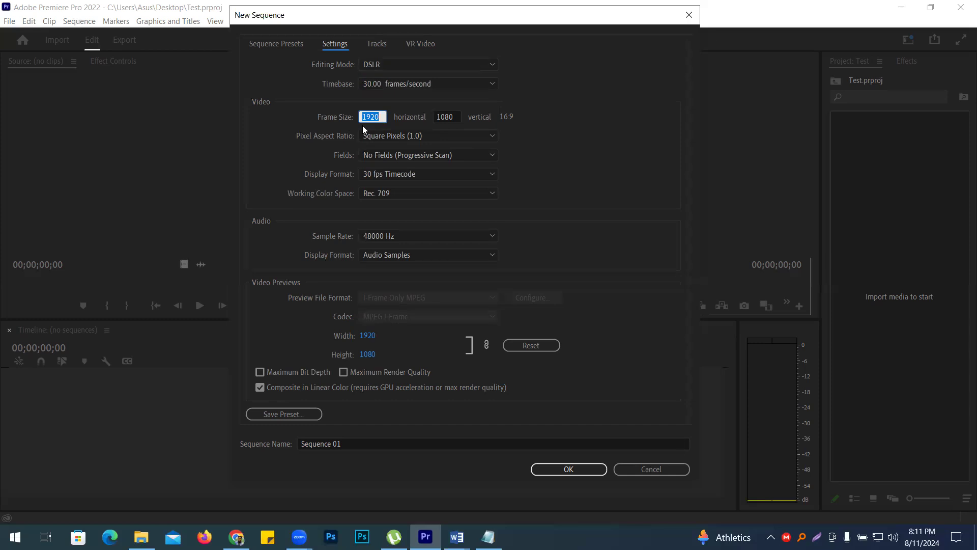
key("Tab")
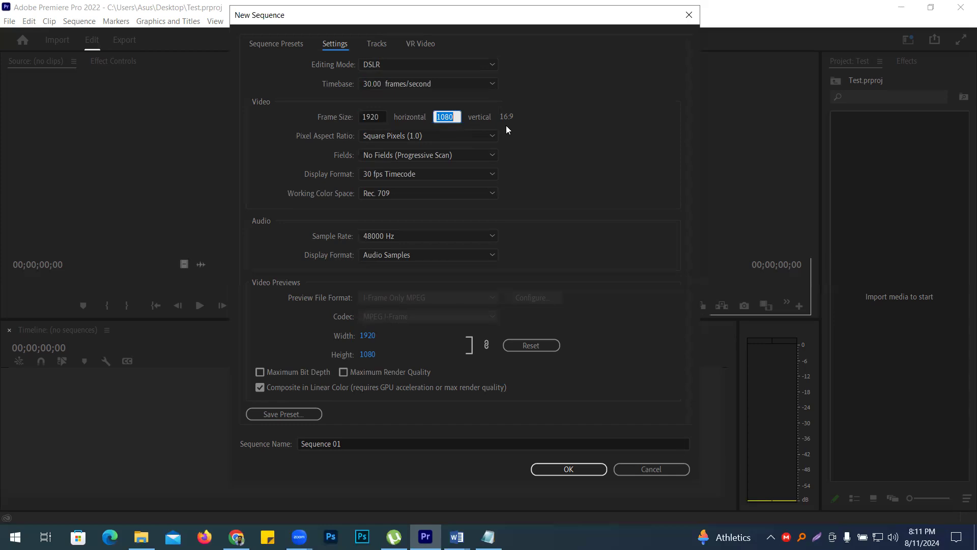
Check the sequence frame size, and choose Square Pixels (1.0) as pixel aspect ratio and 30 fps Timecode as video display format
left_click(367, 117)
left_click(446, 114)
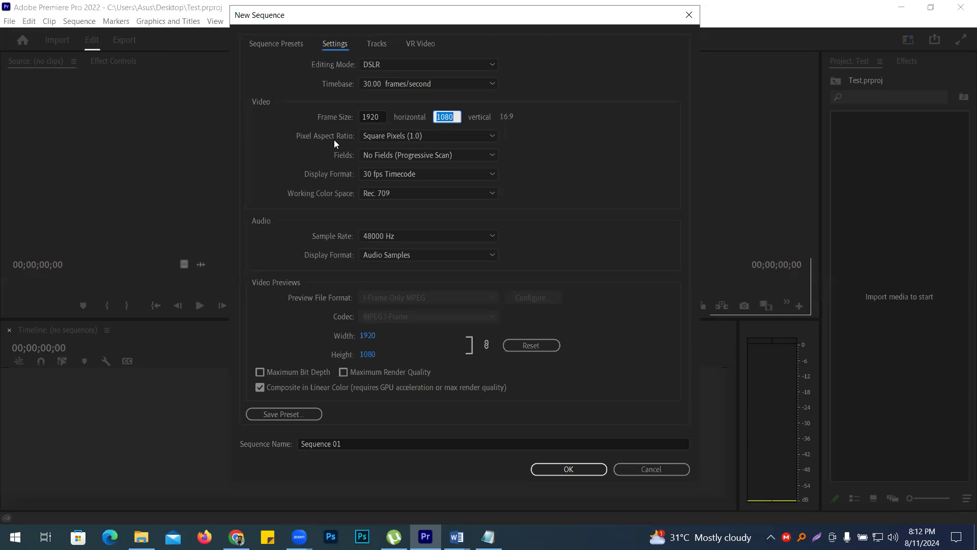
left_click(395, 136)
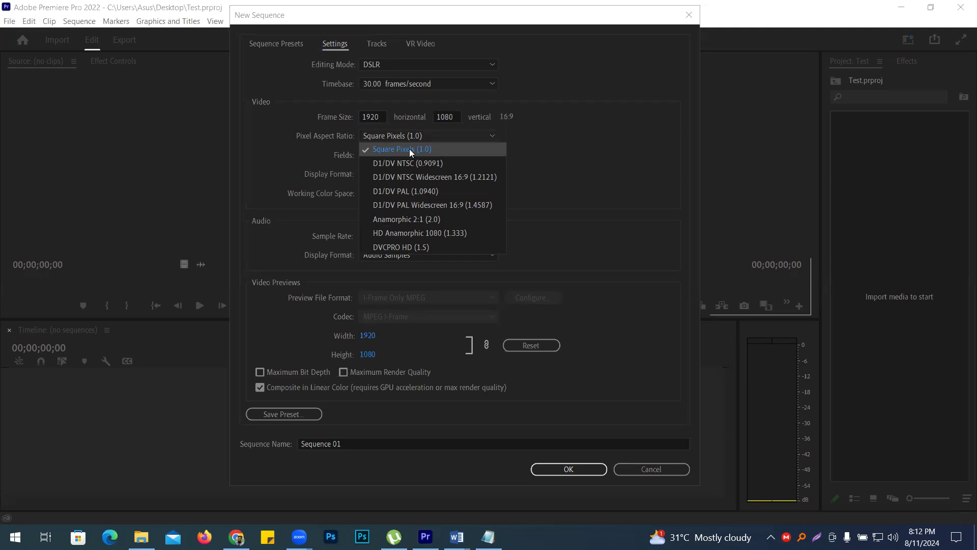
left_click(410, 149)
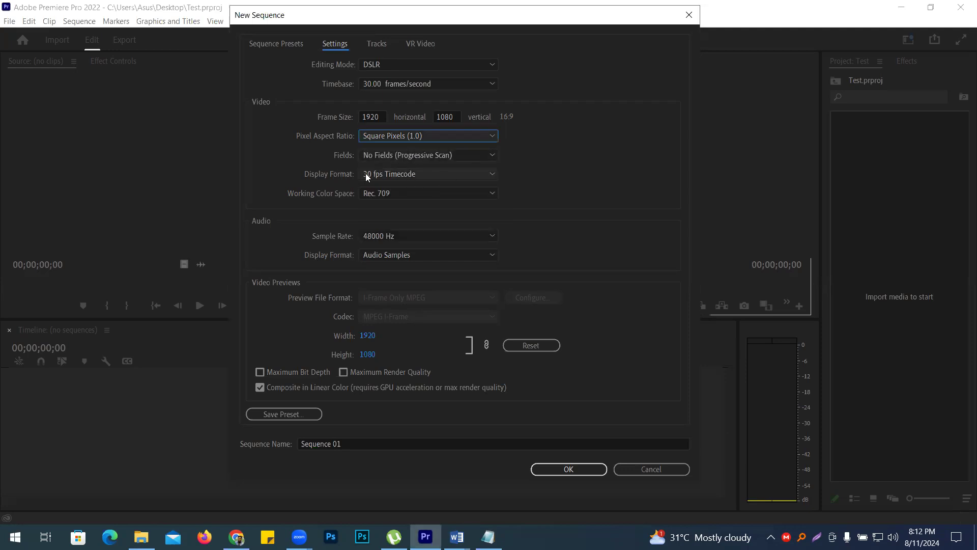
left_click(399, 173)
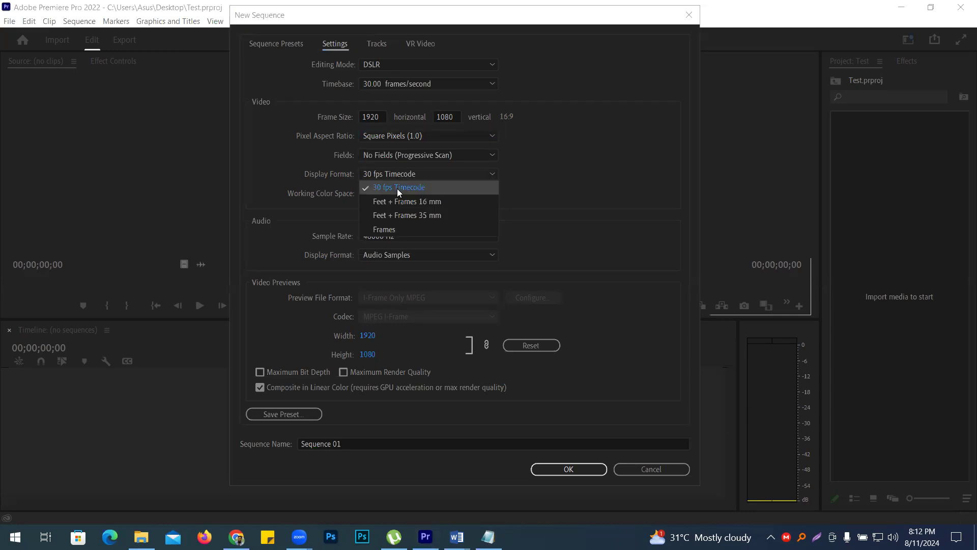
left_click(398, 188)
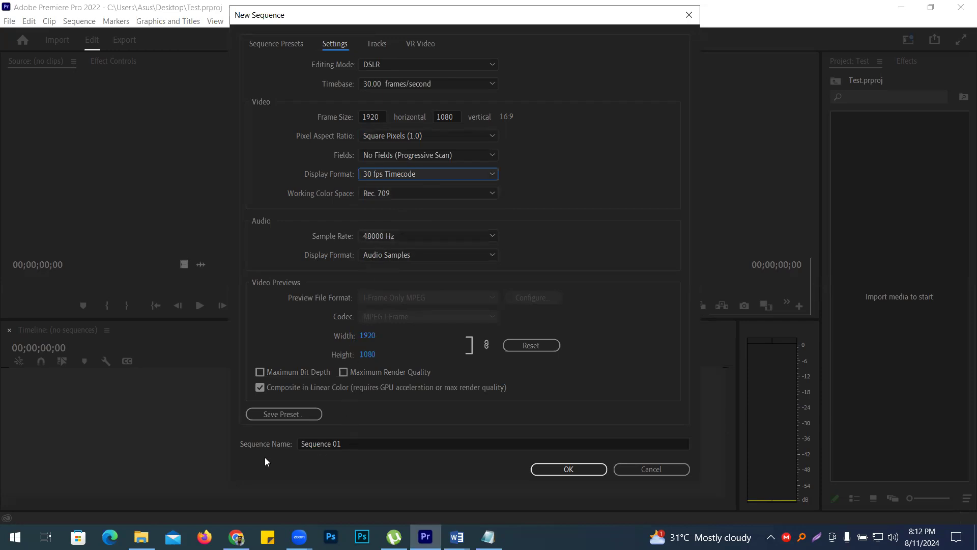
Name the sequence "Test 1" and create it
left_click_drag(342, 444, 214, 439)
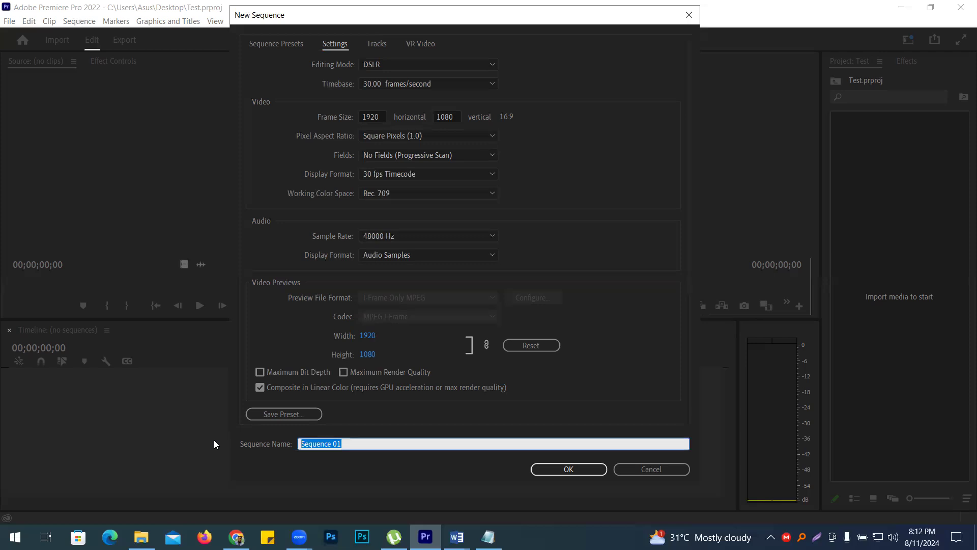
type("Test 1")
left_click(590, 474)
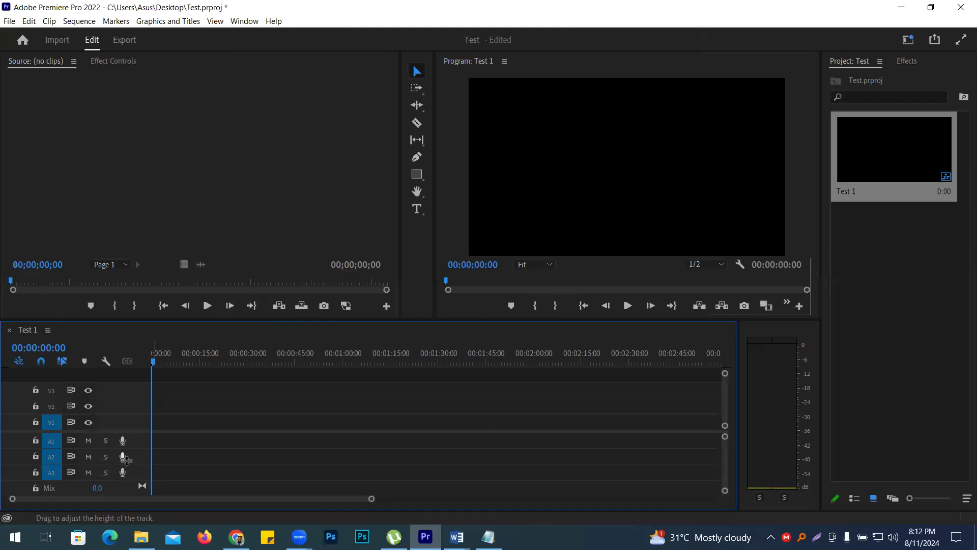
left_click(568, 167)
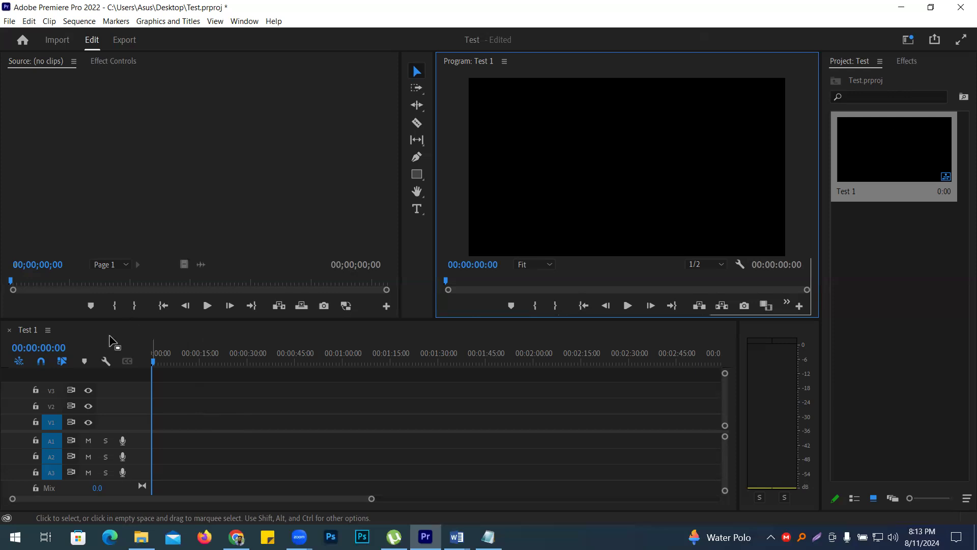
left_click(106, 341)
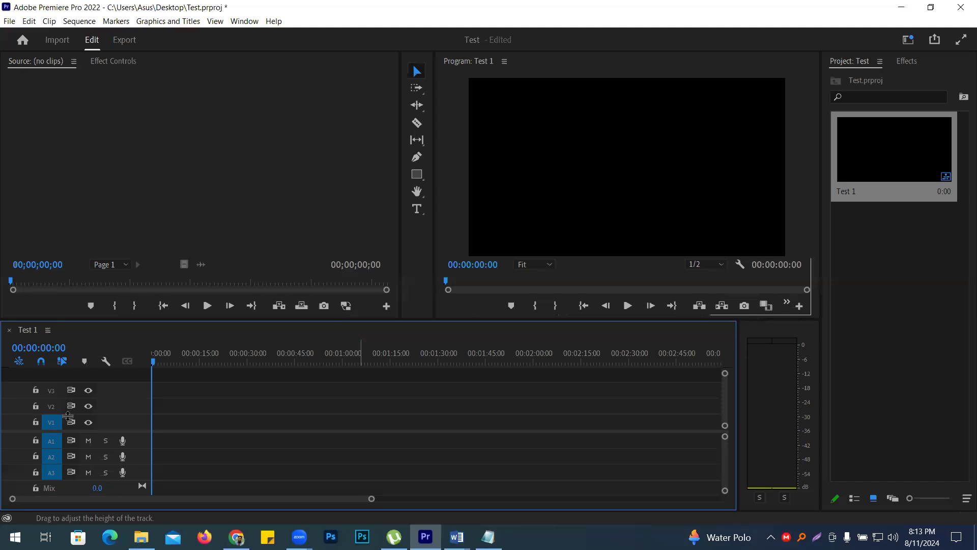
left_click(61, 359)
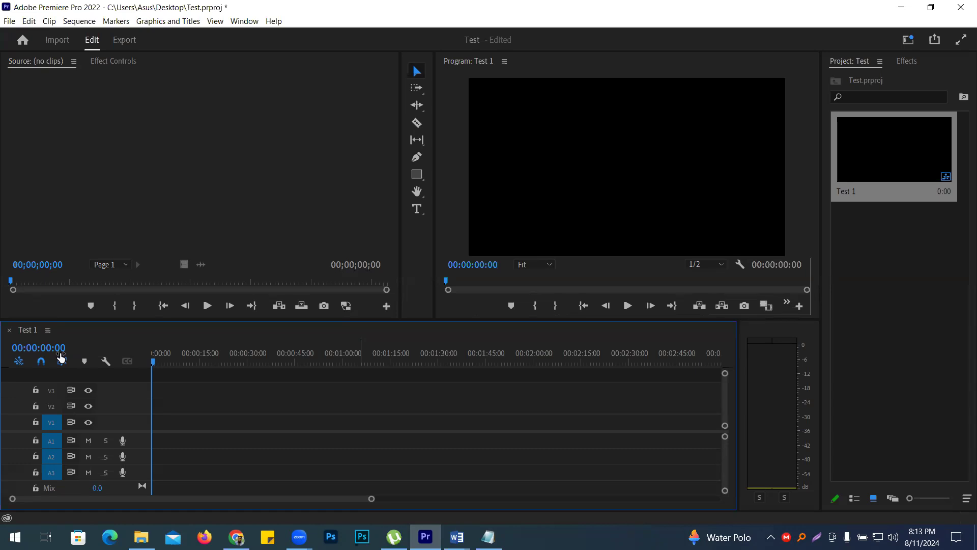
left_click(61, 359)
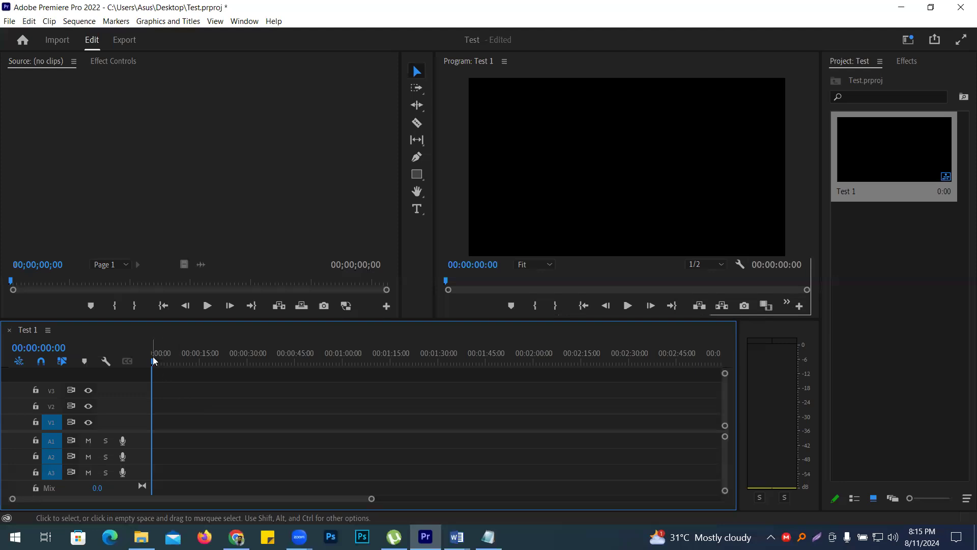
Scrub the playhead back and forth along the empty Test 1 timeline, and return it to the start of the sequence
left_click_drag(153, 360, 236, 372)
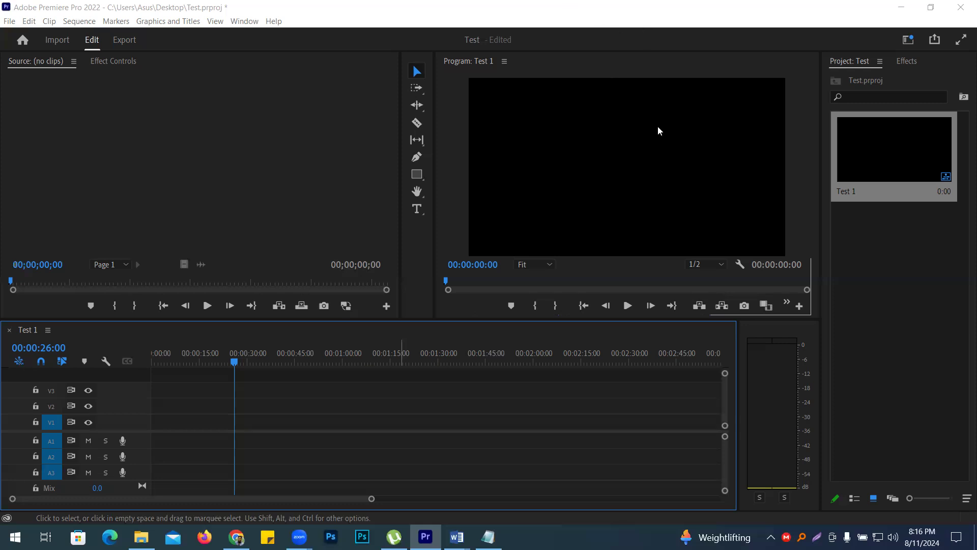
left_click_drag(235, 364, 250, 362)
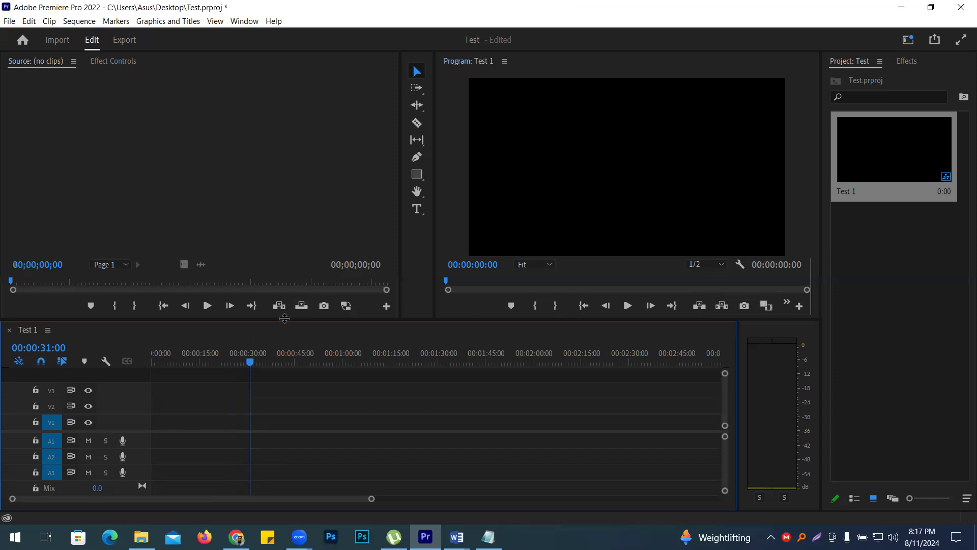
left_click_drag(250, 366, 197, 385)
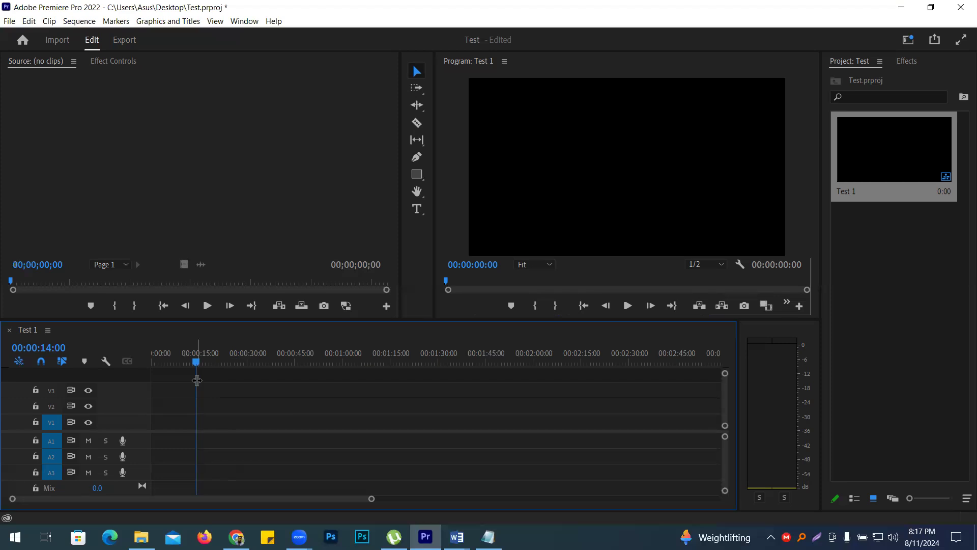
mouse_move(197, 380)
left_mouse_down()
mouse_move(275, 375)
mouse_move(196, 374)
mouse_move(208, 372)
left_mouse_up()
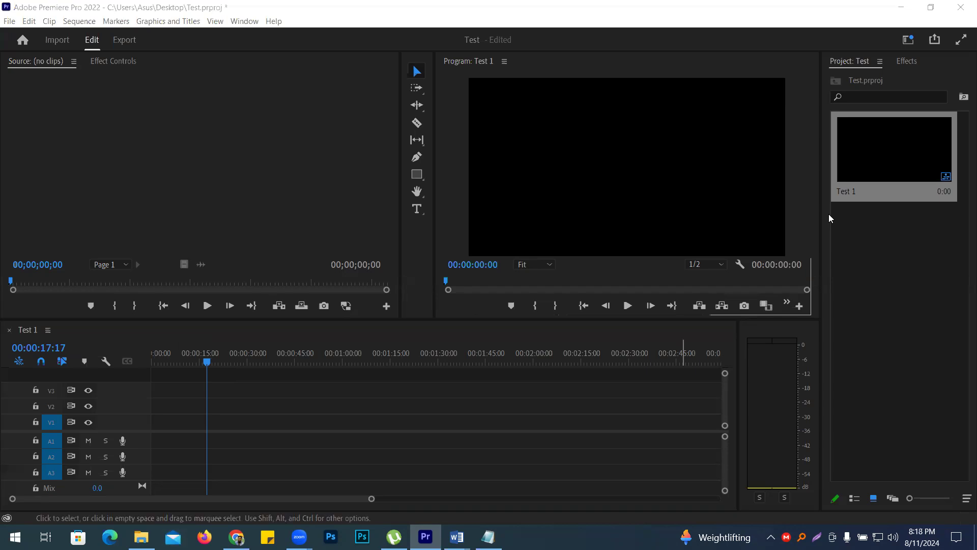
left_click_drag(209, 366, 291, 346)
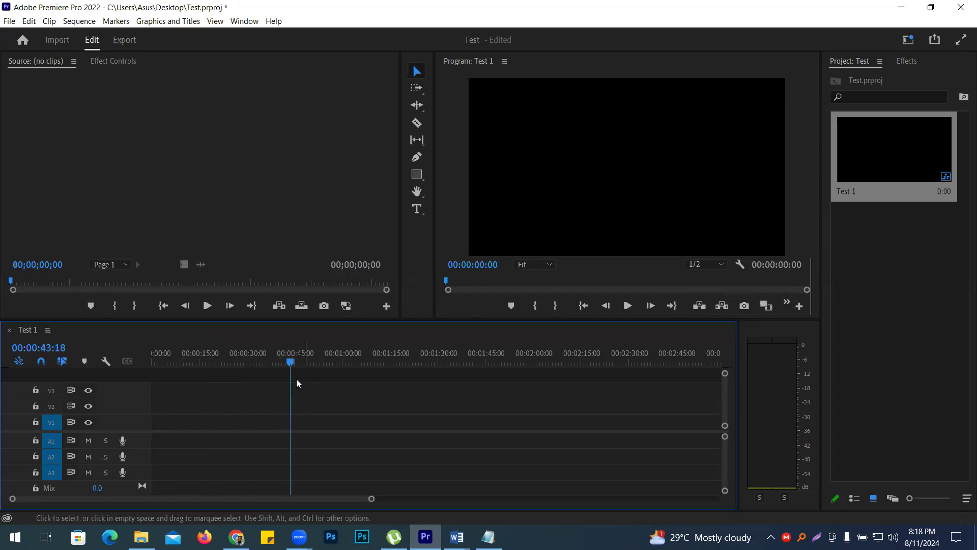
left_click_drag(287, 368, 174, 375)
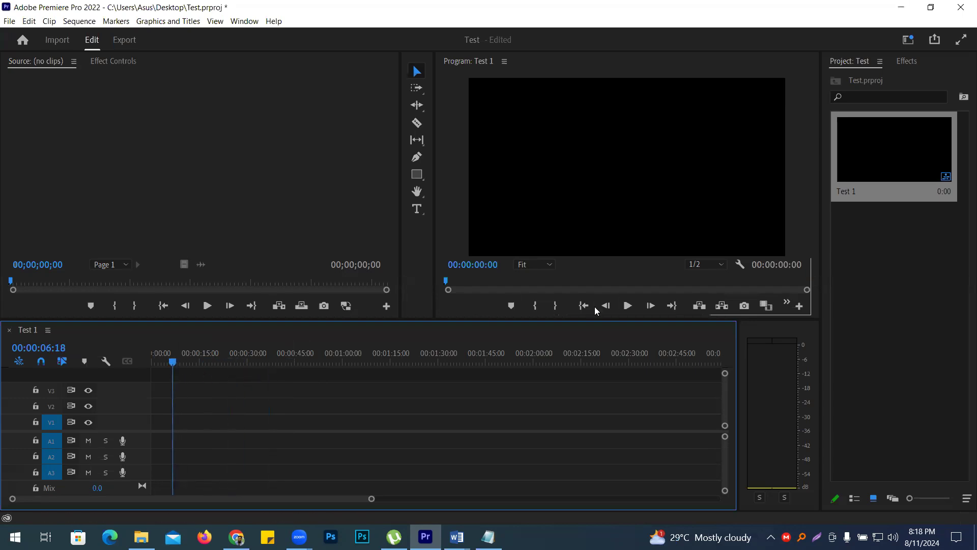
left_click(629, 306)
left_click_drag(167, 361, 313, 361)
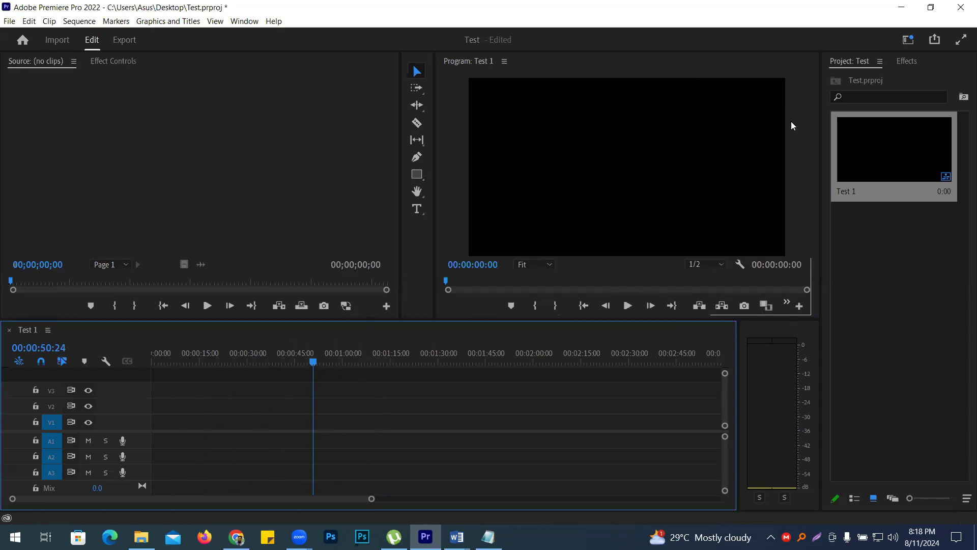
left_click_drag(314, 363, 133, 360)
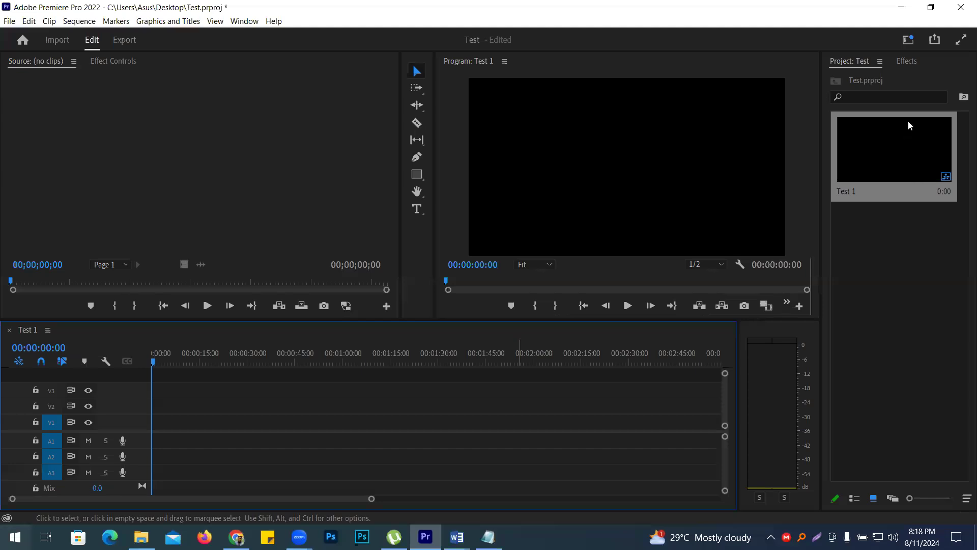
Compare the list and icon views of the project items, leave them in list view, and deselect the Test 1 sequence
left_click(871, 284)
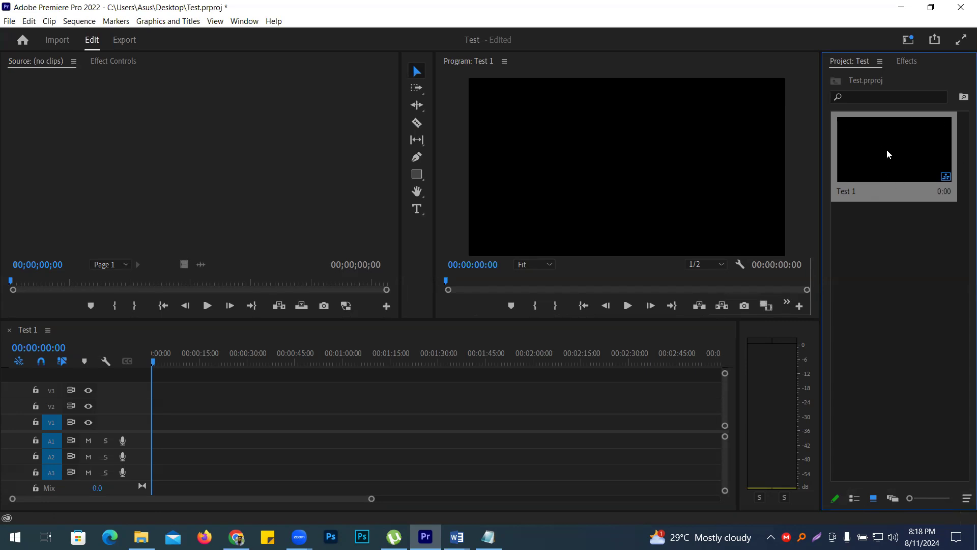
left_click(855, 498)
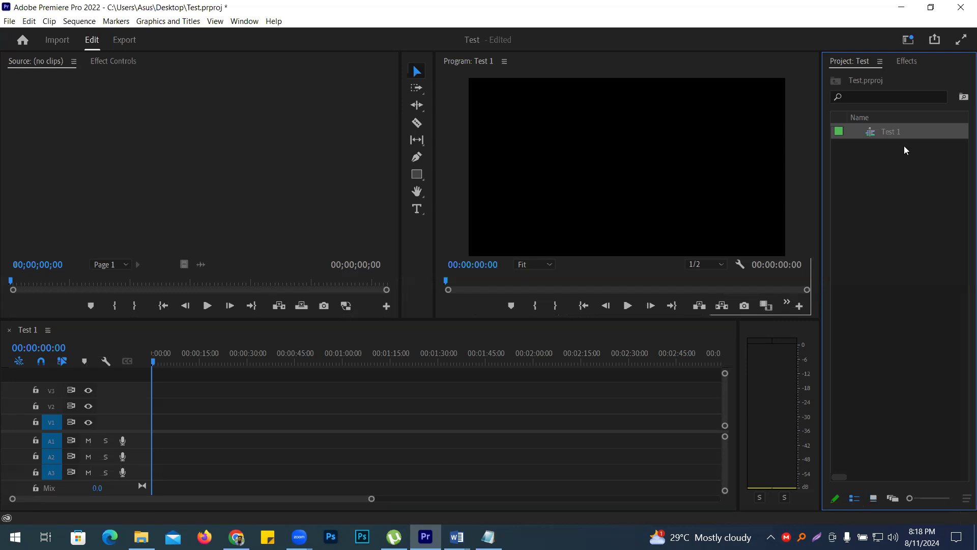
left_click(874, 499)
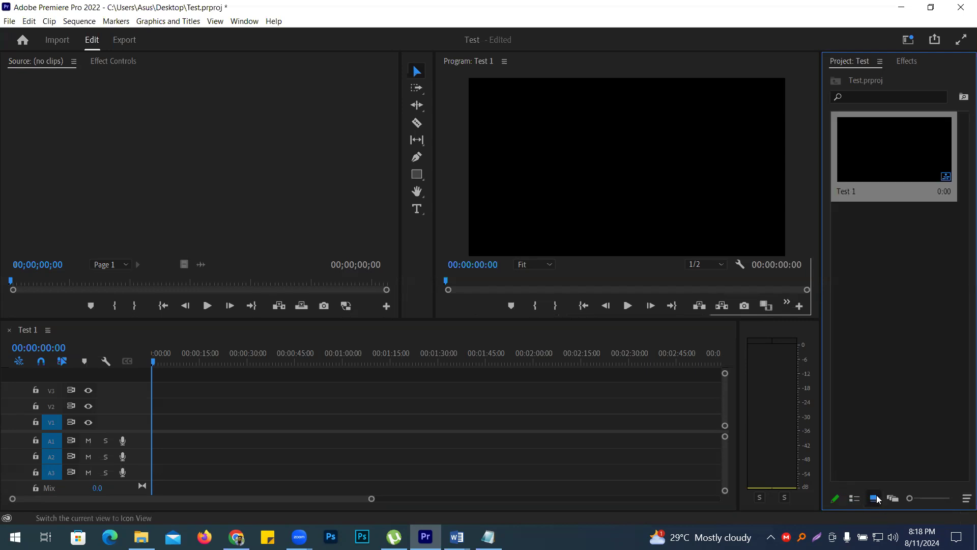
left_click(855, 499)
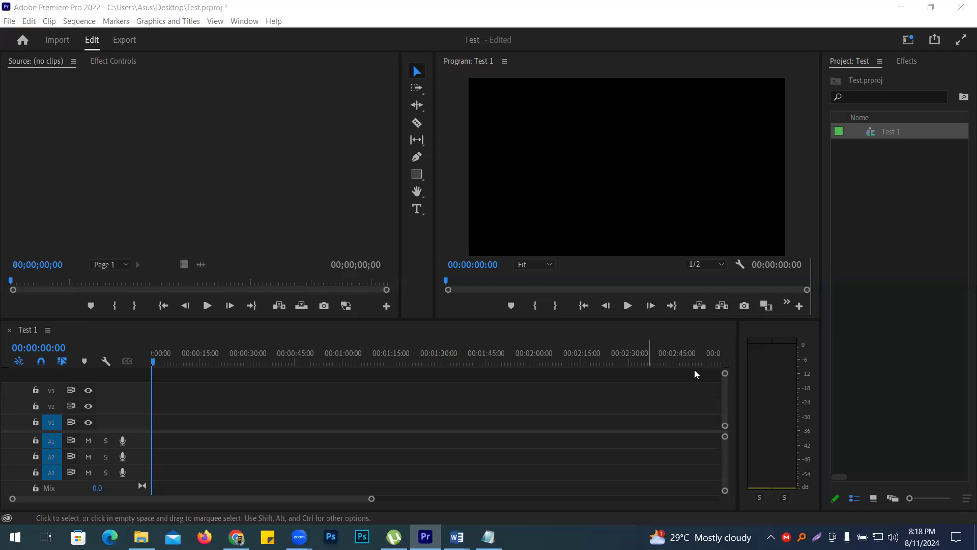
left_click(879, 200)
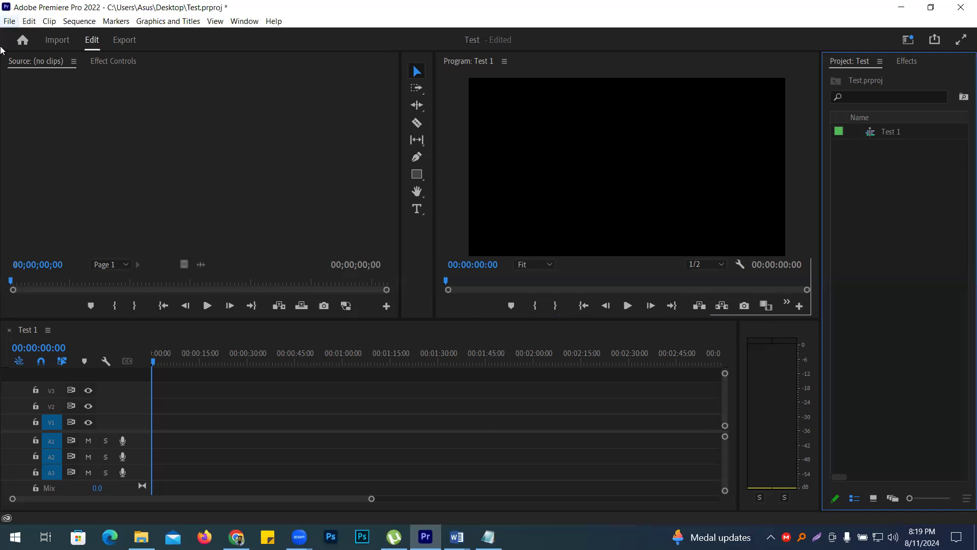
left_click(9, 23)
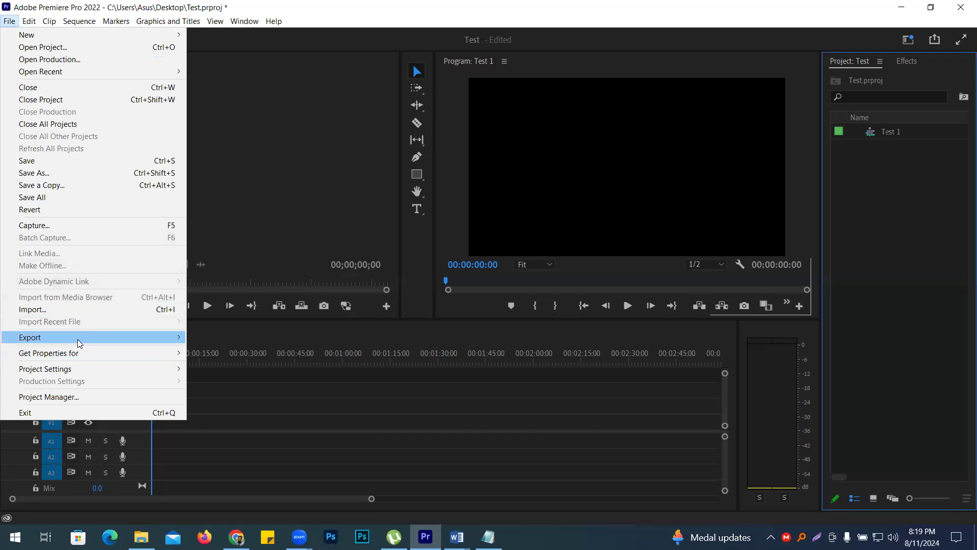
left_click(163, 310)
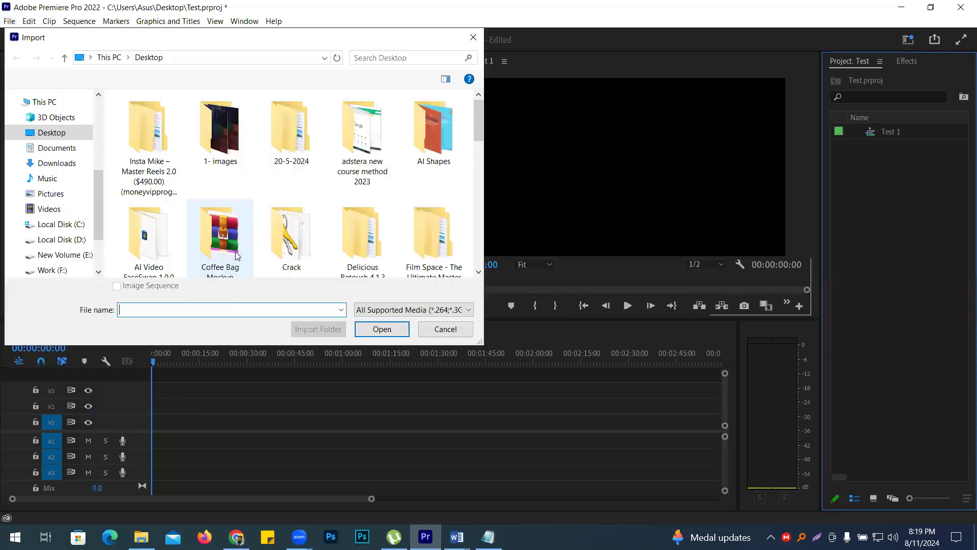
scroll(228, 239, "down", 10)
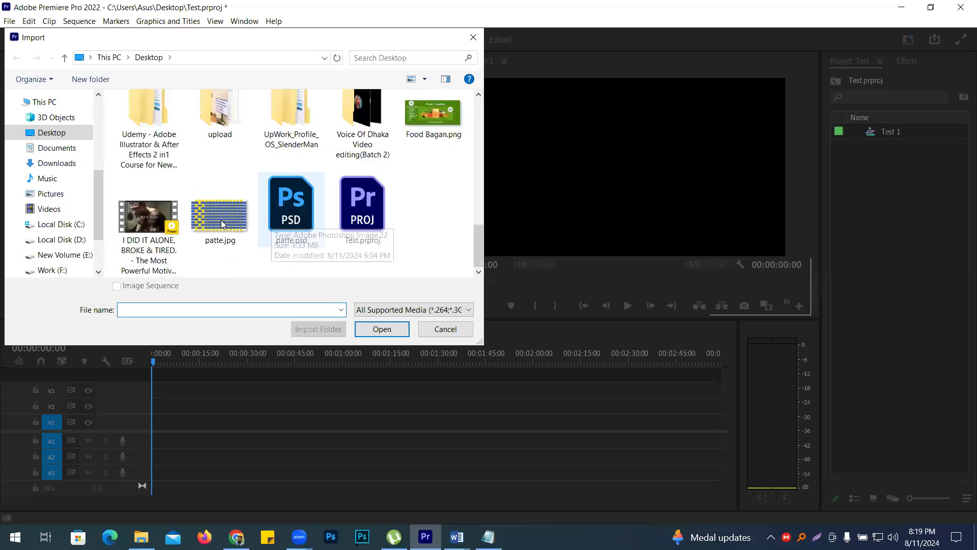
left_click(148, 218)
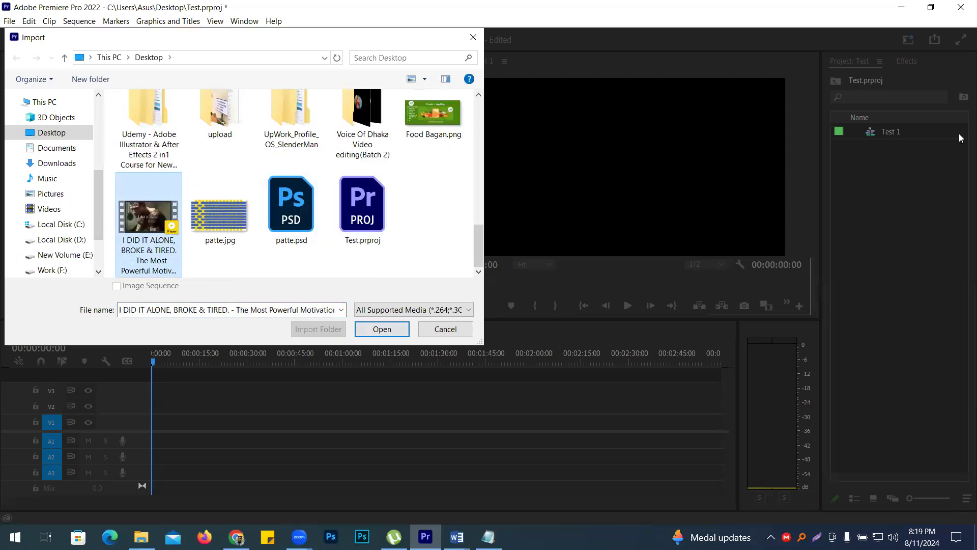
left_click(438, 329)
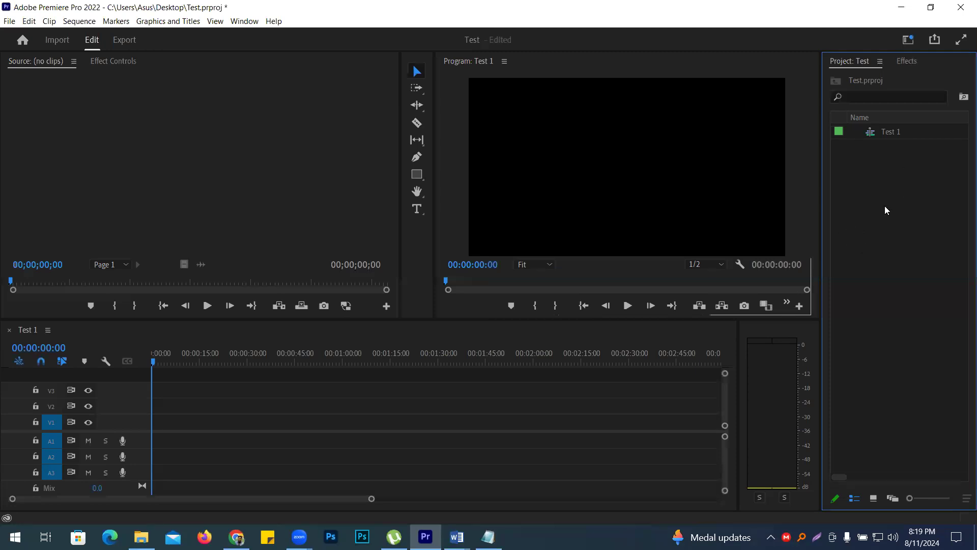
double_click(896, 245)
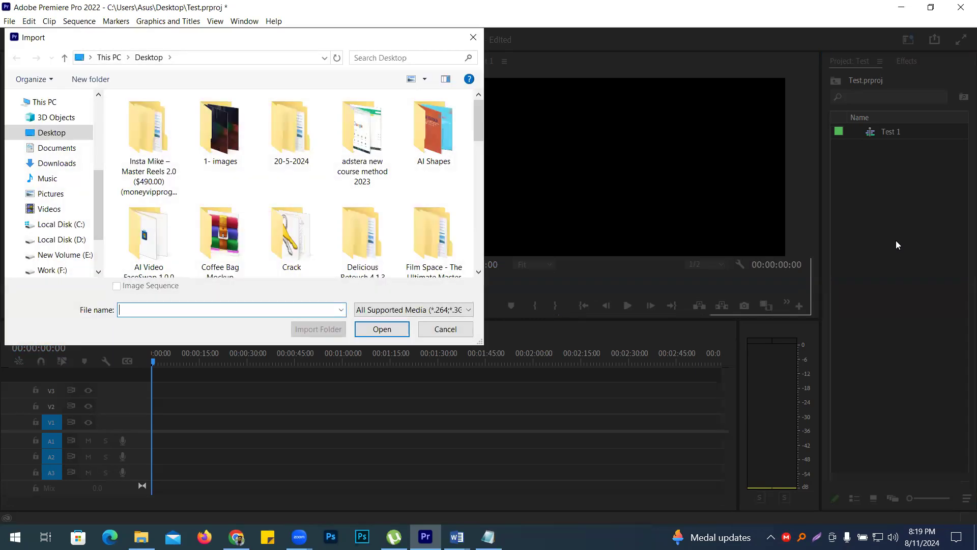
scroll(273, 206, "down", 10)
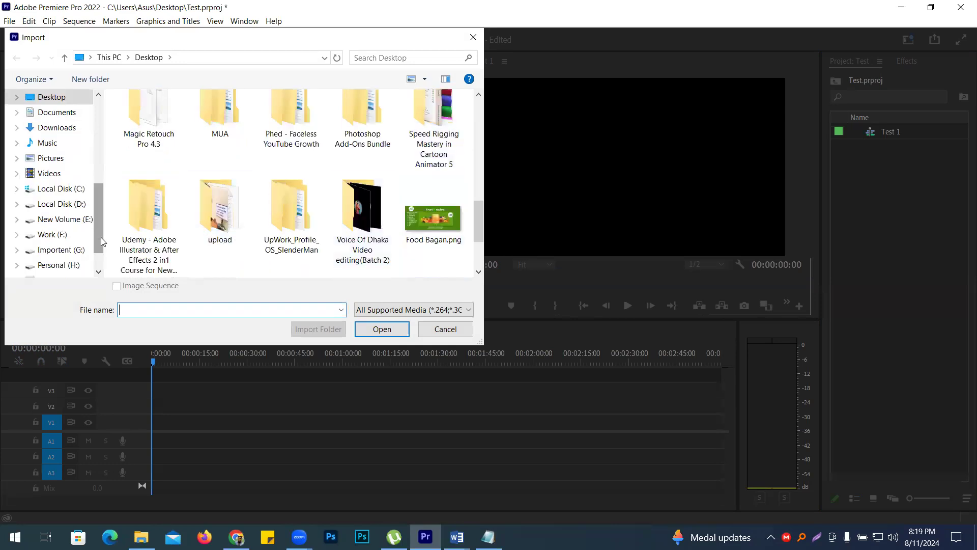
left_click(447, 330)
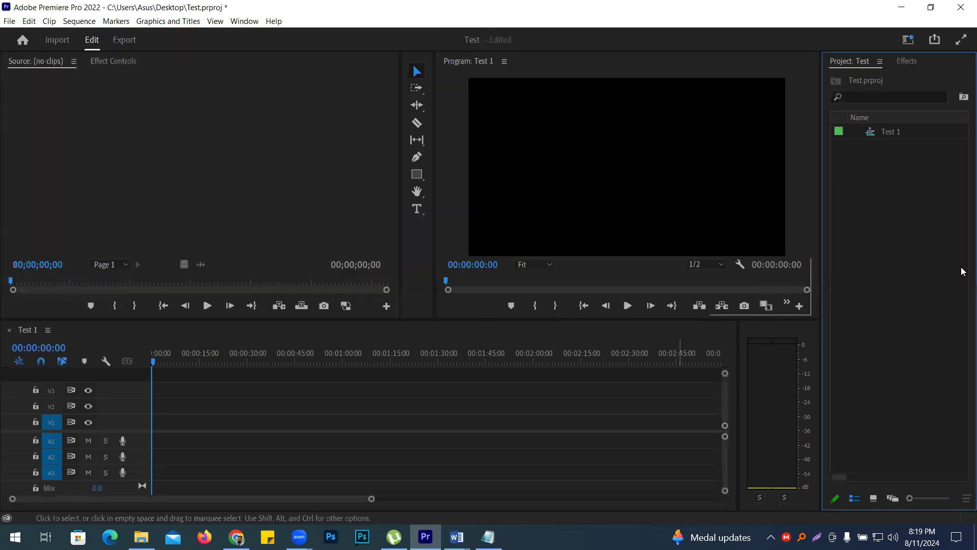
Import the "I DID IT ALONE, BROKE & TIRED." video from the Desktop into the project
right_click(863, 185)
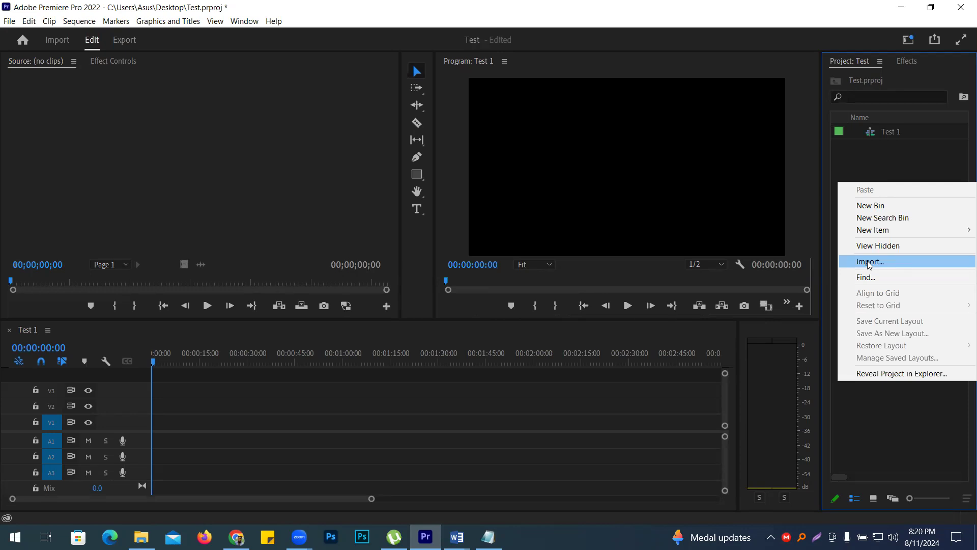
left_click(868, 261)
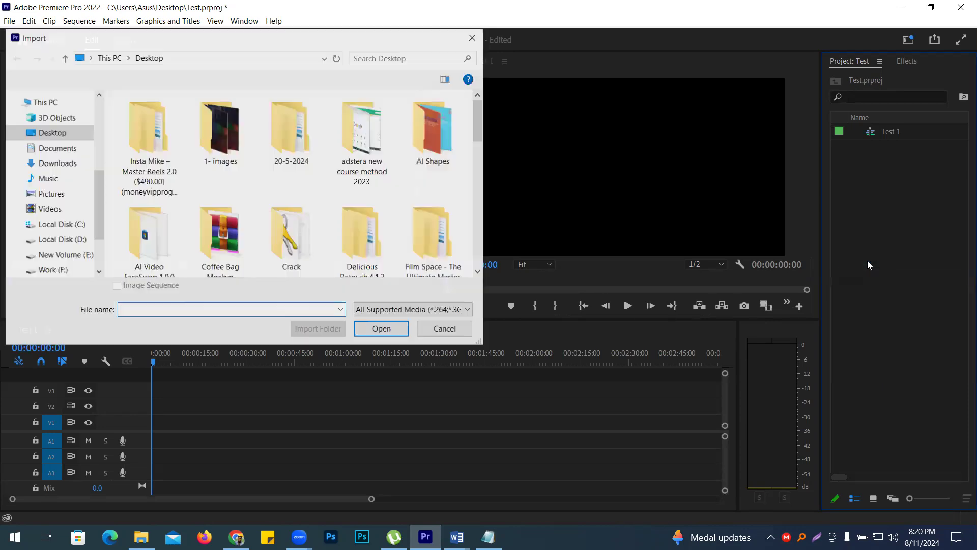
scroll(333, 185, "down", 5)
left_click(148, 218)
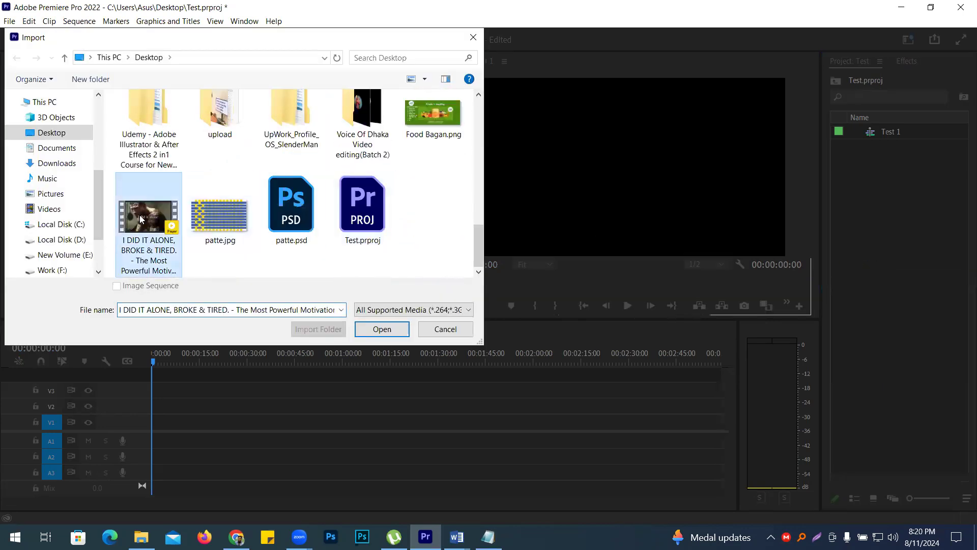
left_click(382, 329)
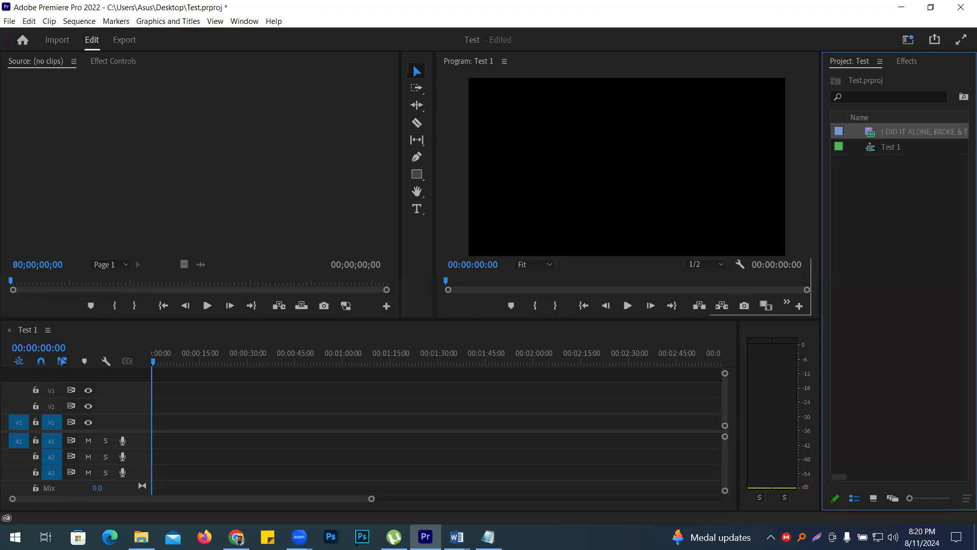
Show the project items as icons, and load the imported video in the Source monitor at its first frame
left_click(873, 498)
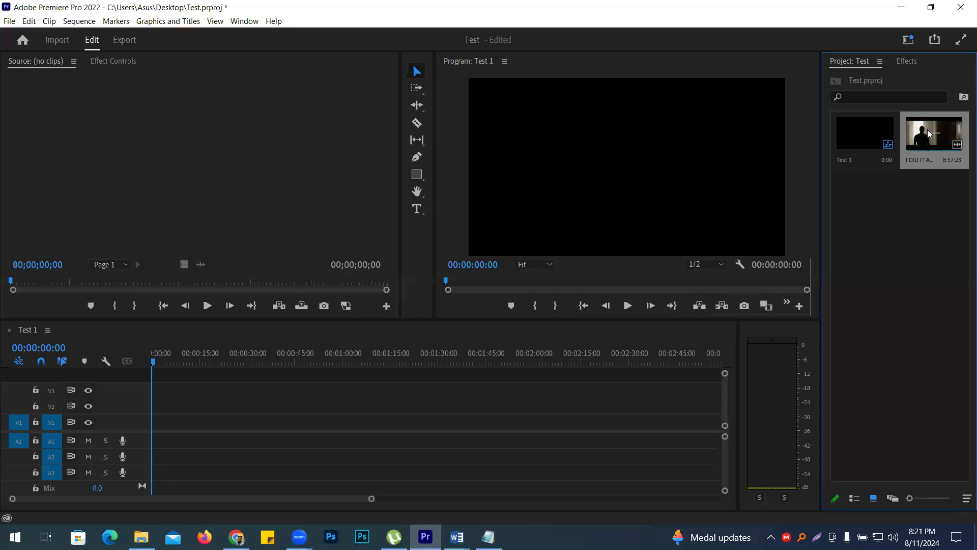
left_click_drag(929, 133, 168, 128)
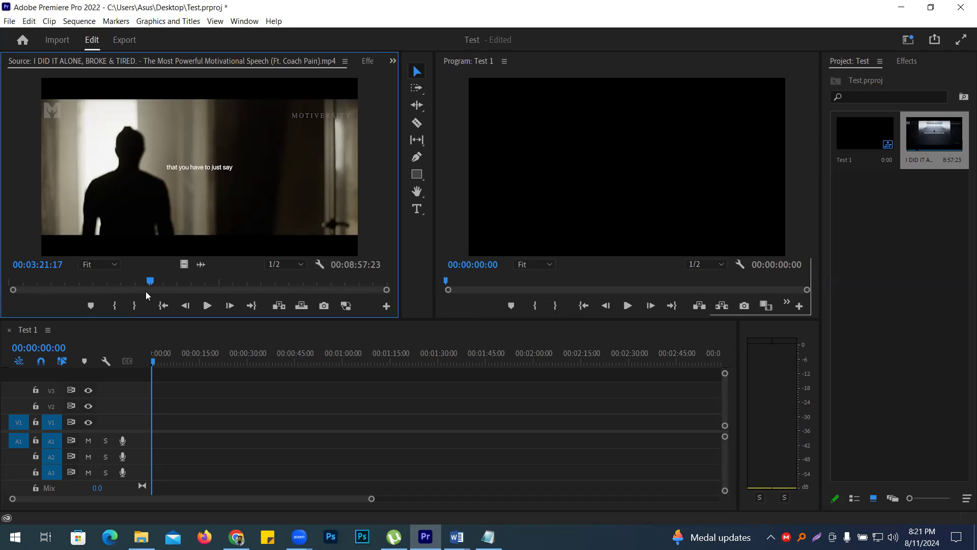
key("Home")
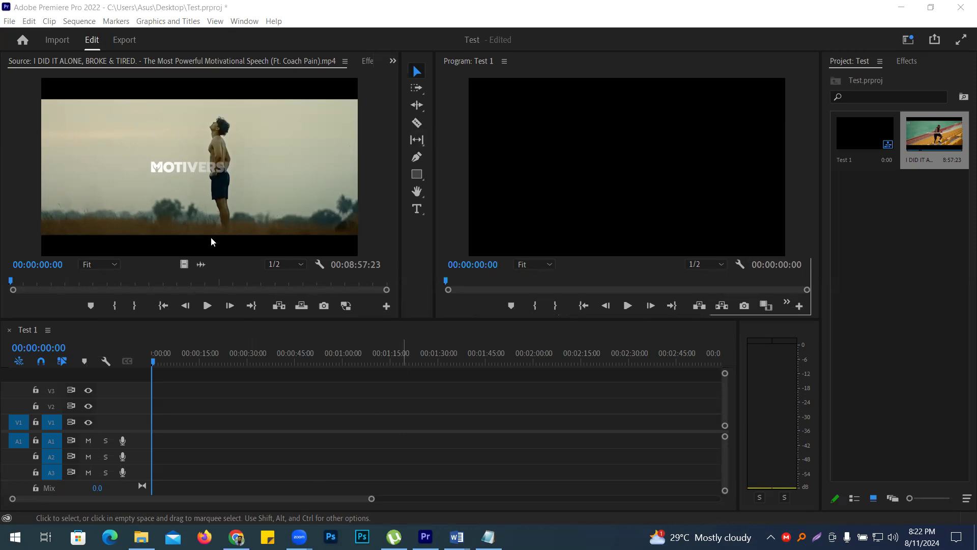
Play the opening of the source video, check the speaker volume, and stop playback at 00:00:13:11
left_click(209, 308)
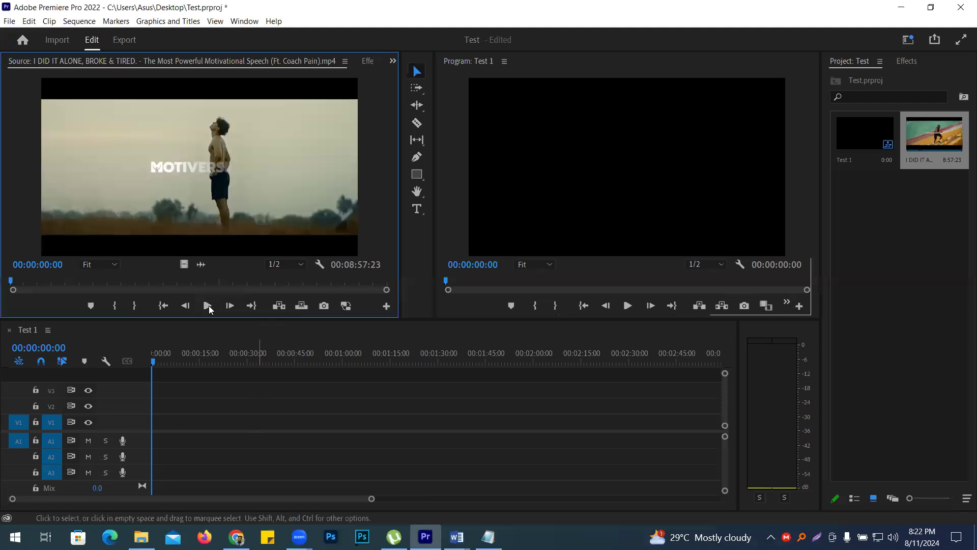
left_click(206, 306)
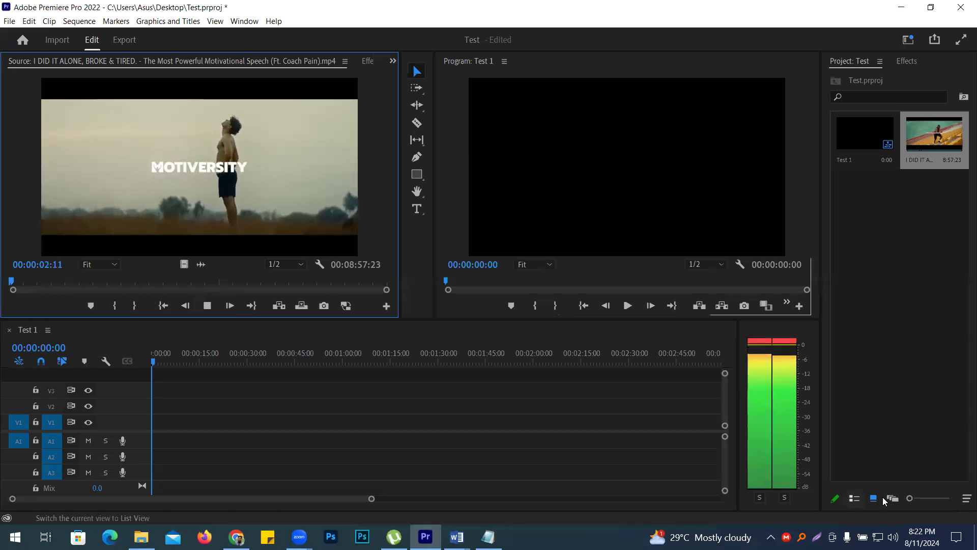
left_click(893, 536)
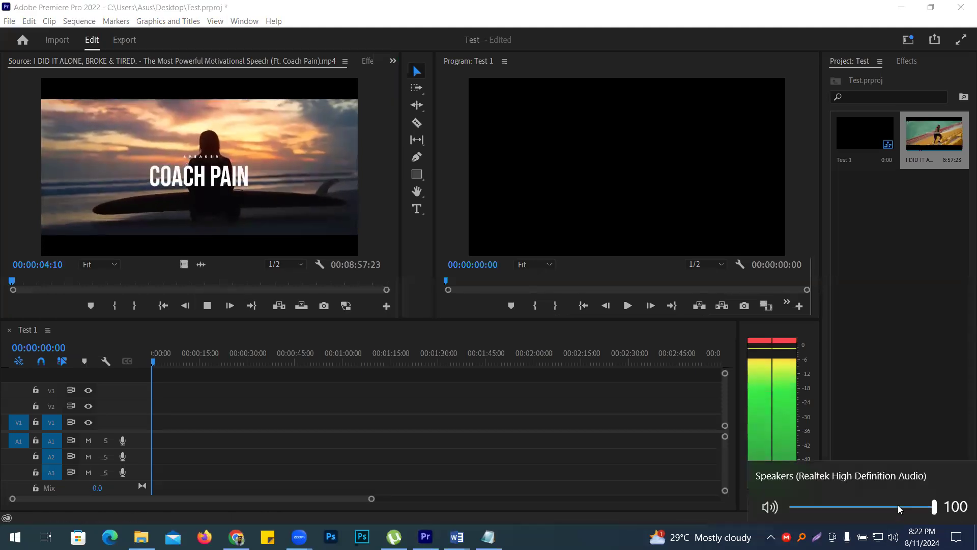
left_click(450, 204)
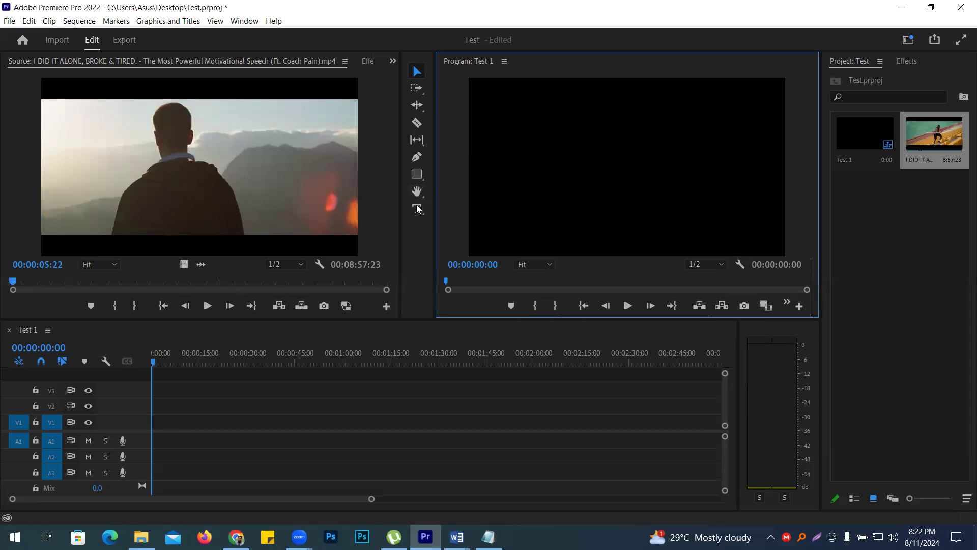
left_click(215, 307)
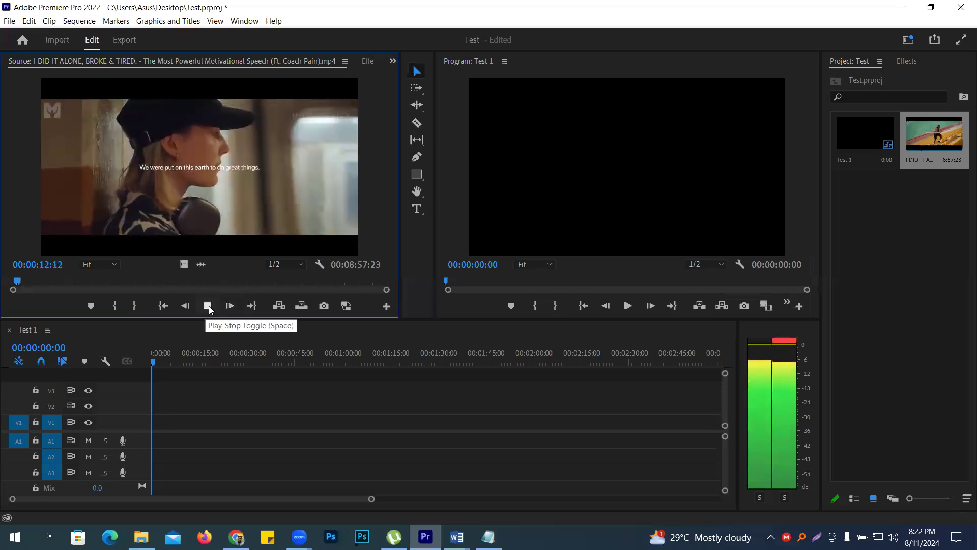
left_click(207, 306)
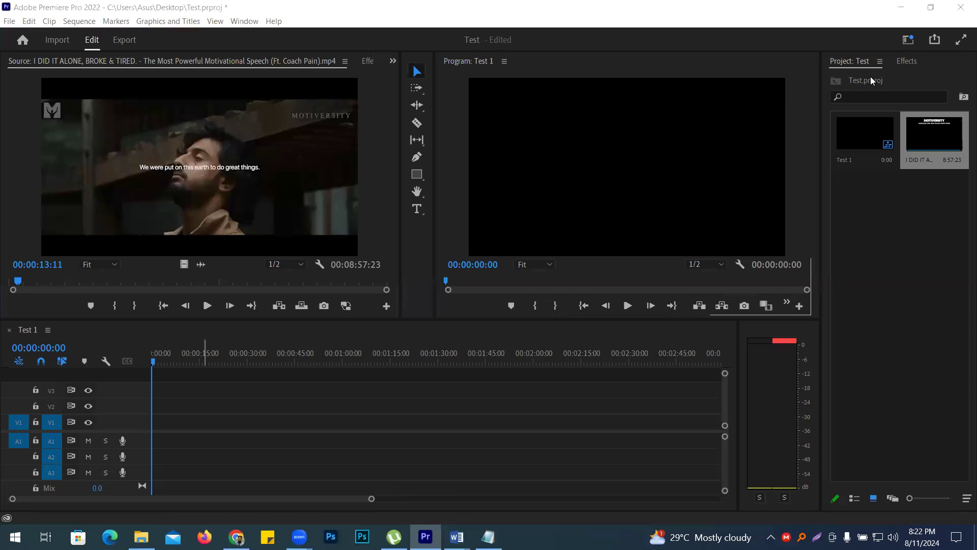
left_click(283, 158)
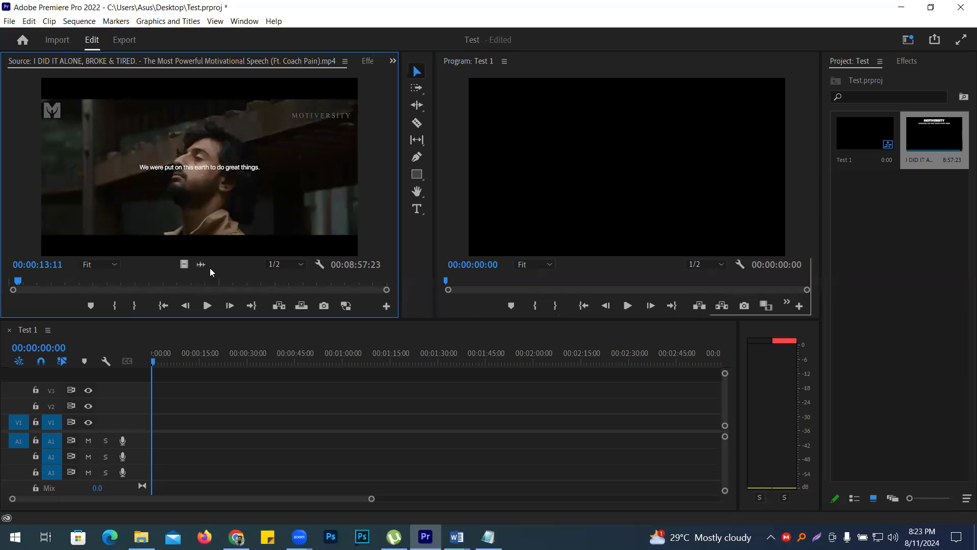
Place only the source clip's audio at the start of track A1 and play part of the sequence
left_click_drag(200, 263, 162, 450)
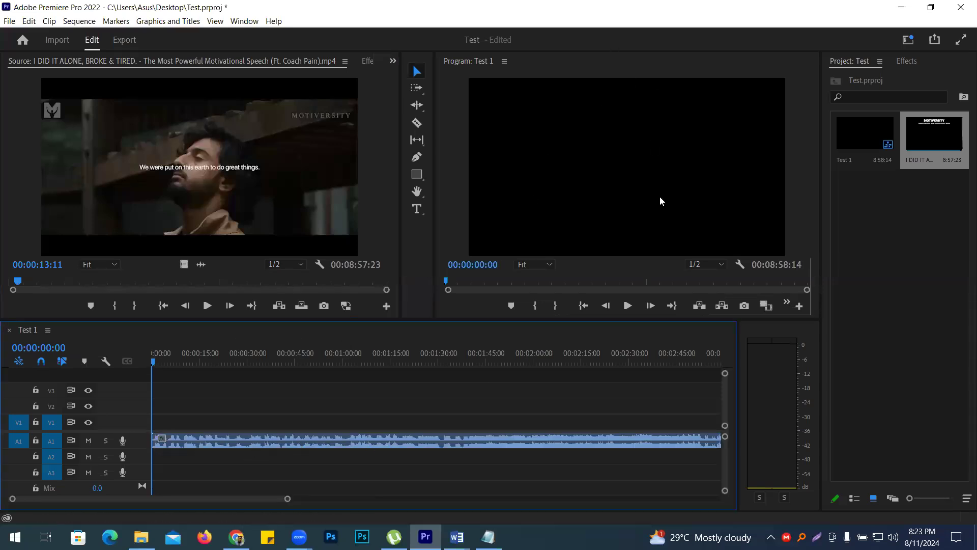
left_click(630, 307)
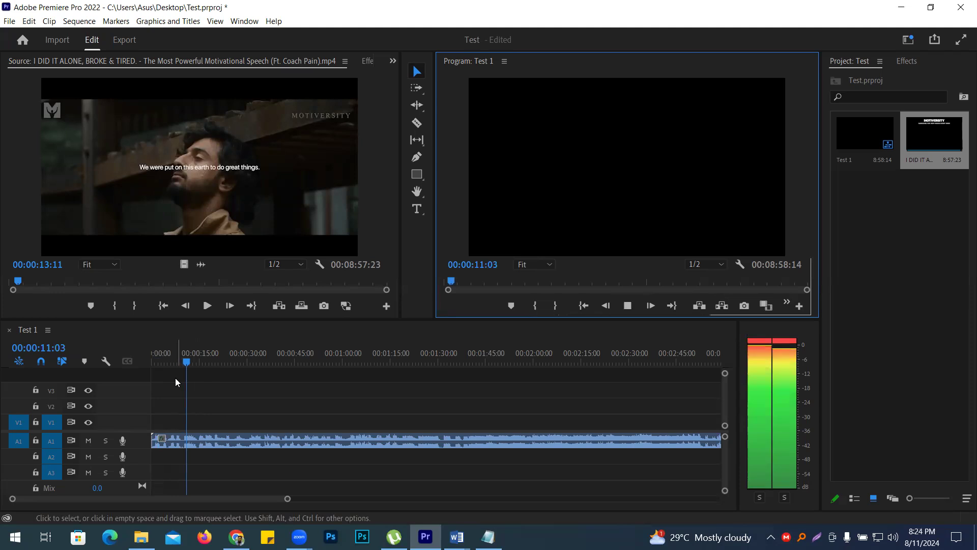
left_click(629, 306)
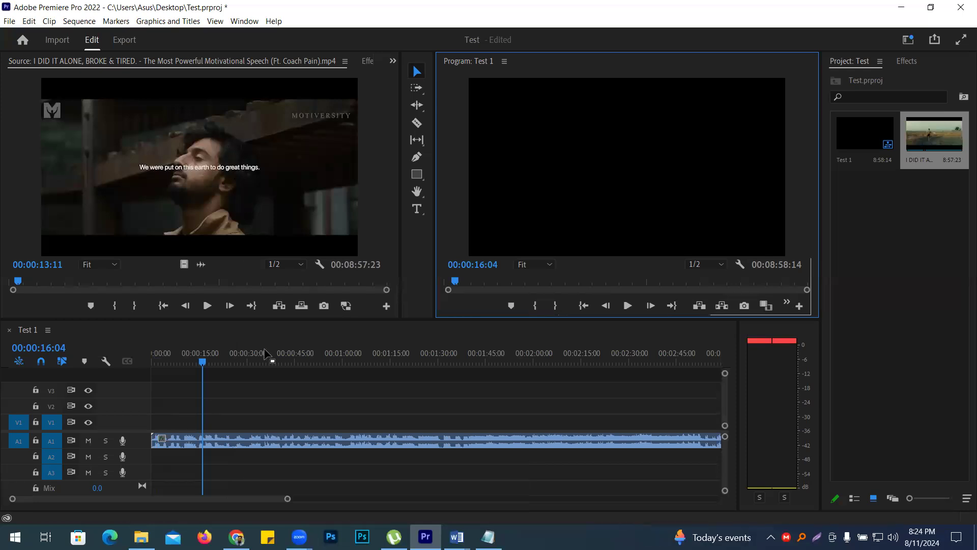
Replace the audio on A1 with only the source clip's video at the start of V1, keeping the existing sequence settings
left_click(294, 439)
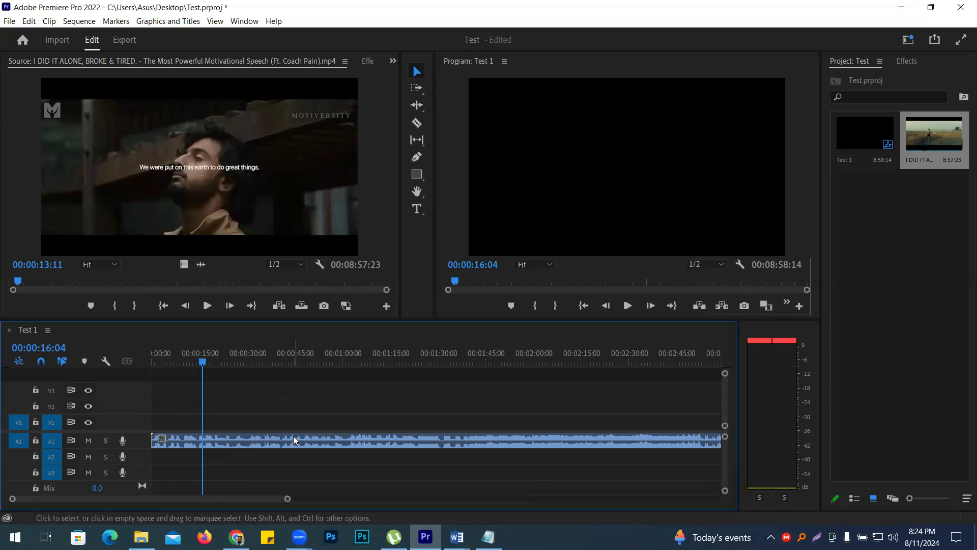
key("Delete")
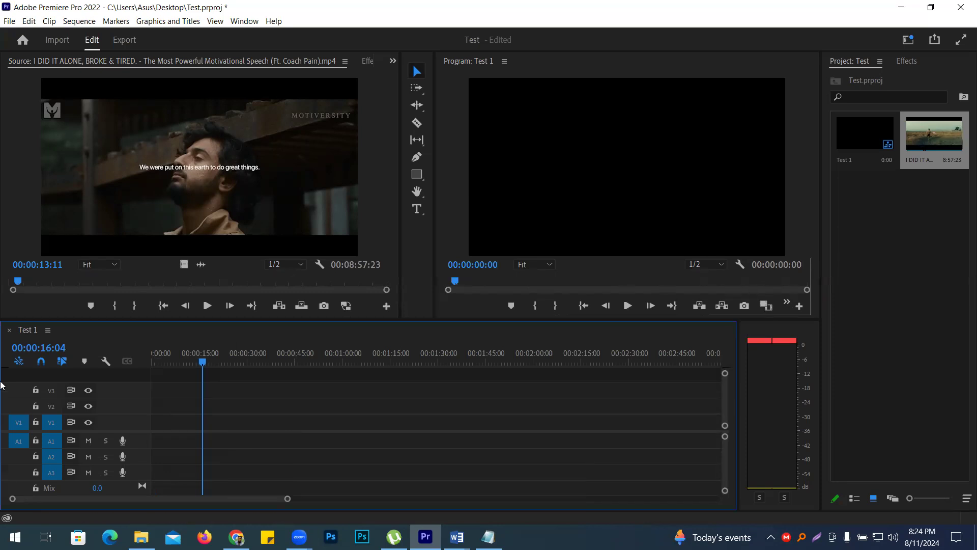
left_click_drag(185, 263, 151, 429)
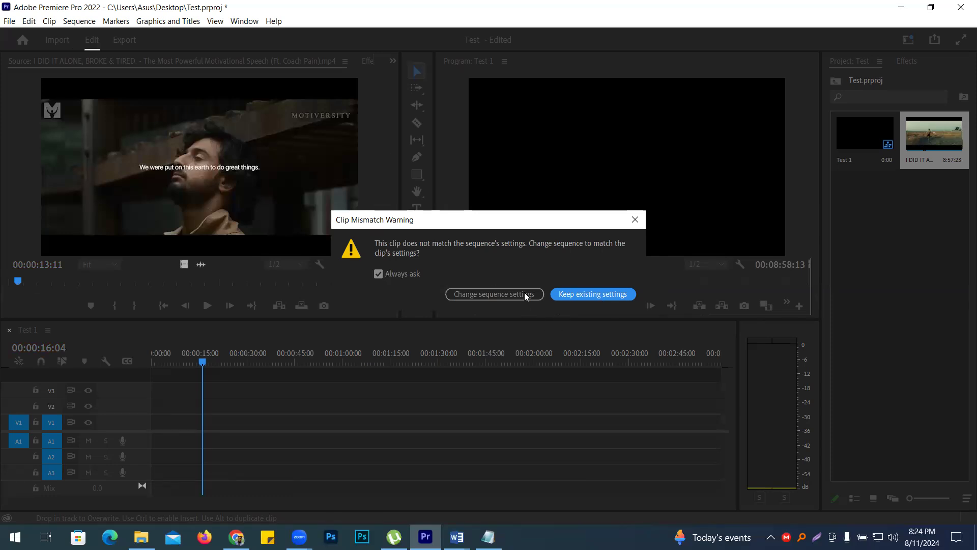
left_click(573, 296)
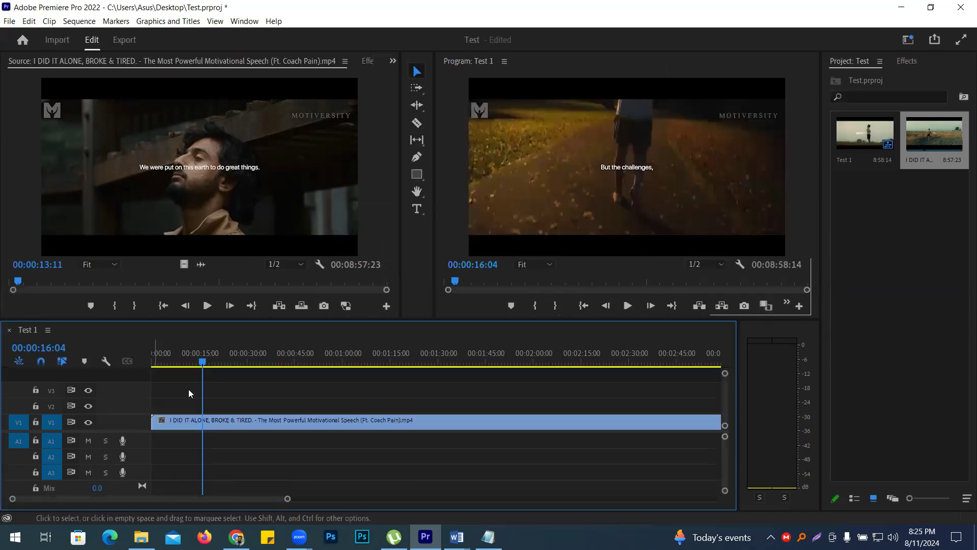
Play the video-only Test 1 sequence from its start and stop at 00:00:18:15
left_click_drag(199, 358, 139, 365)
left_click(626, 305)
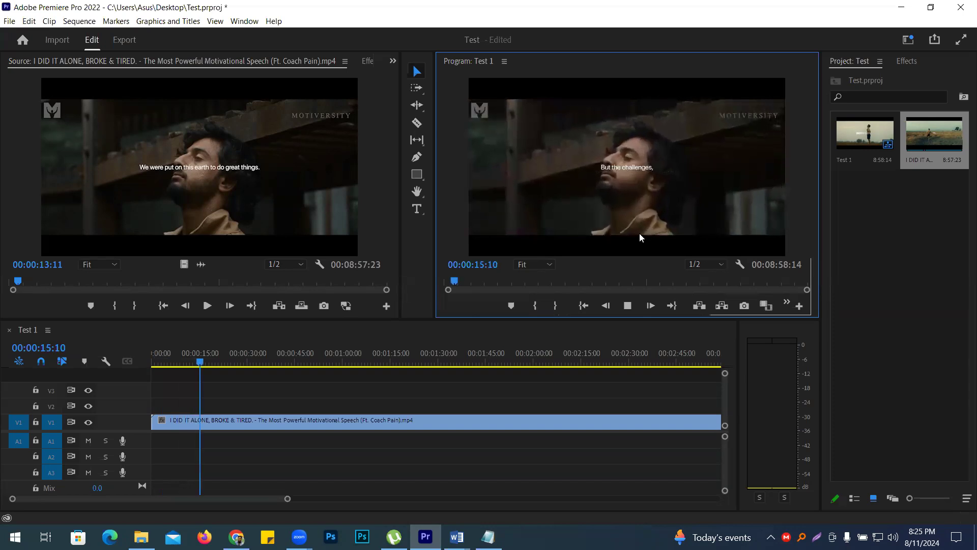
left_click(629, 307)
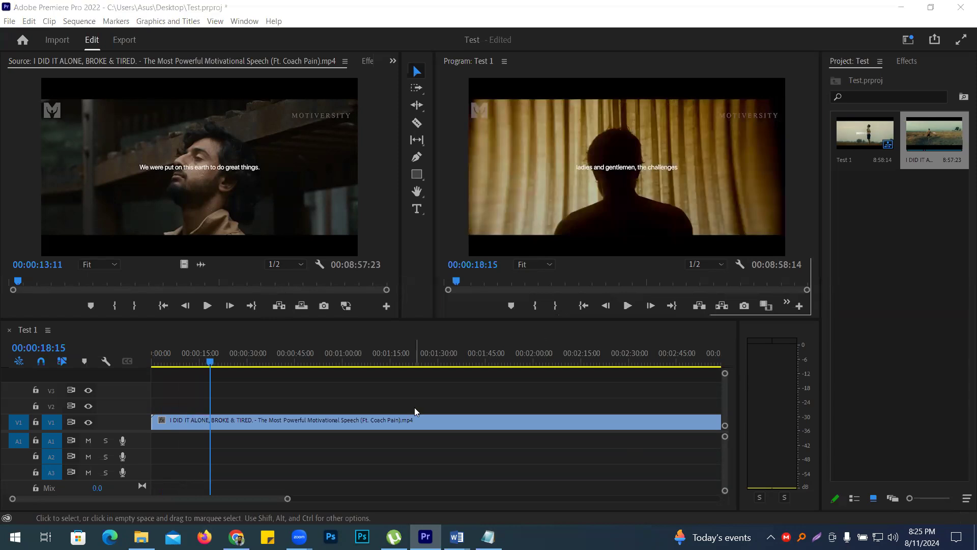
Delete the video clip from V1 and return the playhead to the start of the sequence
left_click(416, 421)
key("Delete")
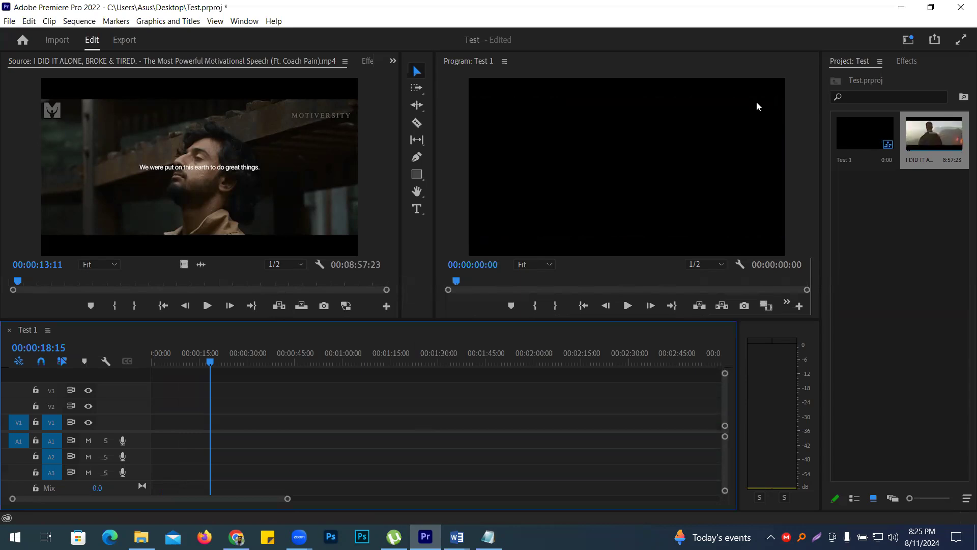
left_click_drag(211, 363, 149, 364)
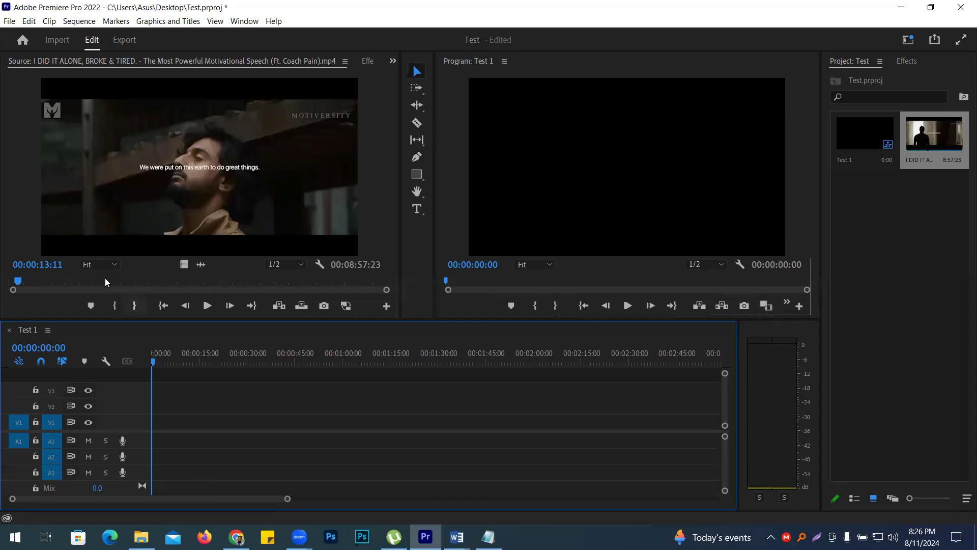
Mark the source video's In point at its first frame and its Out point at 00:00:05:12
left_click(7, 283)
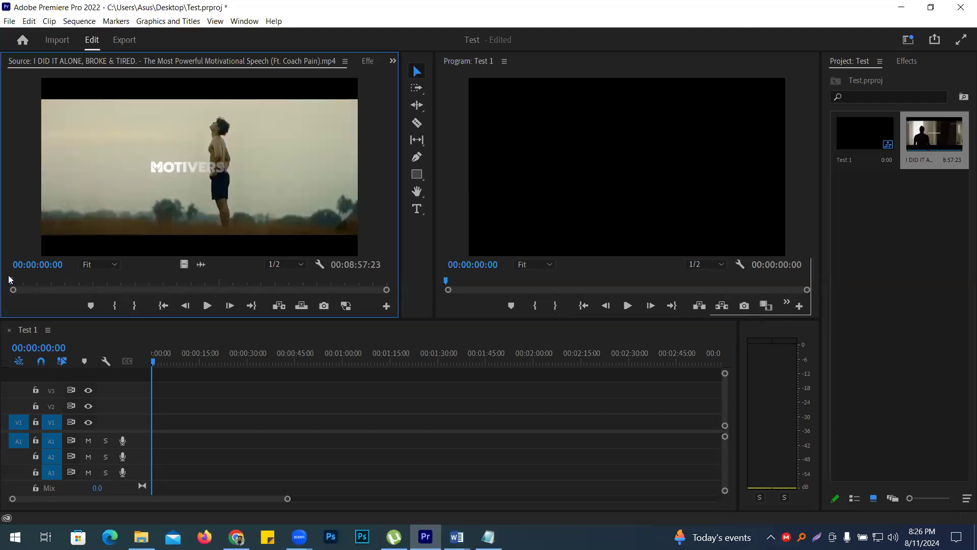
left_click(113, 311)
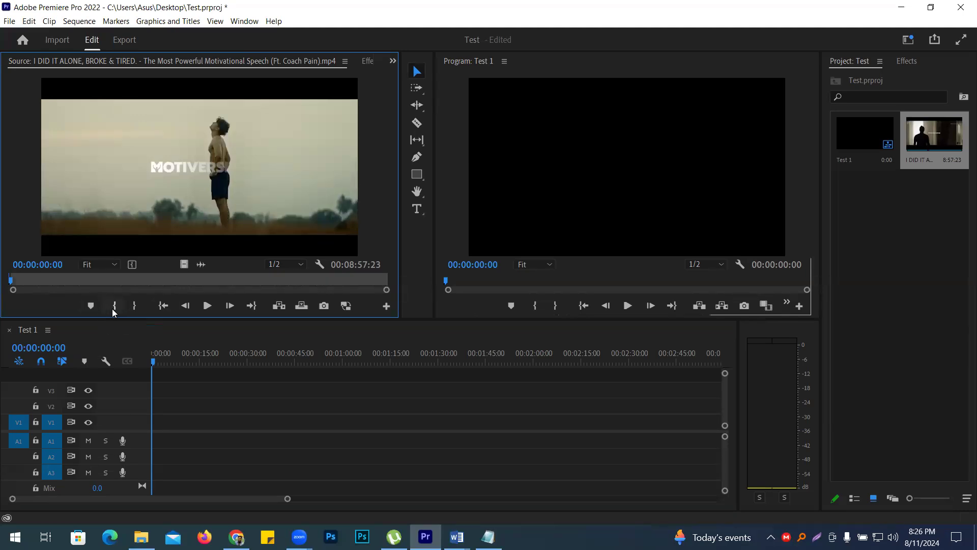
left_click(206, 306)
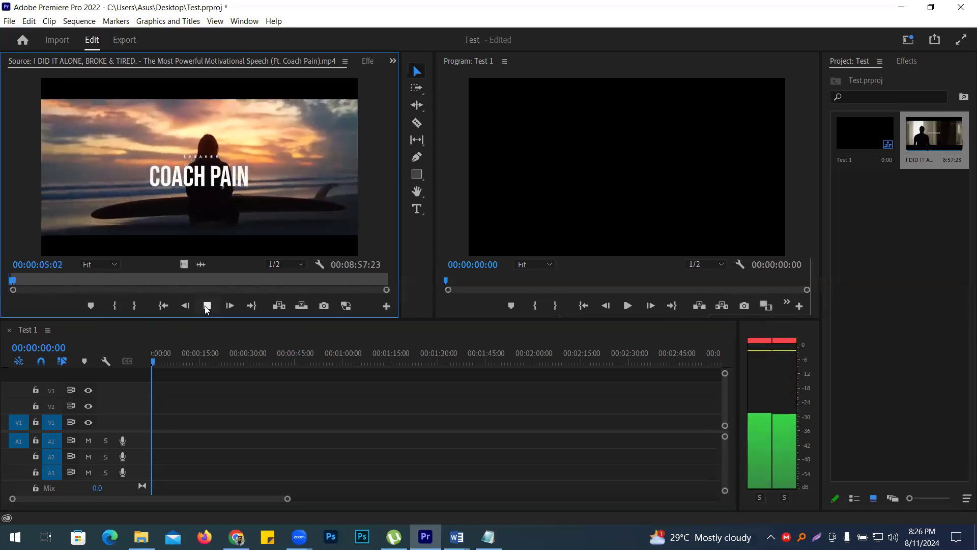
left_click(207, 306)
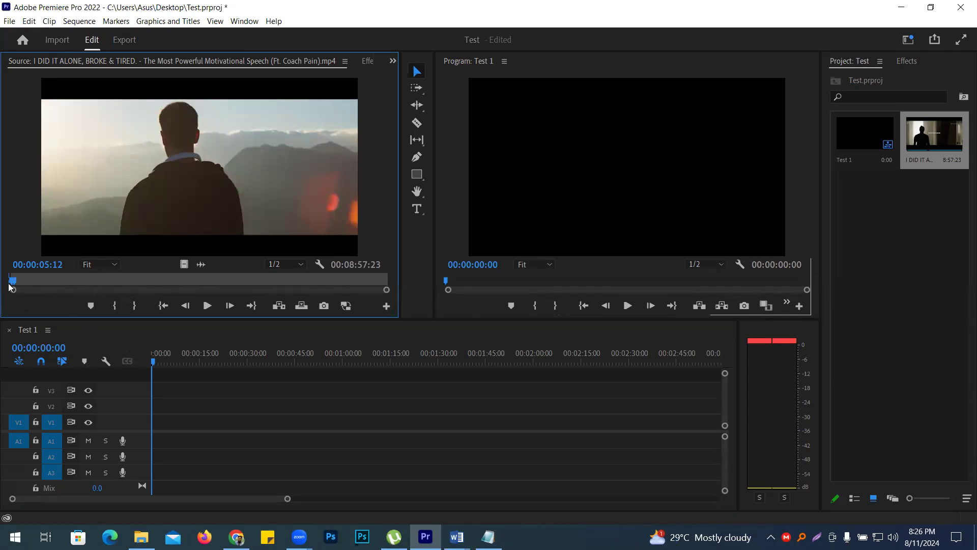
left_click(138, 305)
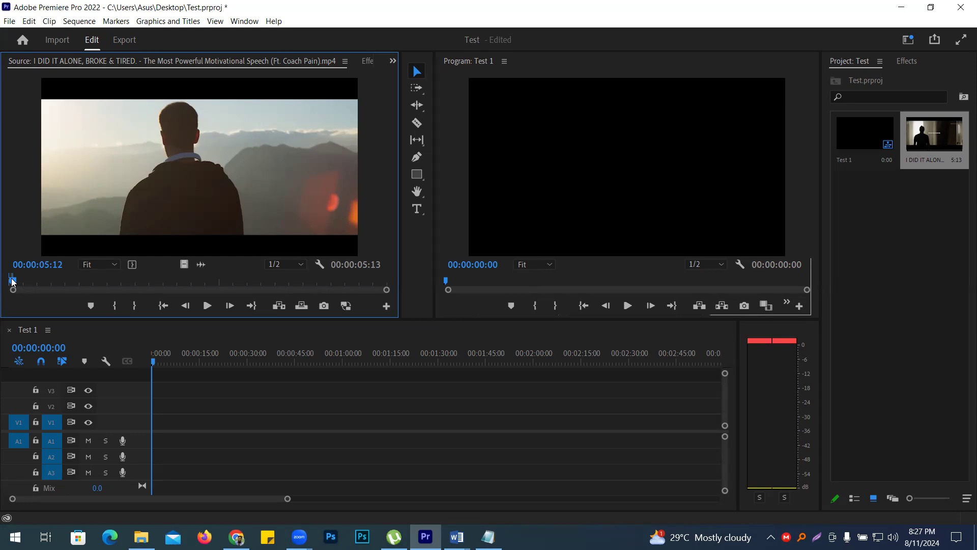
mouse_move(12, 281)
left_mouse_down()
mouse_move(69, 338)
mouse_move(219, 438)
mouse_move(164, 305)
mouse_move(14, 290)
mouse_move(13, 278)
left_mouse_up()
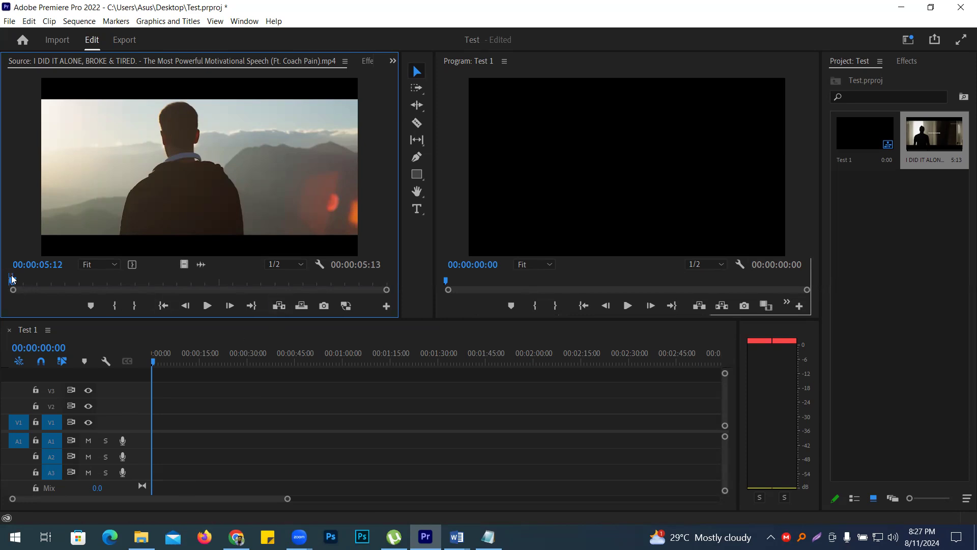
Insert the marked source range with video and audio at the start of Test 1, and play it back
left_click(281, 305)
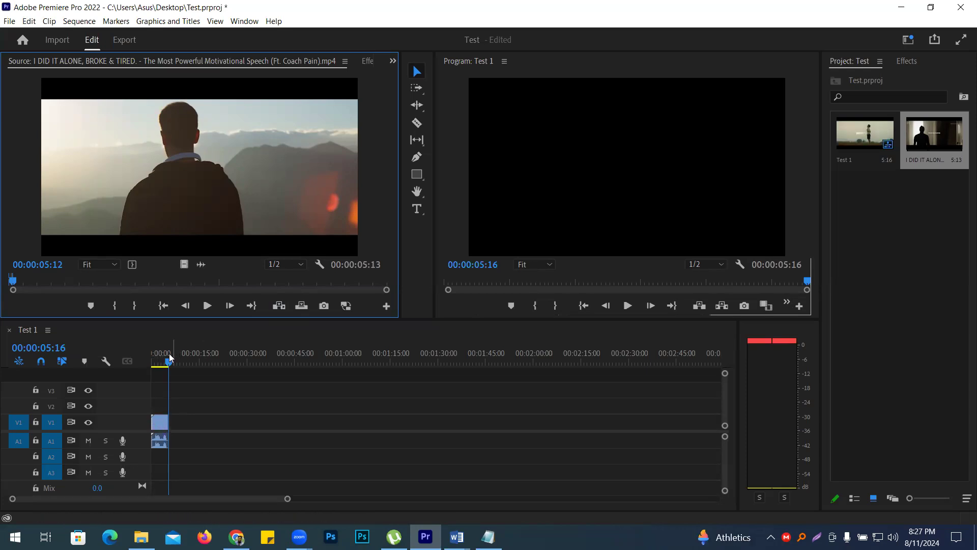
left_click_drag(170, 362, 151, 361)
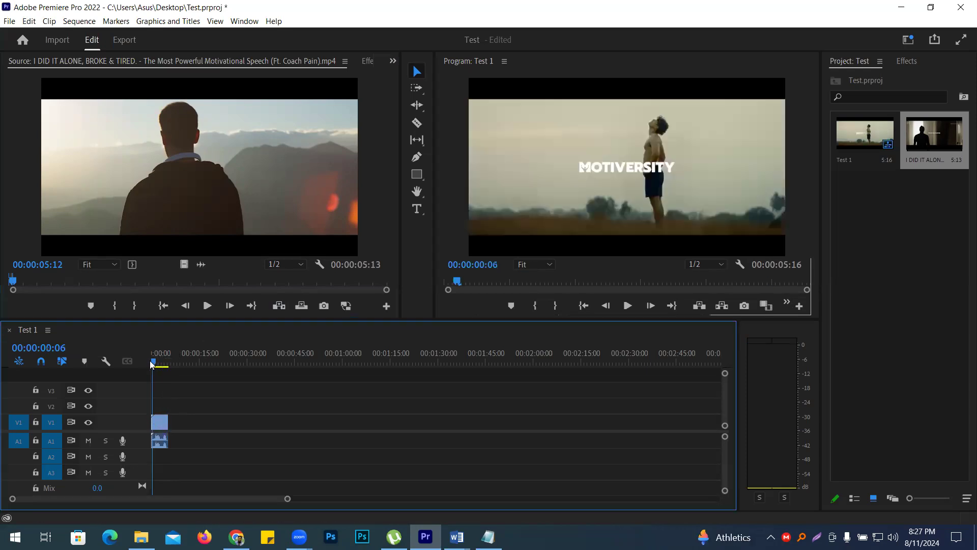
left_click(628, 306)
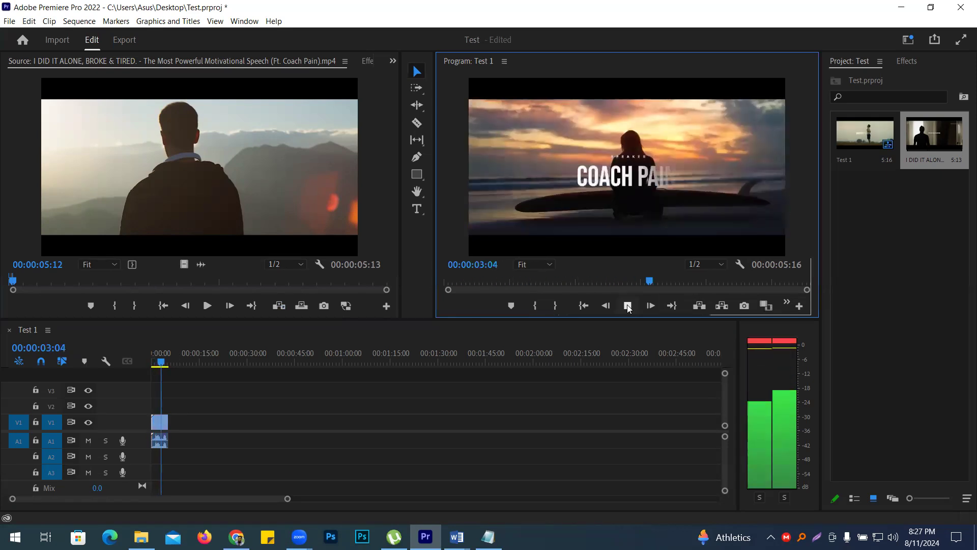
left_click(628, 305)
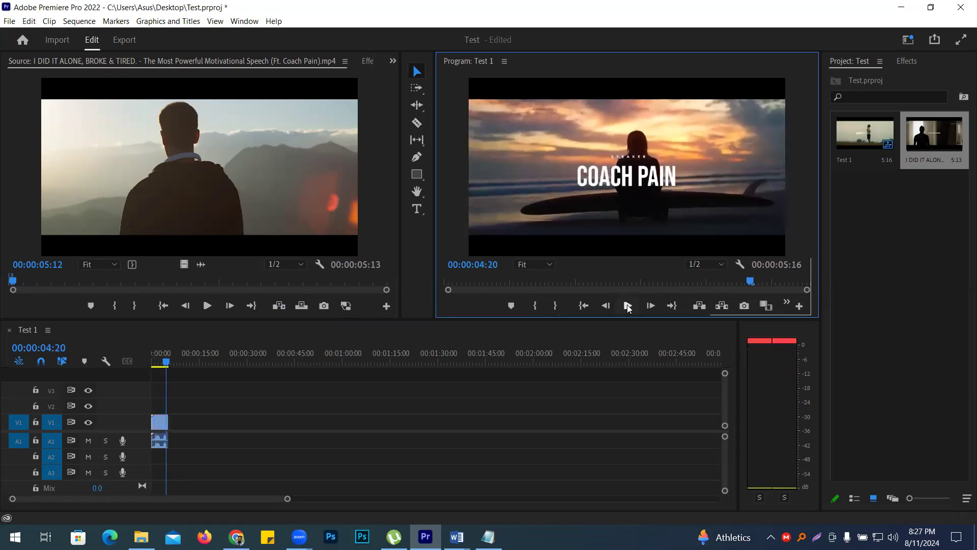
Play the source video, step back frame by frame to 00:00:14:20, and mark the In point there
left_click(207, 306)
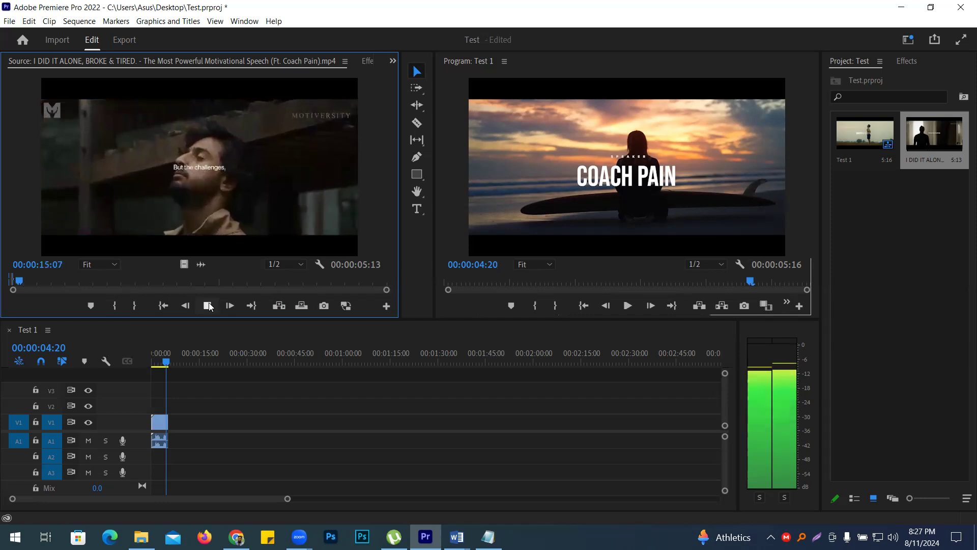
left_click(208, 305)
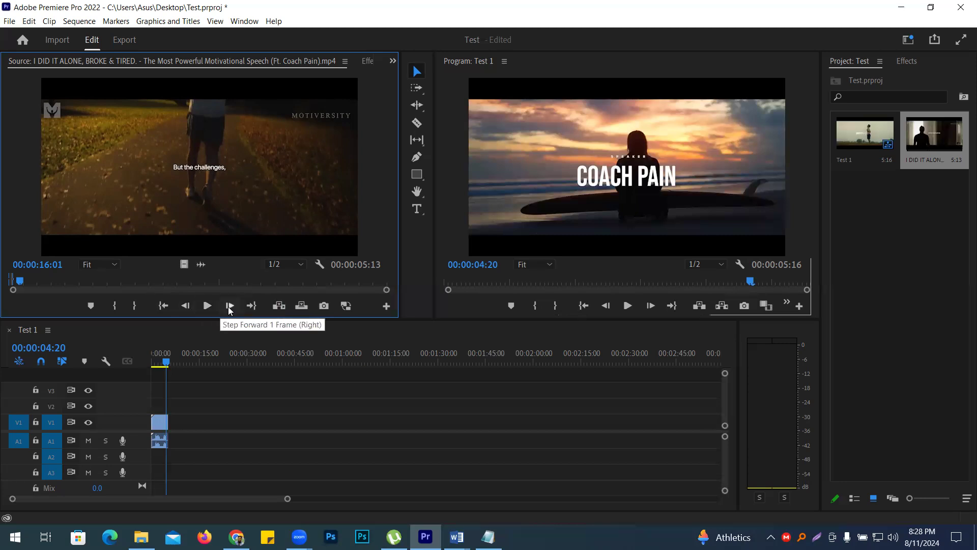
left_click(190, 306)
left_click(185, 305)
left_click(185, 305)
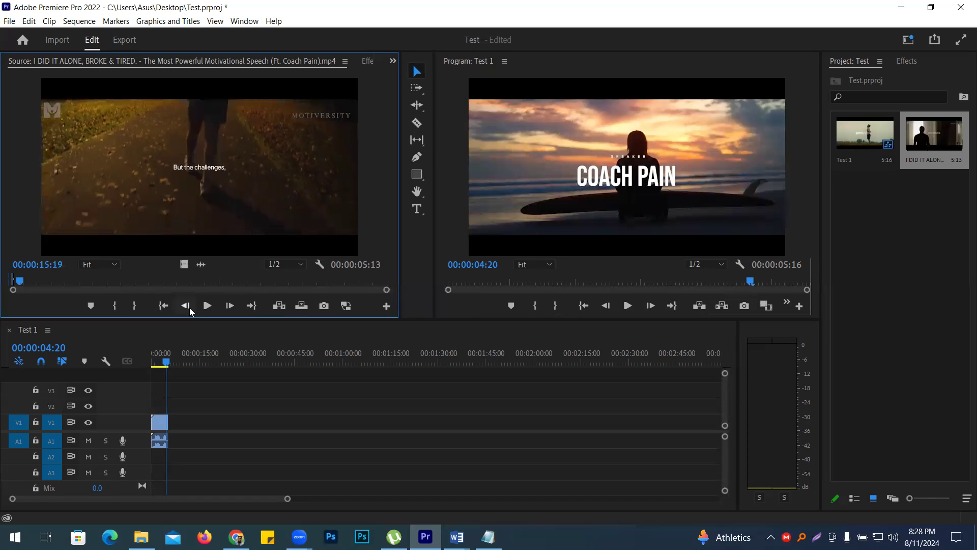
left_click(186, 306)
left_click(186, 306)
left_click(190, 306)
left_click(189, 306)
left_click(190, 306)
left_click(189, 305)
left_click(190, 306)
left_click(190, 306)
left_click(190, 306)
left_click(190, 306)
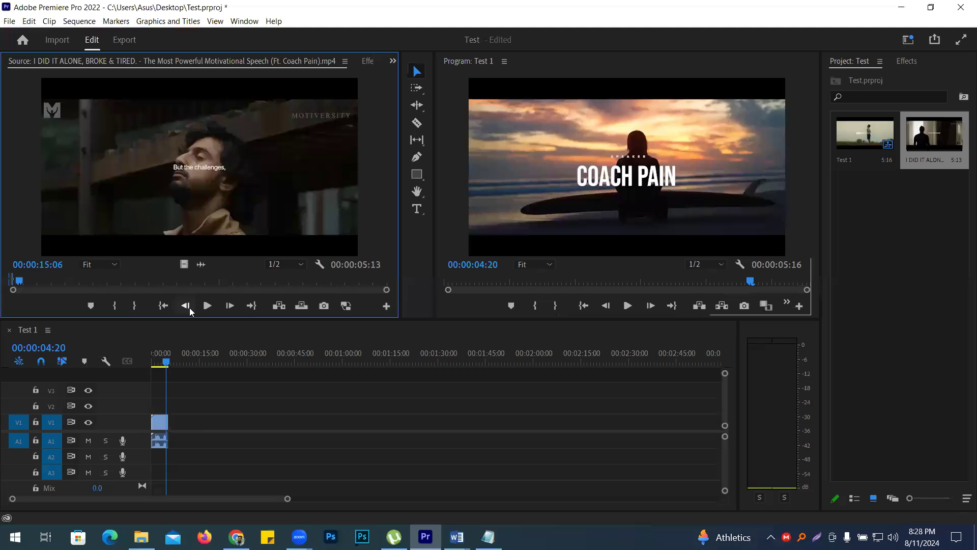
left_click(189, 308)
left_click(190, 307)
left_click(190, 307)
left_click(189, 308)
left_click(190, 307)
left_click(189, 307)
left_click(189, 307)
left_click(190, 307)
left_click(189, 307)
left_click(189, 307)
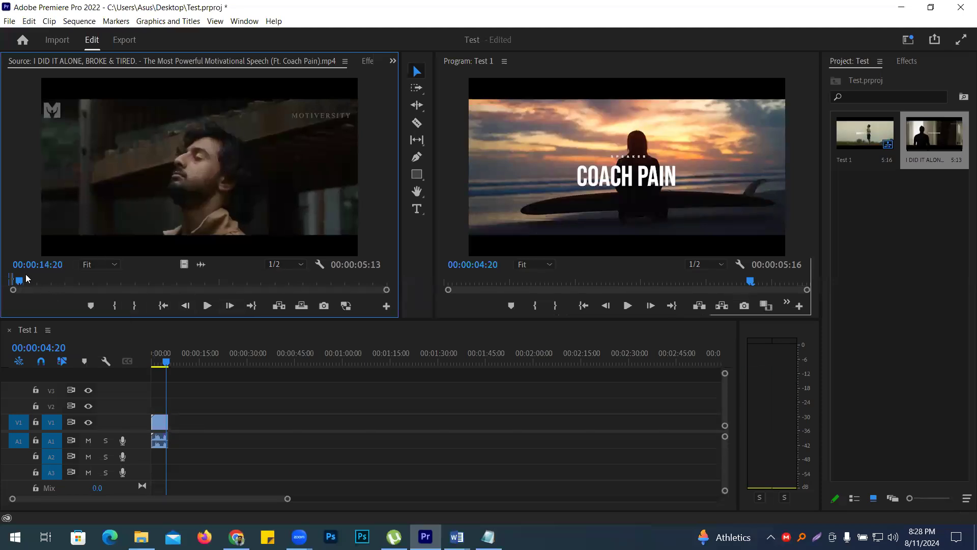
left_click(116, 306)
Play the source video on to 00:00:21:05 and mark the Out point there
left_click(207, 306)
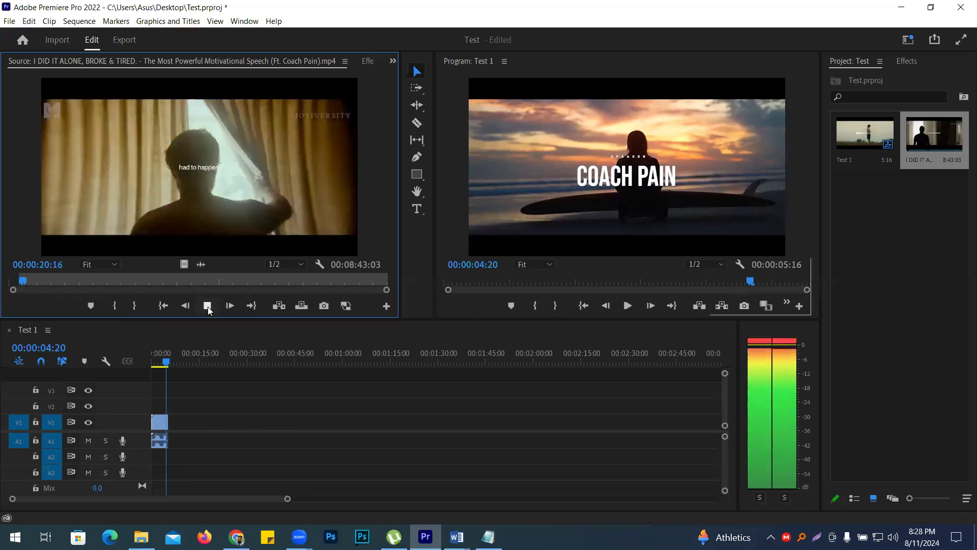
left_click(207, 306)
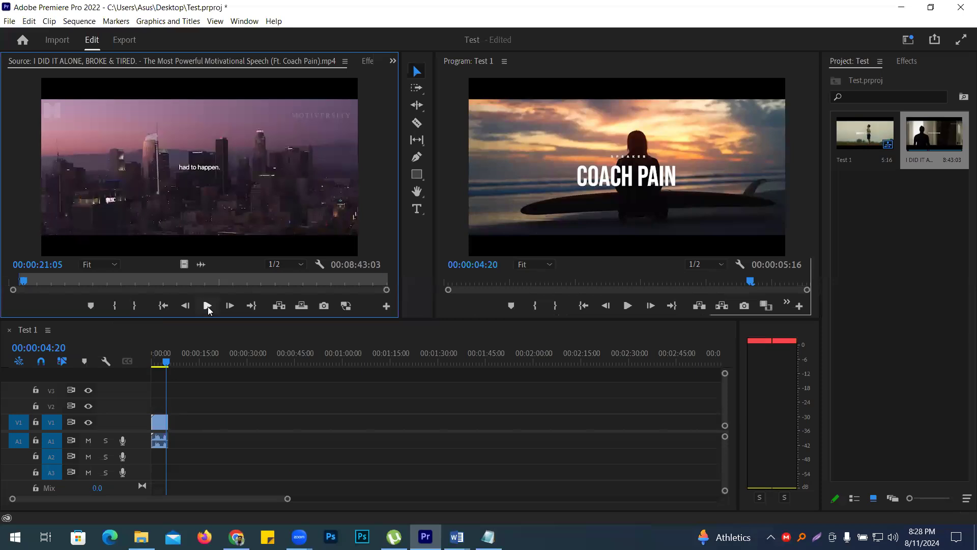
left_click(137, 308)
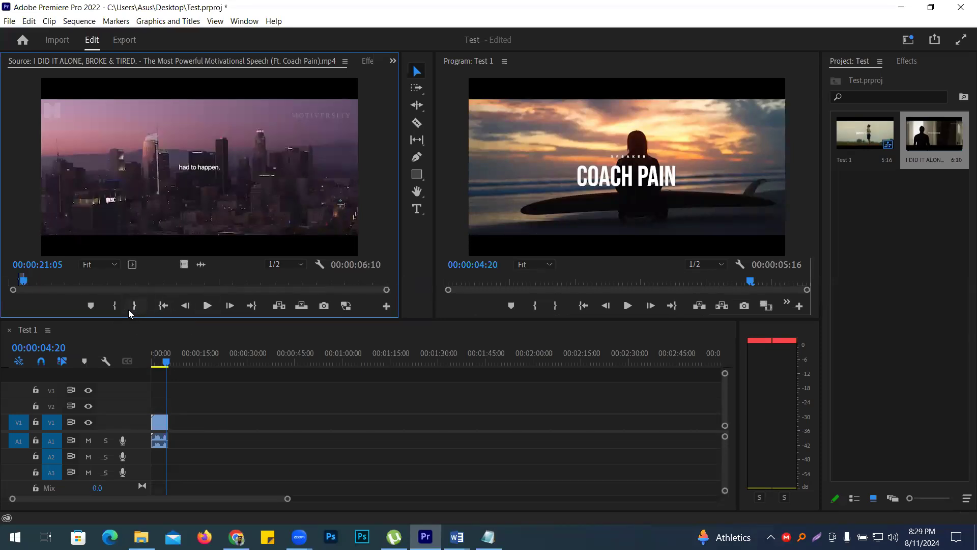
Try inserting the marked source range at 00:00:04:20 in Test 1 and play the sequence from its start
left_click(279, 306)
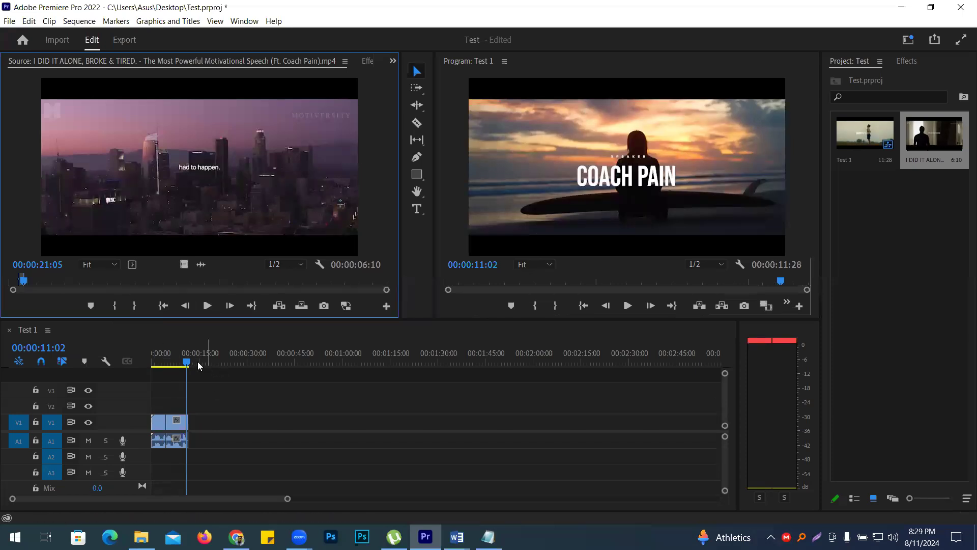
left_click_drag(199, 364, 142, 362)
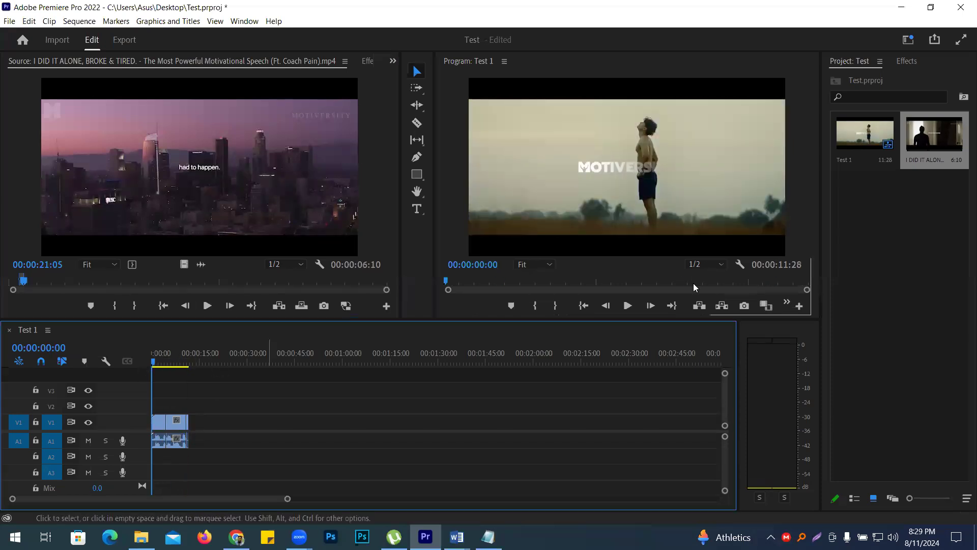
left_click(627, 305)
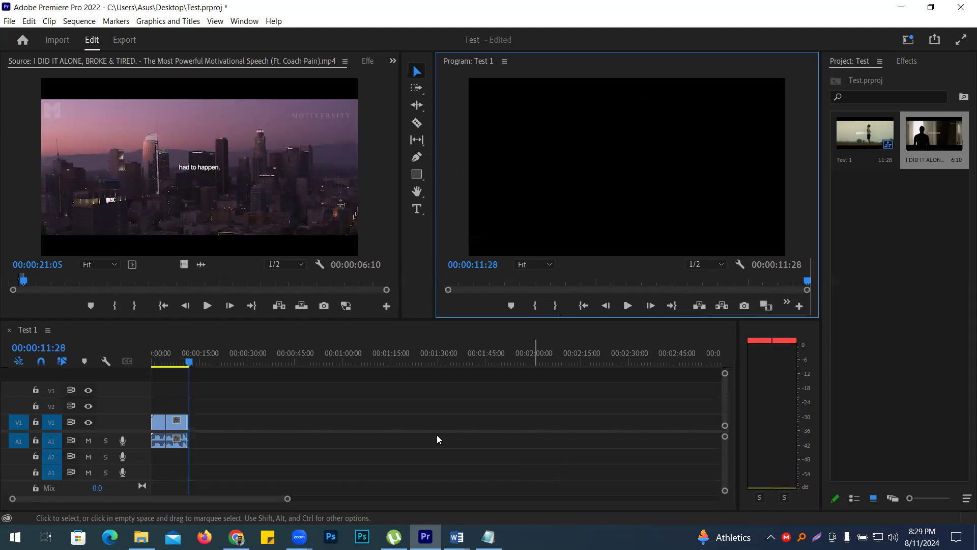
Undo the last insert while keeping the source In and Out points
key("ctrl+z")
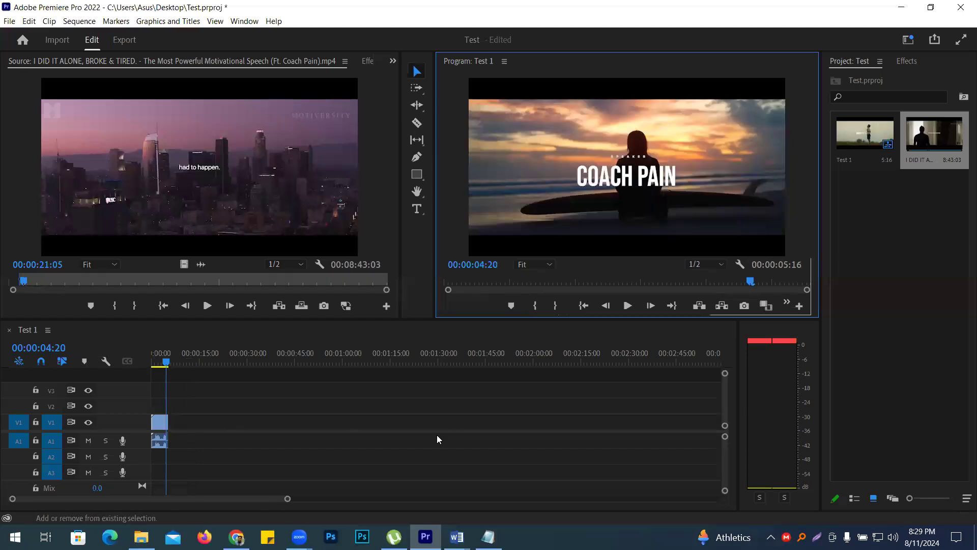
key("ctrl+z")
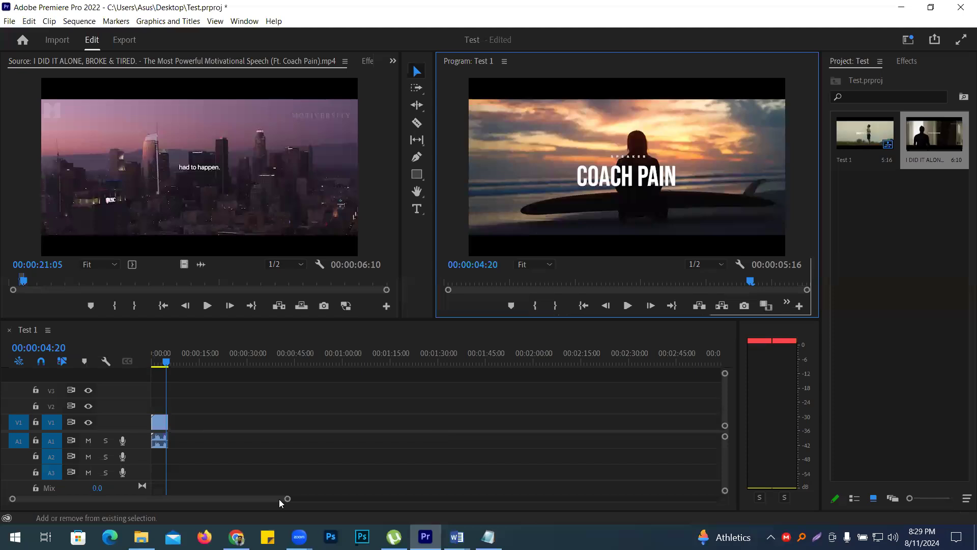
Insert the marked source range directly after the end of the first clip in Test 1
left_click_drag(286, 498, 122, 498)
mouse_move(235, 365)
left_mouse_down()
mouse_move(260, 363)
mouse_move(250, 364)
left_mouse_up()
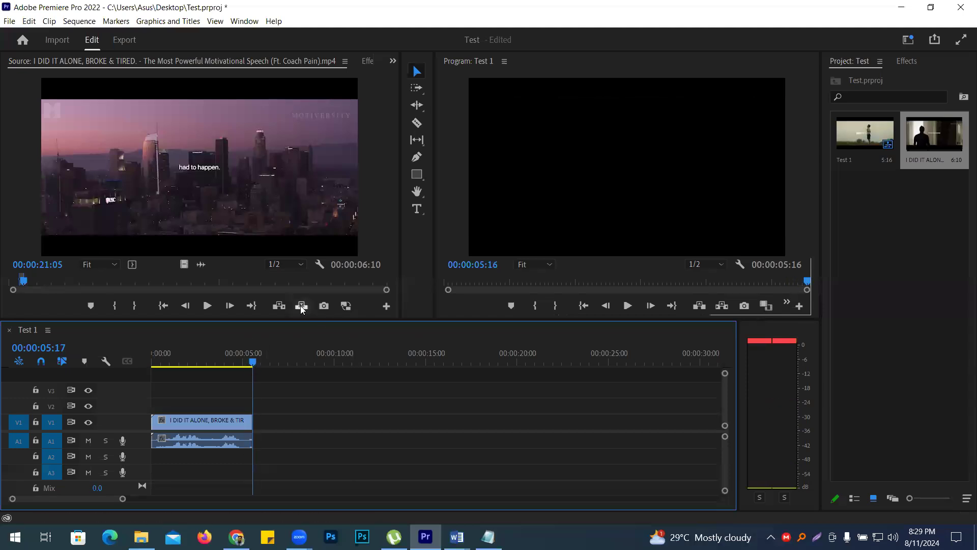
left_click(278, 305)
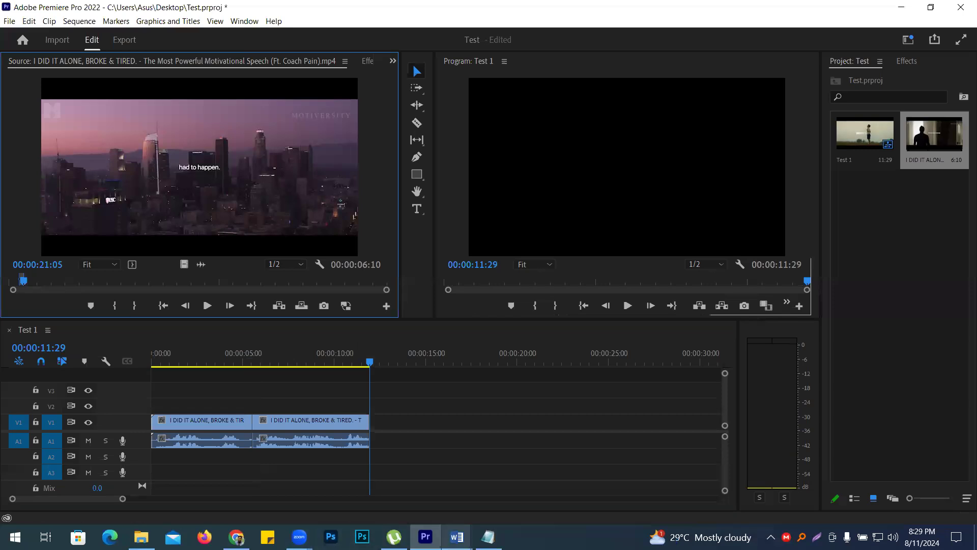
Return the playhead to the start of Test 1 and play both clips through to the end
left_click(664, 280)
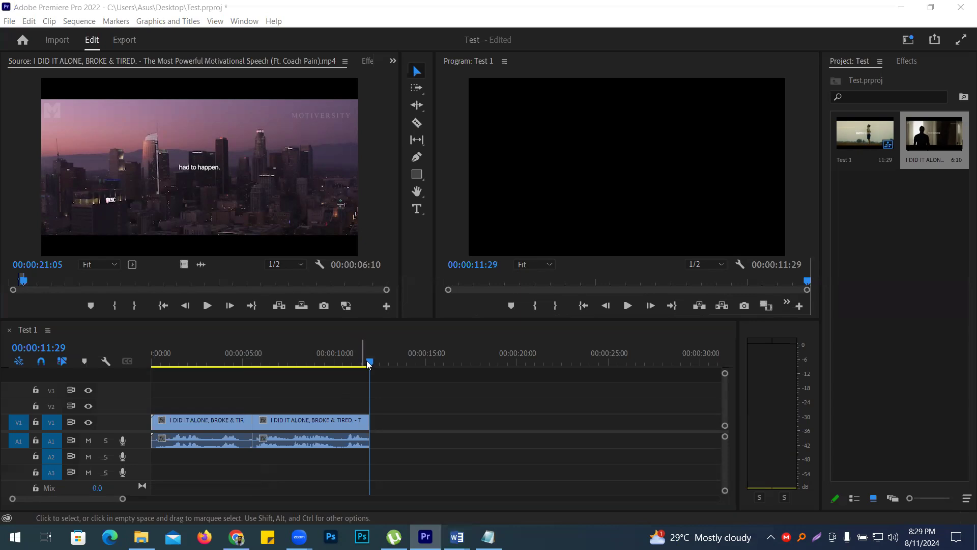
left_click(179, 371)
key("Home")
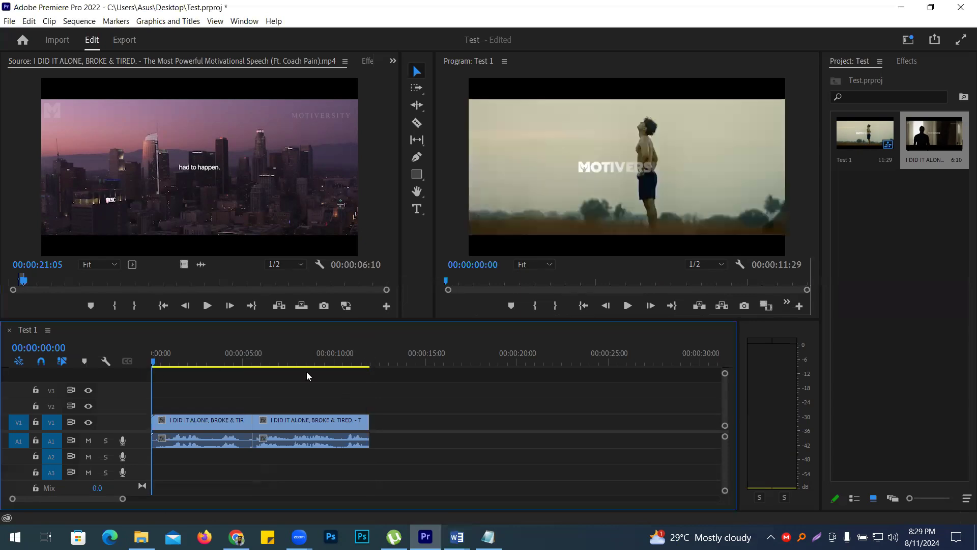
left_click(627, 305)
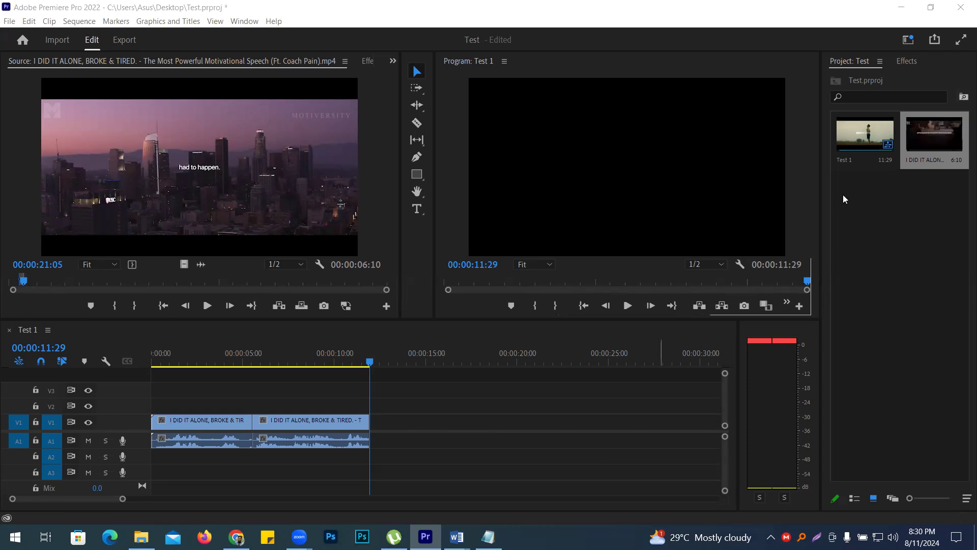
Delete the imported video from the project together with its sequence clips, and show the project items as a list
left_click_drag(846, 224, 954, 126)
left_click(897, 216)
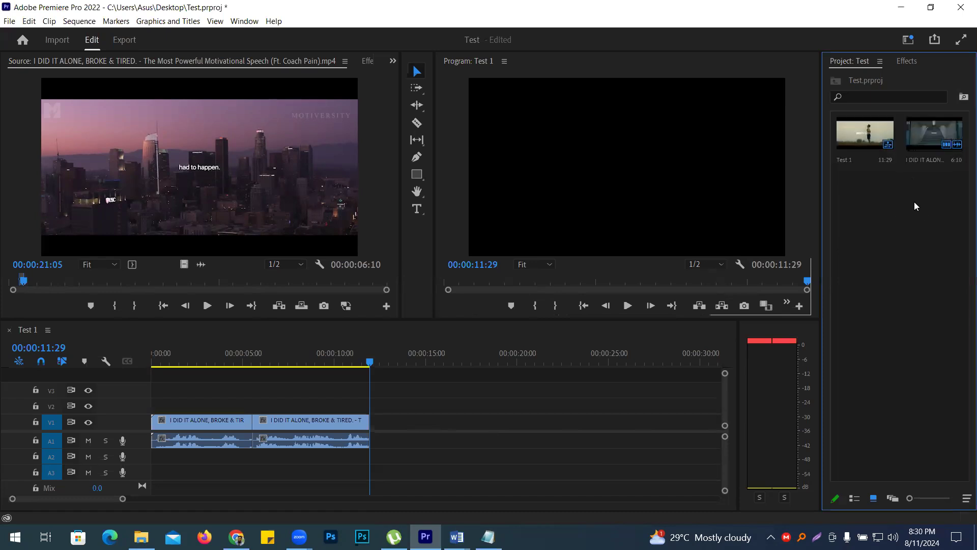
left_click(927, 136)
key("Delete")
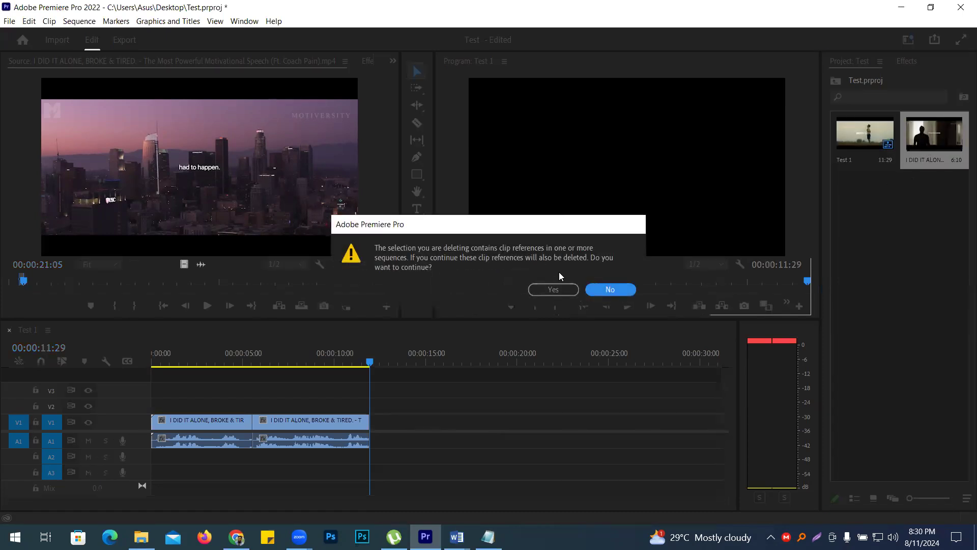
left_click(549, 288)
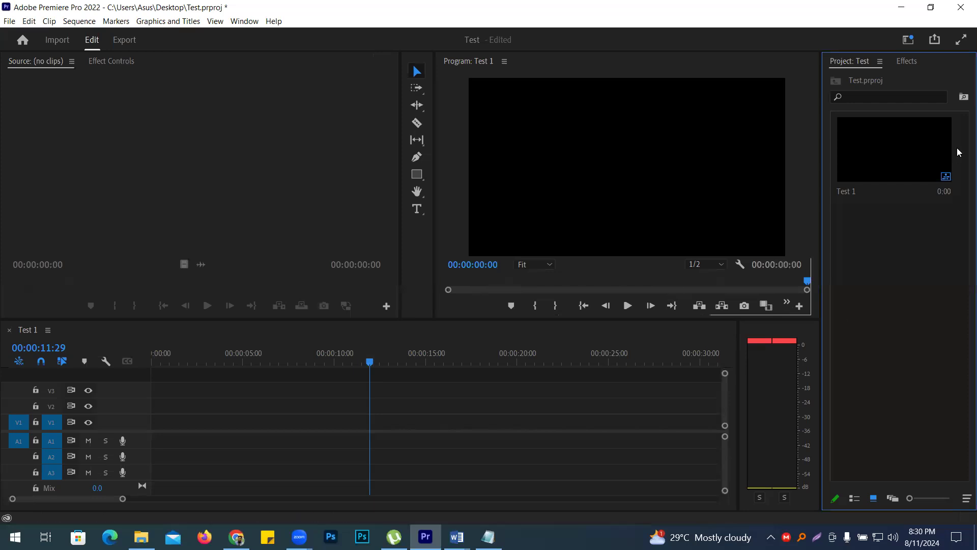
left_click(854, 498)
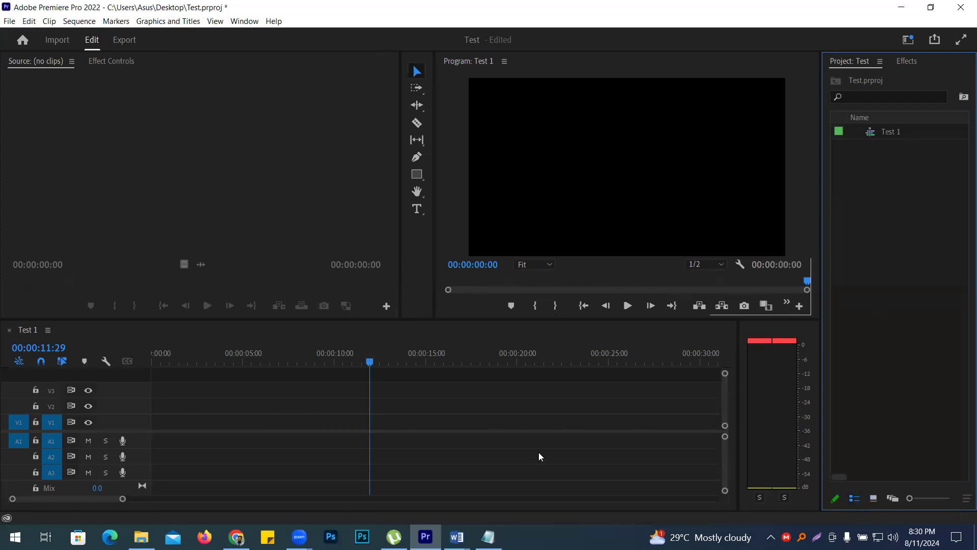
Switch to Chrome, open YouTube in a new tab, and search for "kgf title song"
key("alt+Tab")
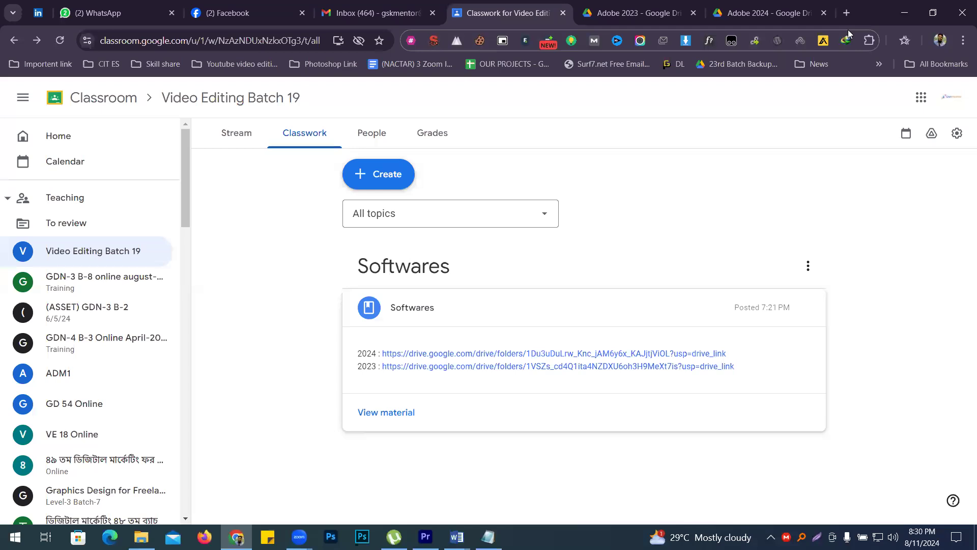
key("ctrl+t")
left_click(371, 324)
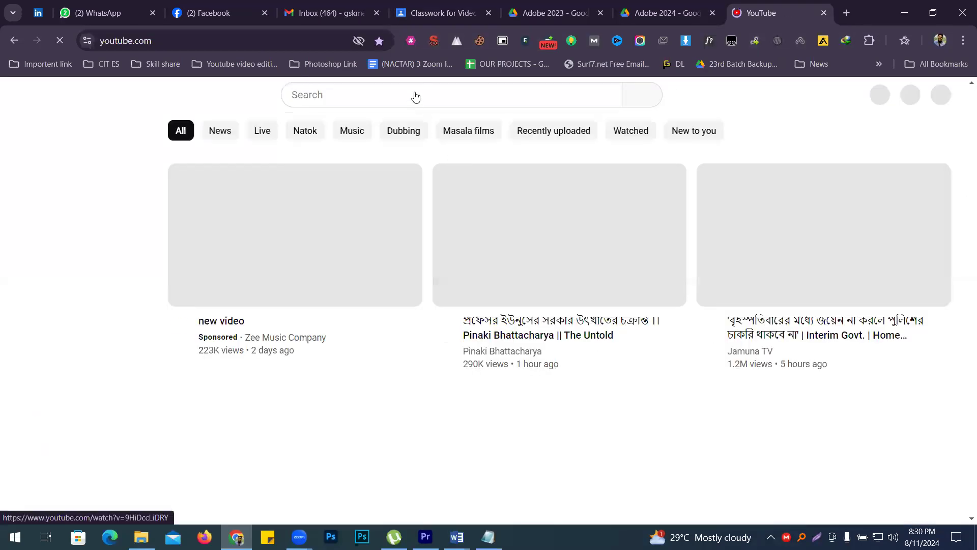
left_click(416, 95)
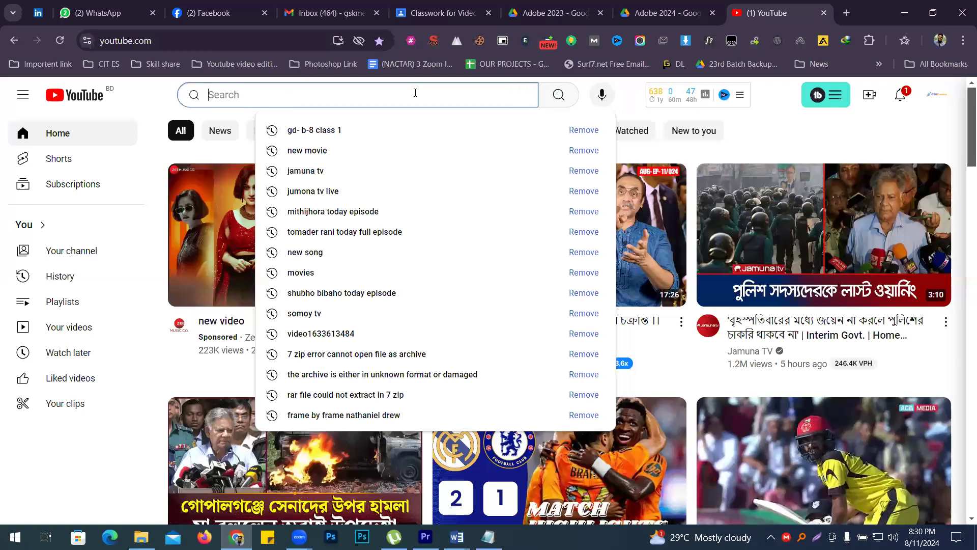
type("k")
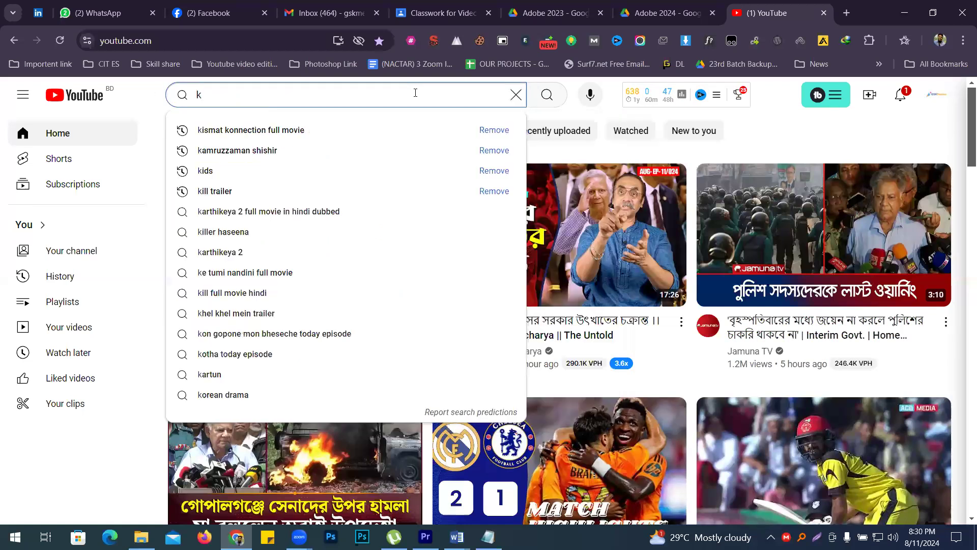
type("gf title")
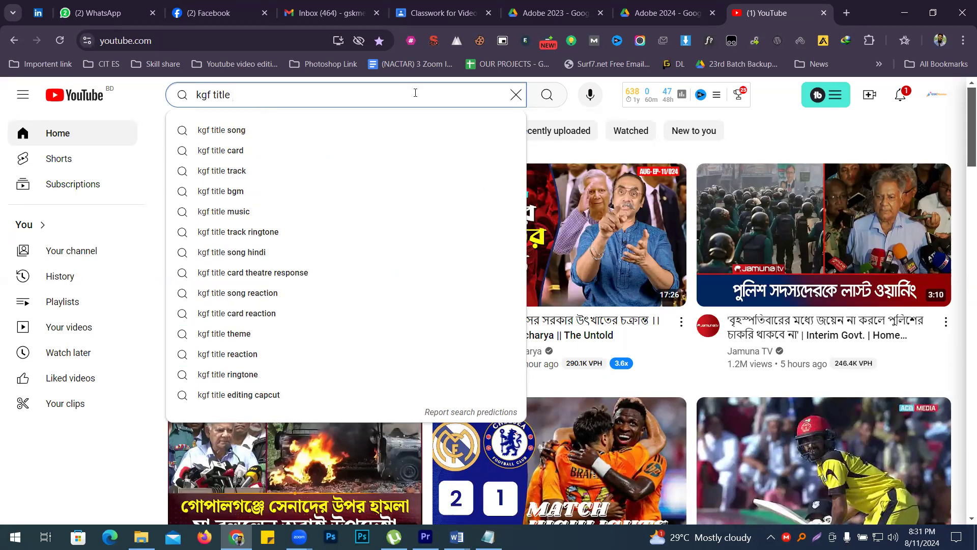
left_click(316, 136)
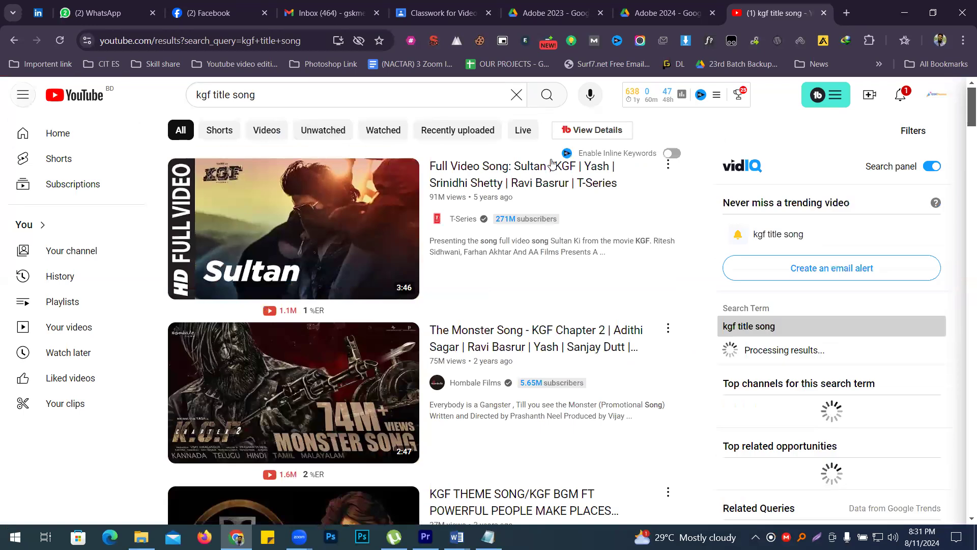
Open the Full Video Song: Sultan KGF result in a new tab, skip the ad, advance to 0:24, and pause
middle_click(583, 181)
left_click(760, 15)
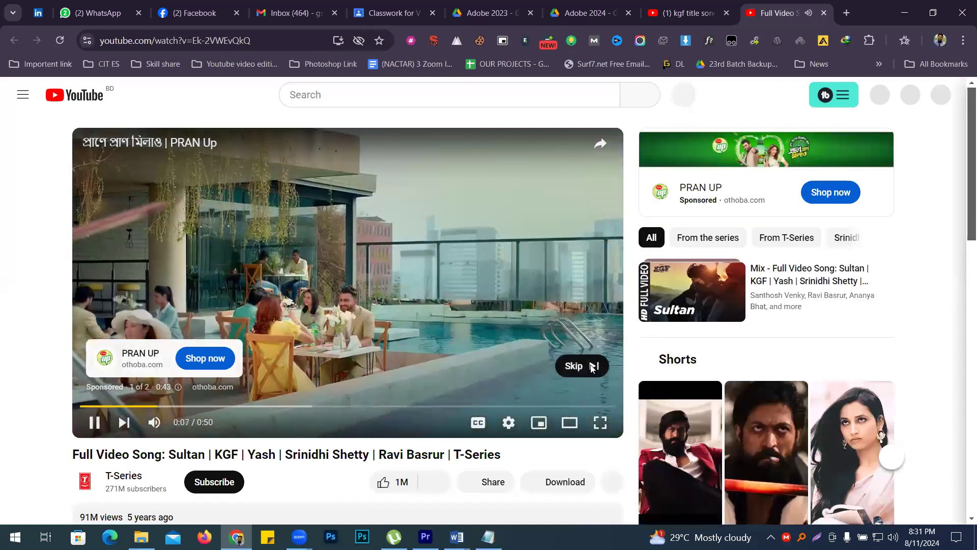
left_click(590, 365)
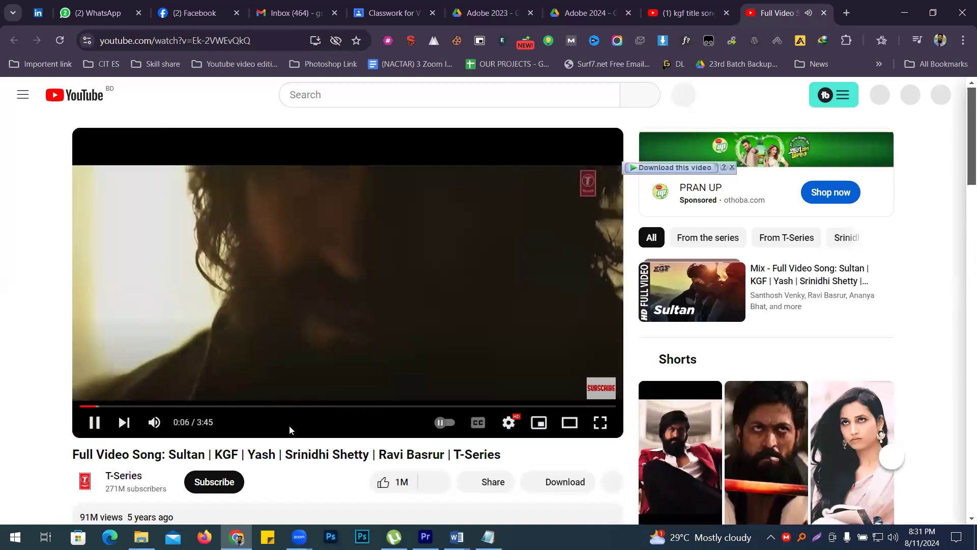
key("Right")
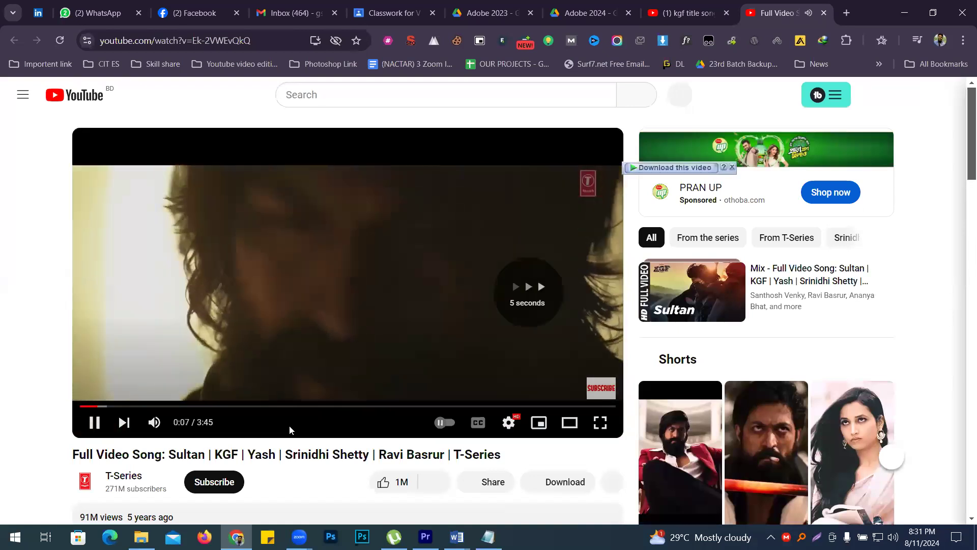
key("Down")
key("Right")
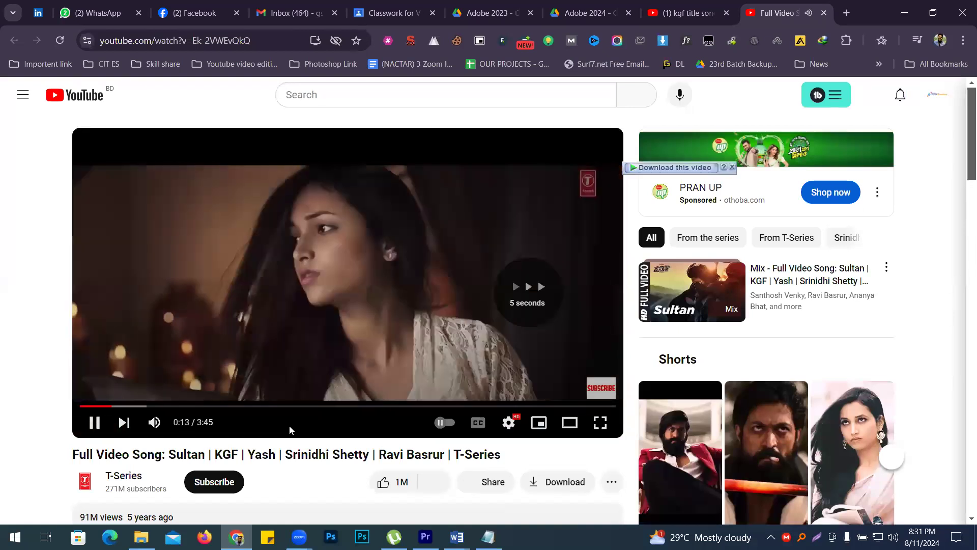
key("Right")
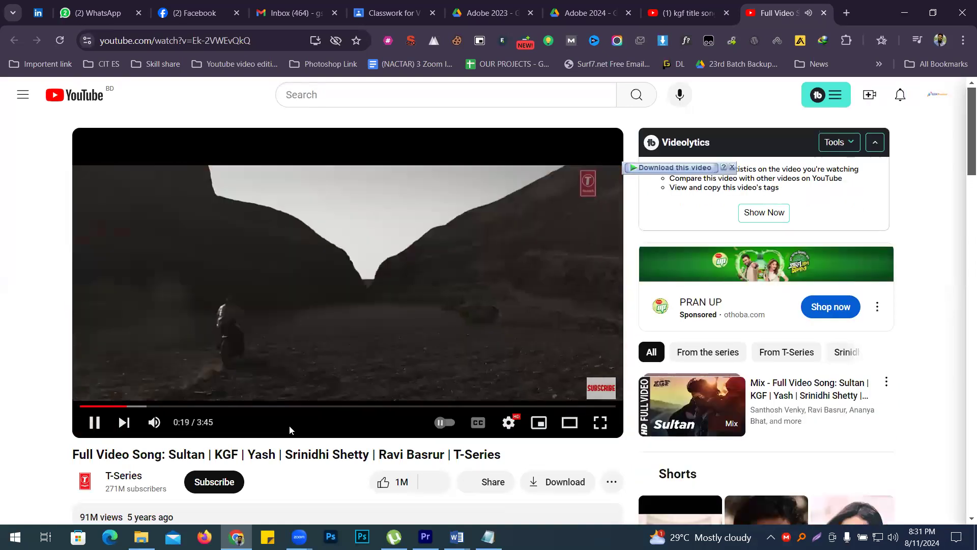
key("Right")
key("space")
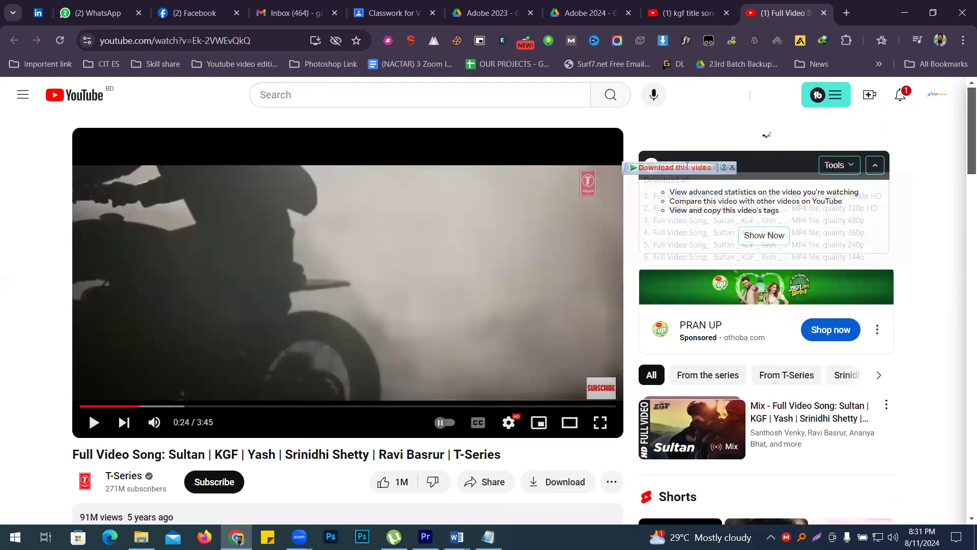
Download the Sultan KGF full video song as a 1080p HD MP4 file, saving it to the Desktop folder
left_click(677, 168)
left_click(865, 195)
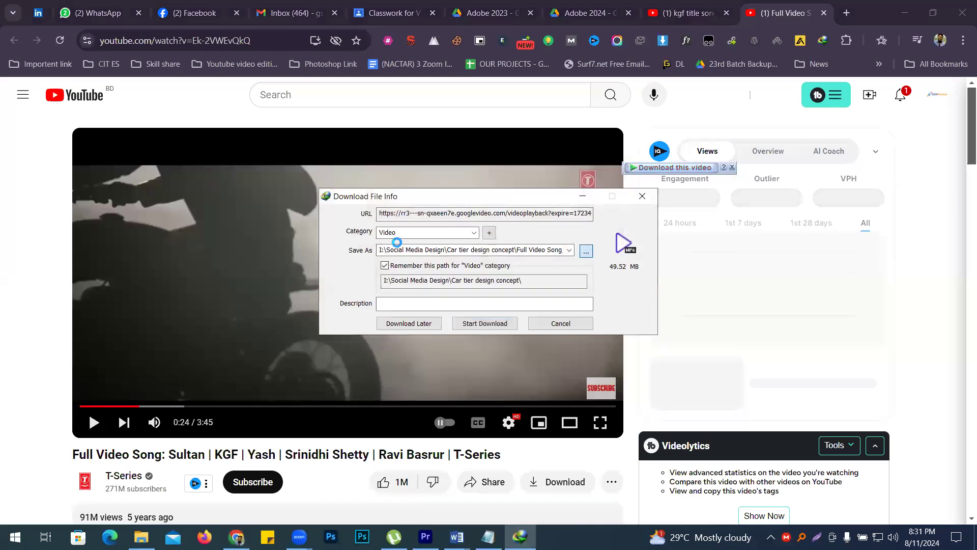
left_click(371, 273)
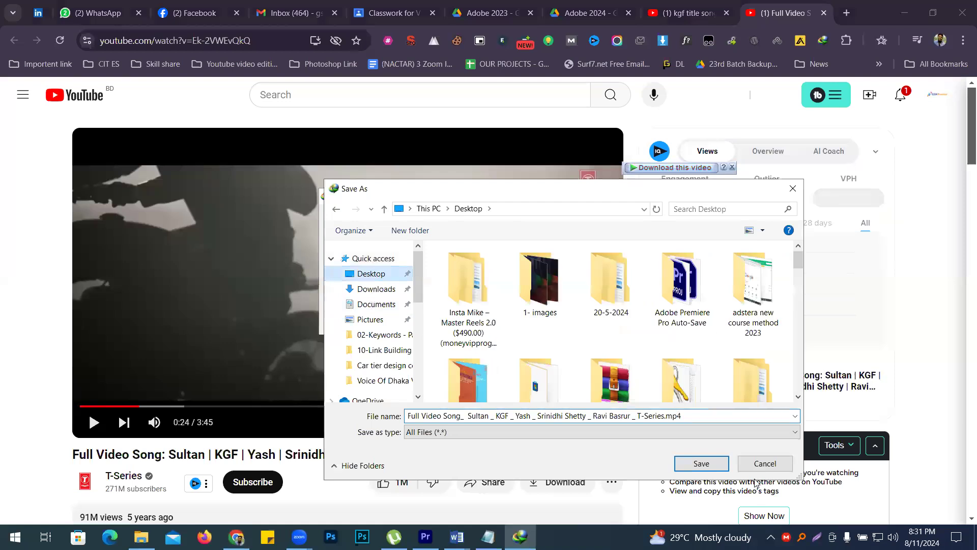
left_click(701, 463)
left_click(492, 323)
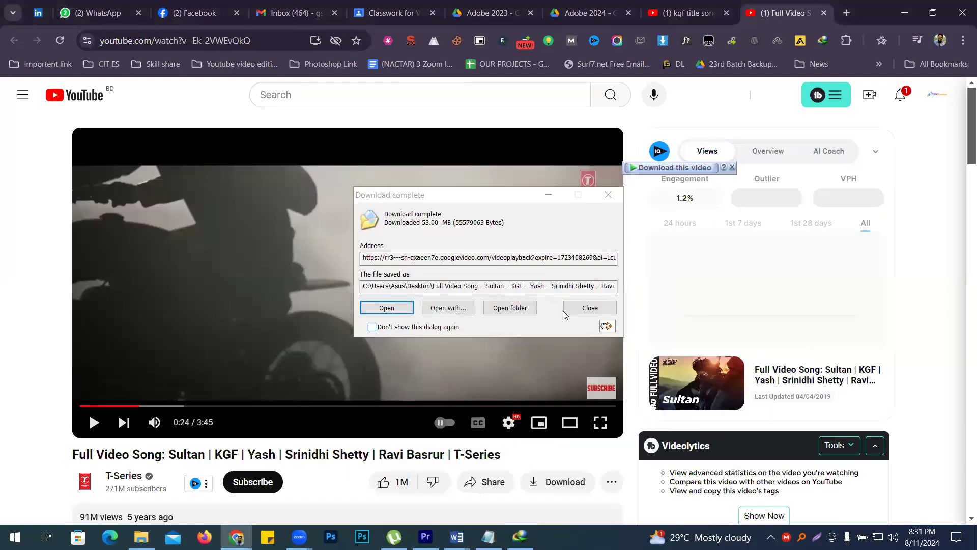
left_click(567, 311)
Close the Sultan video's page and search for "guru randhawa song" in place of the KGF title song query
left_click(689, 13)
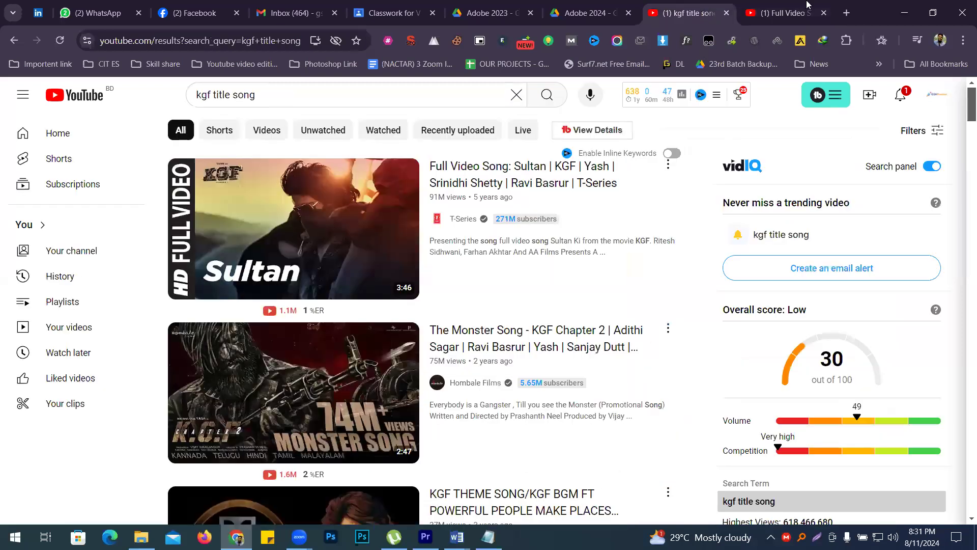
left_click(823, 13)
left_click_drag(254, 95, 156, 100)
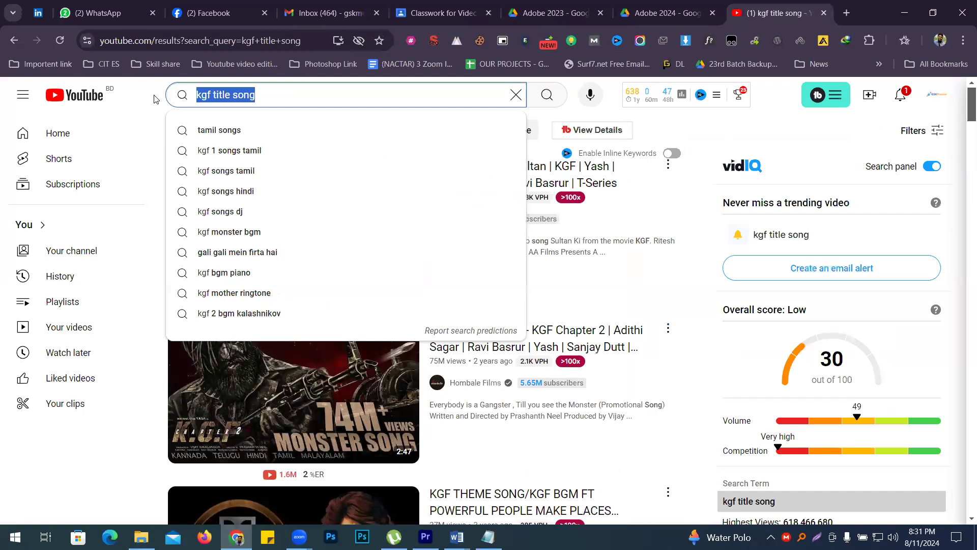
key("BackSpace")
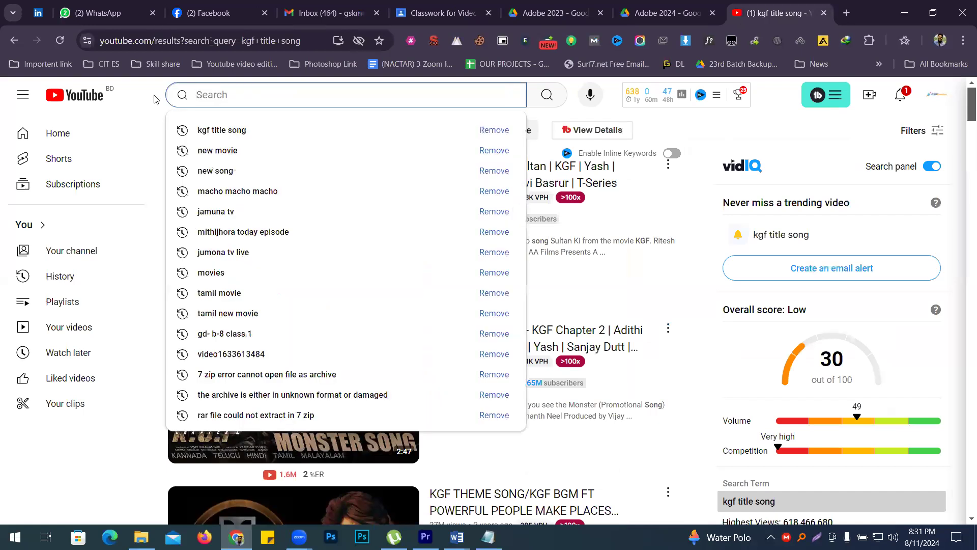
type("guru")
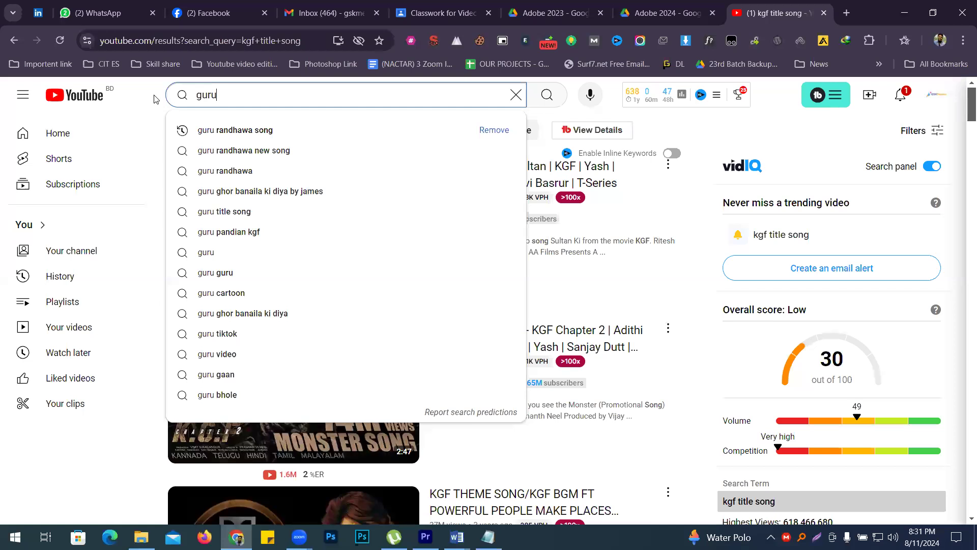
left_click(239, 130)
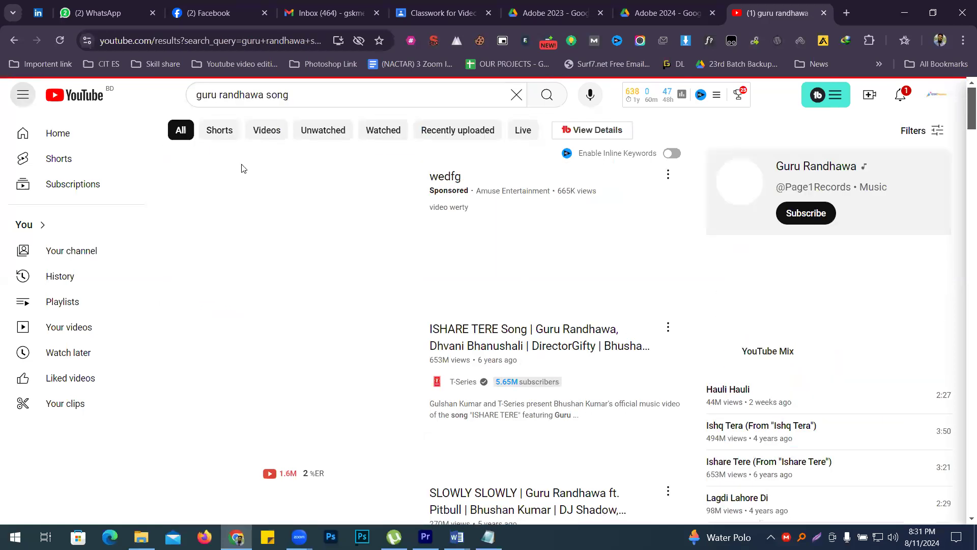
Look through the Guru Randhawa song results for a suitable music video, checking titles and thumbnails
scroll(660, 230, "down", 8)
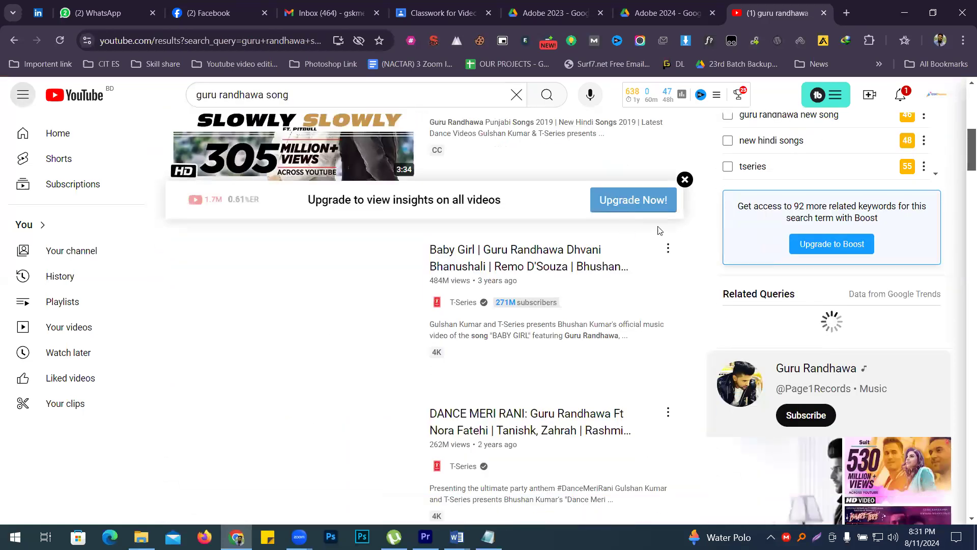
scroll(692, 257, "down", 10)
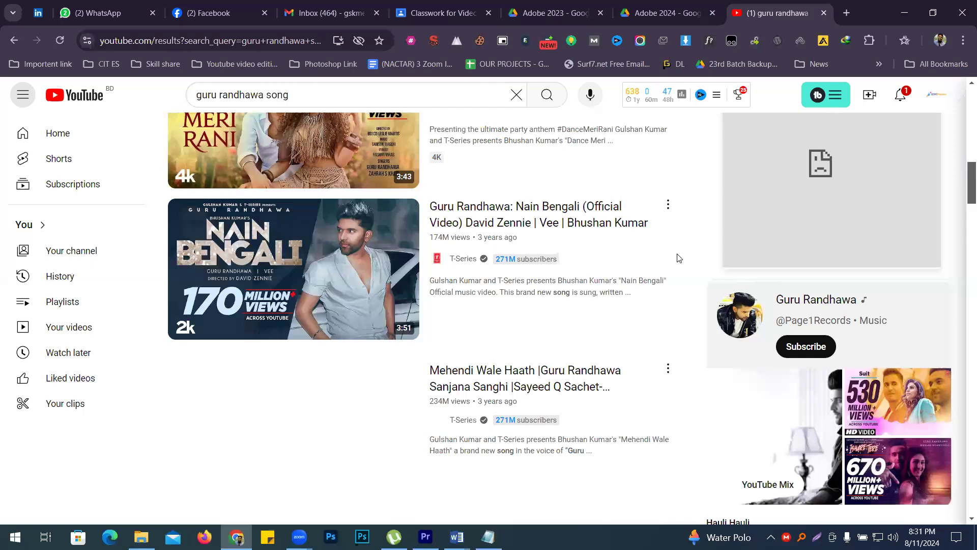
scroll(677, 259, "down", 14)
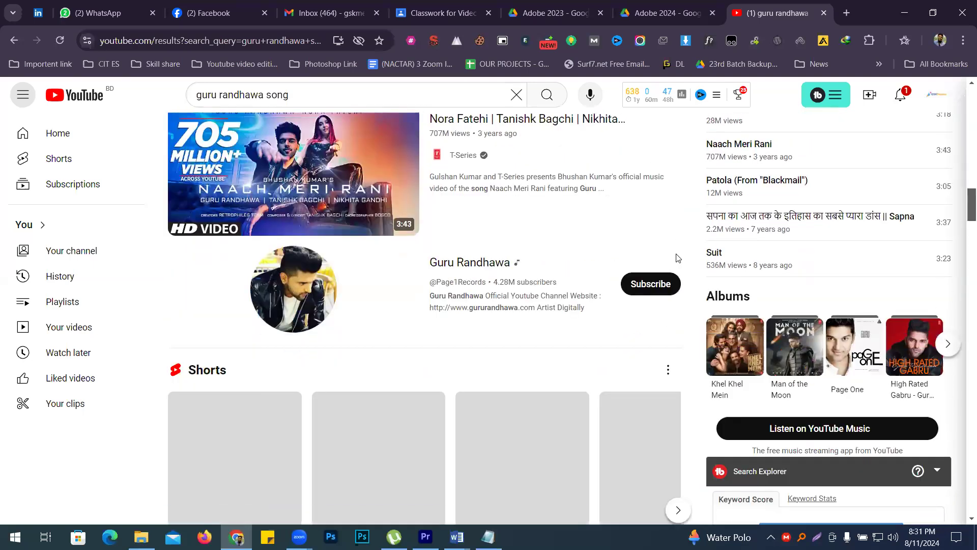
scroll(677, 259, "down", 17)
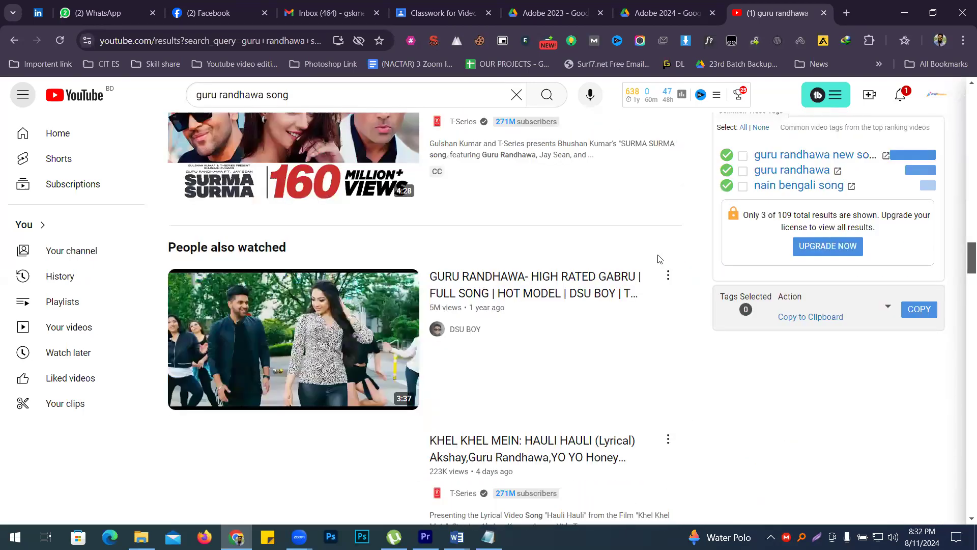
scroll(657, 261, "down", 5)
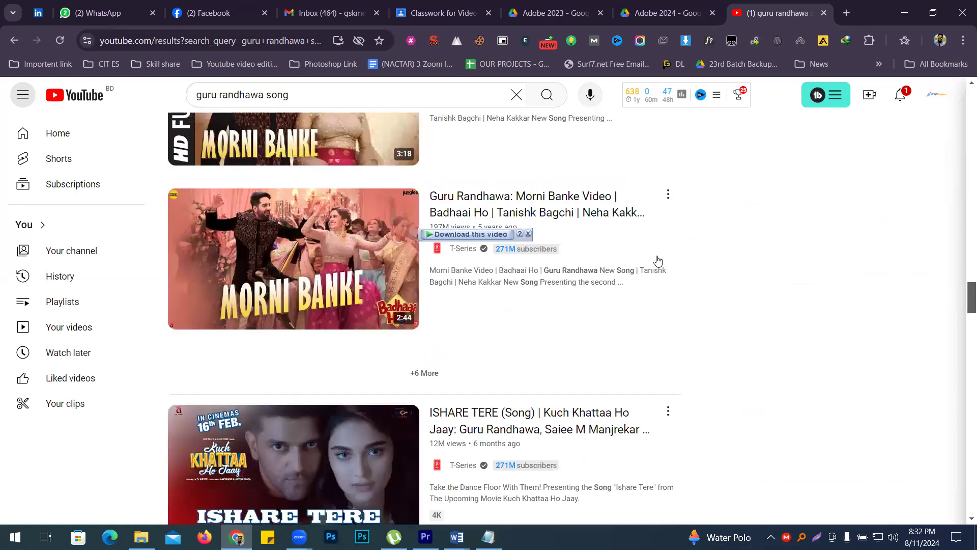
scroll(658, 261, "down", 15)
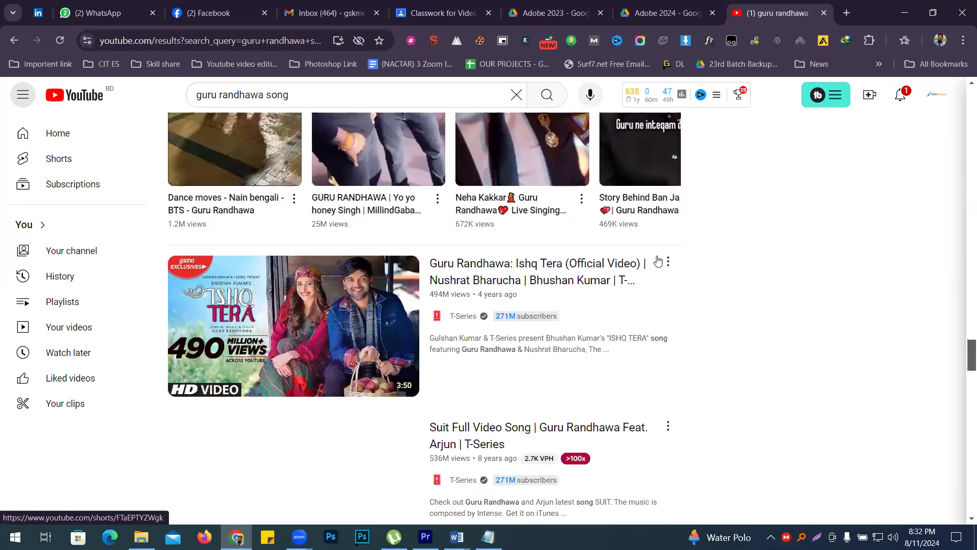
scroll(657, 261, "down", 15)
scroll(658, 261, "down", 18)
scroll(657, 261, "down", 8)
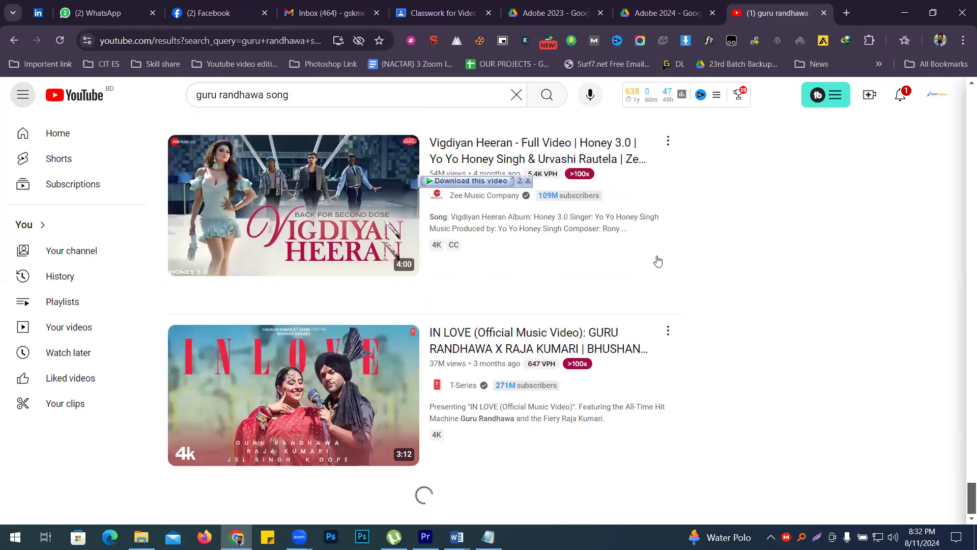
scroll(677, 276, "down", 19)
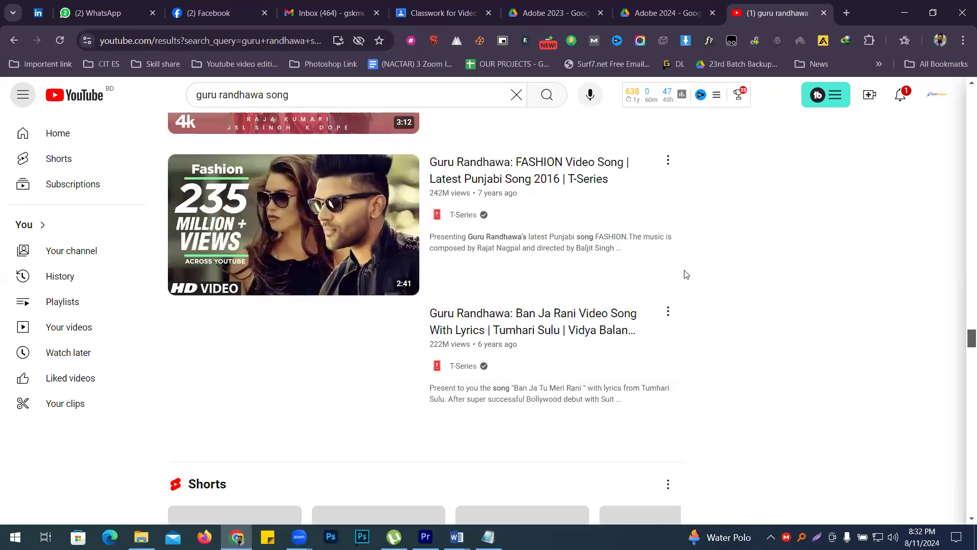
scroll(699, 276, "down", 13)
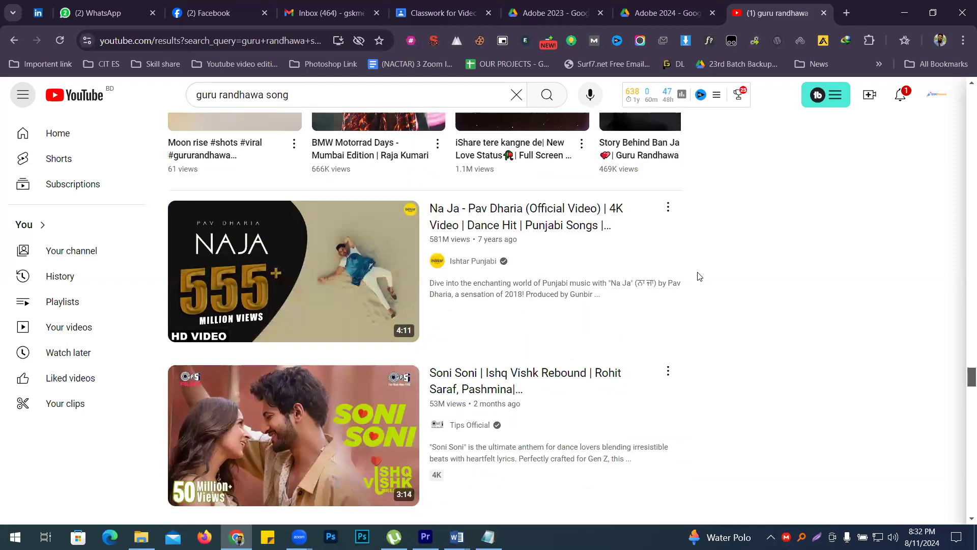
scroll(745, 267, "down", 5)
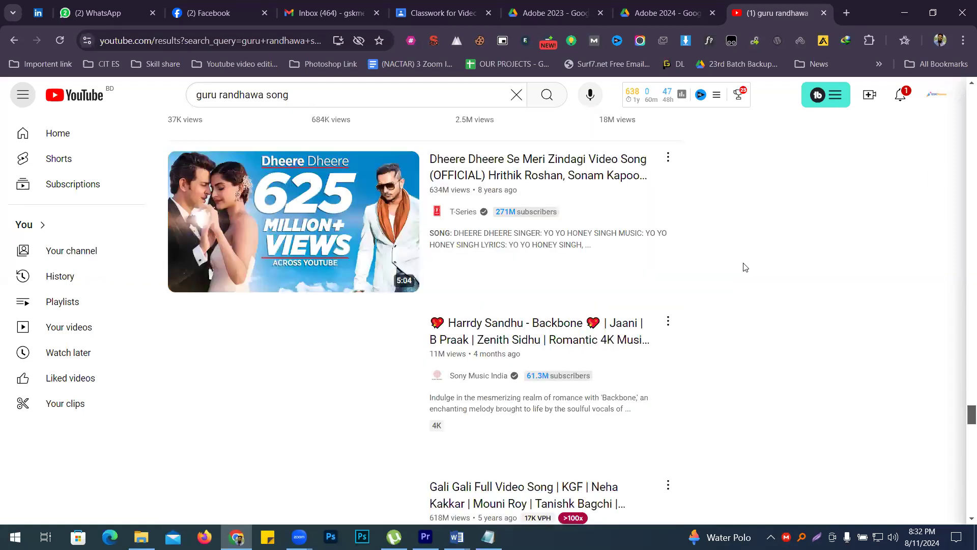
scroll(745, 267, "down", 15)
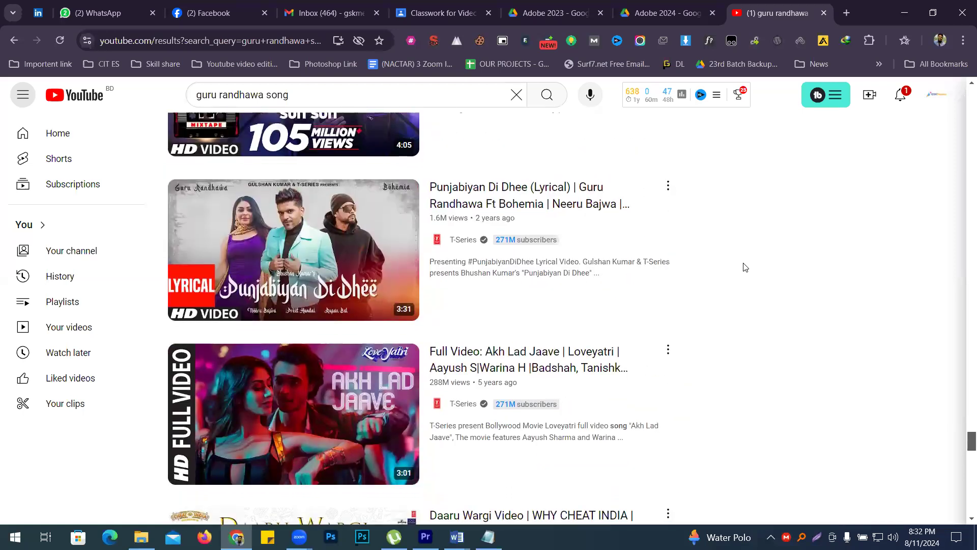
scroll(745, 267, "down", 4)
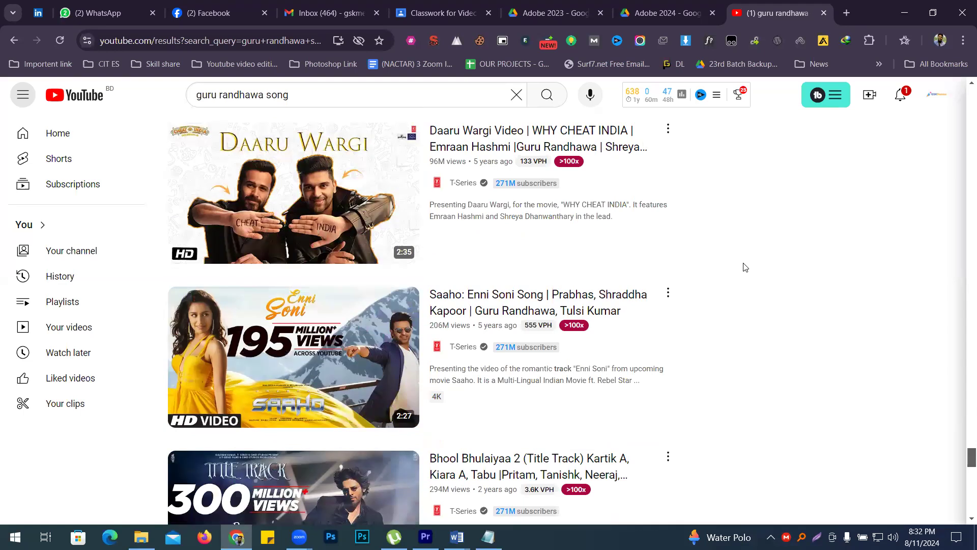
scroll(745, 267, "down", 20)
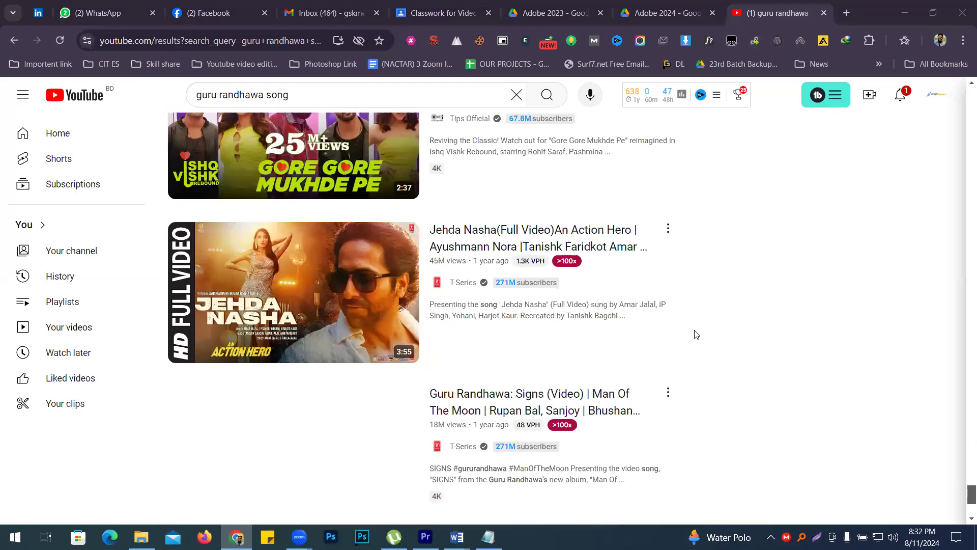
scroll(731, 307, "down", 13)
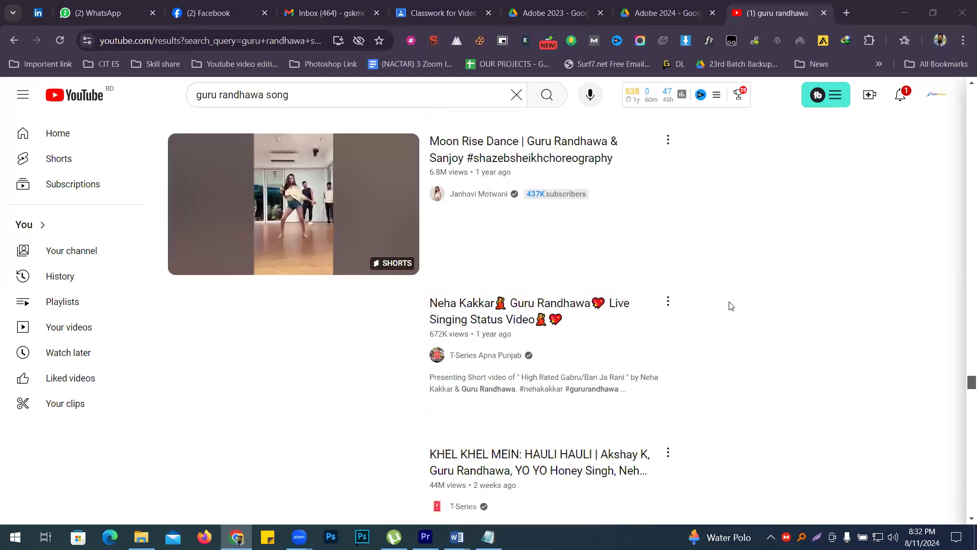
scroll(727, 298, "down", 6)
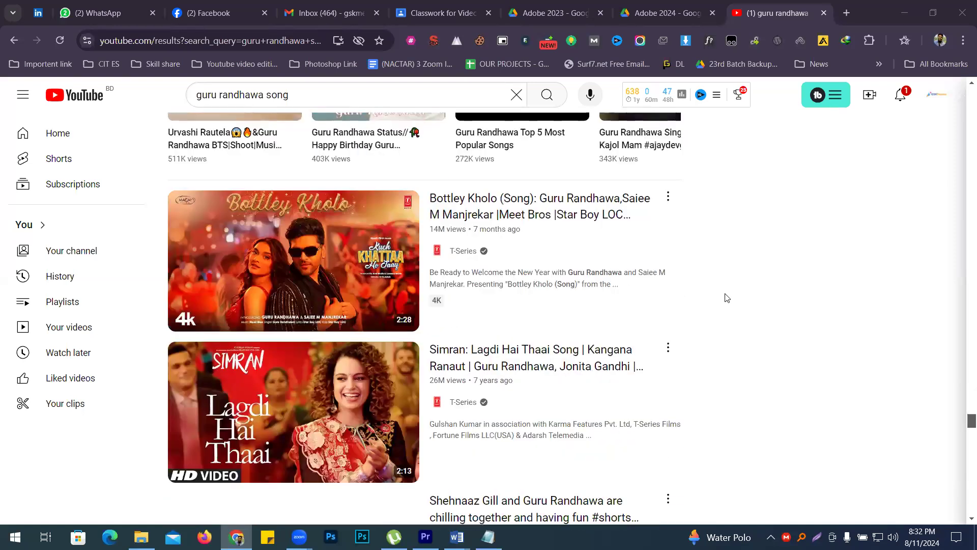
scroll(752, 256, "down", 5)
scroll(753, 257, "down", 11)
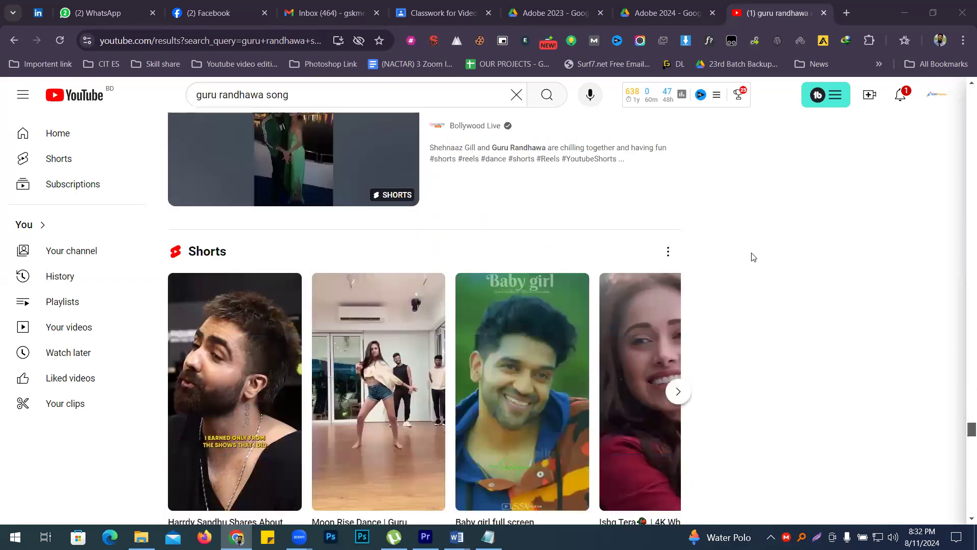
scroll(753, 257, "down", 1)
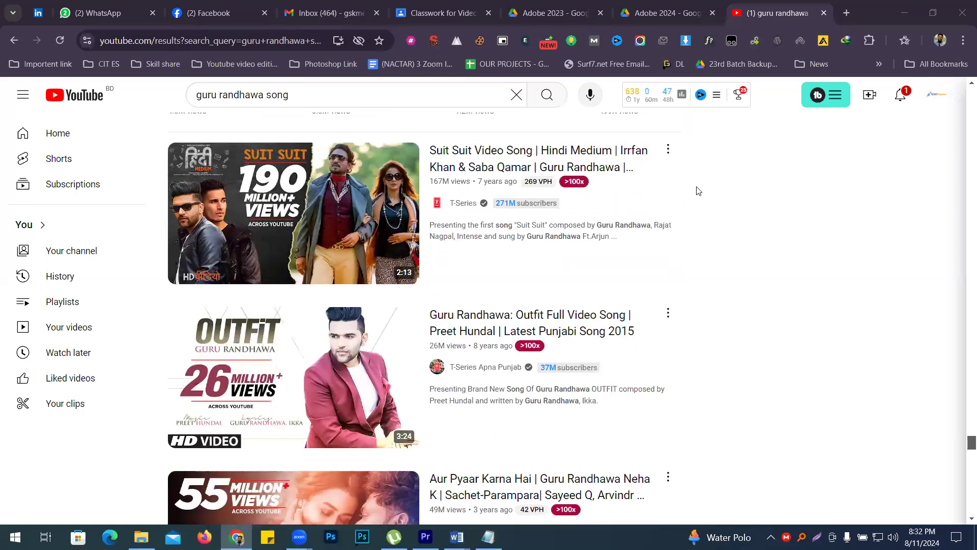
scroll(704, 196, "down", 5)
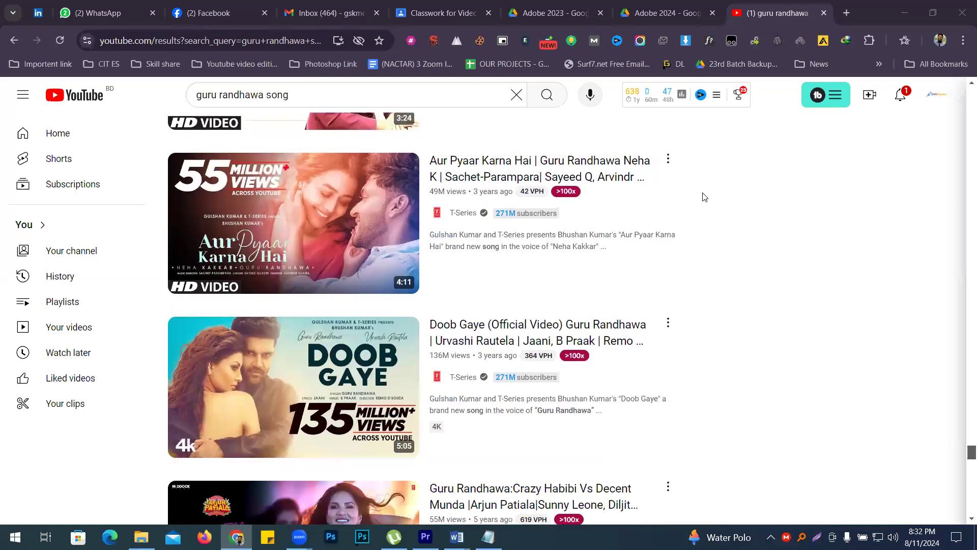
scroll(704, 197, "up", 3)
mouse_move(658, 220)
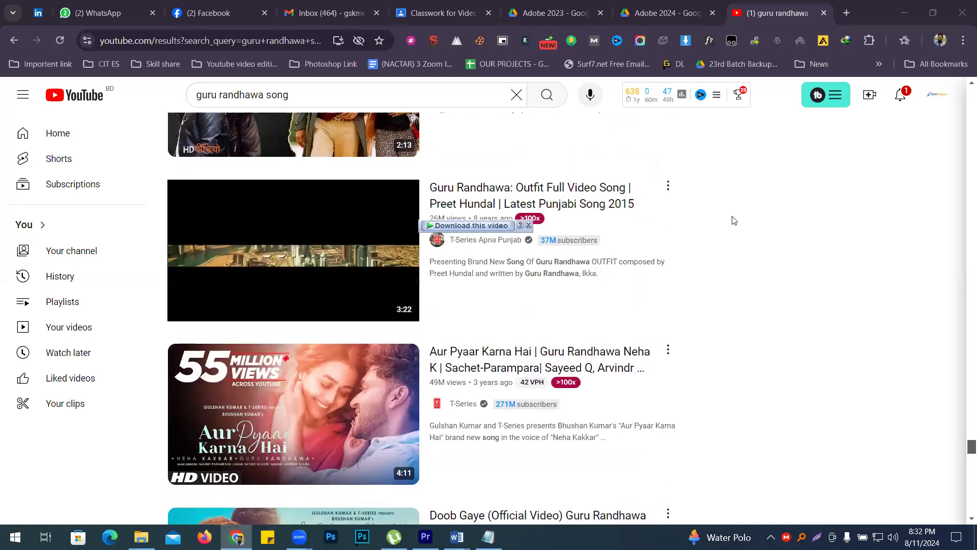
scroll(772, 226, "up", 2)
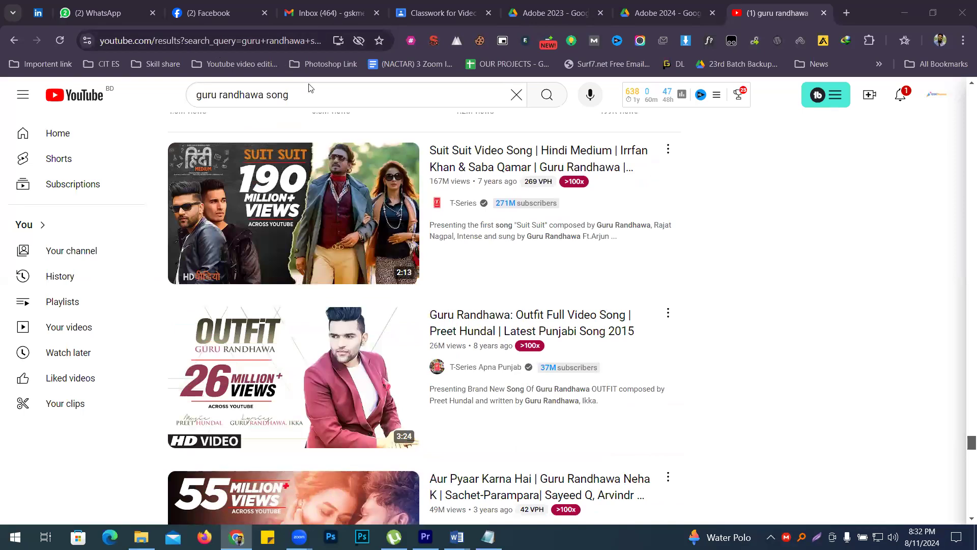
Extend the search query to "guru randhawa song irrfan khan", run it and dismiss the download manager's warning
left_click(345, 96)
type("i")
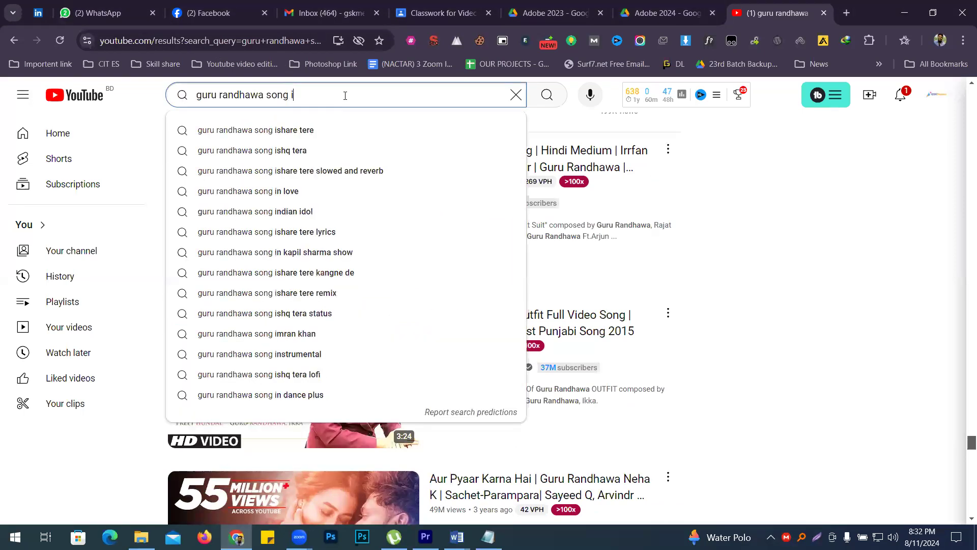
type("rrfan khan")
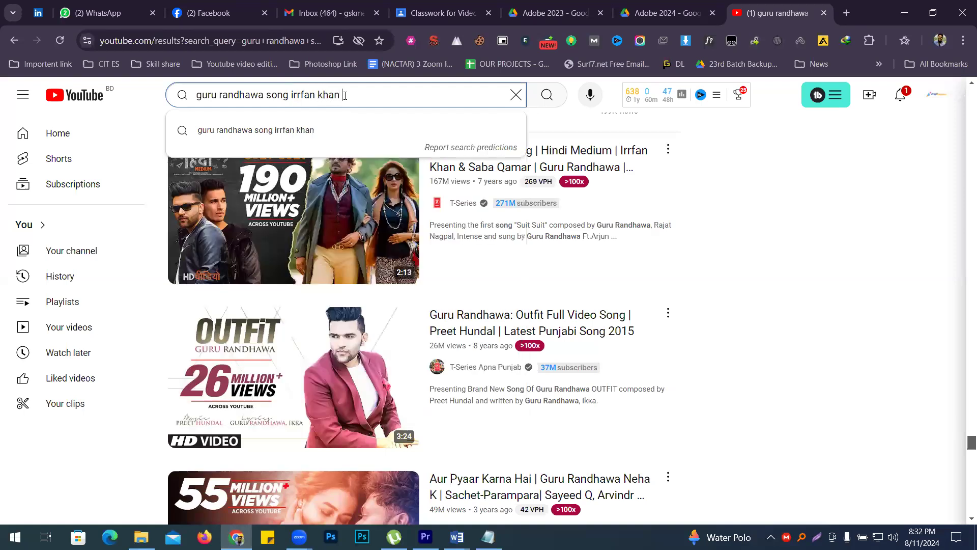
key("Return")
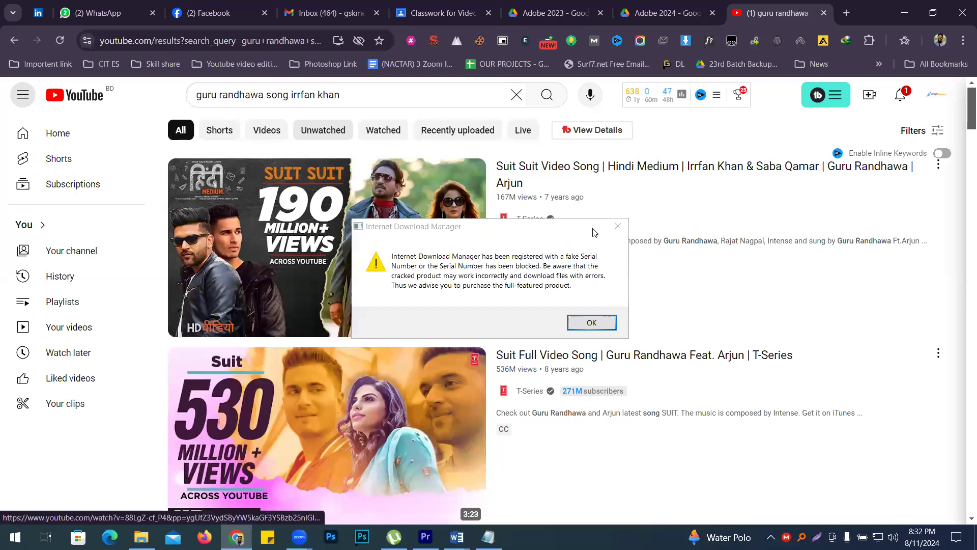
key("Return")
Open the Patola Song video from the results and dismiss the download manager's purchase offer
scroll(345, 344, "down", 4)
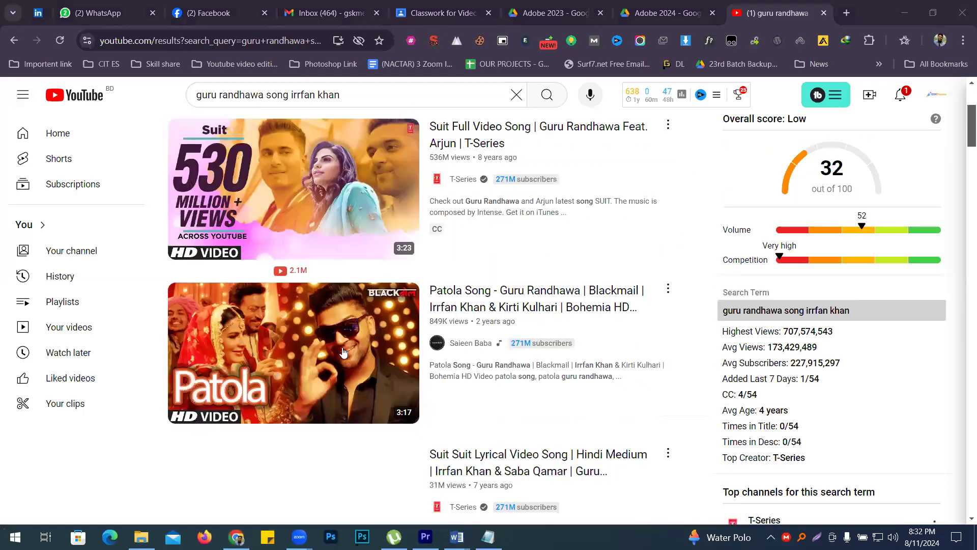
left_click(345, 344)
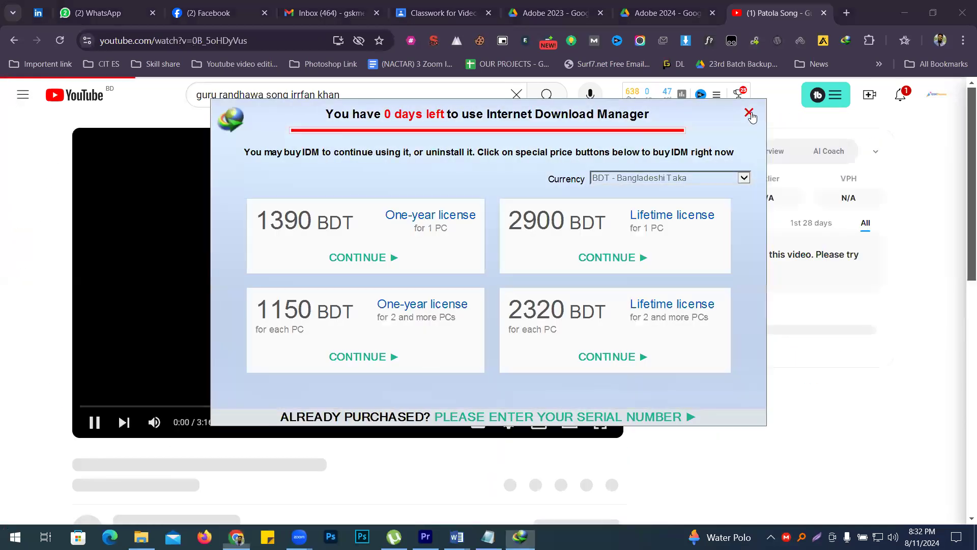
left_click(749, 113)
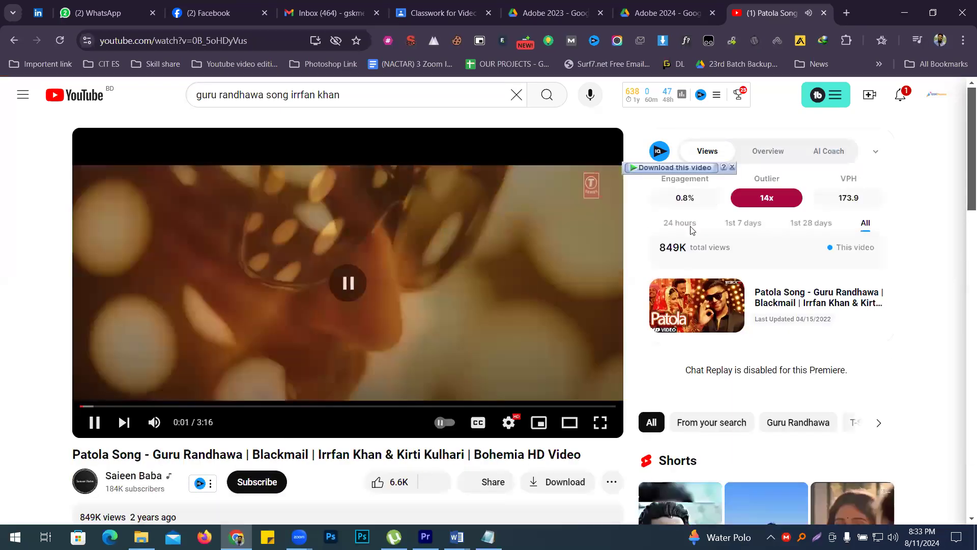
Download the Patola Song video as an MP4 in 1080p HD to the Desktop and close the completion dialog
left_click(671, 167)
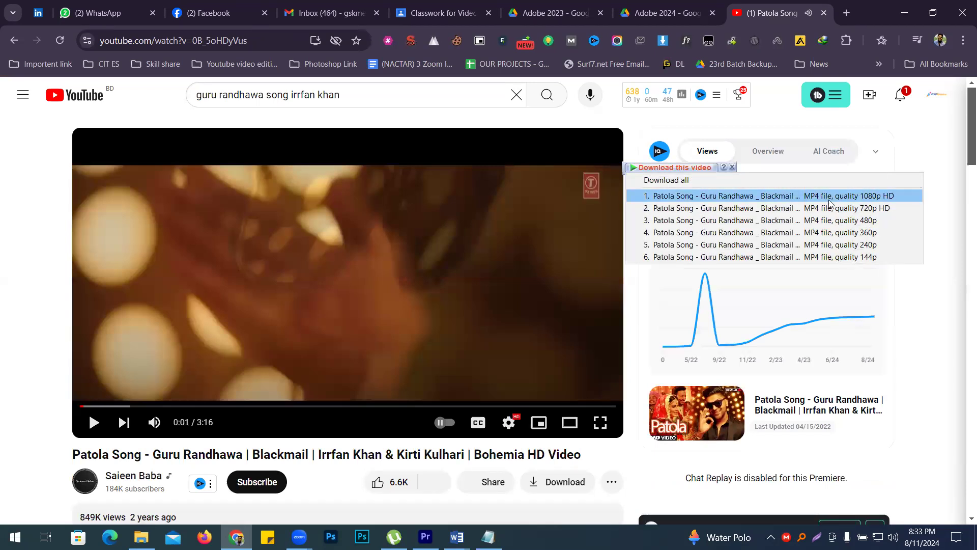
left_click(829, 200)
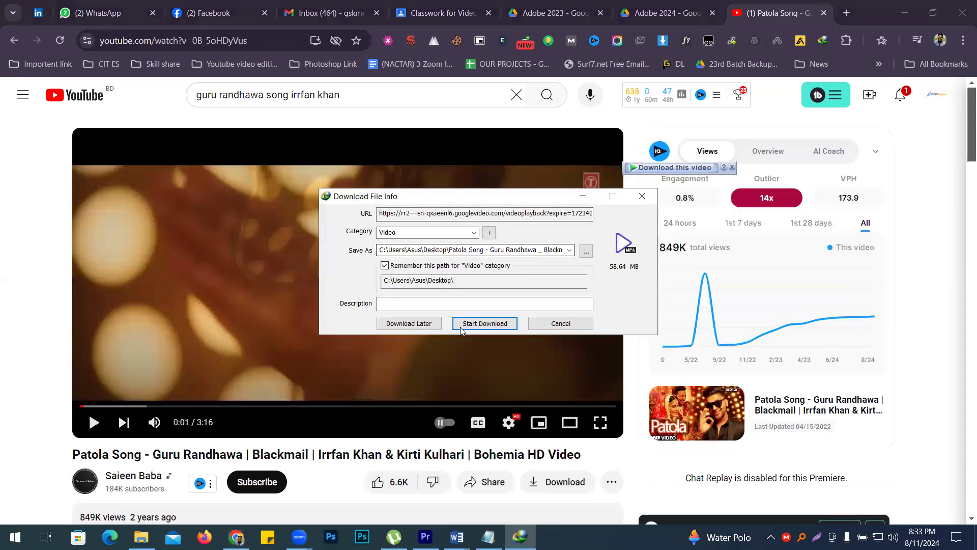
left_click(467, 323)
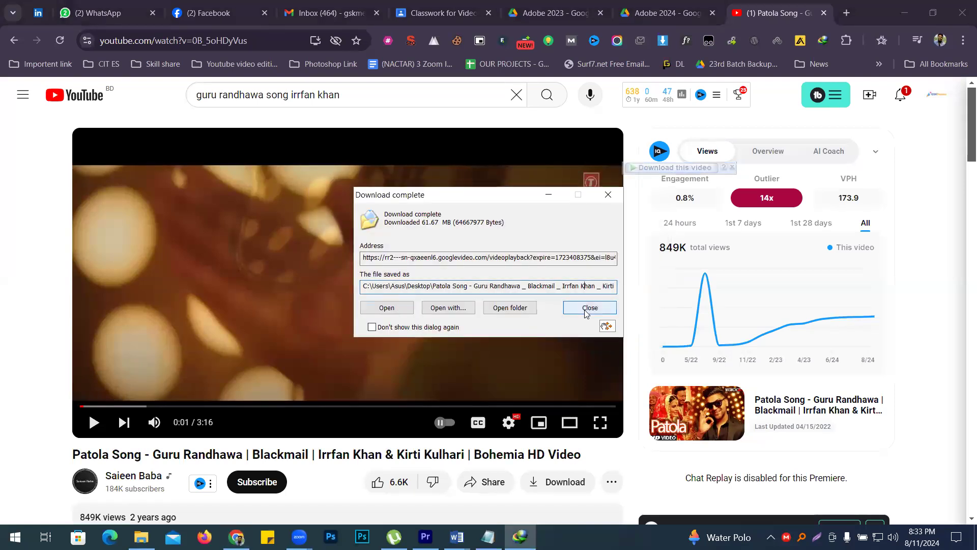
left_click(588, 308)
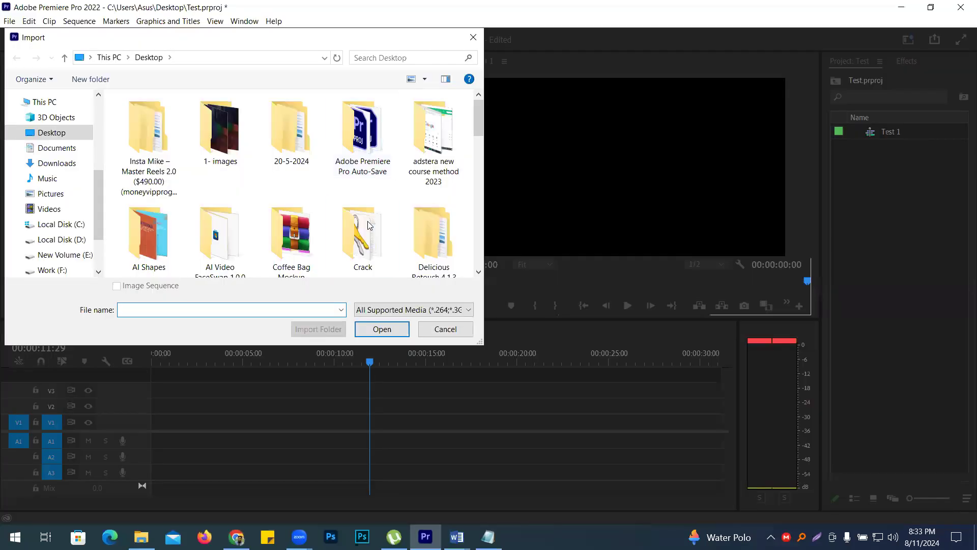
Switch to Premiere Pro and import the Sultan full video song and the Patola Song video from the Desktop into the Test project
scroll(326, 219, "down", 1)
left_click(443, 392)
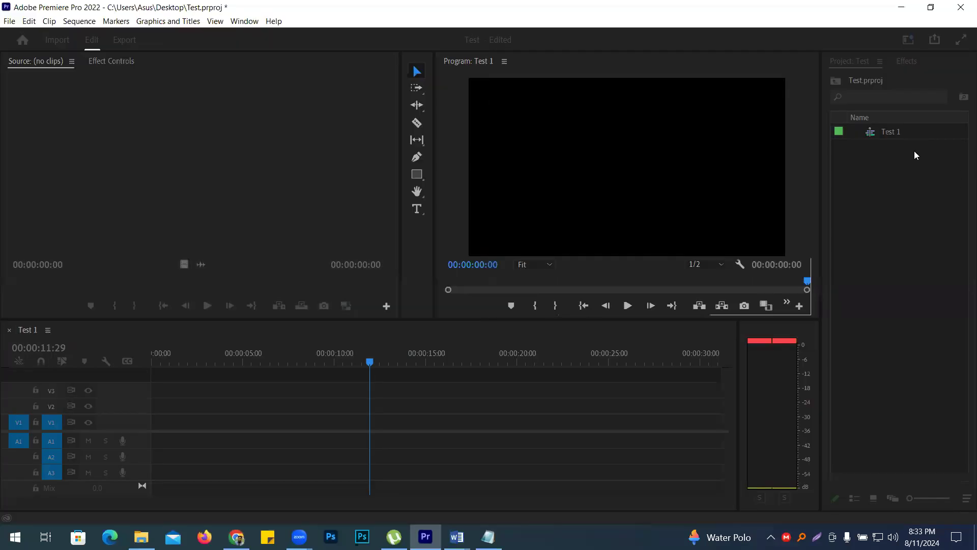
double_click(885, 204)
scroll(338, 185, "down", 4)
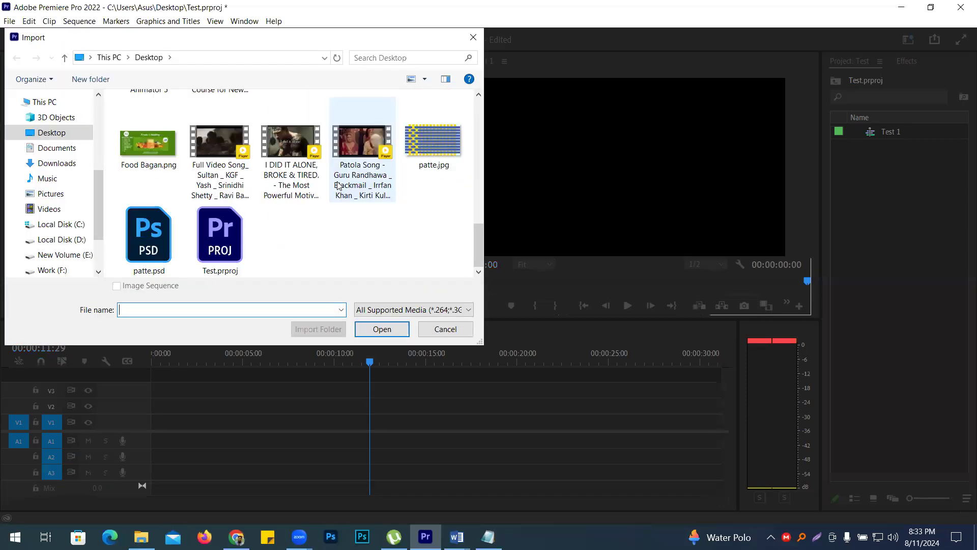
left_click(197, 157)
left_click(361, 153)
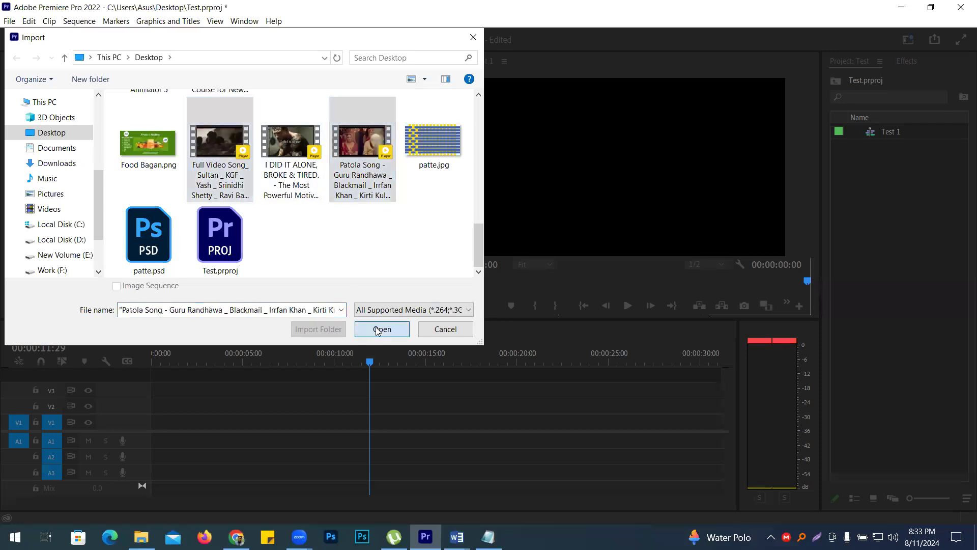
left_click(381, 329)
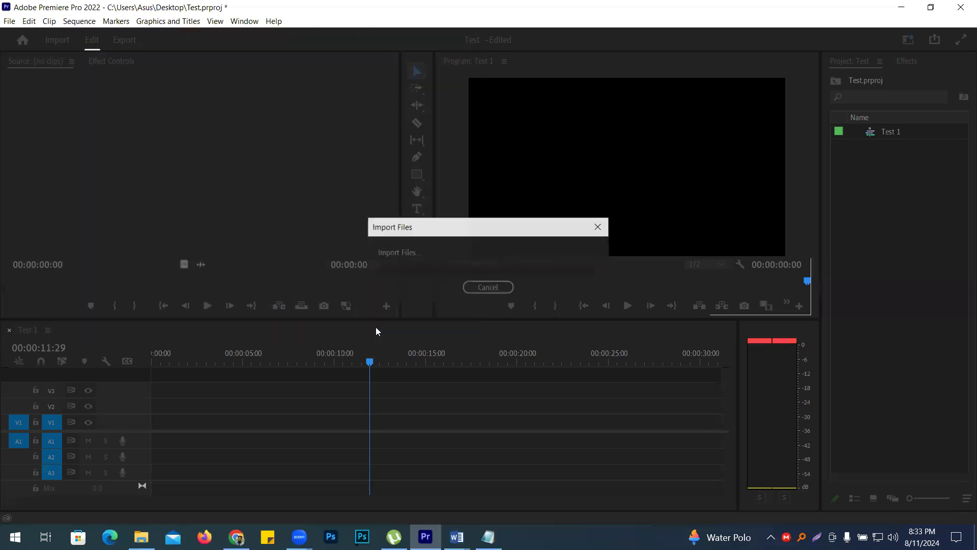
left_click(879, 226)
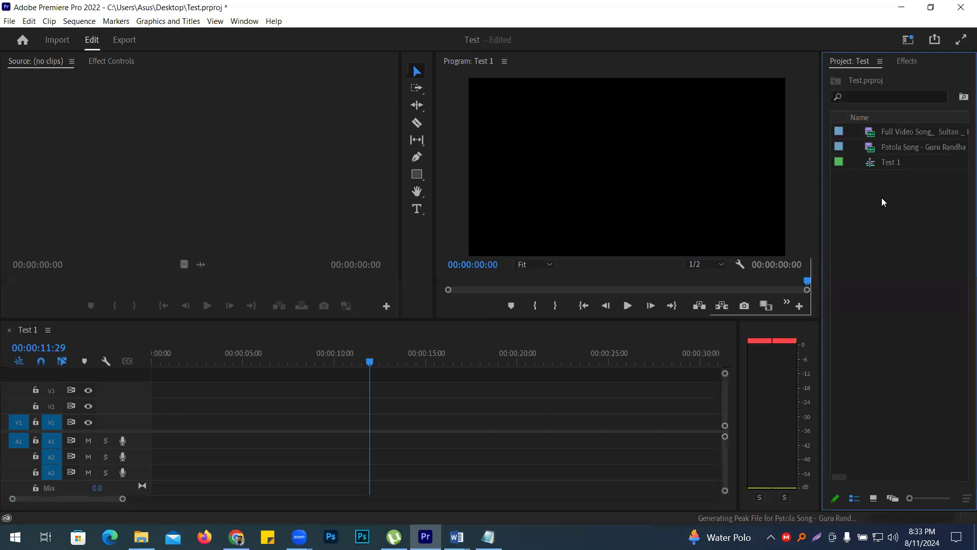
Place only the Sultan song's audio at the start of track A1, return the timeline playhead to 00:00:00:00 and mute that track
double_click(897, 134)
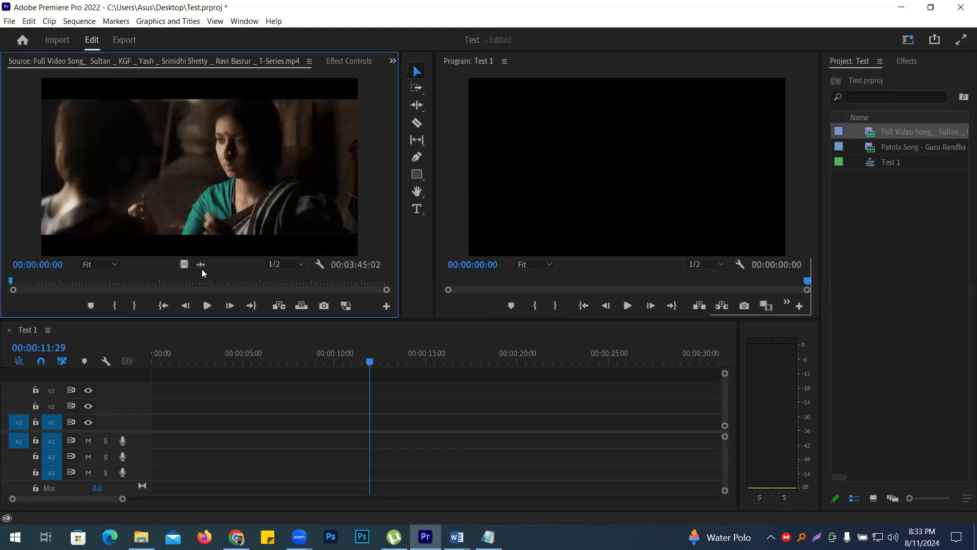
left_click_drag(207, 316, 145, 445)
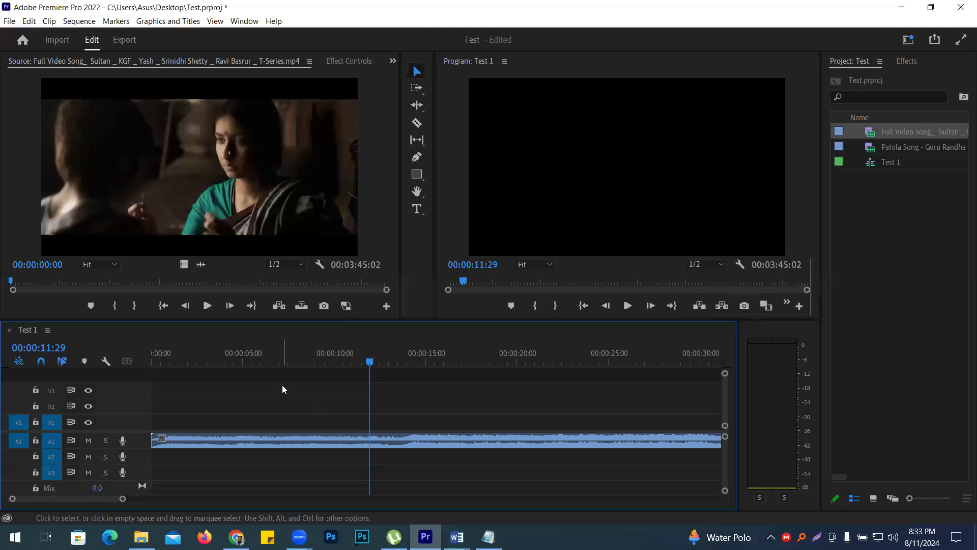
left_click_drag(369, 362, 31, 371)
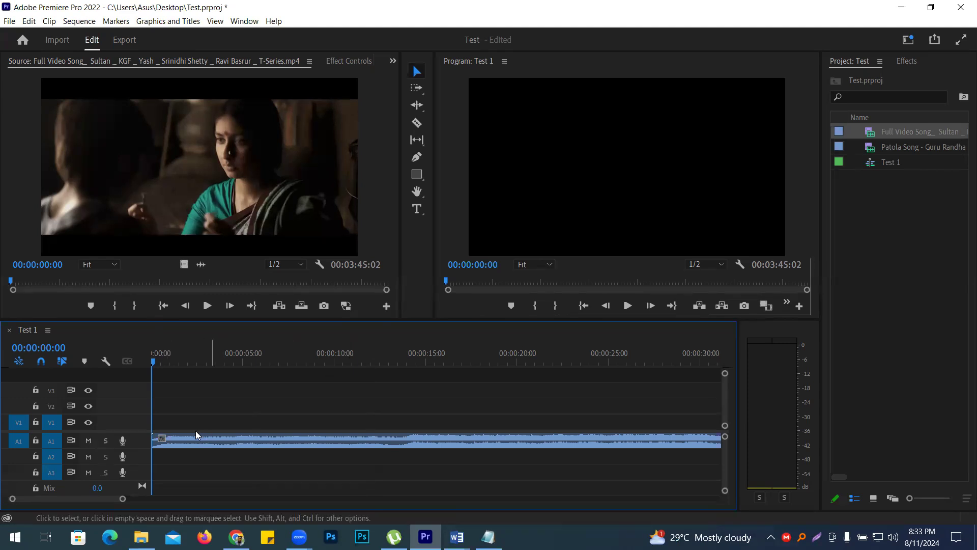
left_click(92, 444)
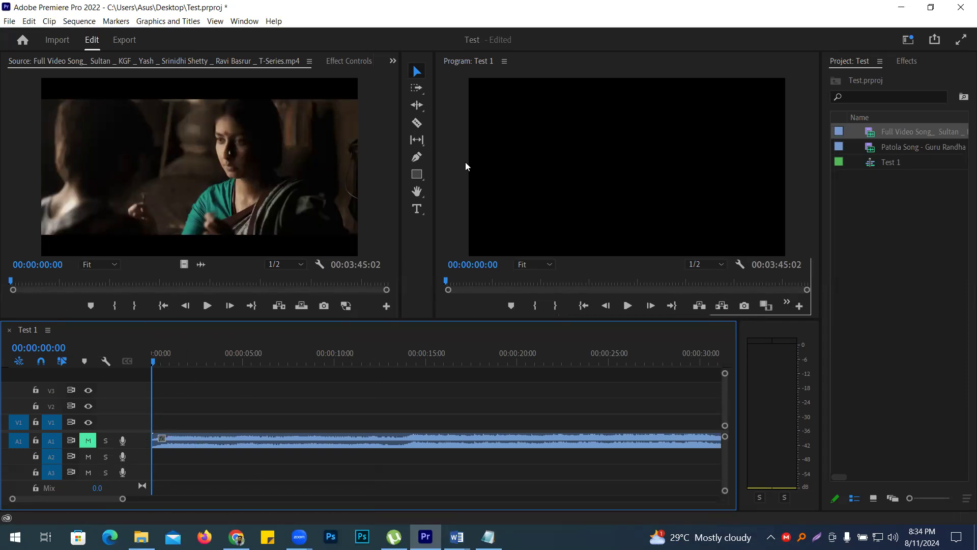
Open the Patola Song clip in the Source Monitor and play it up to about 00:00:11:02
double_click(897, 148)
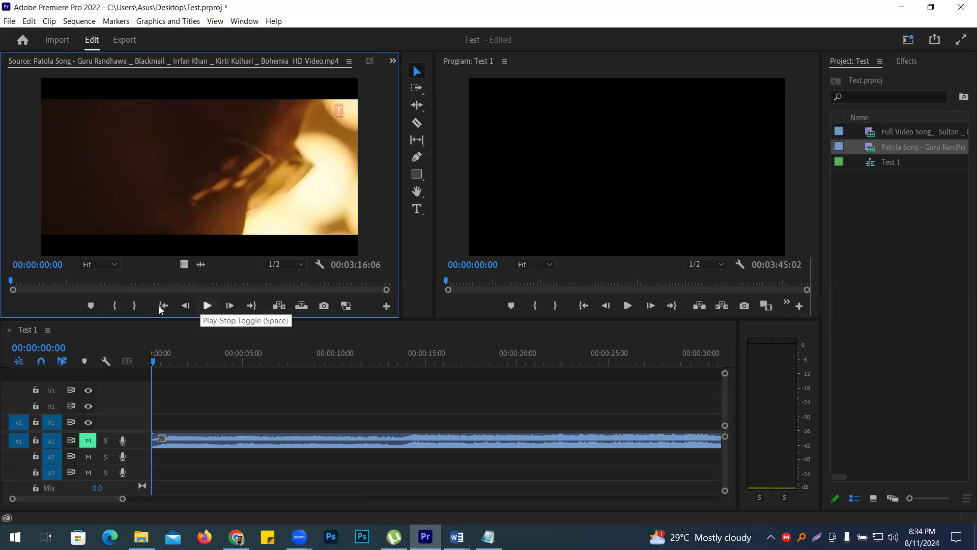
left_click(207, 305)
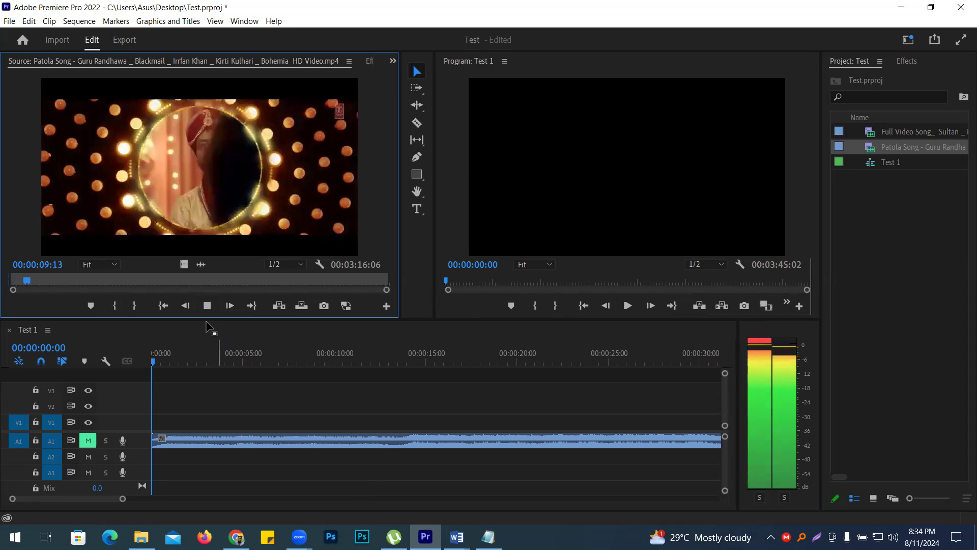
left_click(207, 307)
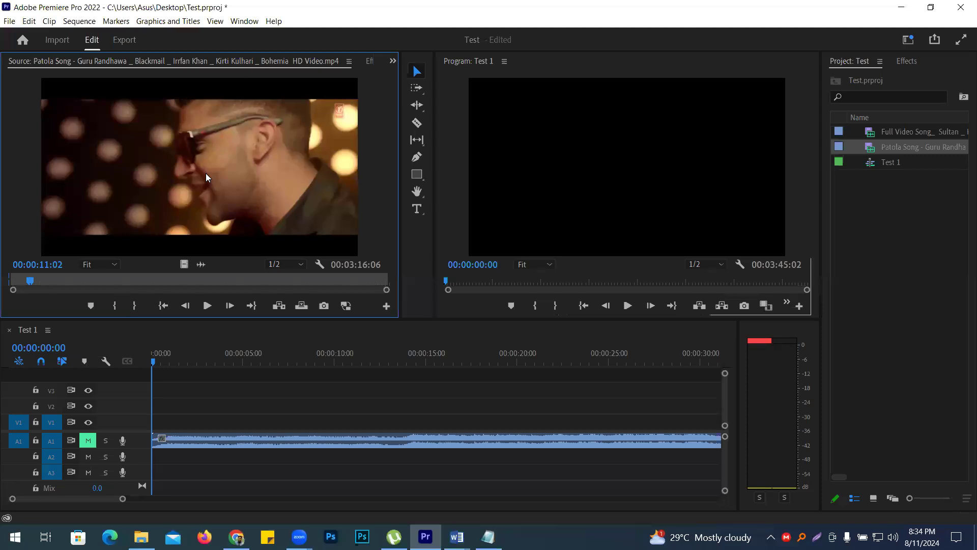
Mark the source Out point at 00:00:10:13, just before the cut to the singer, and place only that video range at the start of V1
left_click(185, 306)
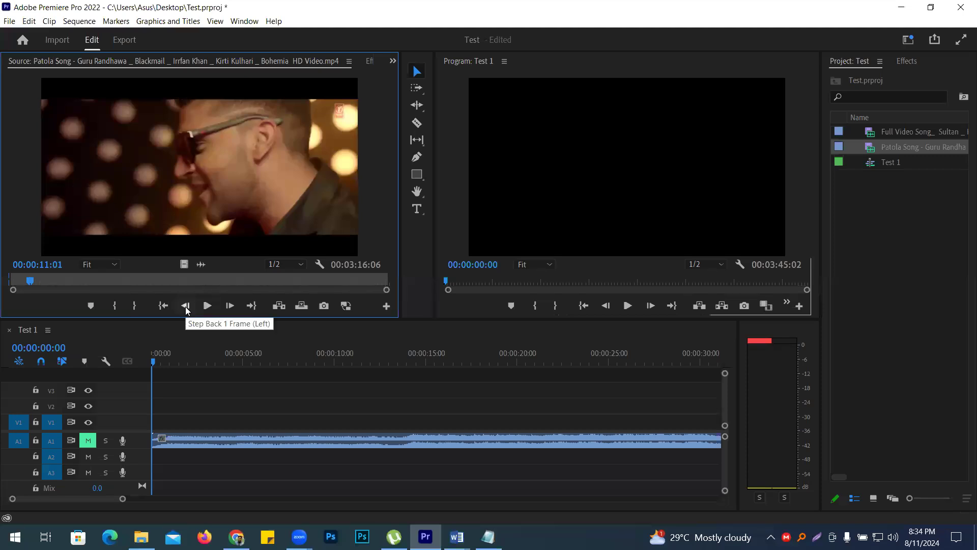
left_click(185, 305)
left_click(186, 306)
left_click(185, 306)
left_click(186, 306)
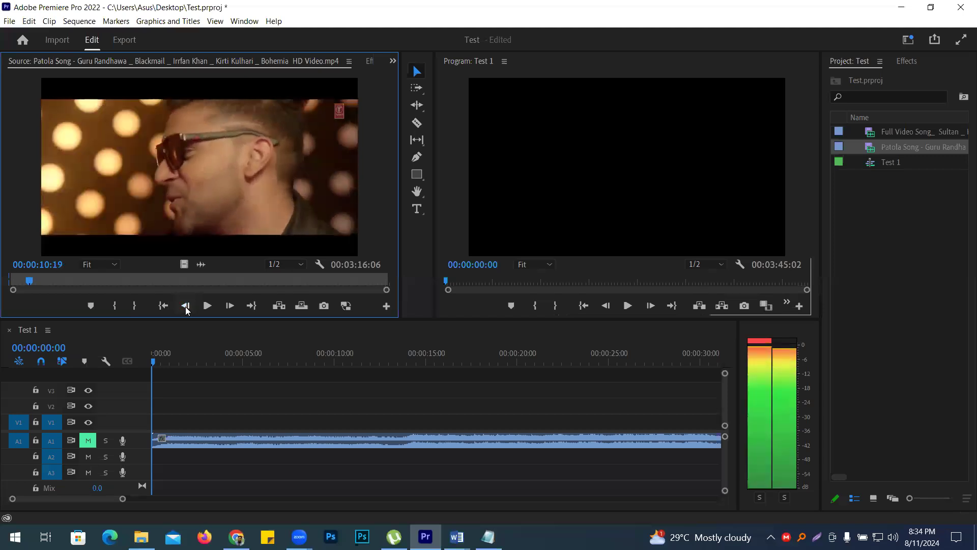
left_click(185, 306)
left_click(185, 306)
left_click(185, 306)
left_click(185, 305)
left_click(186, 306)
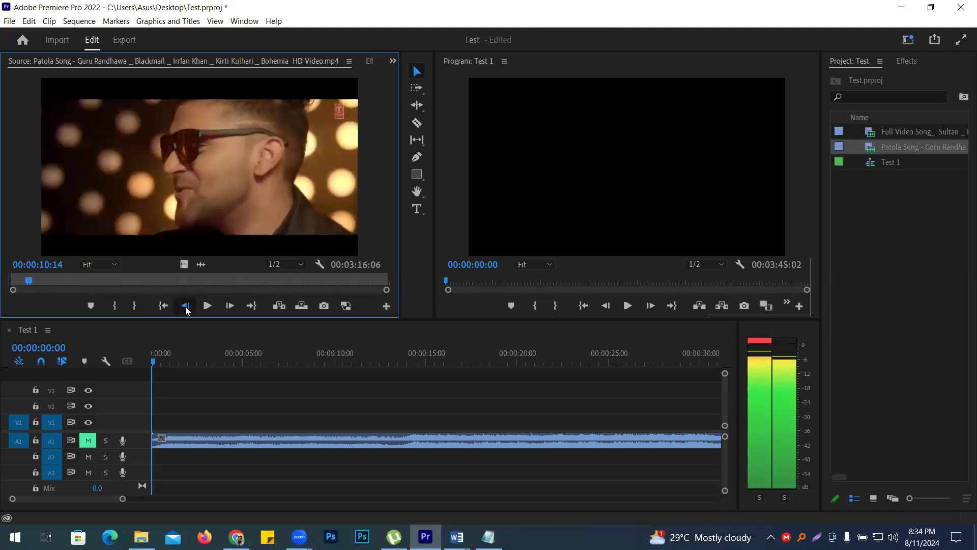
left_click(185, 306)
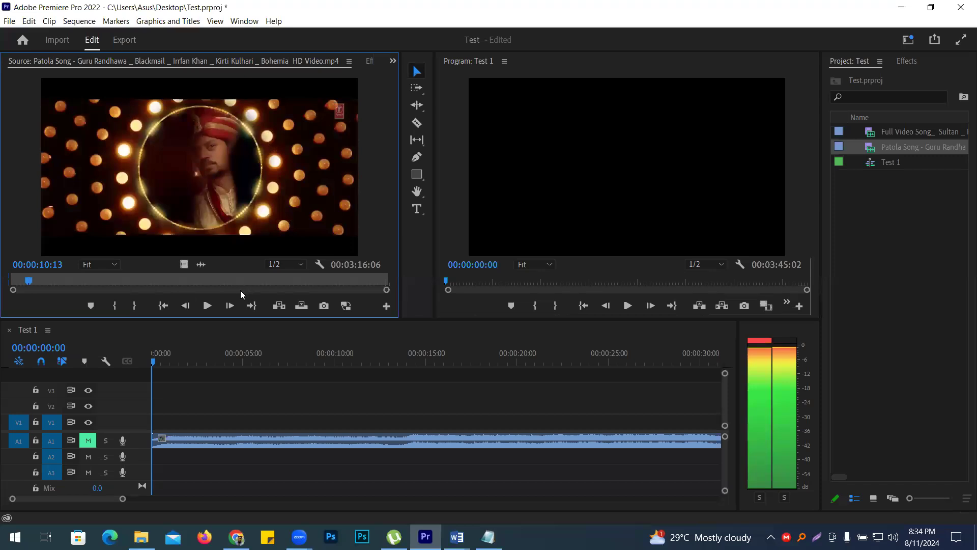
key("Right")
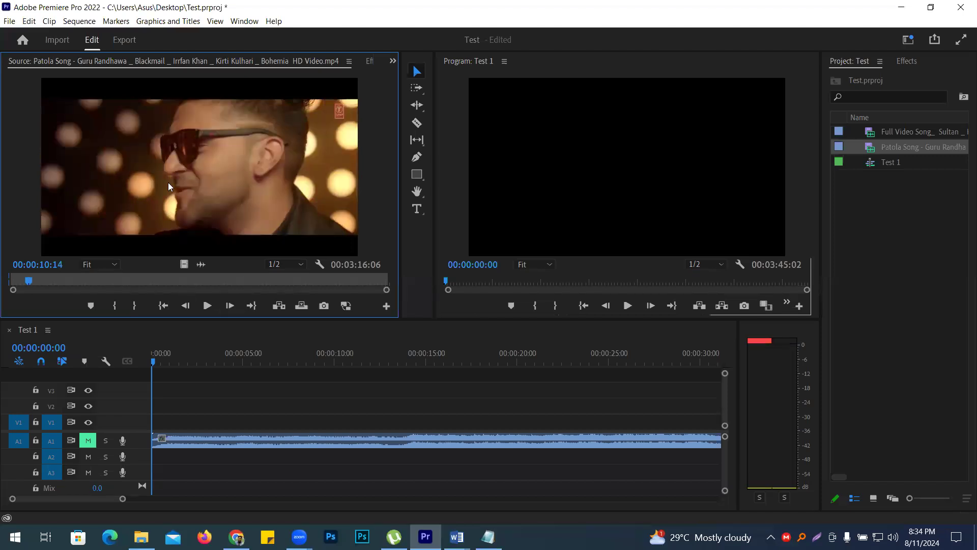
left_click(188, 305)
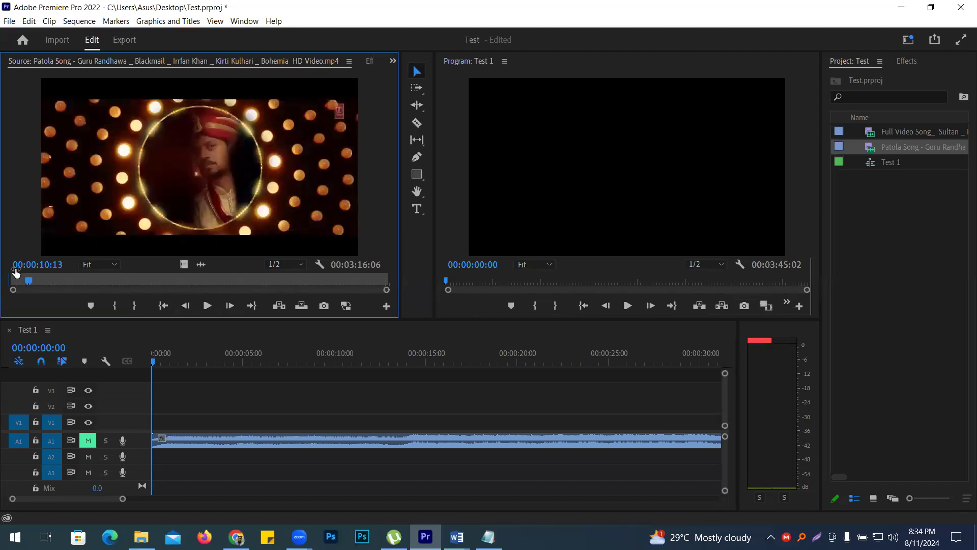
left_click(133, 305)
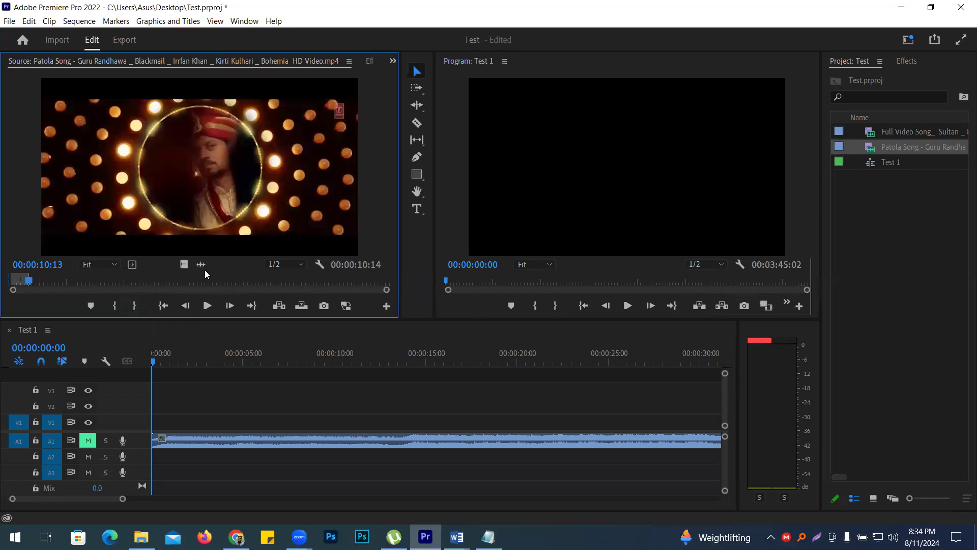
left_click_drag(184, 264, 148, 426)
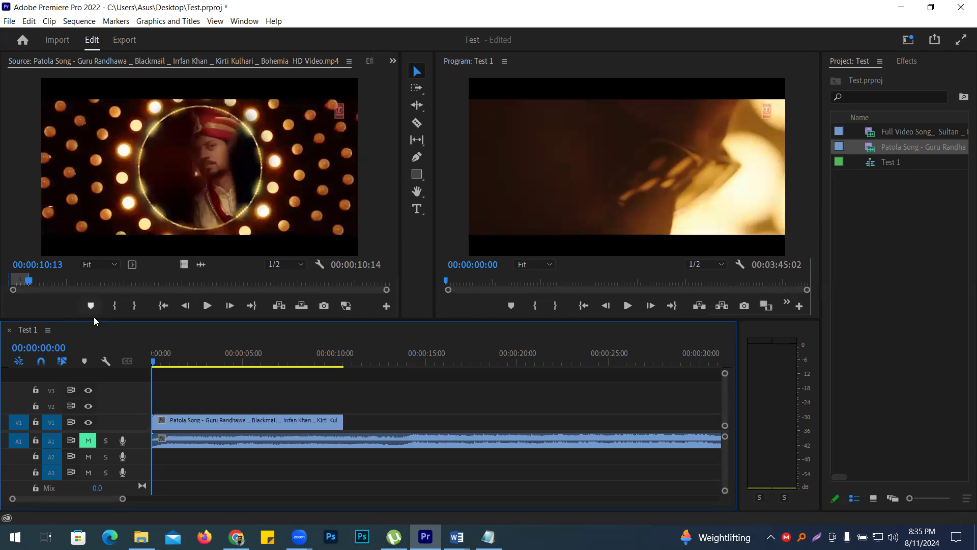
Review the Patola Song footage beyond the Out point up to about 00:00:15:16, stepping back frame by frame to 00:00:14:15
left_click(207, 306)
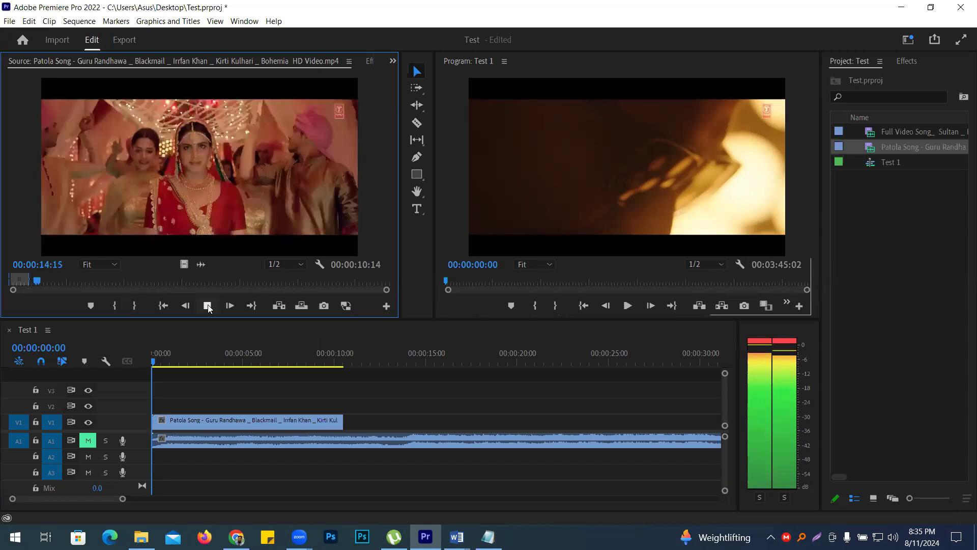
left_click(207, 305)
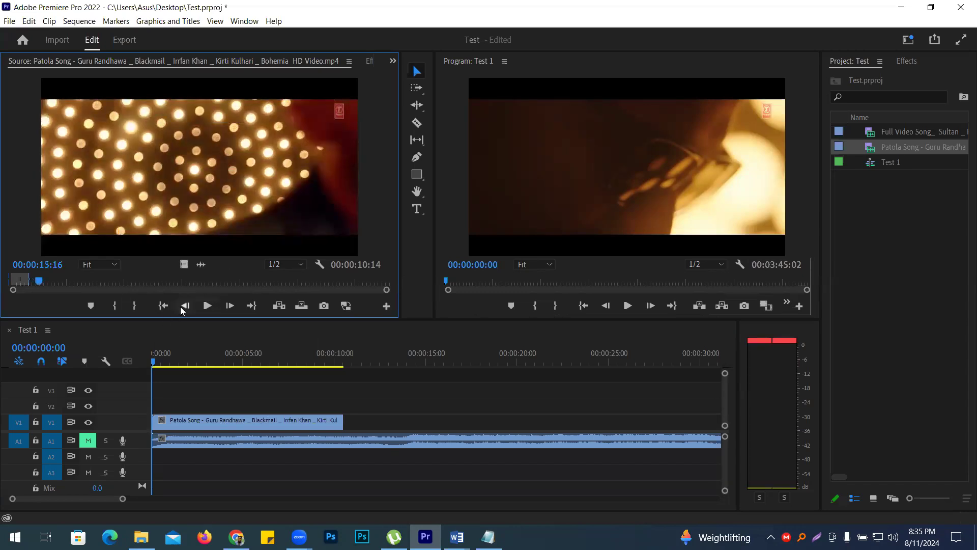
left_click(185, 305)
left_click(184, 306)
left_click(184, 305)
left_click(185, 306)
left_click(184, 306)
left_click(185, 305)
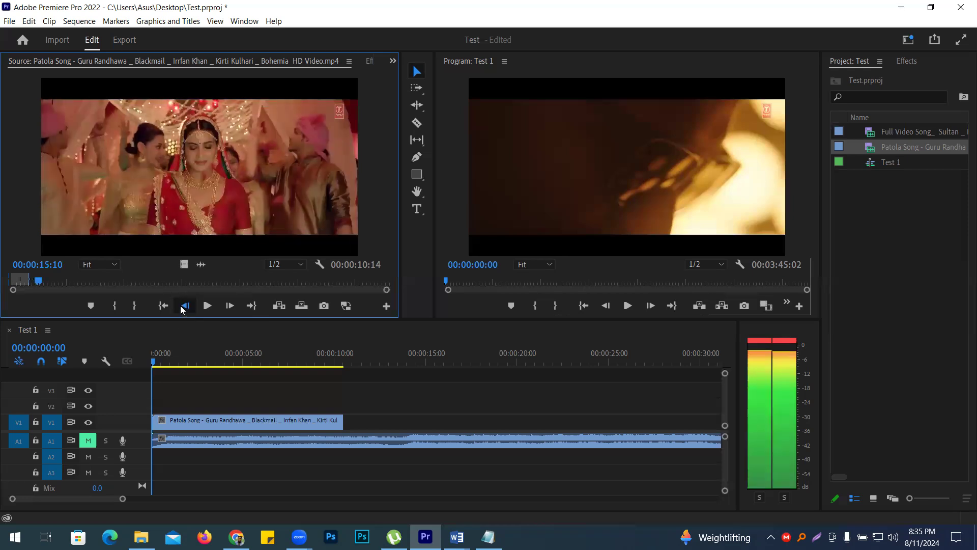
left_click(184, 305)
left_click(184, 306)
left_click(185, 305)
left_click(185, 305)
left_click(184, 306)
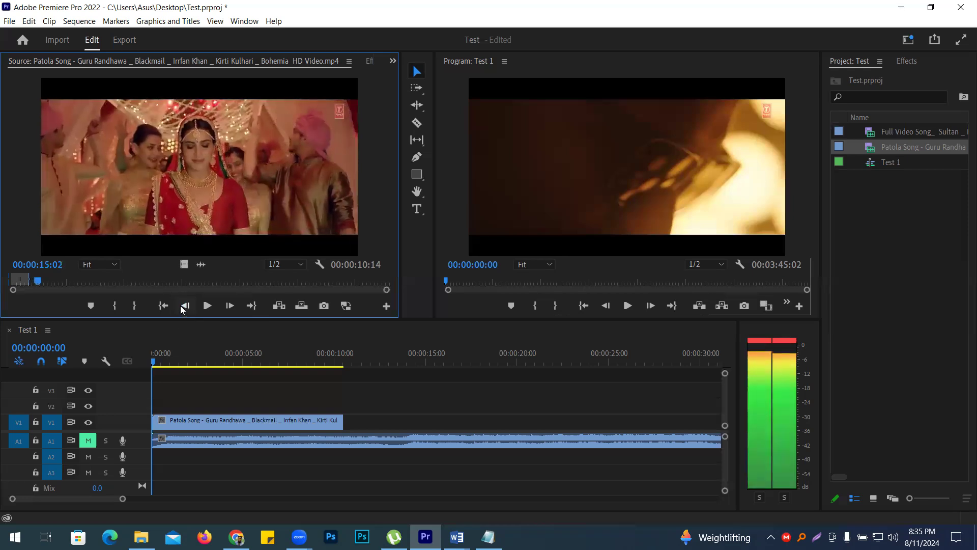
left_click(185, 305)
left_click(184, 305)
left_click(185, 305)
left_click(184, 306)
left_click(185, 305)
left_click(185, 305)
left_click(184, 305)
left_click(185, 305)
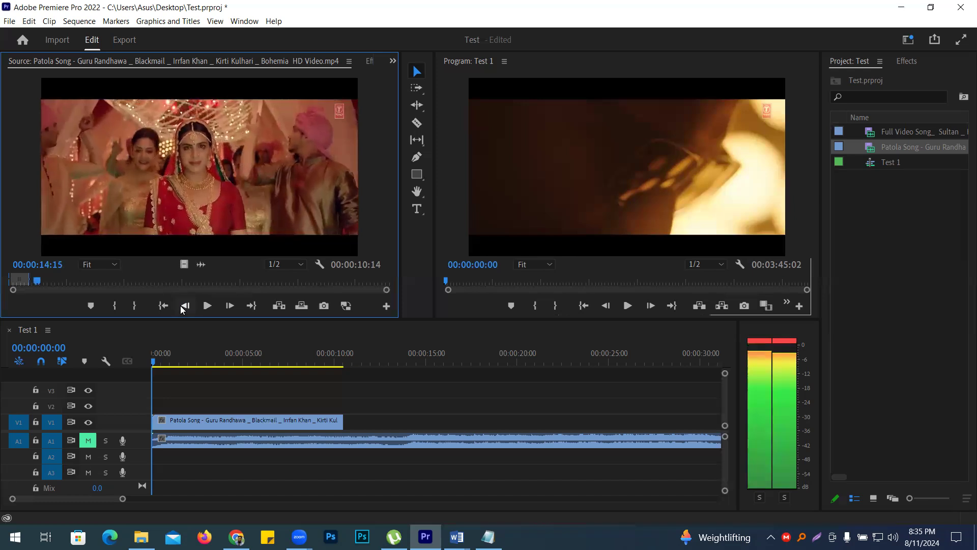
Find the shot of the groom in the red turban in the Patola Song clip and mark an In point at about 00:00:13:06
left_click_drag(37, 283, 31, 284)
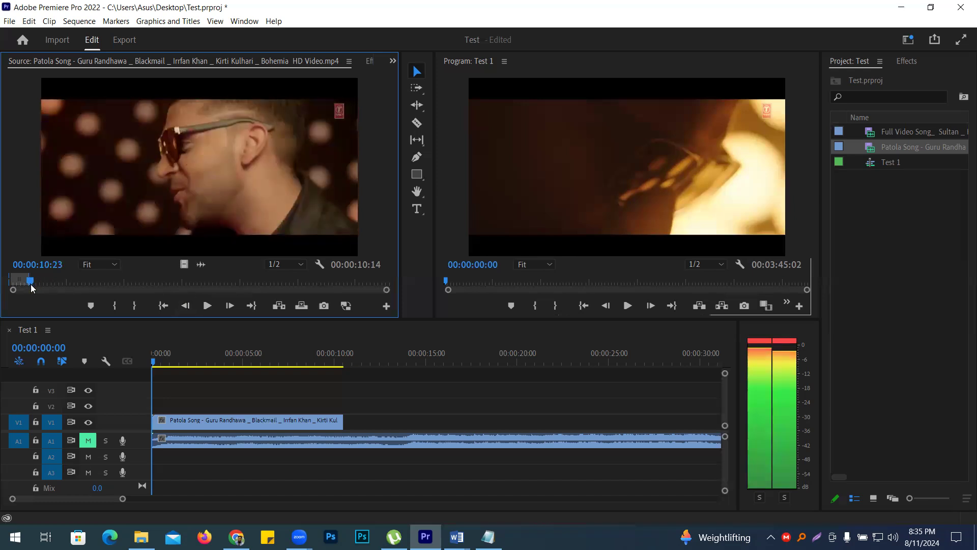
left_click(208, 305)
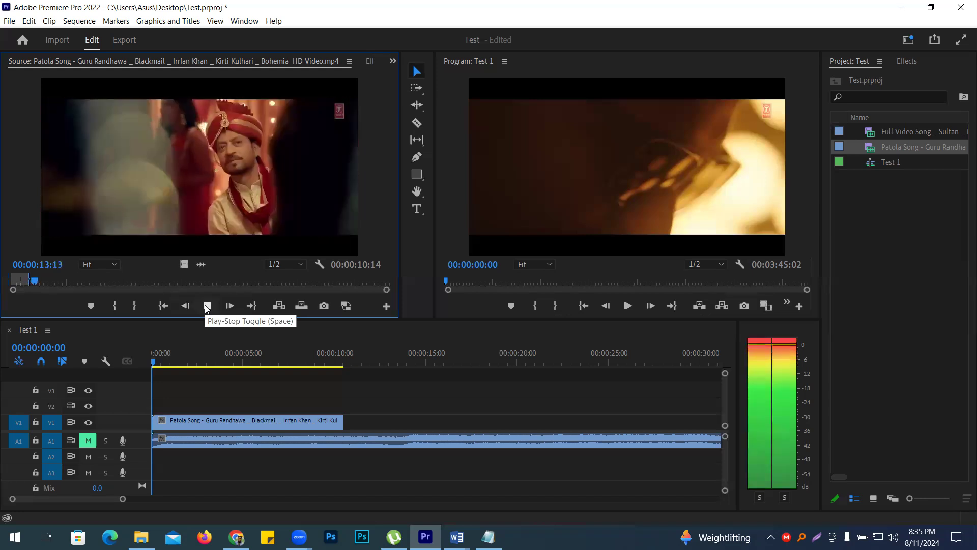
left_click(207, 306)
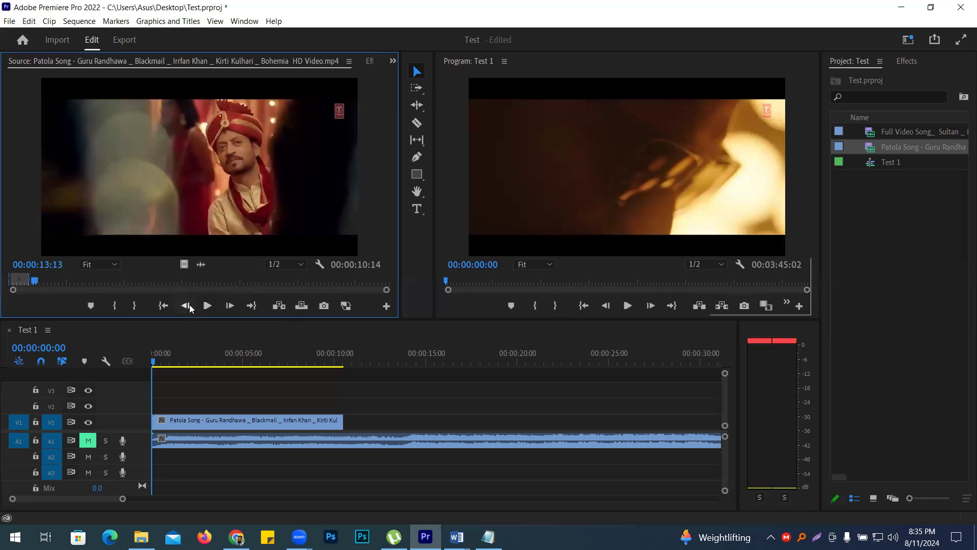
left_click(189, 304)
left_click(189, 305)
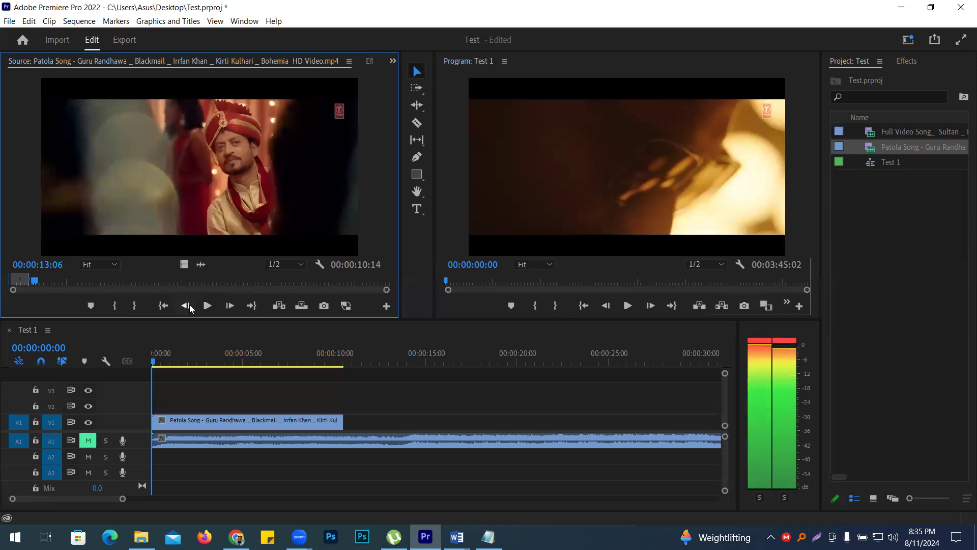
left_click(230, 306)
left_click(229, 305)
left_click(115, 306)
Mark the source Out point at 00:00:16:06 and place only that video range on V1 directly after the first clip
left_click(212, 305)
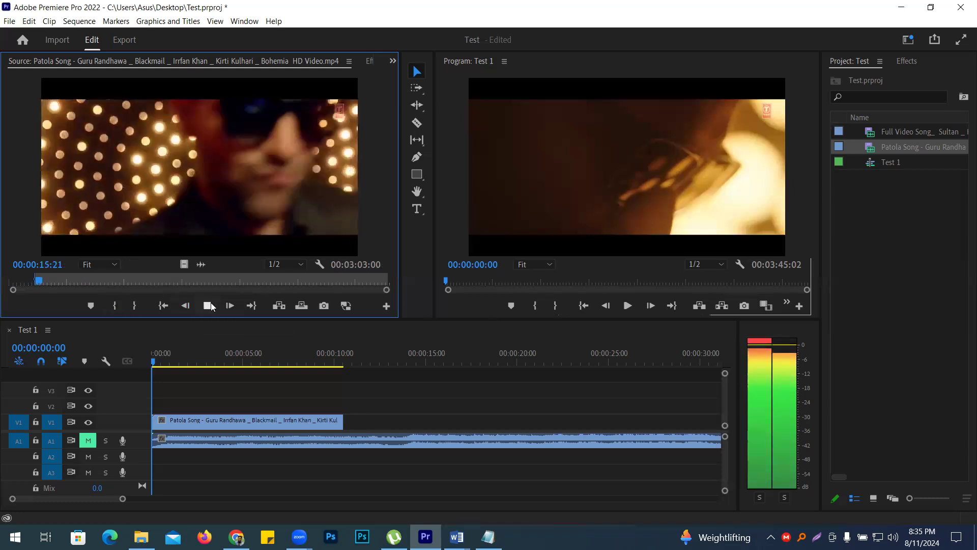
left_click(208, 305)
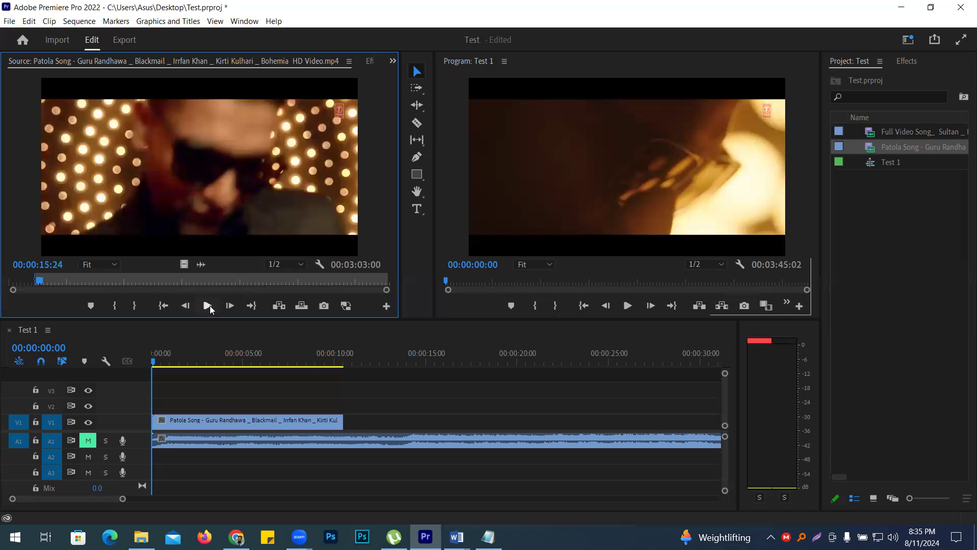
left_click(209, 305)
left_click(210, 305)
left_click(186, 305)
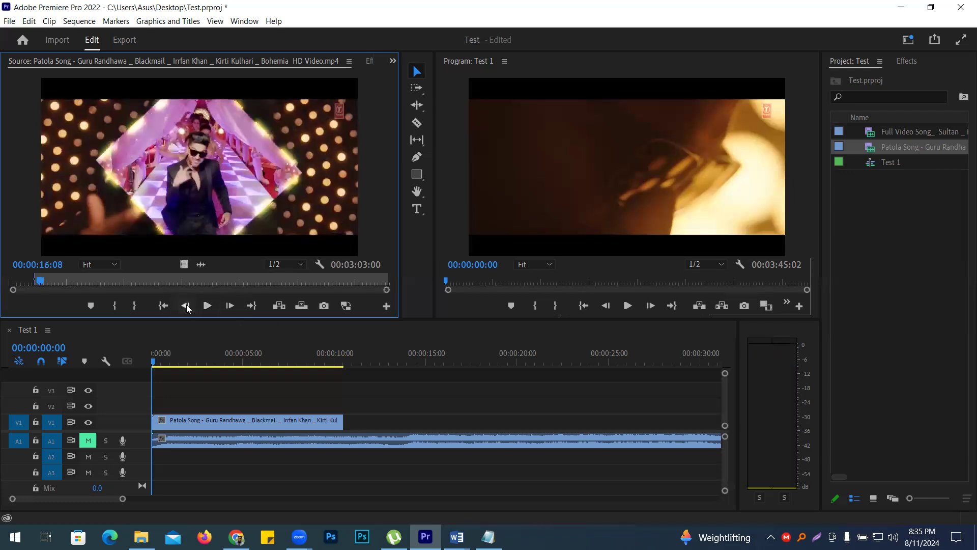
left_click(186, 305)
left_click(186, 305)
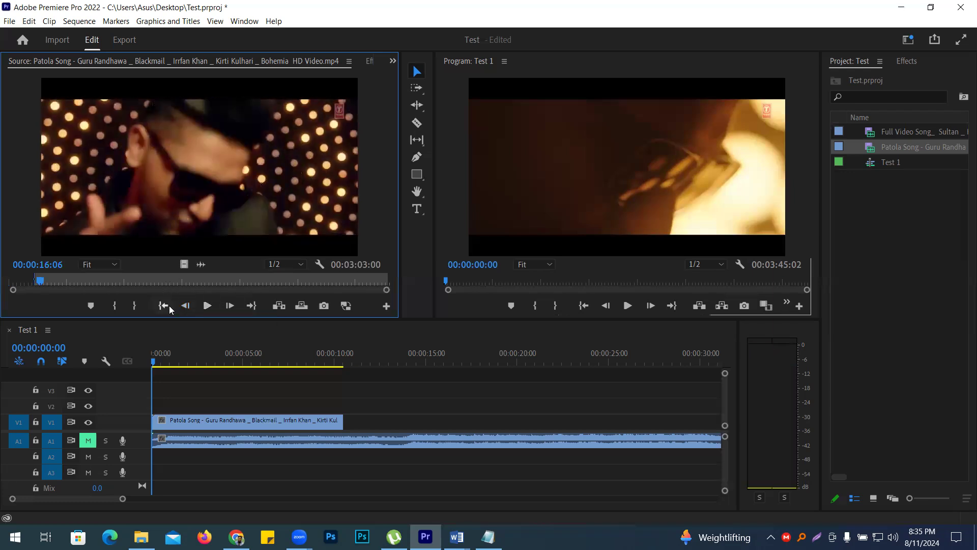
left_click(138, 305)
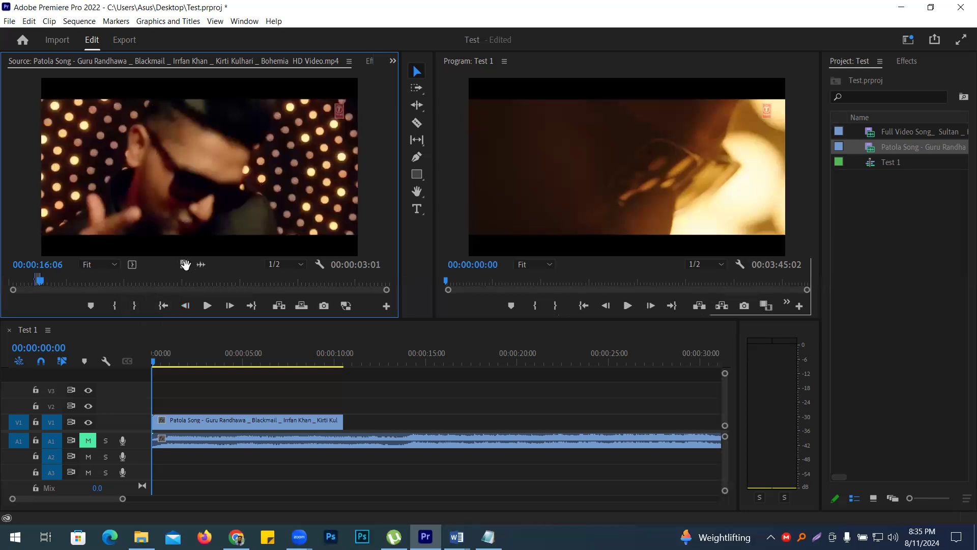
left_click_drag(285, 347, 347, 425)
Find the next shot of the bride and groom in the Patola Song clip and mark an In point at 00:00:19:02
left_click(207, 305)
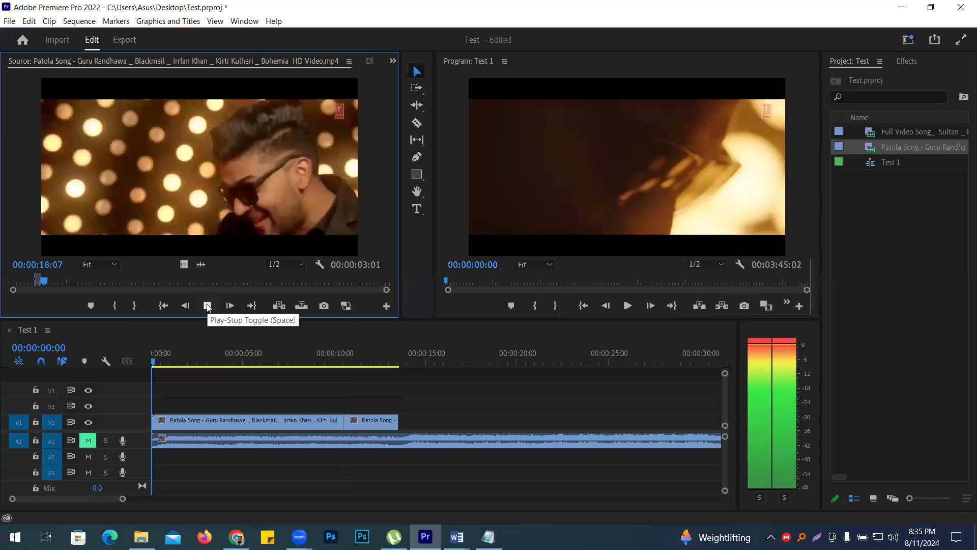
left_click(190, 308)
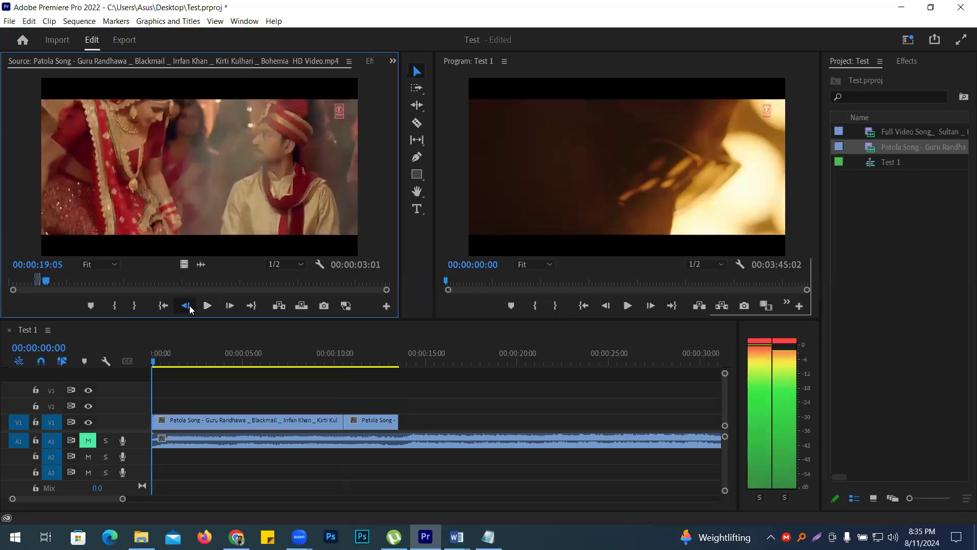
left_click(189, 309)
left_click(229, 306)
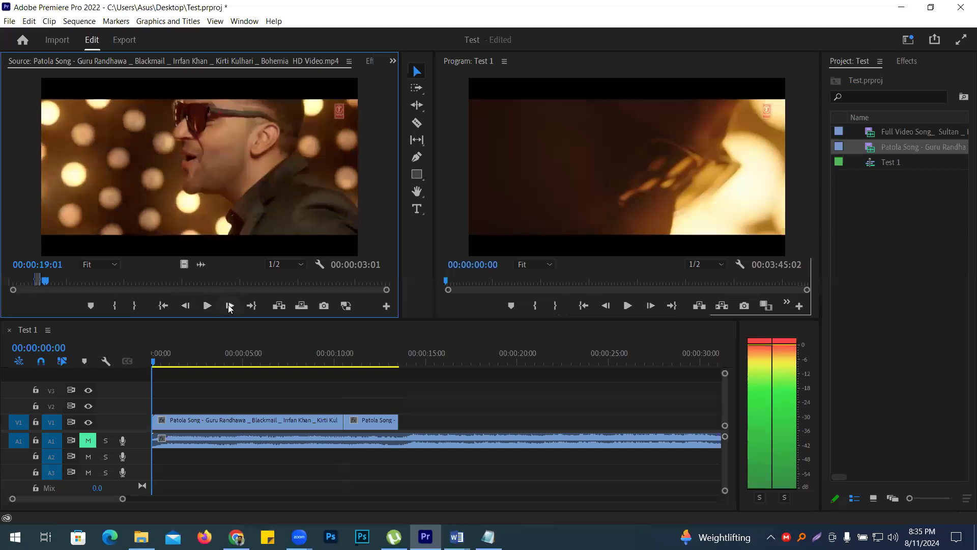
left_click(230, 306)
left_click(115, 306)
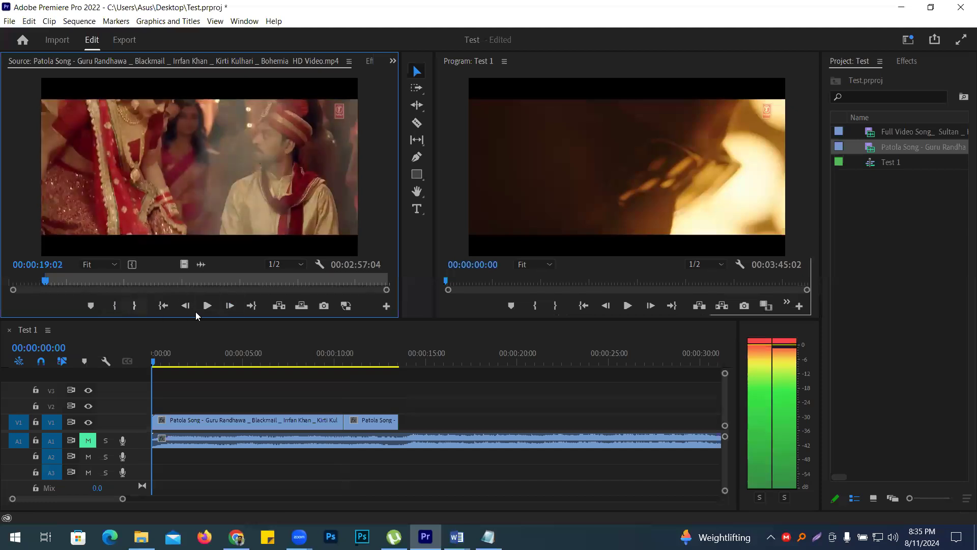
Mark the Out point at 00:00:24:08, on the couple's last frame before the singer, and append only that video range to V1
left_click(208, 305)
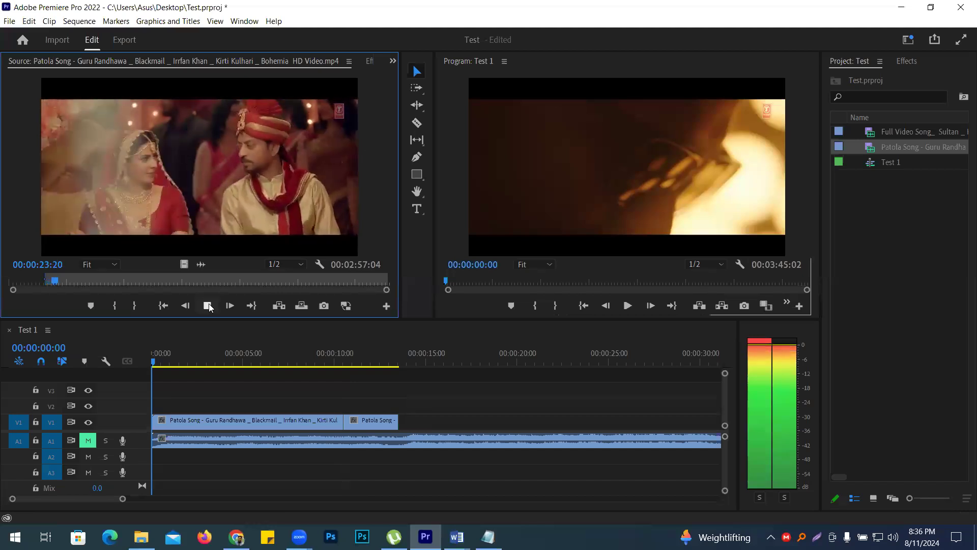
left_click(208, 305)
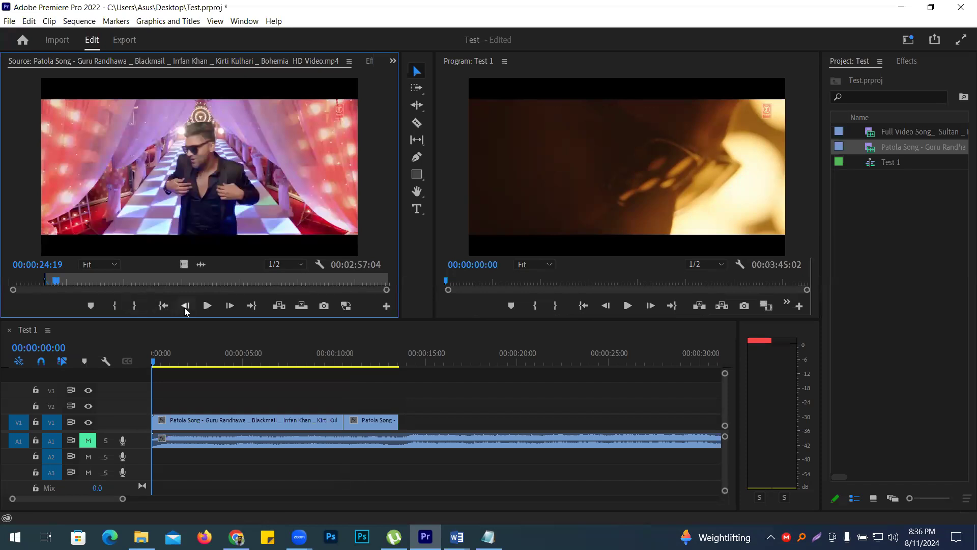
left_click(185, 306)
left_click(186, 306)
left_click(186, 306)
left_click(187, 306)
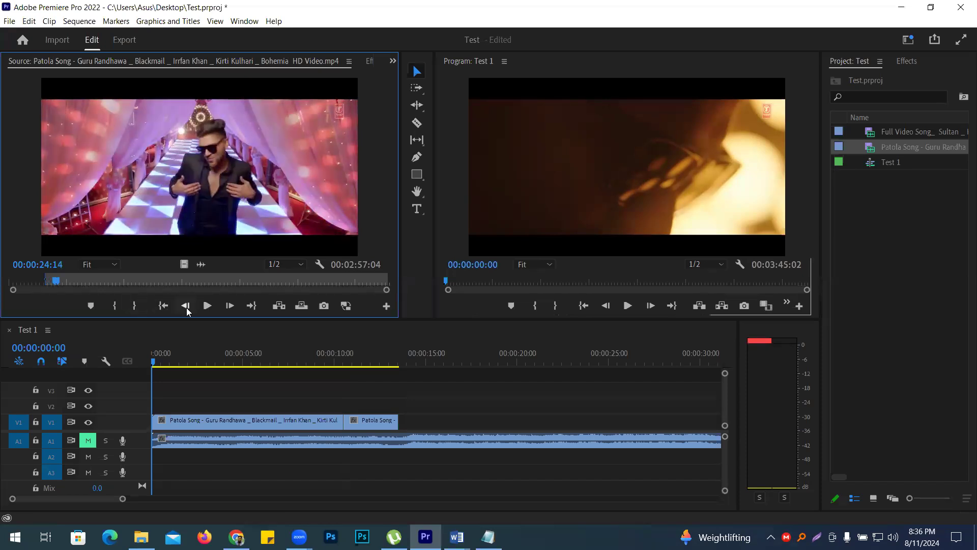
left_click(187, 307)
left_click(187, 306)
left_click(187, 306)
left_click(186, 306)
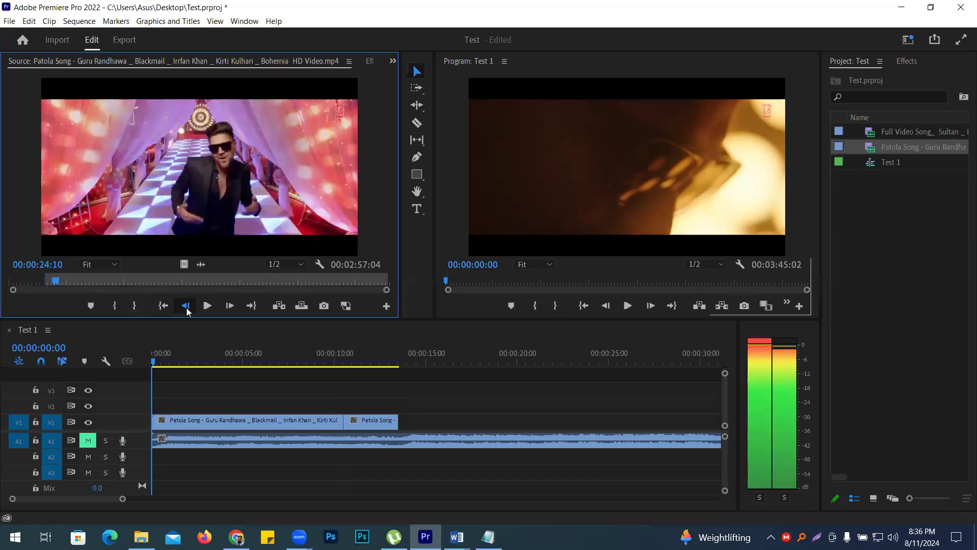
left_click(187, 306)
left_click(186, 306)
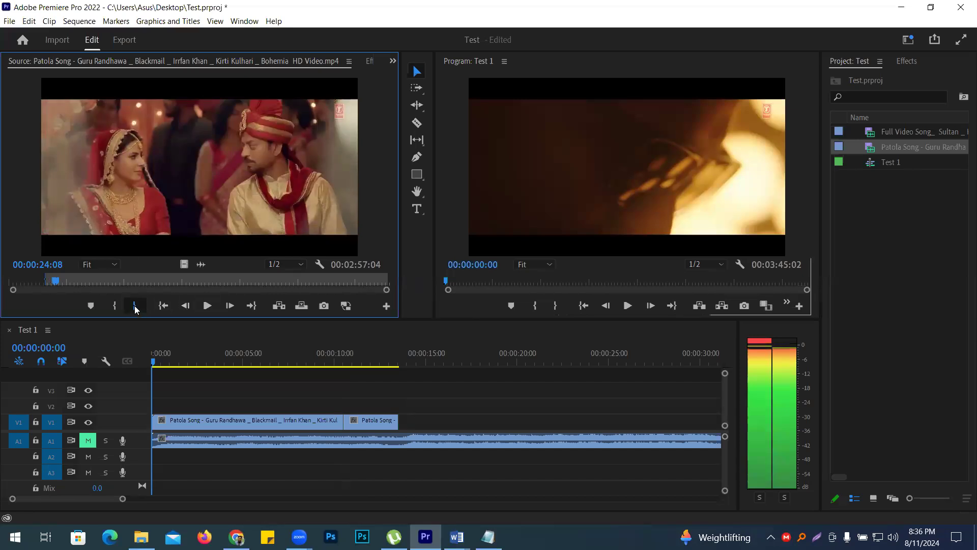
left_click(135, 306)
left_click_drag(184, 266, 402, 421)
Find the close-up of the wedding ritual hands in the Patola Song clip and mark an In point at 00:00:26:12
left_click(211, 306)
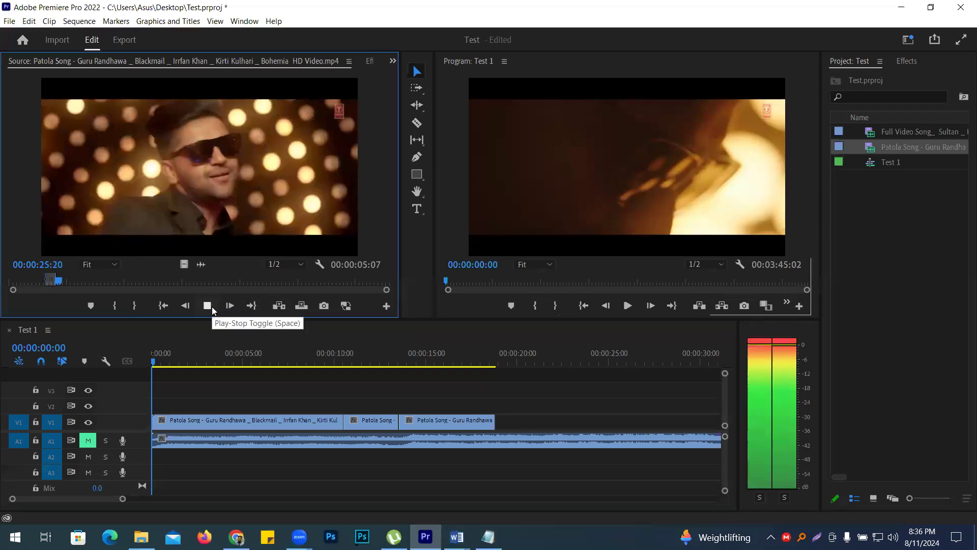
left_click(212, 307)
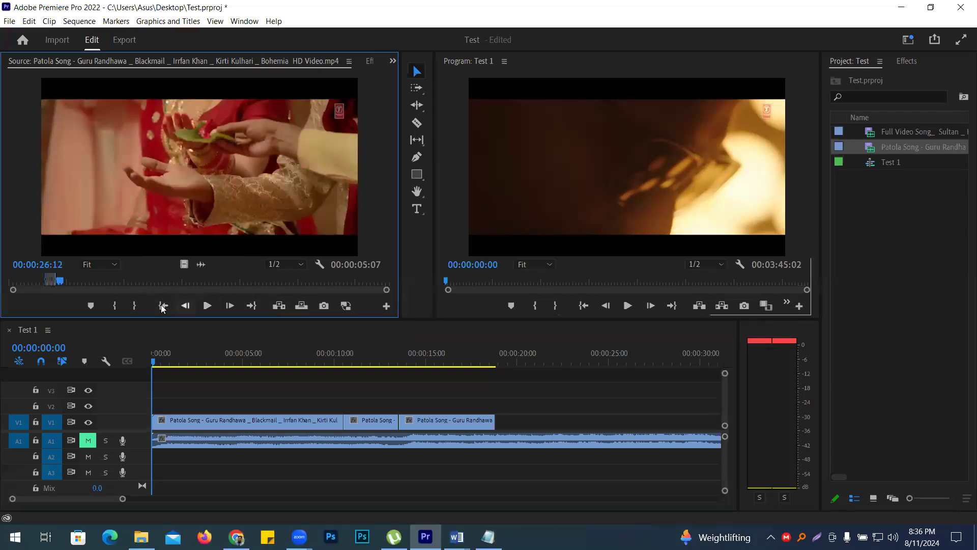
left_click(118, 306)
Mark the source Out point at 00:00:29:16 and place only the video of the ritual shot after the third clip on V1
left_click(207, 305)
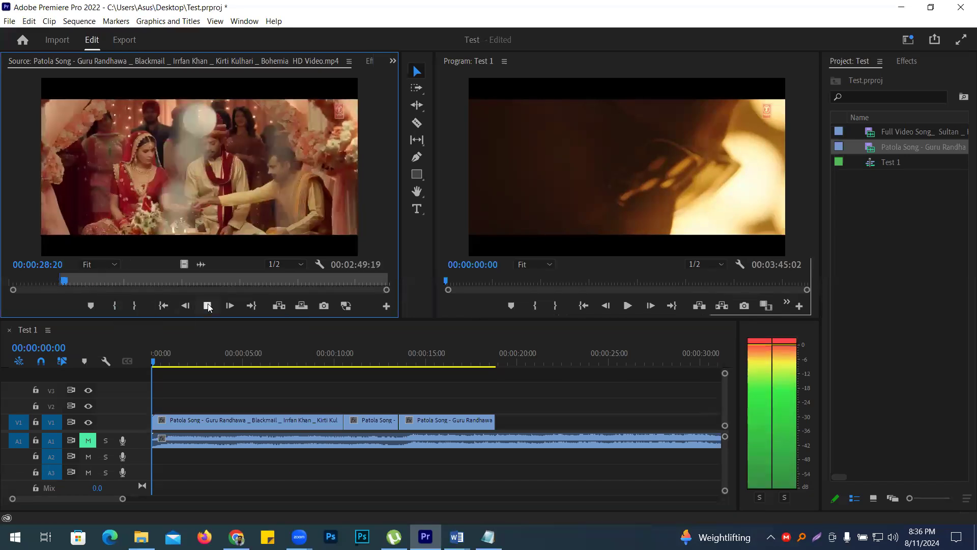
left_click(208, 306)
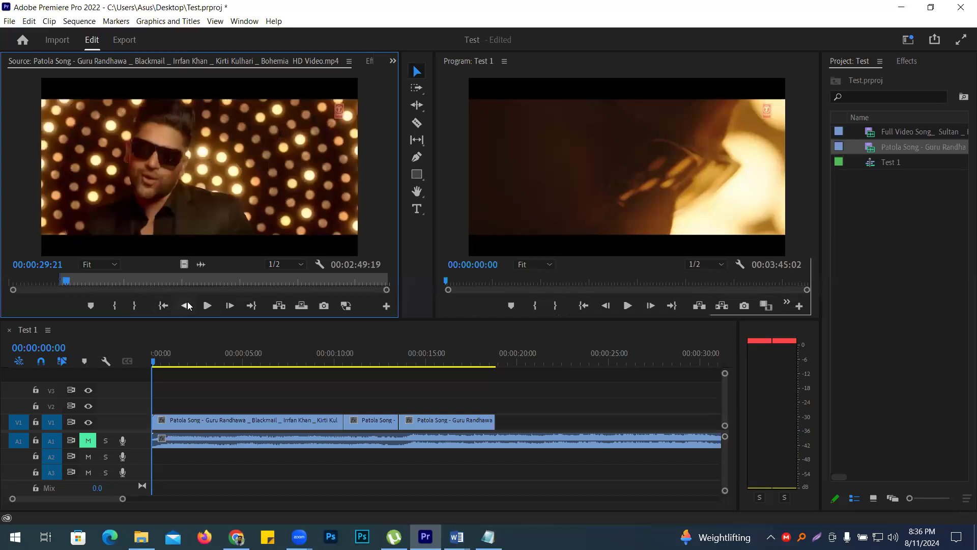
left_click(186, 305)
left_click(185, 306)
left_click(186, 305)
left_click(186, 305)
left_click(186, 305)
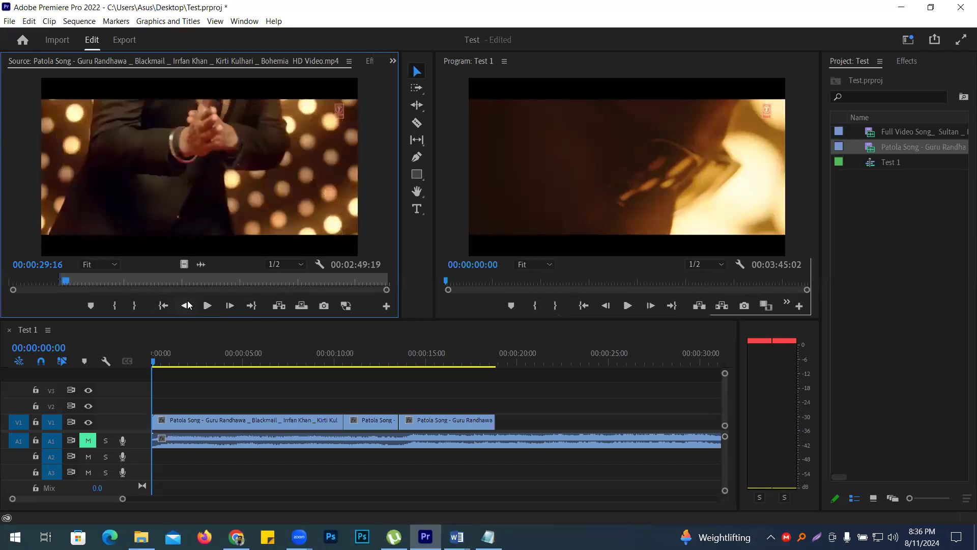
left_click(136, 305)
left_click_drag(183, 265, 503, 420)
Play on to the bride's cupped hands in the Patola Song clip and mark an In point at about 00:00:31
left_click(207, 306)
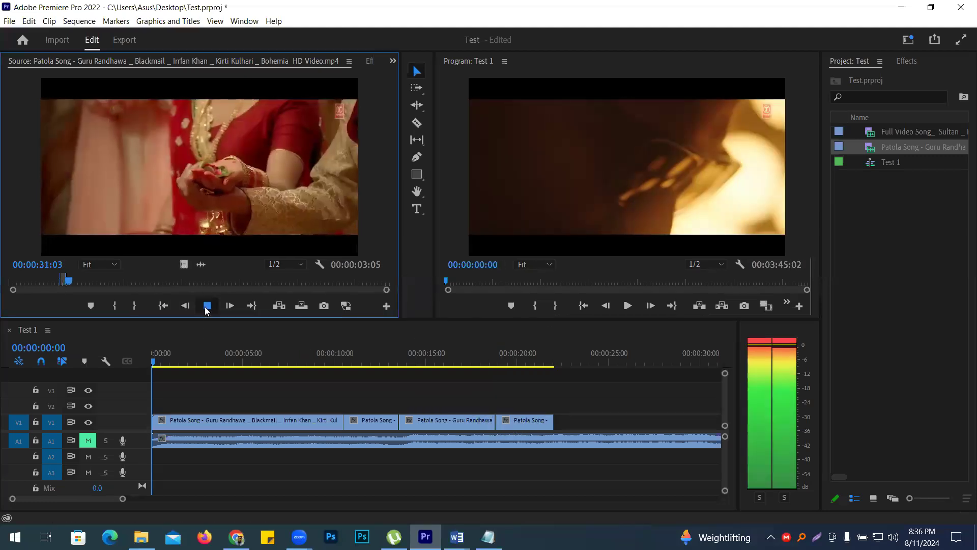
left_click(206, 306)
left_click(114, 306)
Mark the Out point at 00:00:37:20, just before the cut to the dancers, and append only that video range to V1 after the fourth clip
left_click(207, 306)
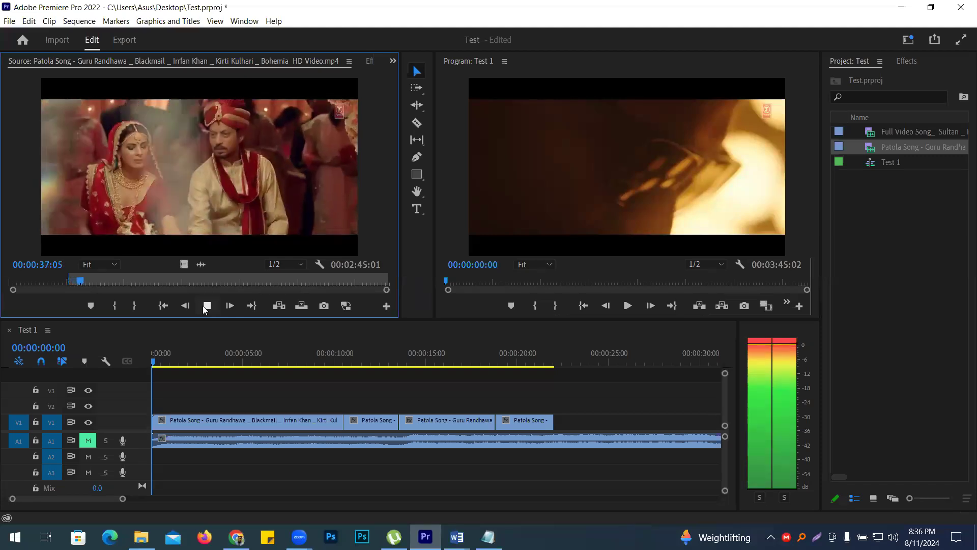
left_click(205, 306)
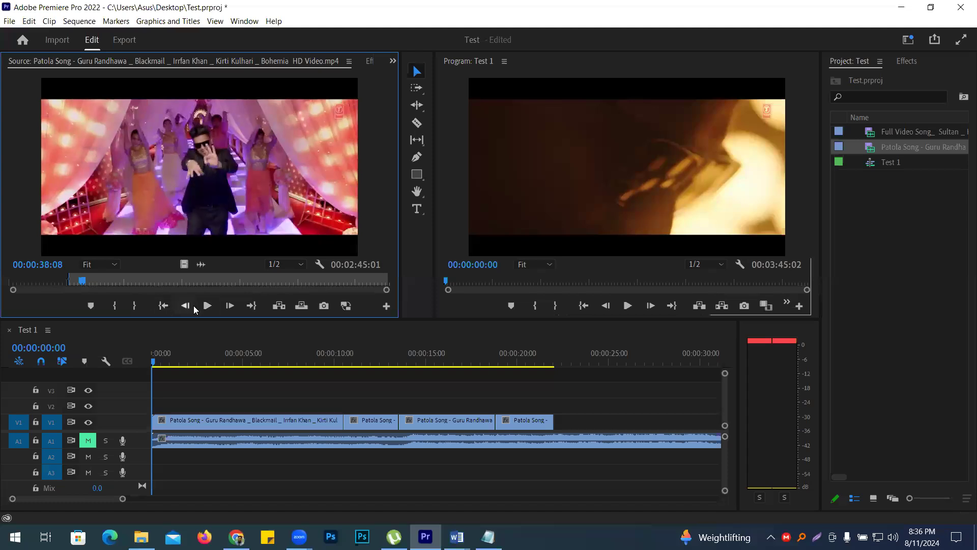
left_click(192, 308)
left_click(191, 307)
left_click(191, 308)
left_click(192, 308)
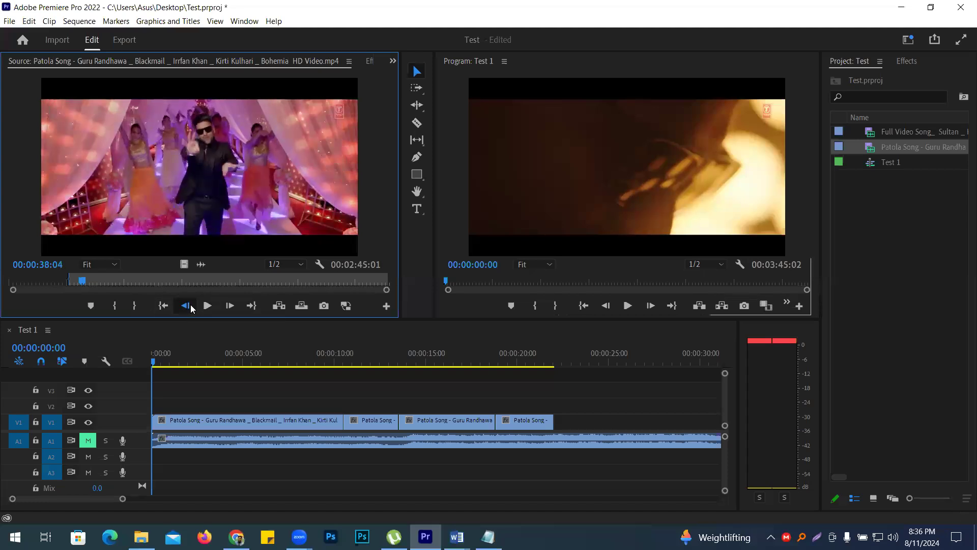
left_click(192, 309)
left_click(192, 308)
left_click(191, 309)
left_click(191, 309)
left_click(191, 307)
left_click(191, 307)
left_click(191, 308)
left_click(191, 308)
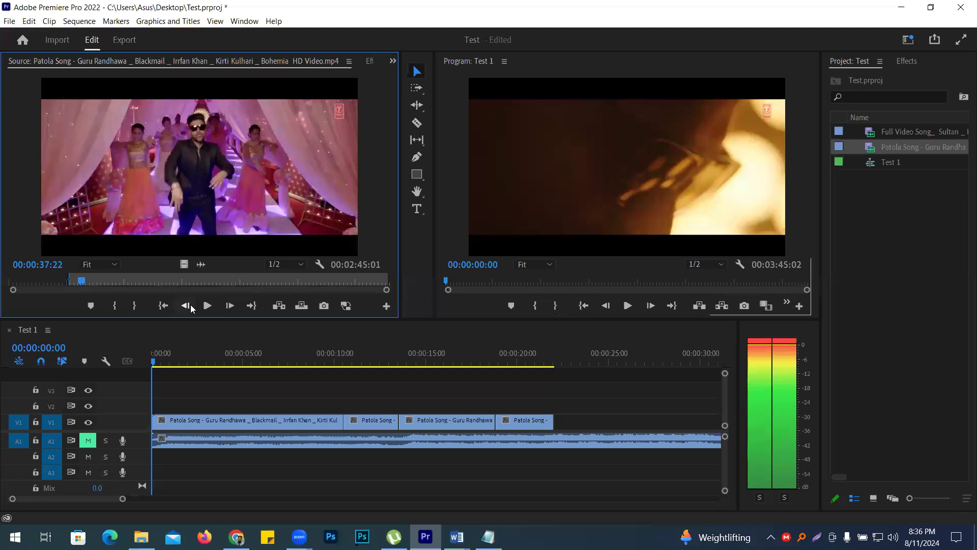
left_click(191, 308)
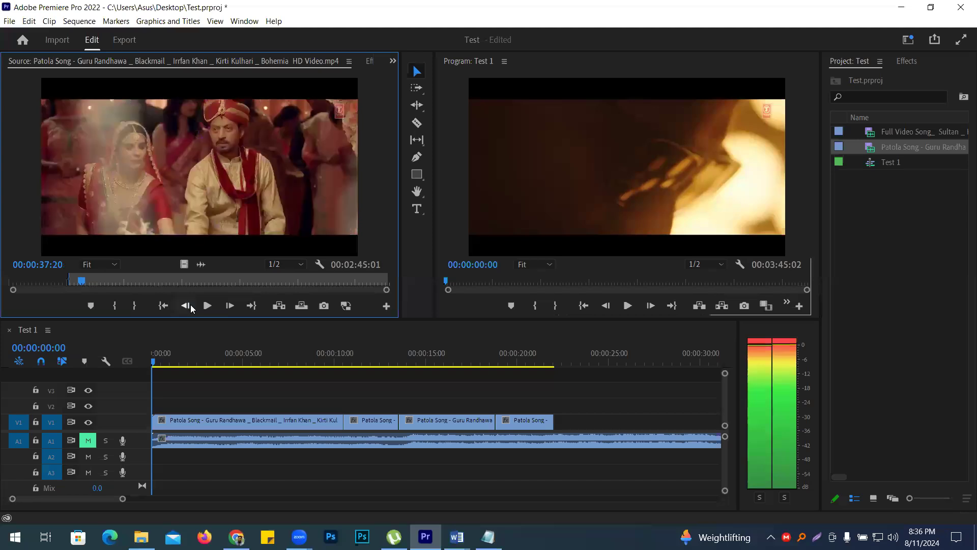
left_click(133, 304)
left_click_drag(470, 392, 554, 421)
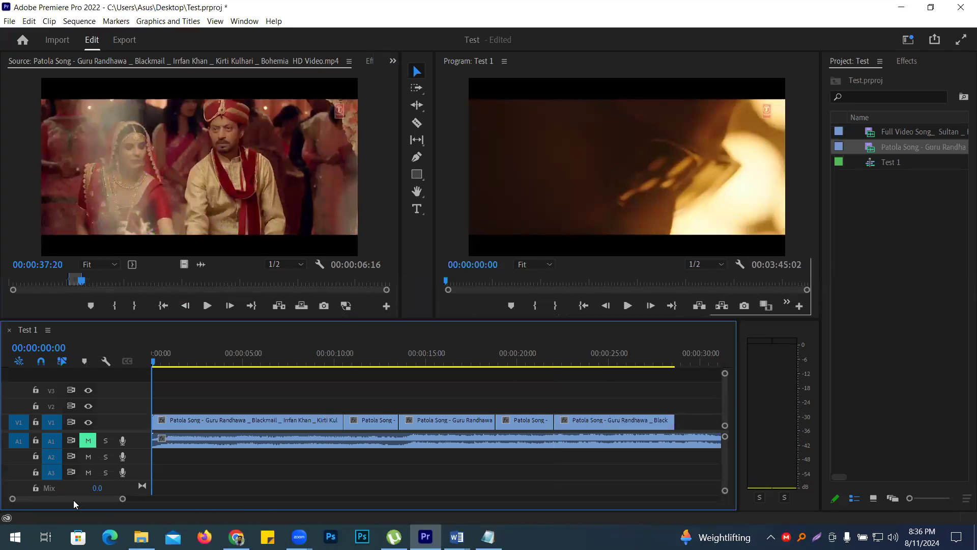
Play past the singer's dance scene in the Patola Song clip and mark a new In point at about 00:00:40
left_click_drag(123, 501, 535, 495)
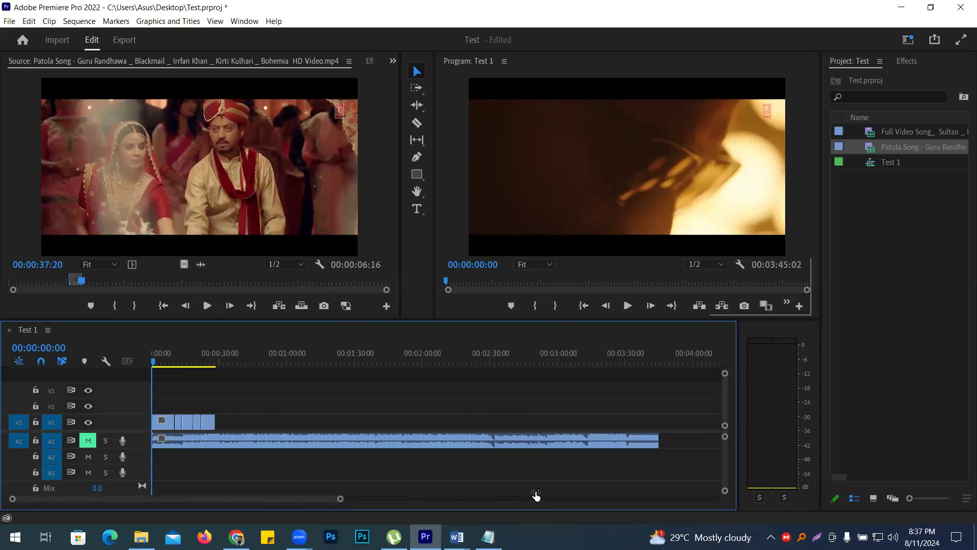
left_click(206, 305)
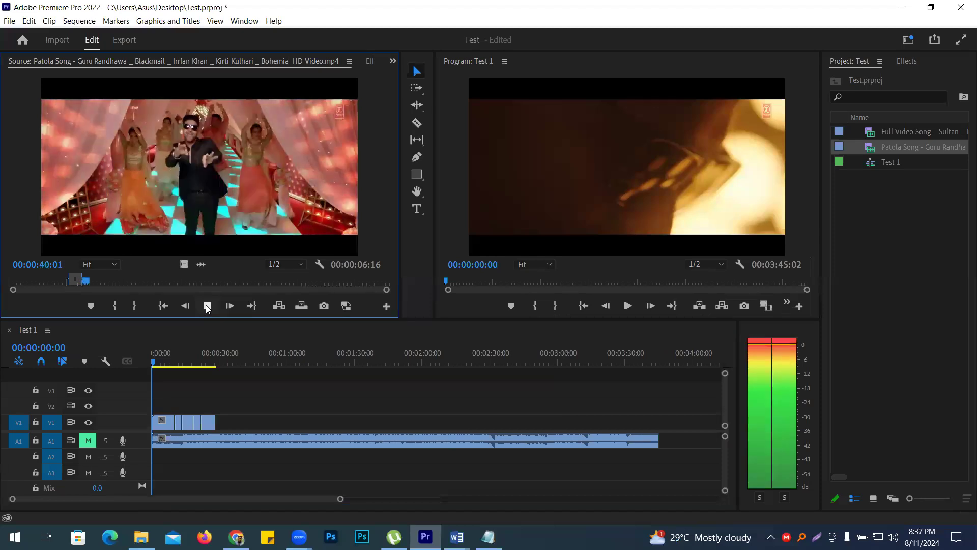
left_click(208, 307)
left_click(115, 307)
Mark the source Out point at 00:00:43:16 on the seated couple and place only that video range after the fifth clip on V1
left_click(207, 306)
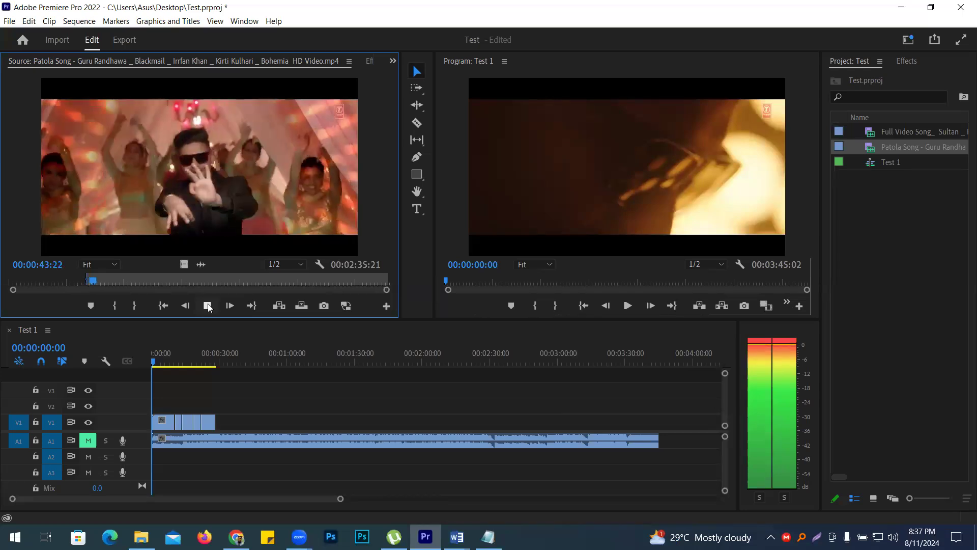
left_click(207, 306)
left_click(185, 305)
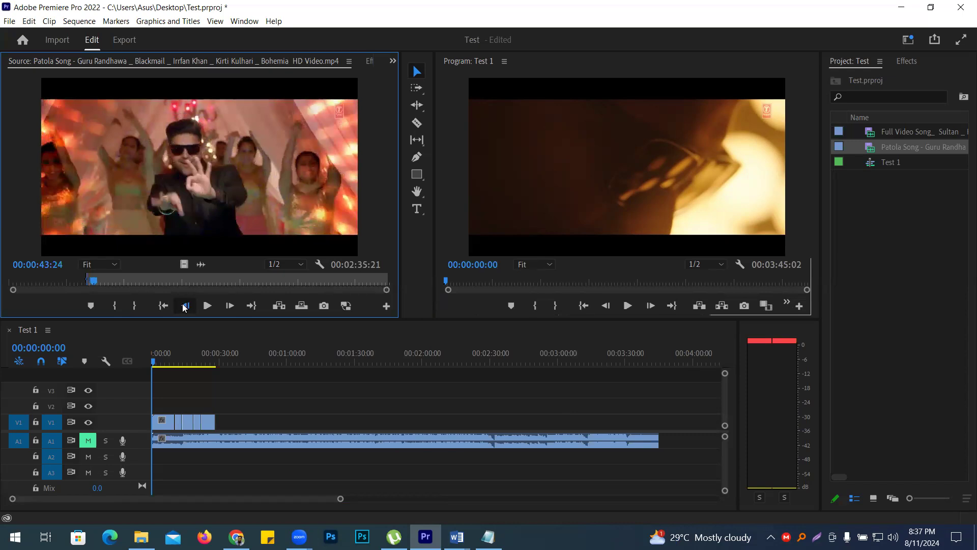
left_click(229, 306)
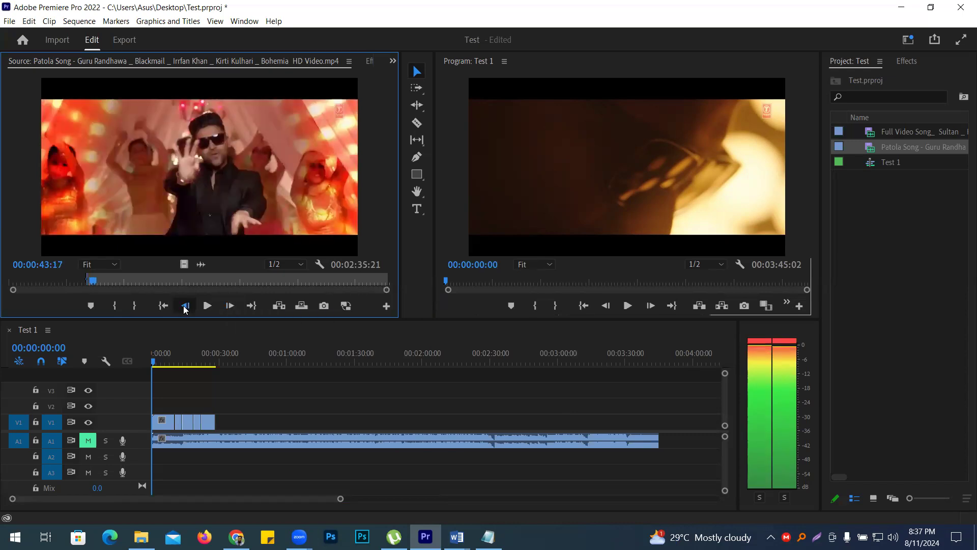
left_click(184, 306)
left_click(134, 305)
left_click_drag(208, 323, 228, 423)
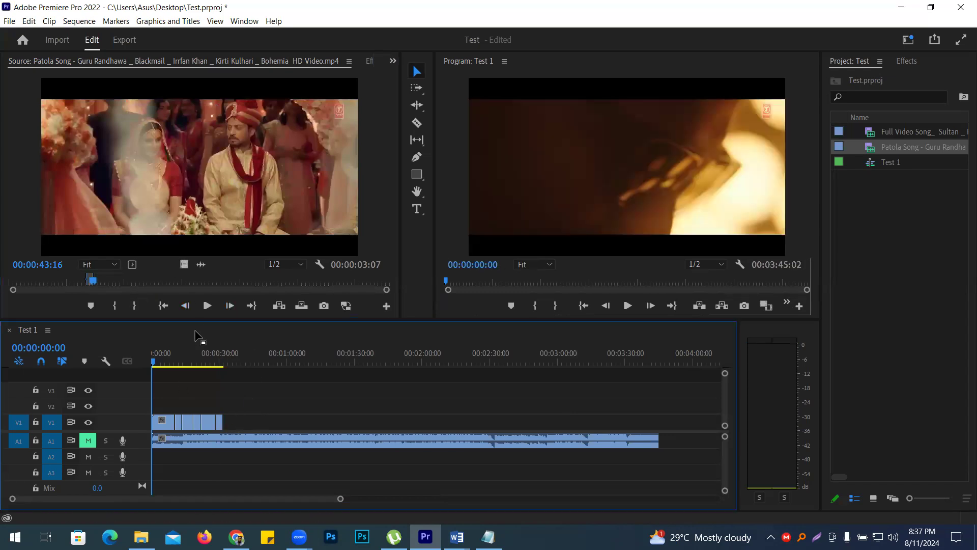
Play on to the bride's close-up in the Patola Song clip, step back to its first frame, and mark a new In point at 00:00:44:24
left_click(207, 307)
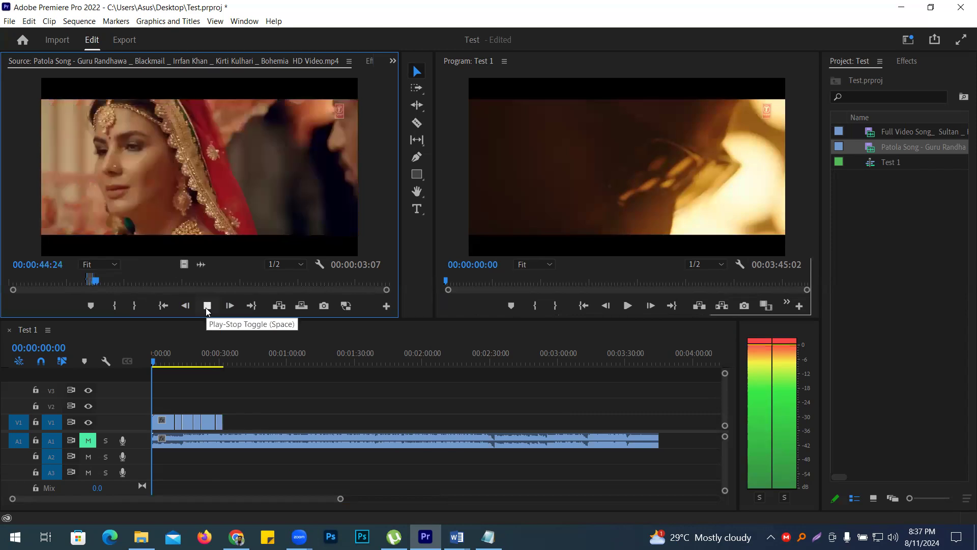
left_click(207, 306)
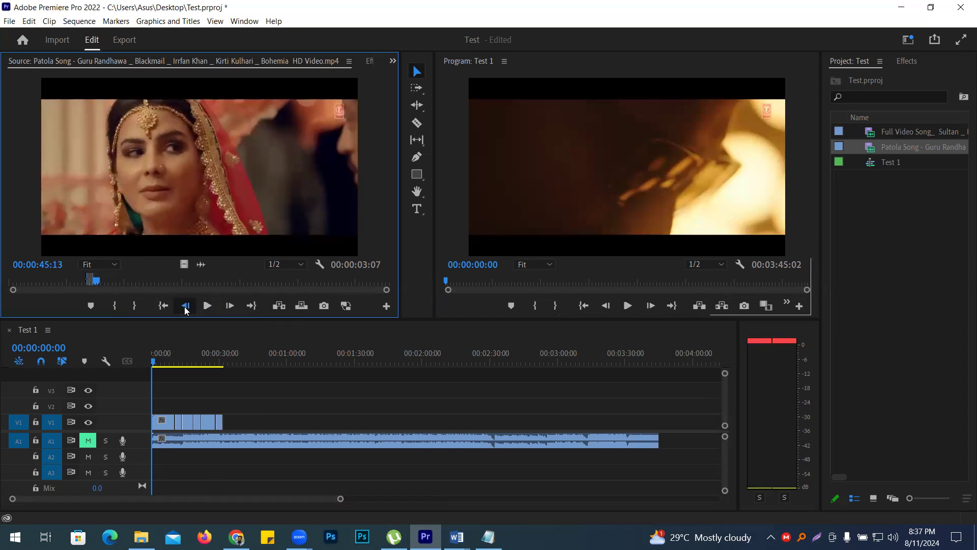
left_click(185, 306)
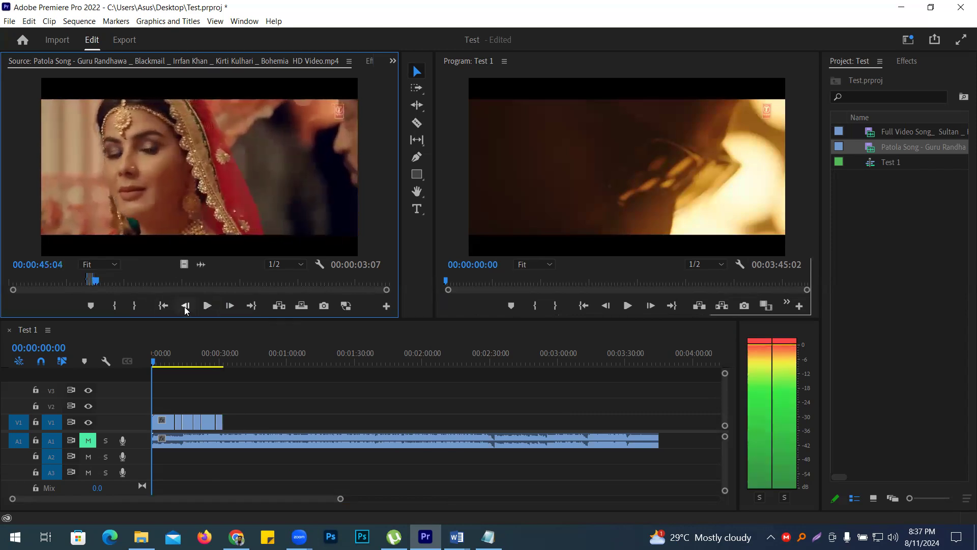
left_click(184, 307)
left_click(185, 307)
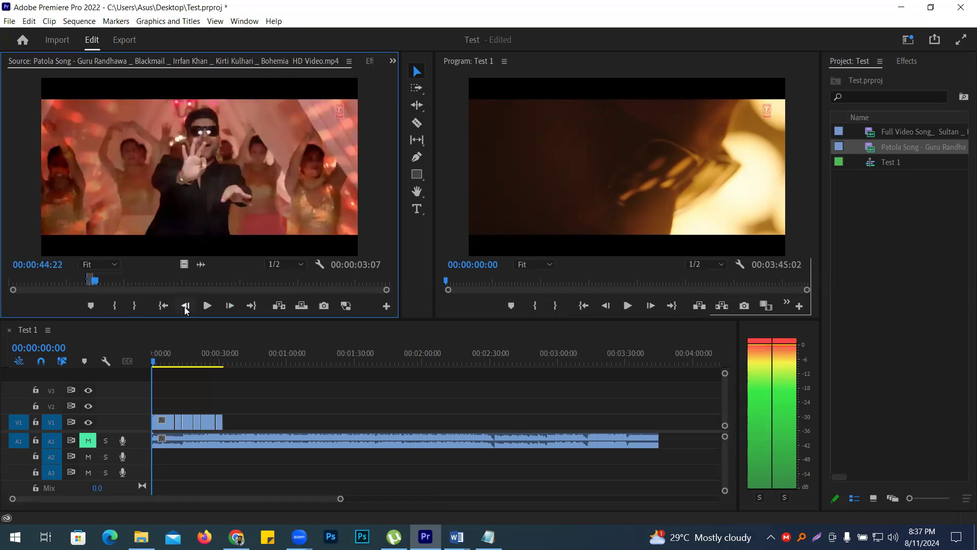
left_click(228, 306)
left_click(228, 307)
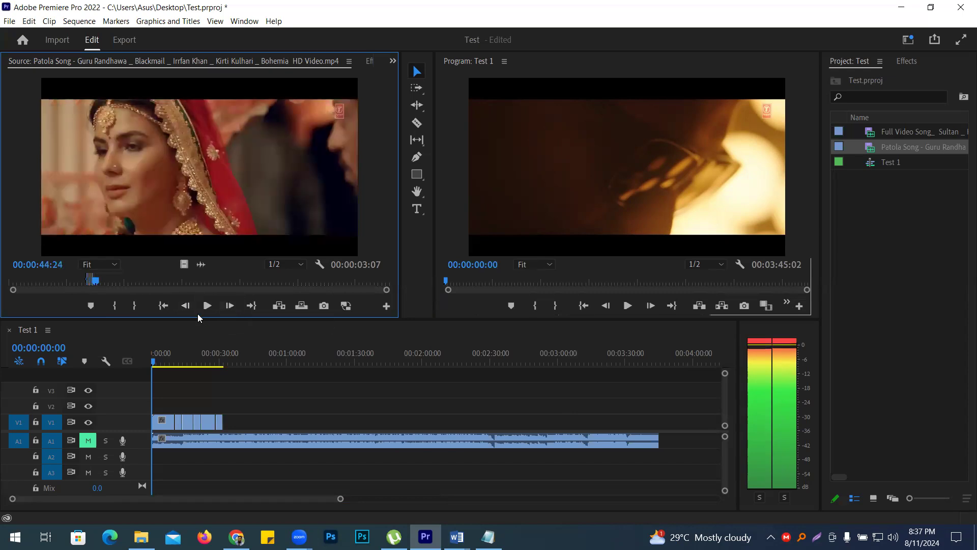
left_click(115, 309)
Mark the source Out point at 00:00:59:24 on the groom adjusting his turban and append only that video range after the sixth clip on V1
left_click(206, 306)
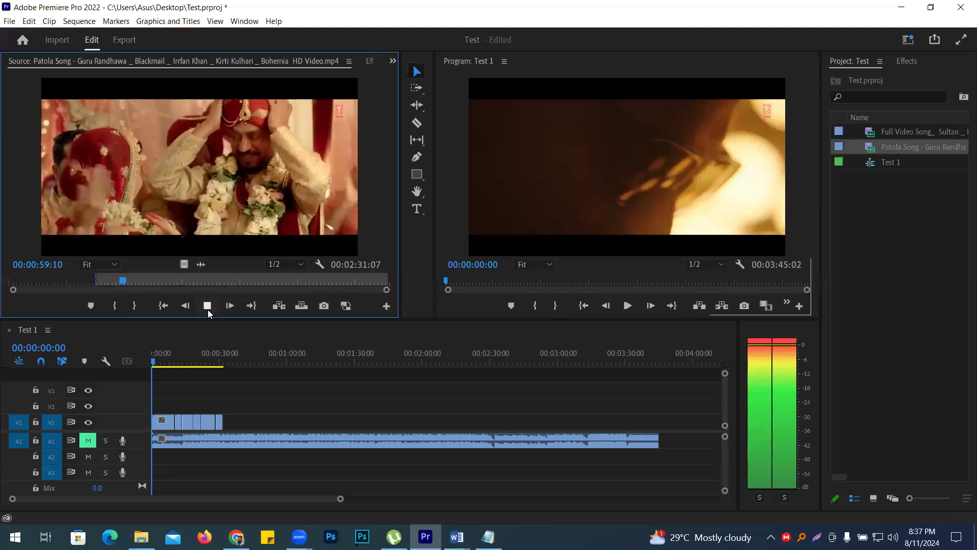
left_click(207, 308)
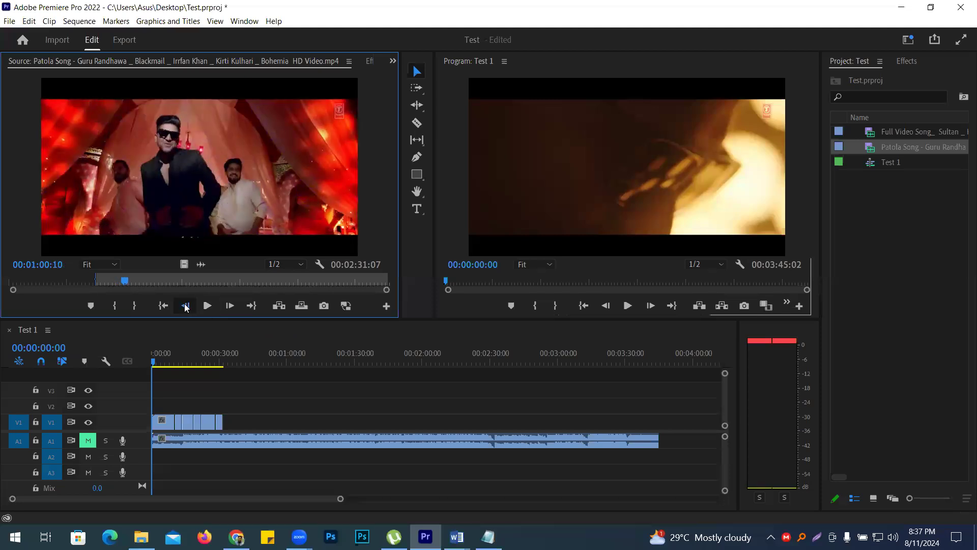
left_click(185, 306)
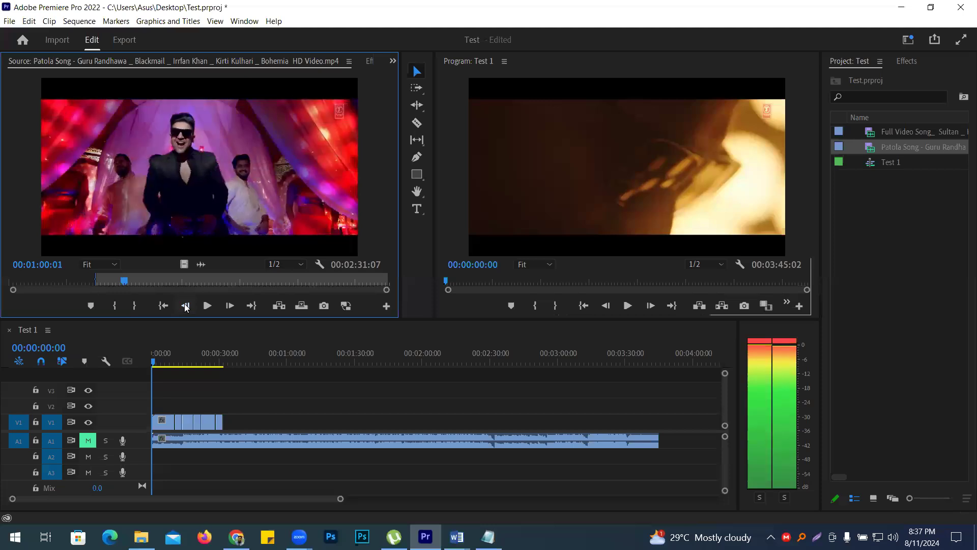
left_click(134, 305)
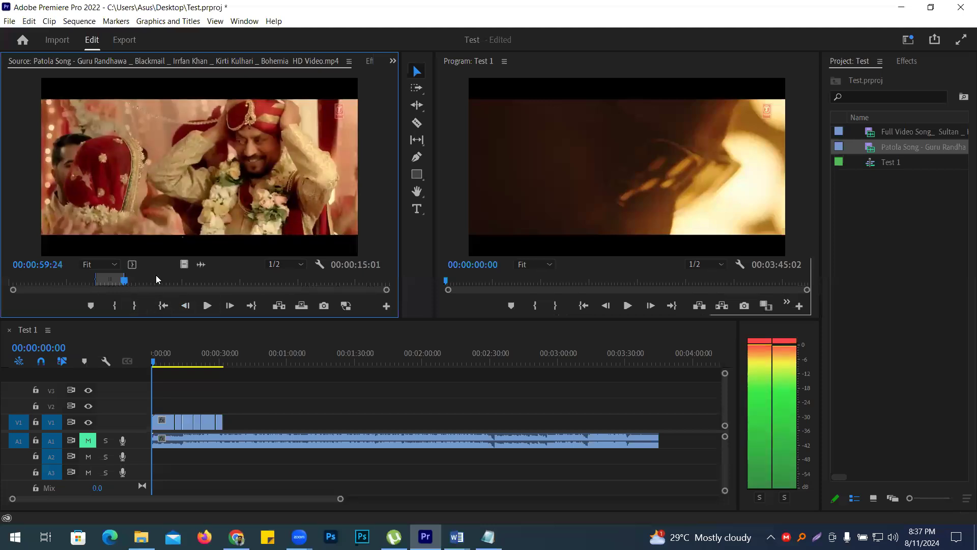
left_click_drag(183, 265, 254, 414)
left_click_drag(225, 428, 222, 430)
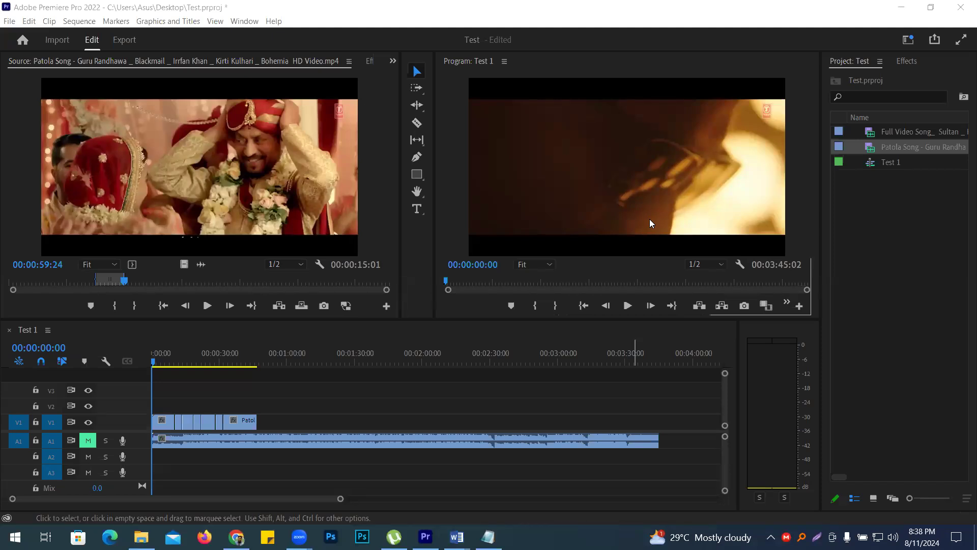
Preview the opening of the Test 1 sequence in the maximized Program monitor, stopping after about one second
left_click(804, 198)
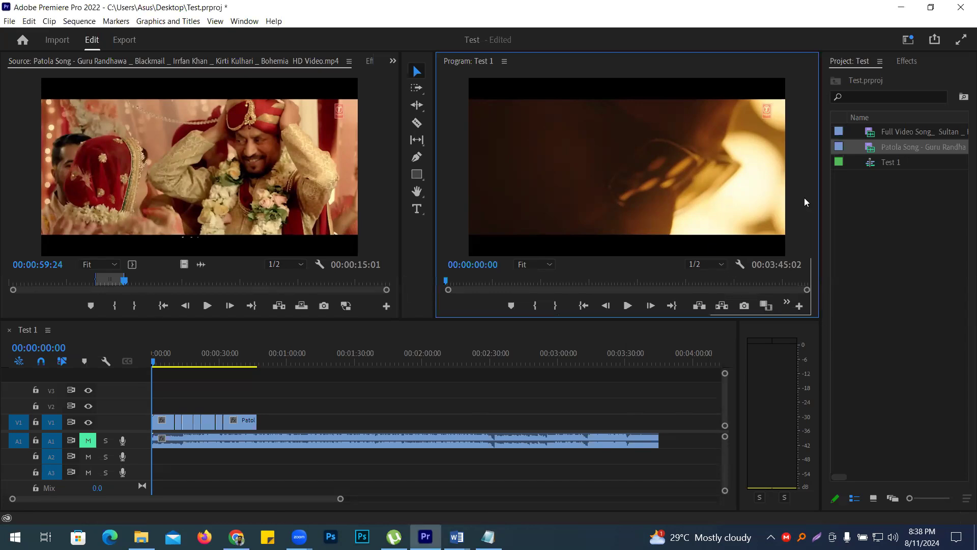
key("grave")
key("space")
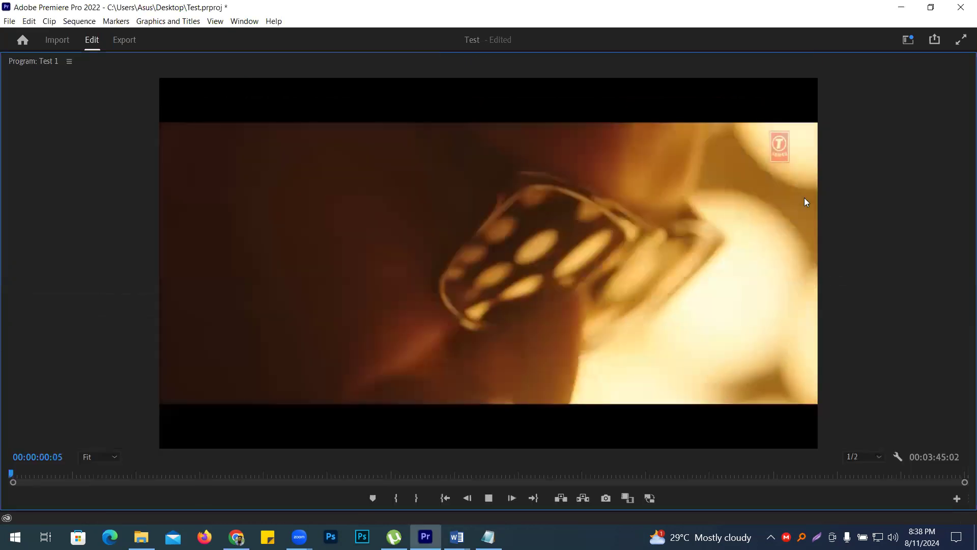
key("space")
key("grave")
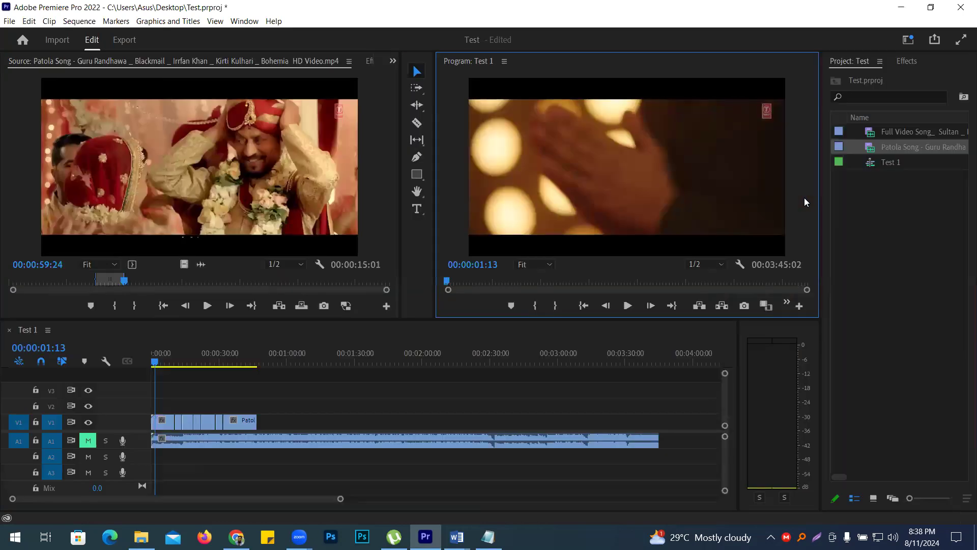
Unmute A1 and play the Test 1 sequence from the start in the maximized Program monitor to about 00:00:24:22
left_click(152, 361)
left_click(796, 244)
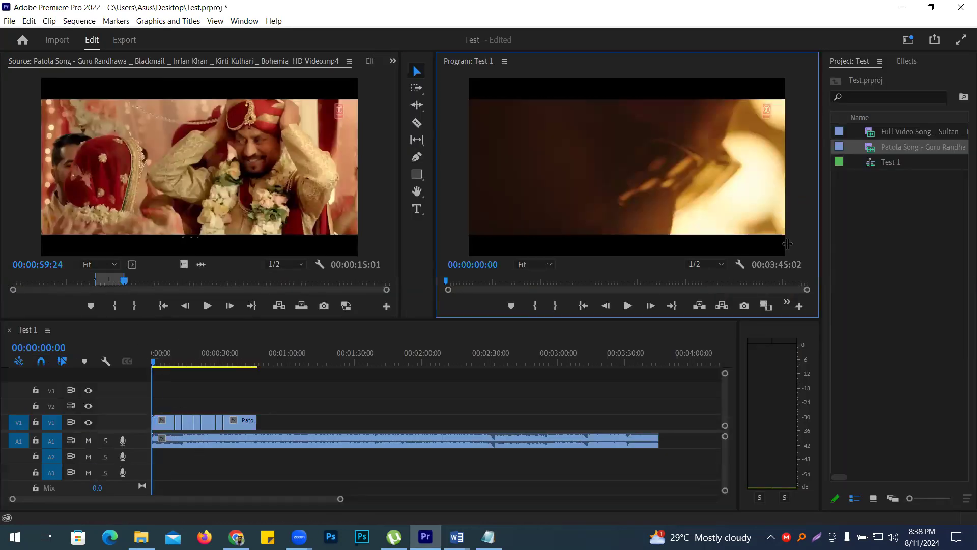
key("grave")
key("space")
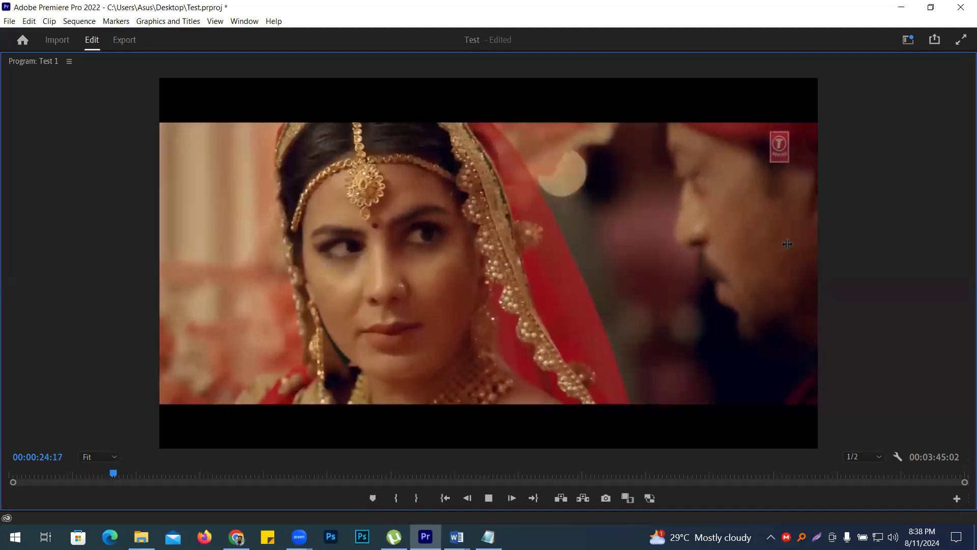
key("space")
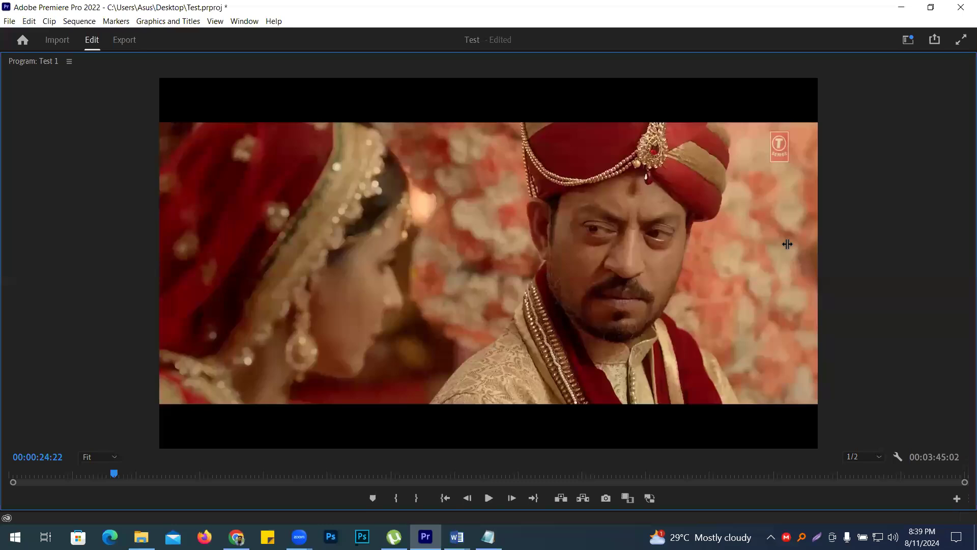
key("grave")
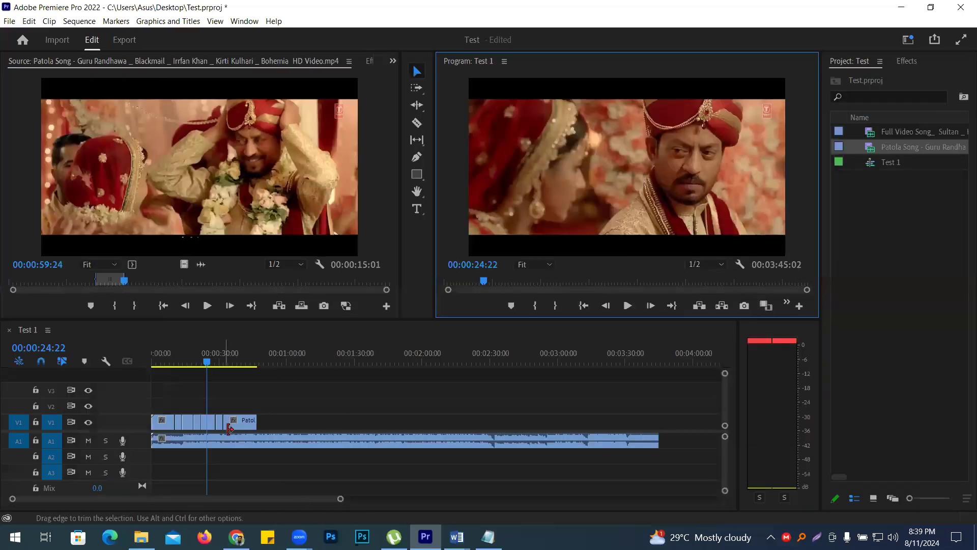
Select all the Patola Song clips on V1 and return the playhead to the start of the Test 1 sequence
left_click(234, 446)
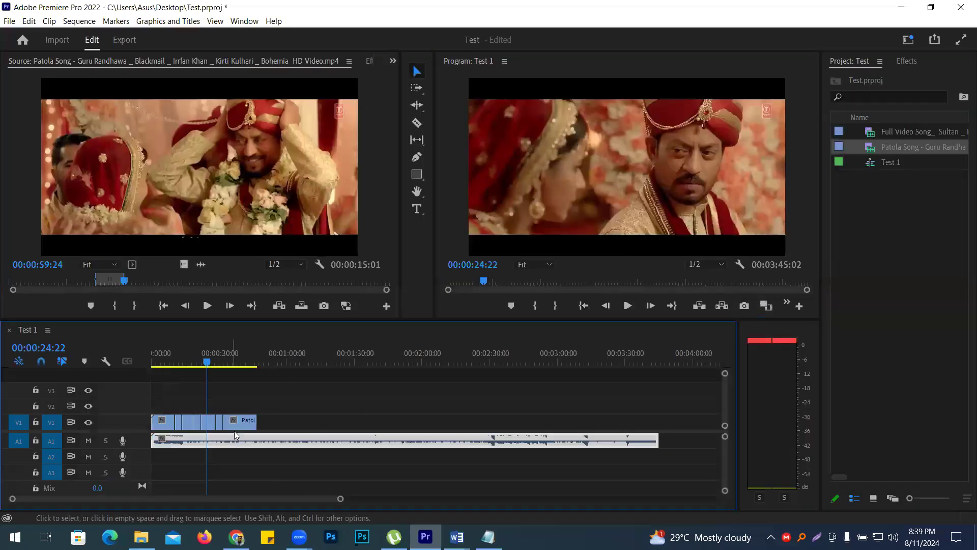
left_click_drag(153, 406, 264, 427)
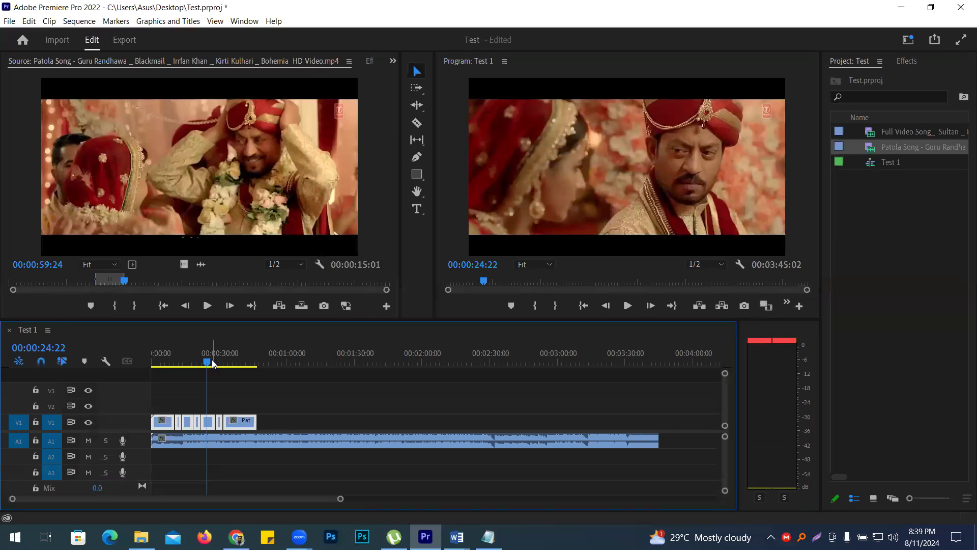
left_click_drag(206, 362, 146, 365)
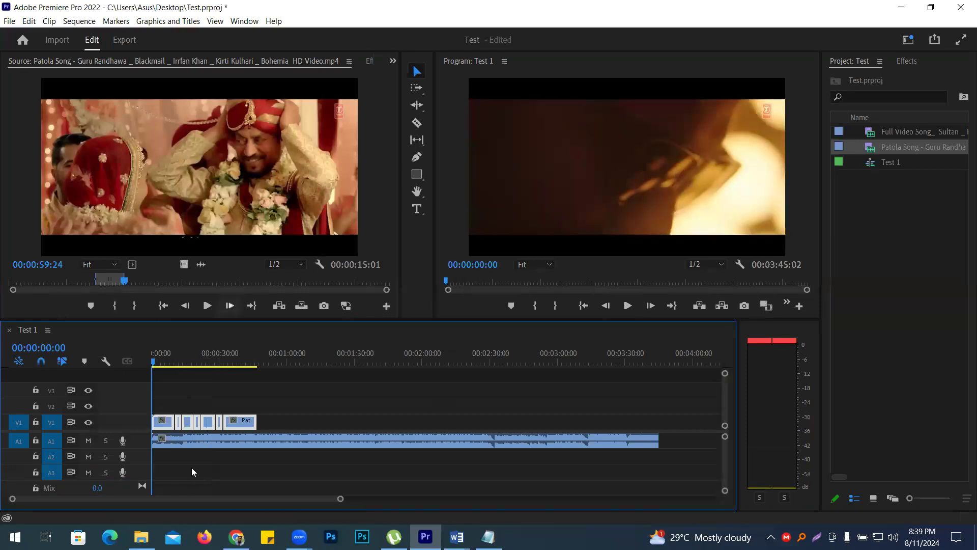
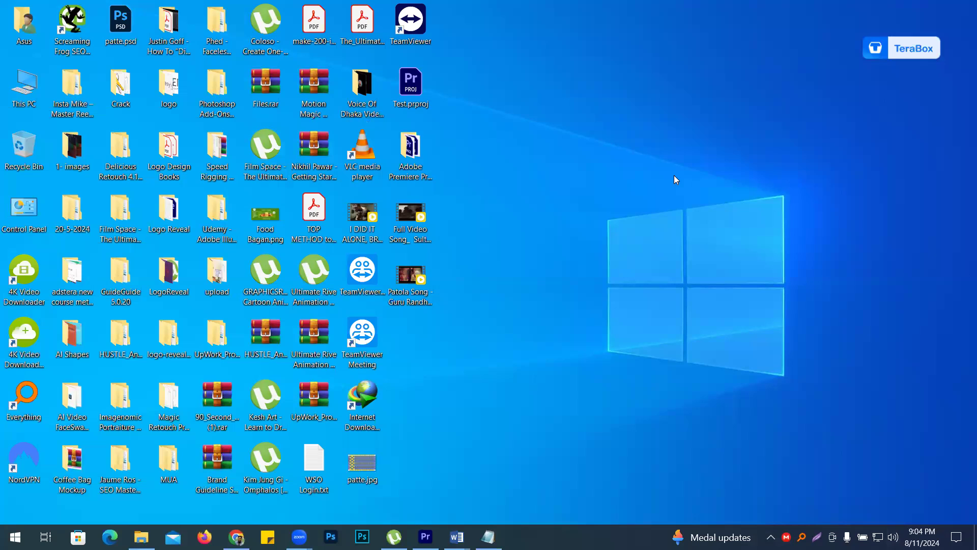
left_click(921, 537)
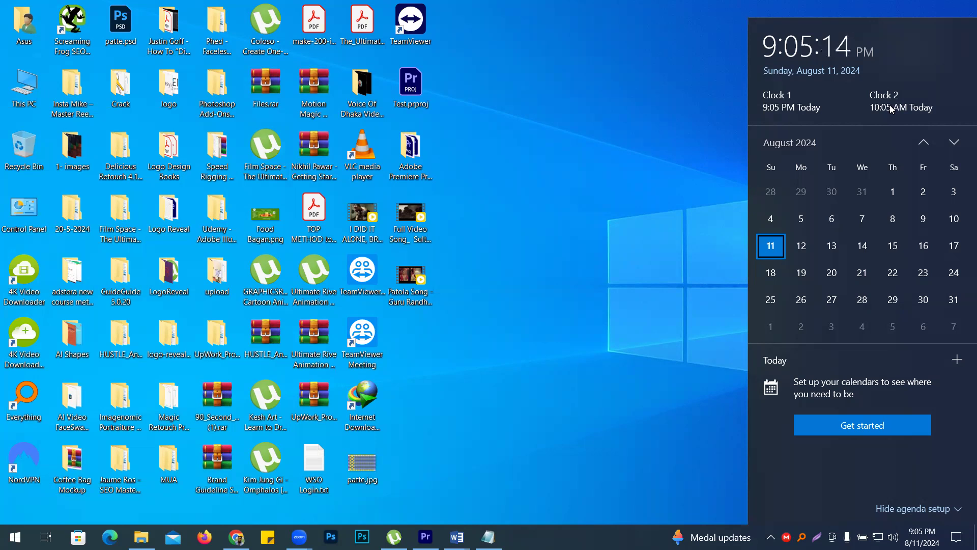
left_click(560, 272)
Move the "I DID IT ALONE, BROKE & TIRED" video apart from the other desktop icons, into the empty area below the TeraBox widget
left_click_drag(402, 235, 867, 160)
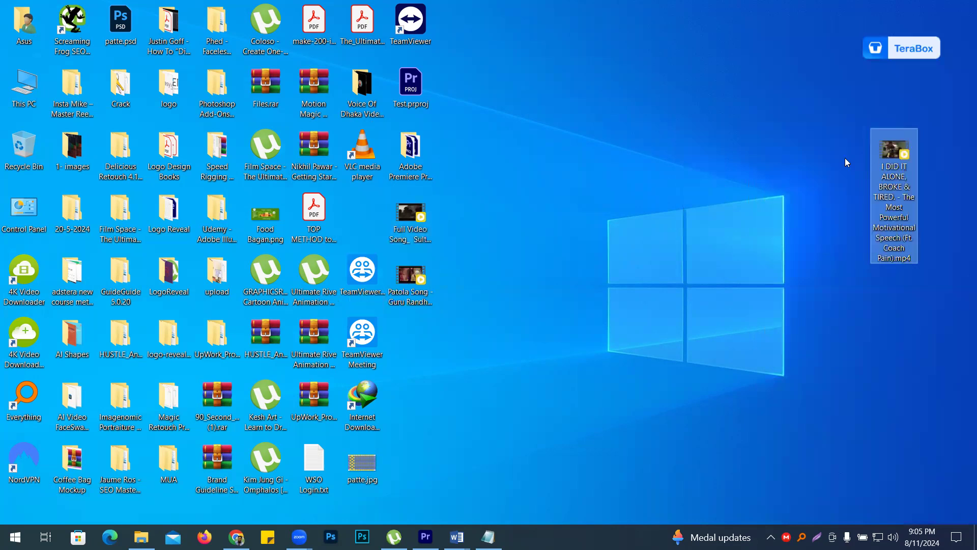
left_click(885, 479)
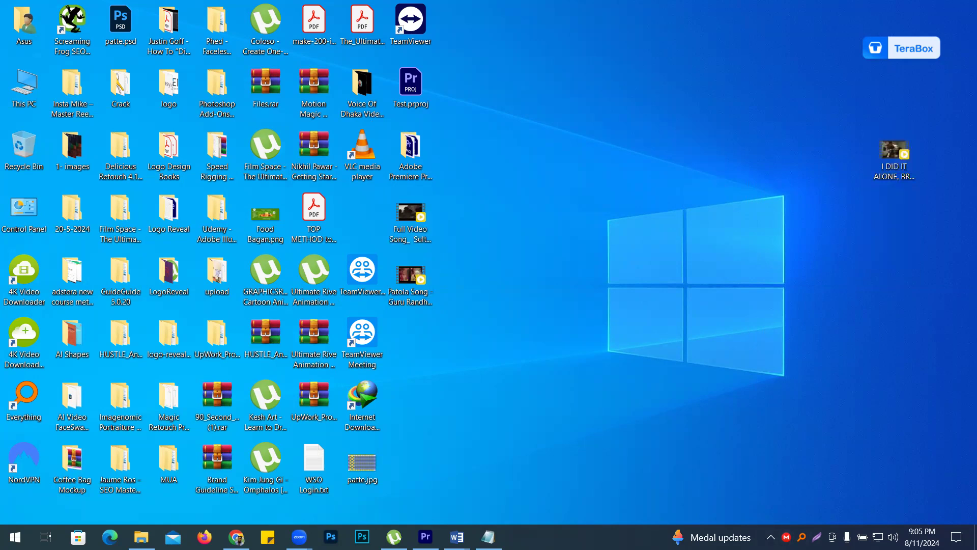
left_click(893, 150)
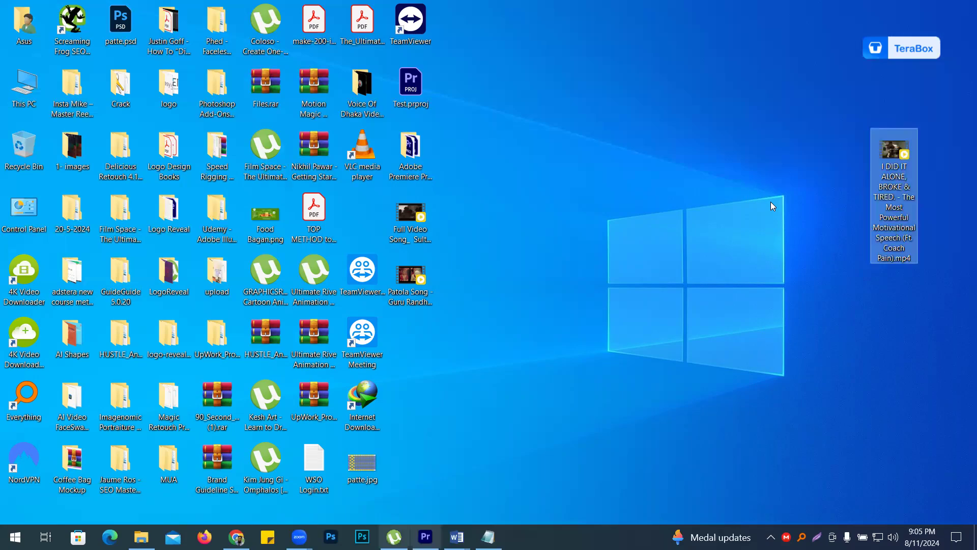
Switch back to Premiere Pro and delete both song videos and the Test 1 sequence from the project
key("alt+Tab")
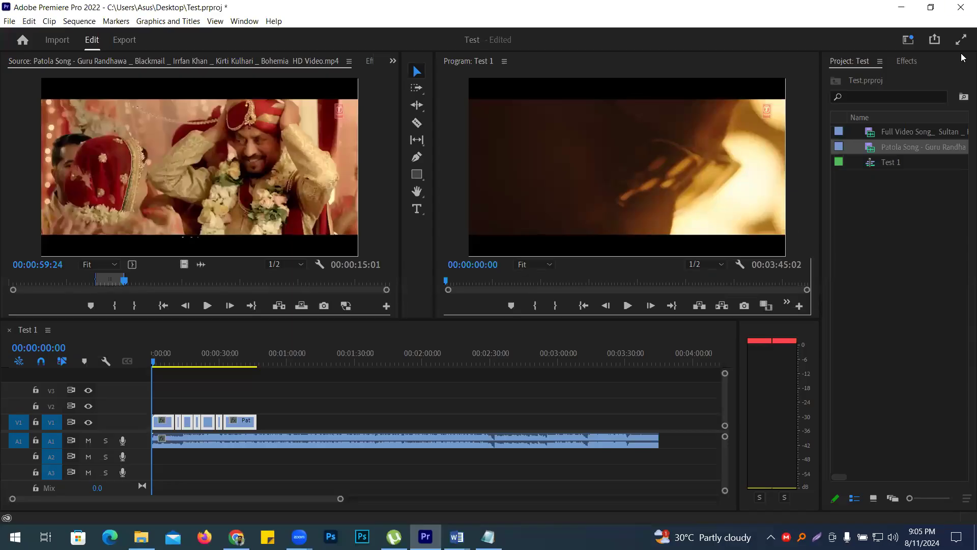
left_click_drag(953, 243, 856, 93)
key("Delete")
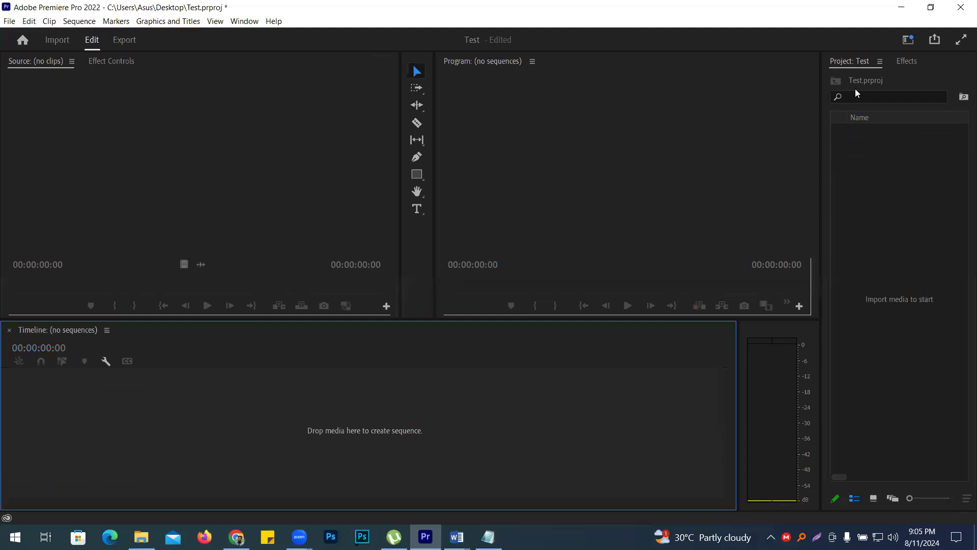
Start a new sequence and set its frame size to 1080 horizontal by 1920 vertical
left_click(9, 21)
mouse_move(31, 35)
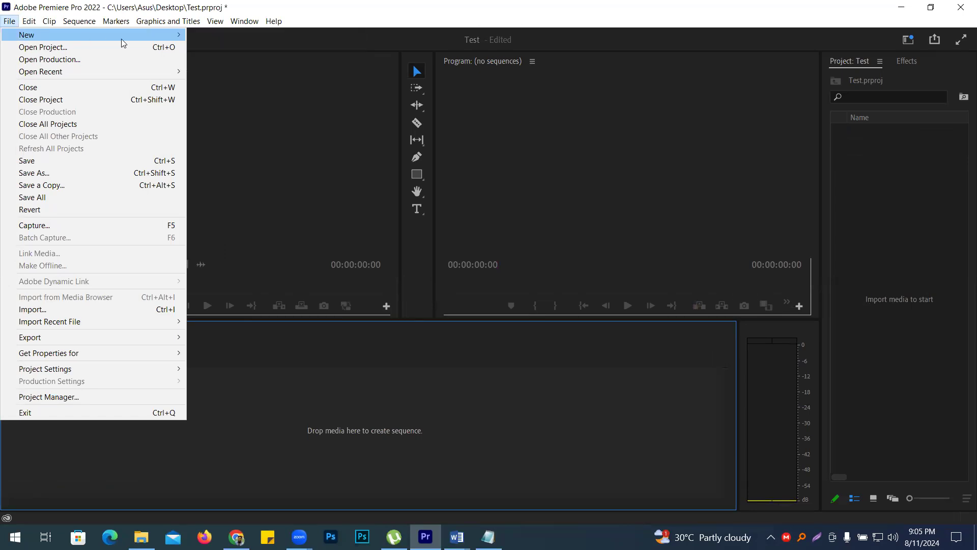
left_click(248, 63)
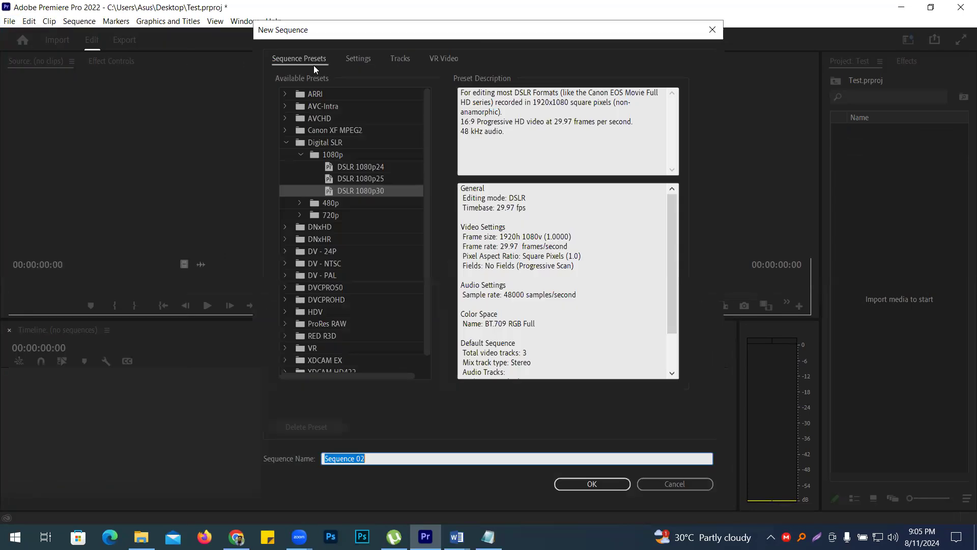
left_click(360, 59)
left_click_drag(405, 131, 366, 131)
type("1080")
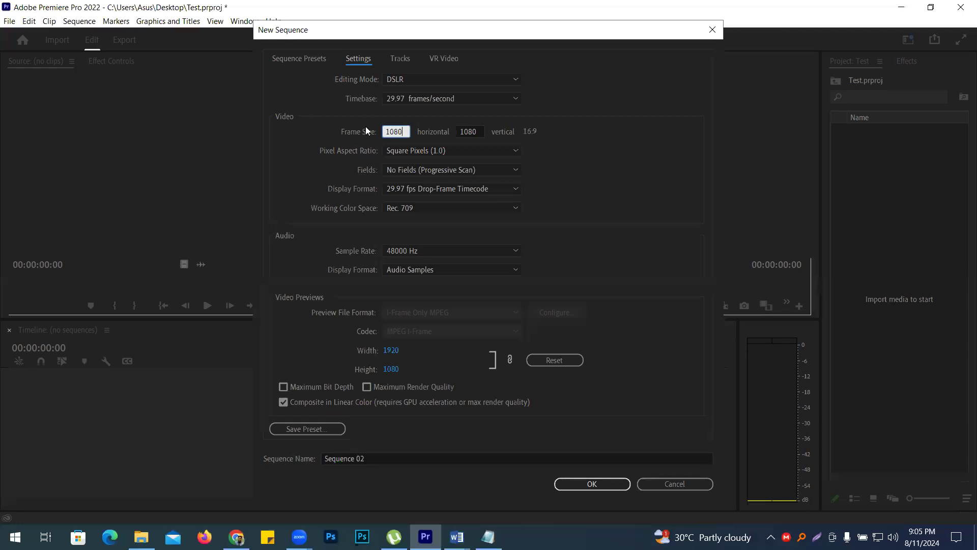
left_click(473, 131)
type("1920")
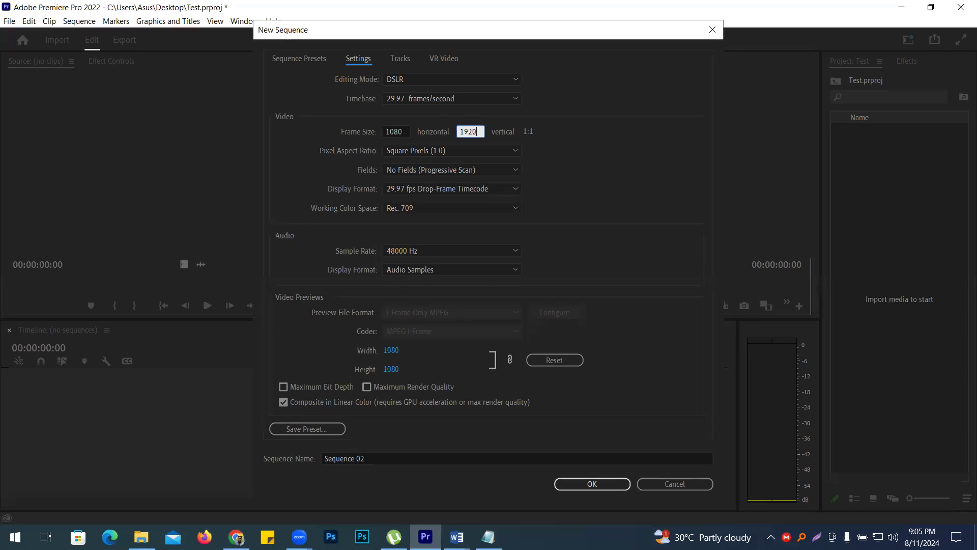
left_click(532, 131)
Name the new sequence "reel" and create it
left_click(362, 453)
type("reel")
key("Return")
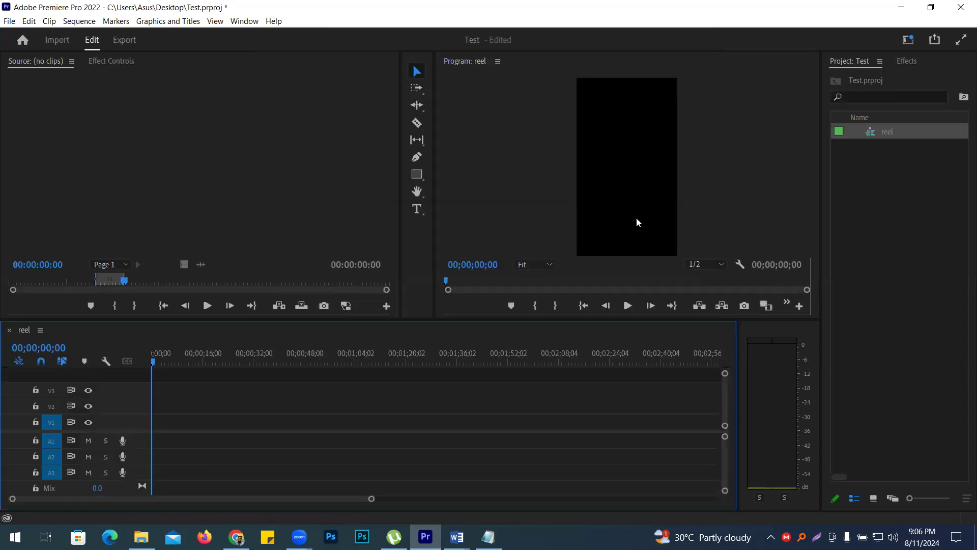
Import the "I DID IT ALONE, BROKE & TIRED" motivational speech video from the Desktop into the project
left_click(884, 210)
key("ctrl+i")
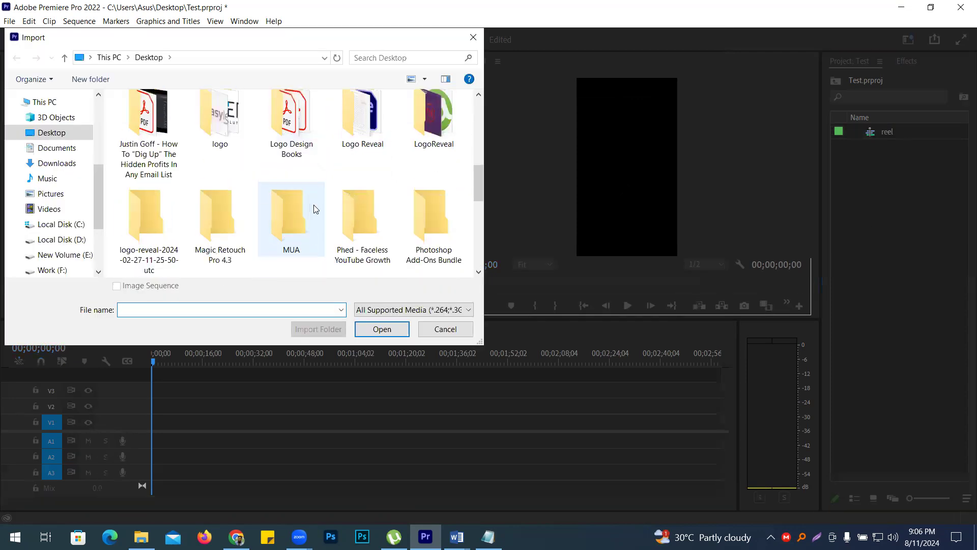
scroll(314, 209, "down", 5)
left_click(297, 135)
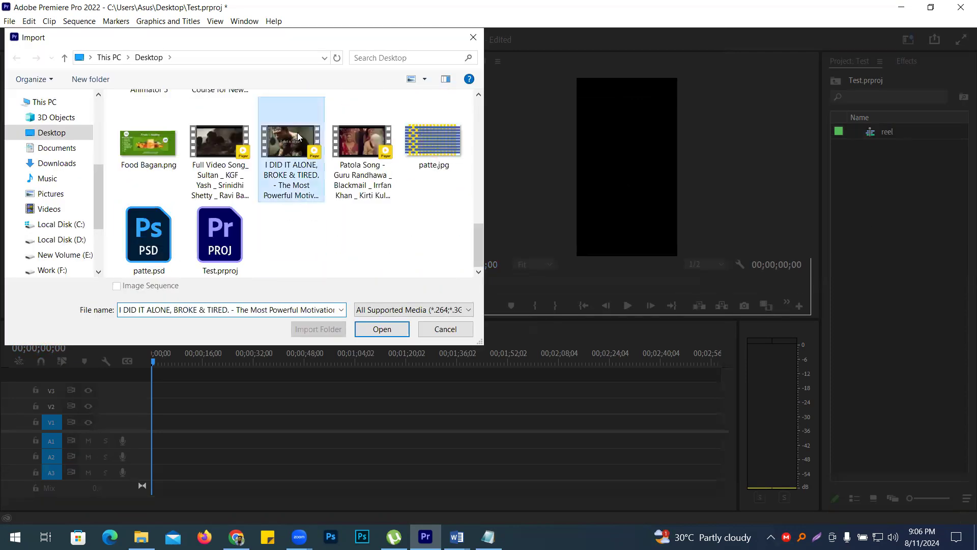
double_click(297, 135)
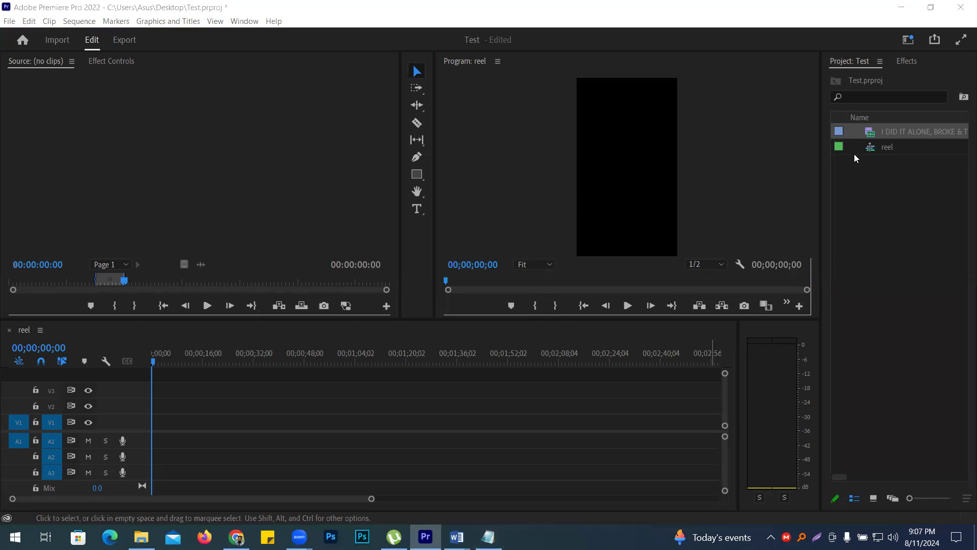
Preview the motivational speech video in the Source monitor and place only its audio on track A1 at the reel's start
left_click(891, 187)
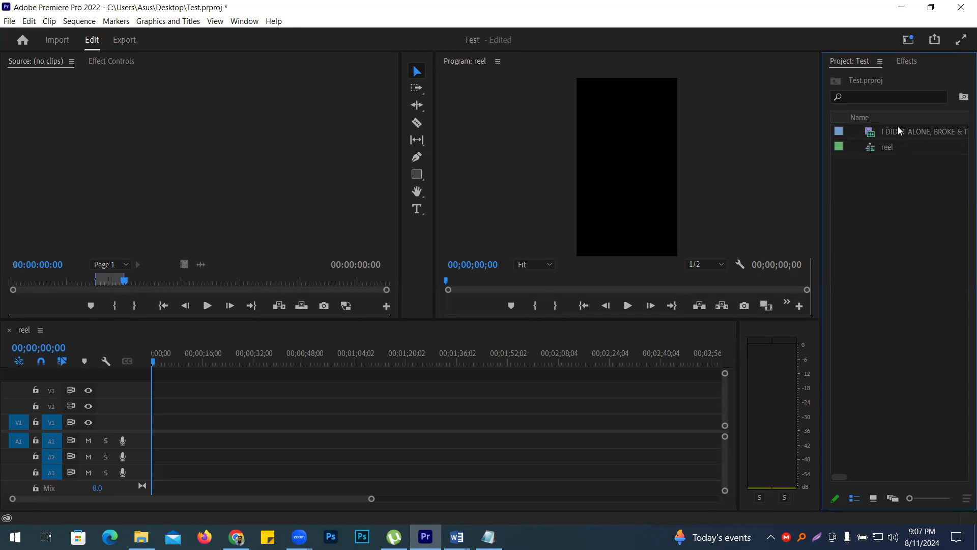
double_click(892, 133)
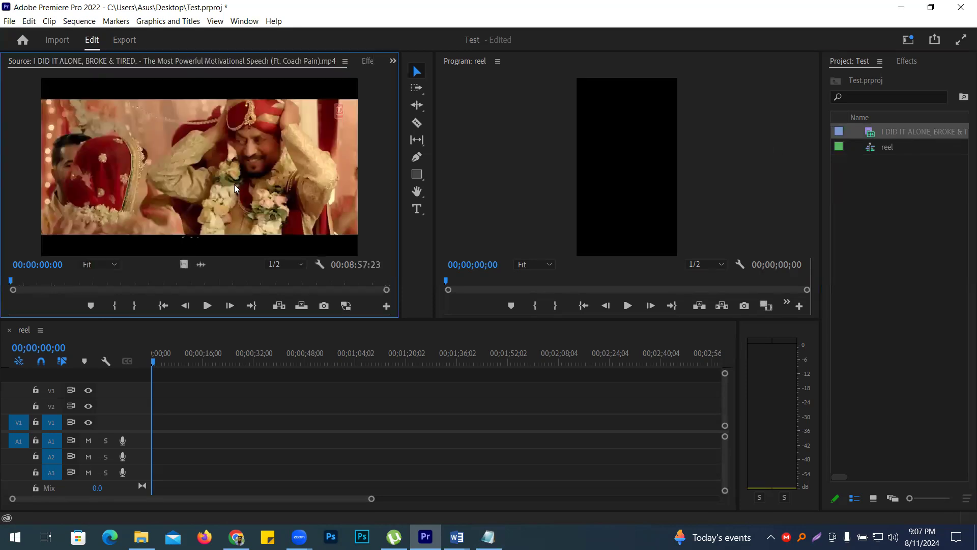
left_click(208, 305)
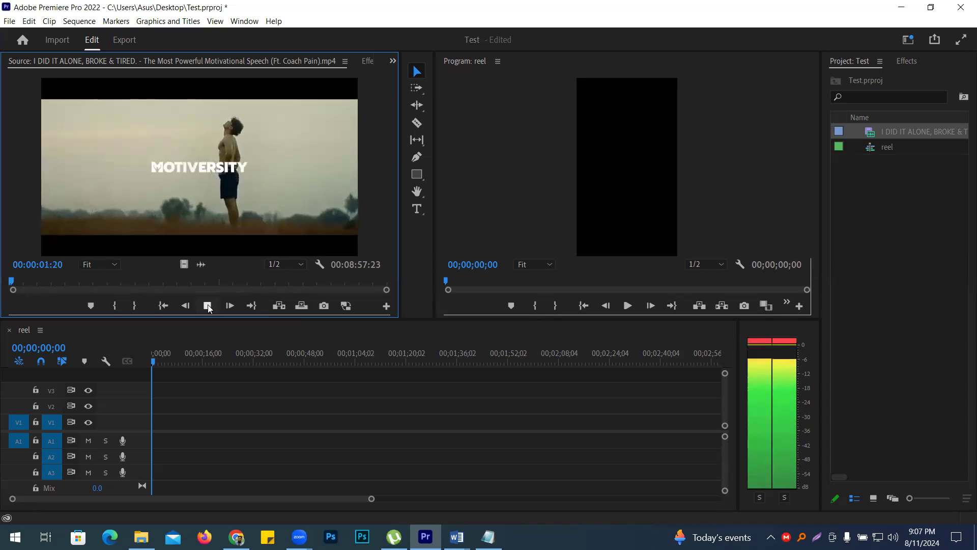
left_click(207, 306)
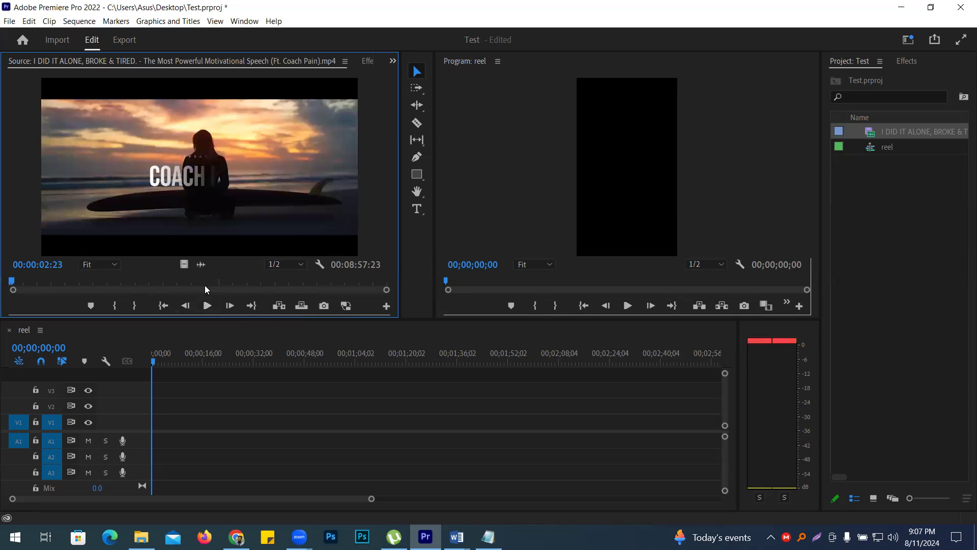
left_click_drag(201, 267, 154, 440)
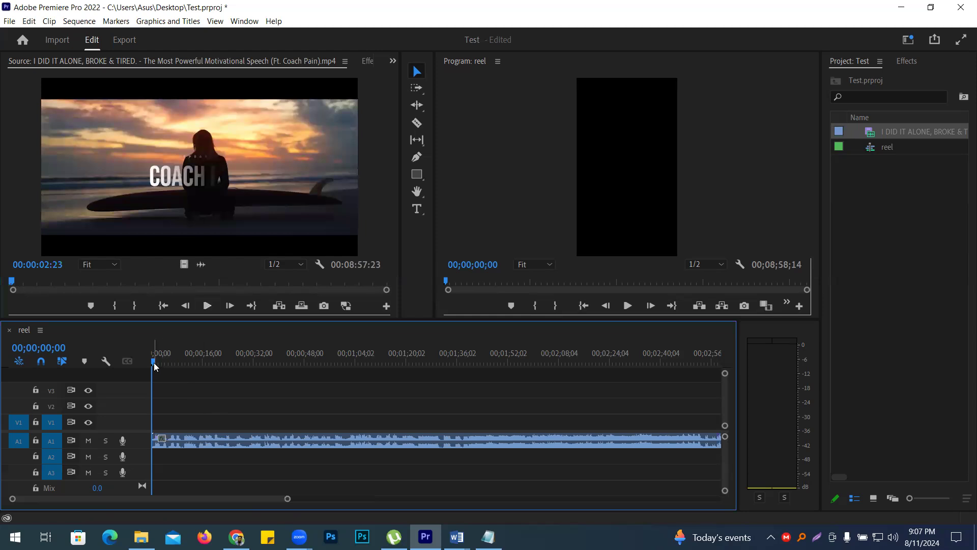
left_click_drag(12, 283, 3, 281)
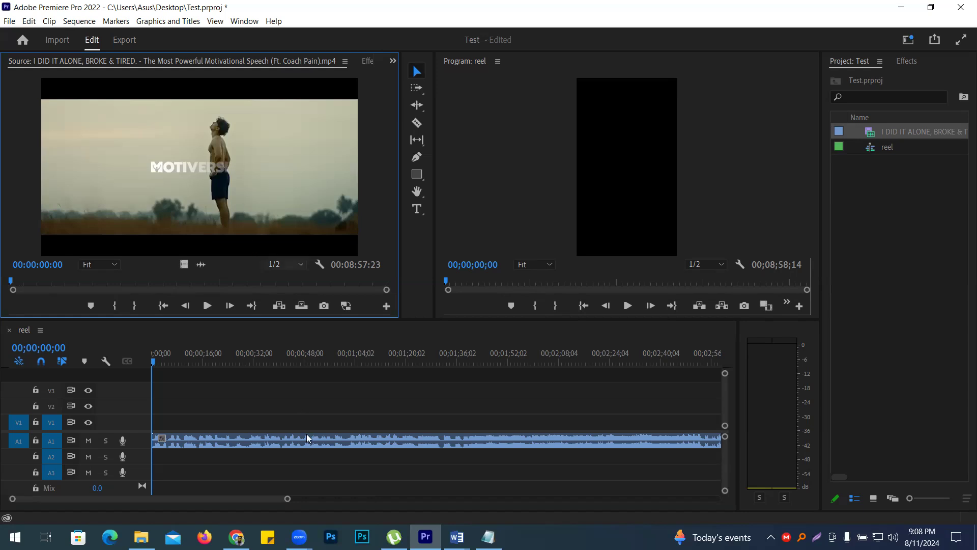
Switch to Chrome and open artlist.io in a new tab
left_click(236, 536)
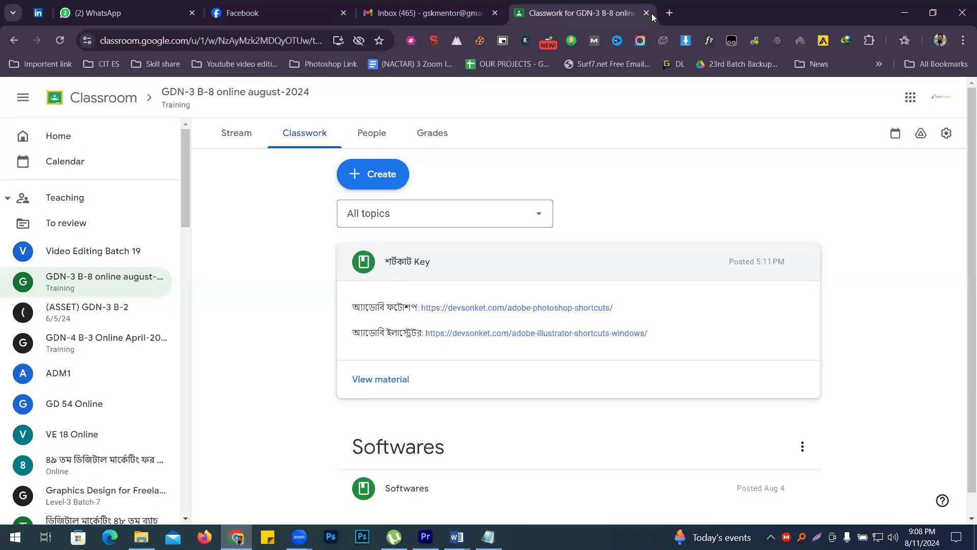
left_click(669, 13)
left_click(336, 42)
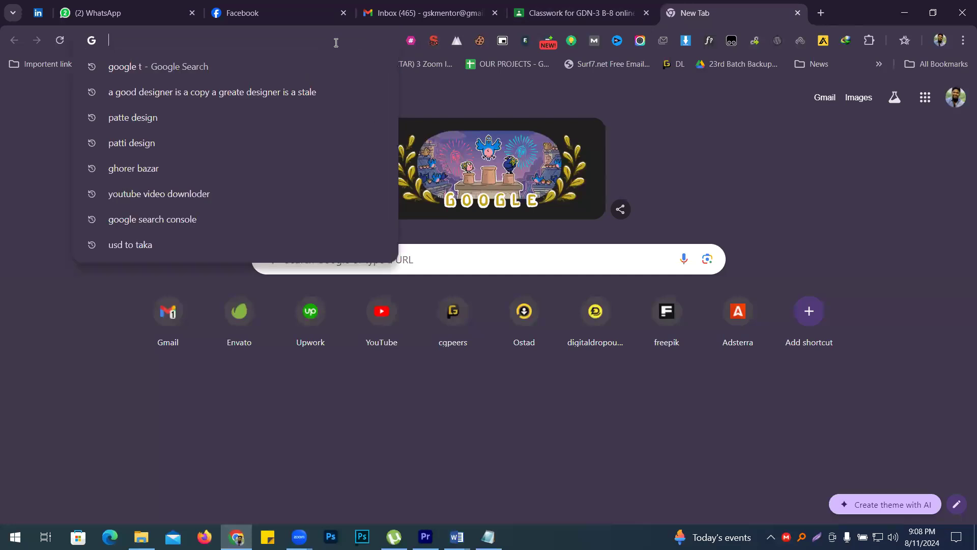
type("artlist.io")
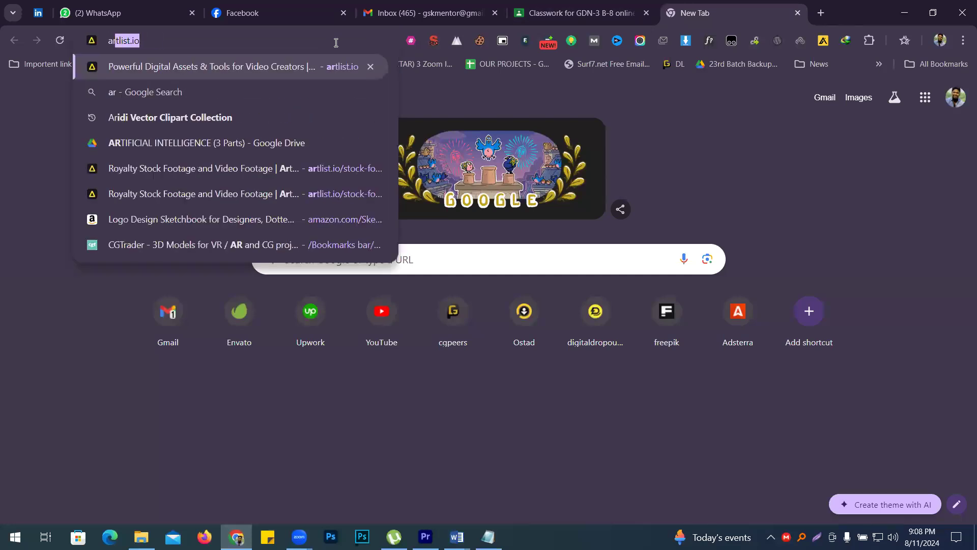
key("Return")
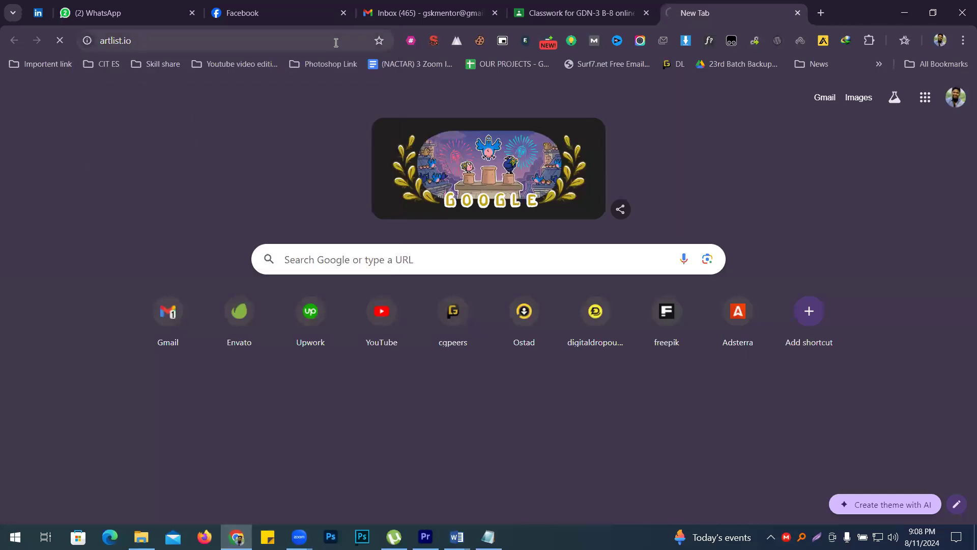
Copy the web address of the Artlist home page
left_click(315, 20)
left_click(667, 15)
left_click(219, 40)
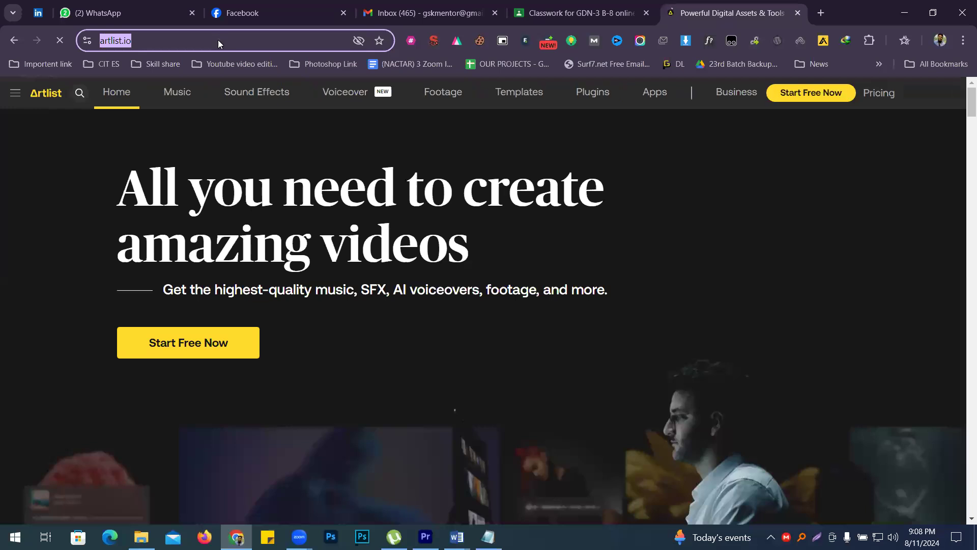
right_click(219, 41)
left_click(254, 157)
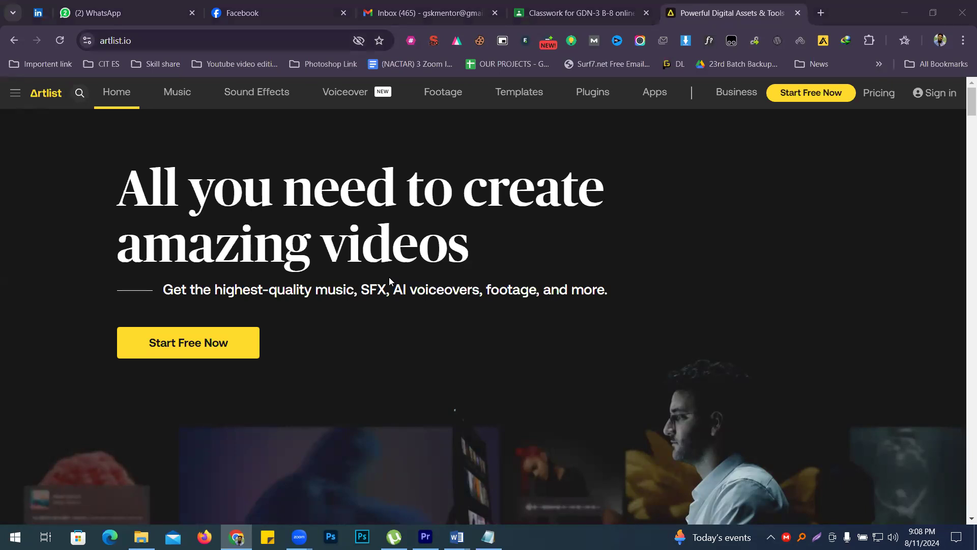
Search Artlist's stock footage for "alone man"
left_click(441, 93)
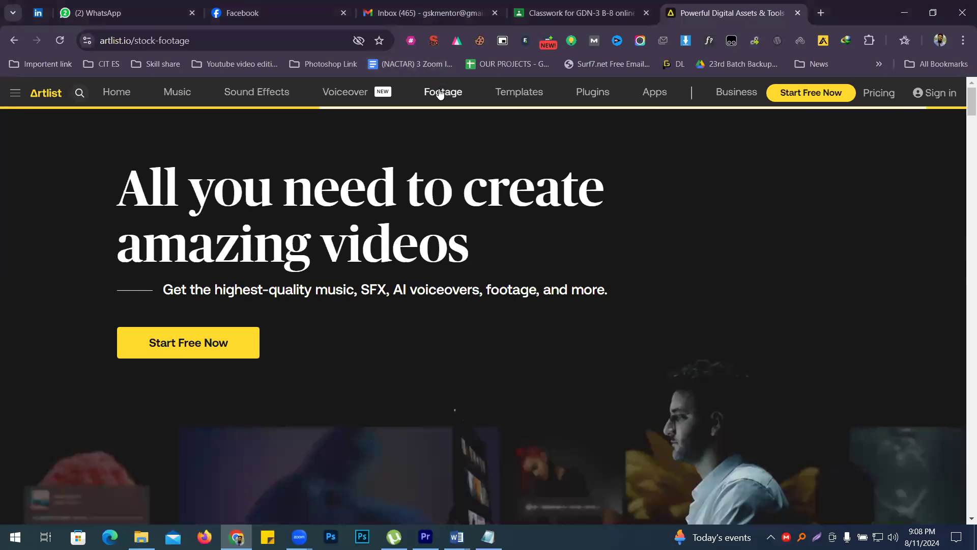
left_click(261, 300)
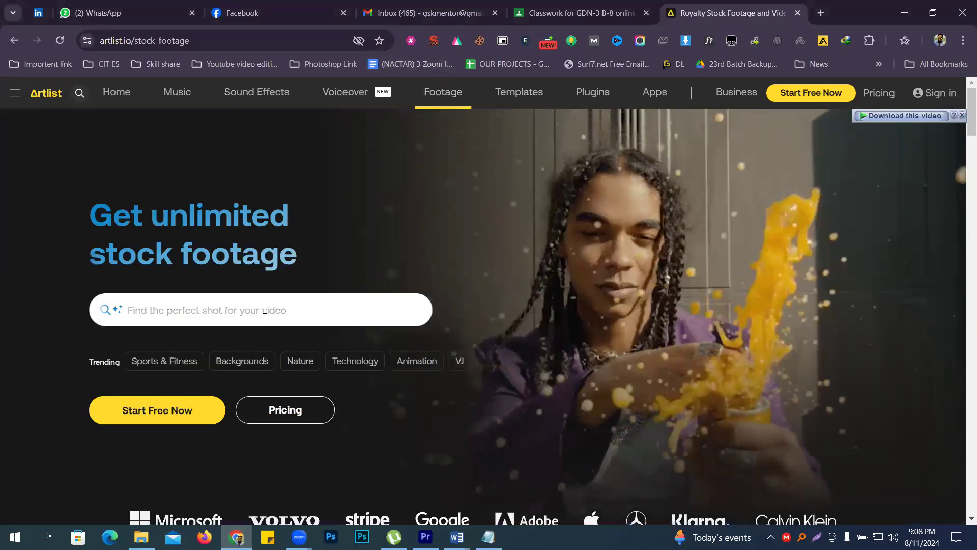
type("alone")
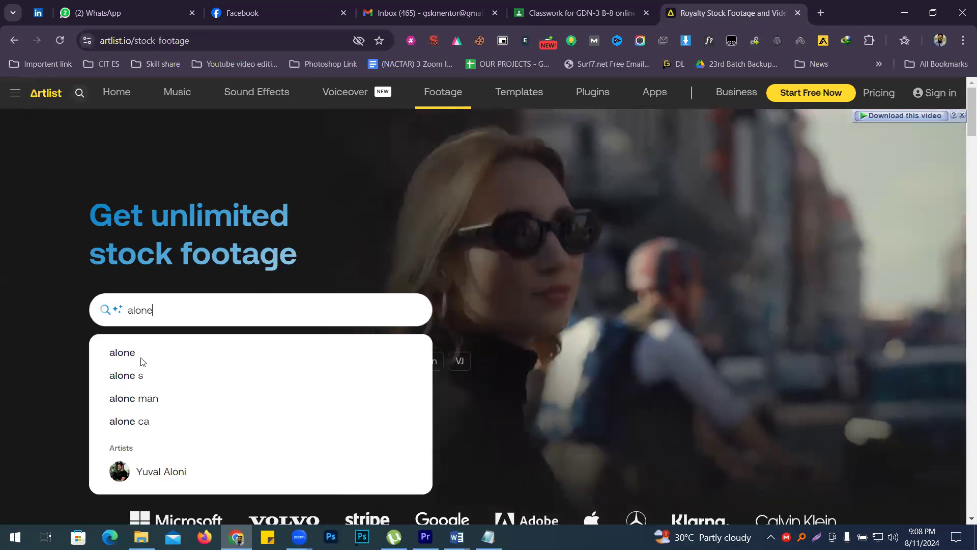
left_click(145, 400)
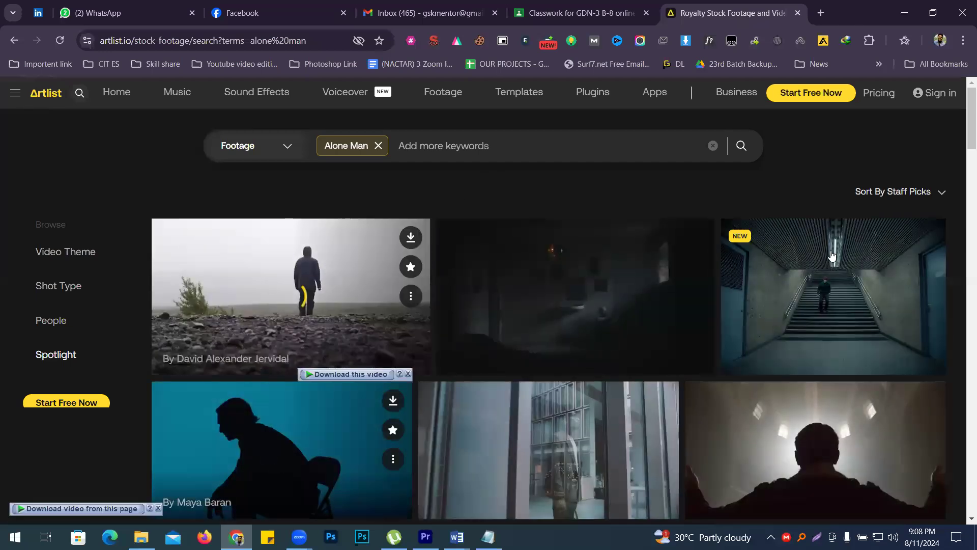
Open the "Man, Thinking, Serious, Bed" clip from the results in a new tab and highlight its frame rate
scroll(871, 196, "down", 2)
scroll(652, 303, "down", 4)
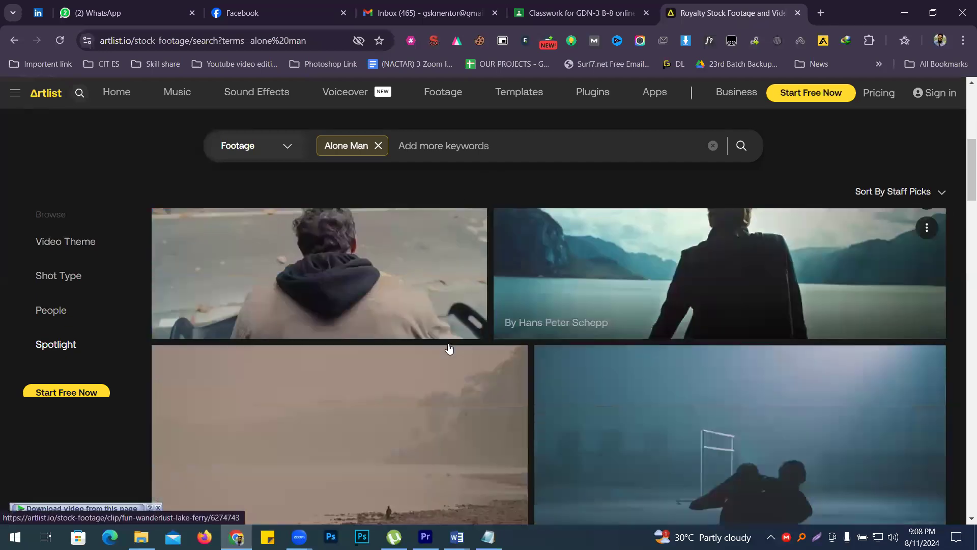
scroll(392, 300, "down", 8)
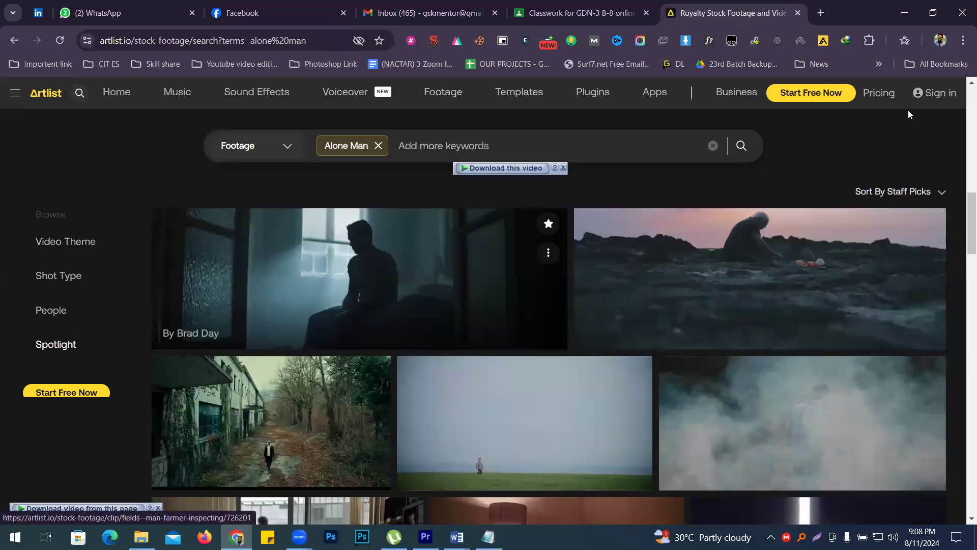
scroll(411, 301, "up", 2)
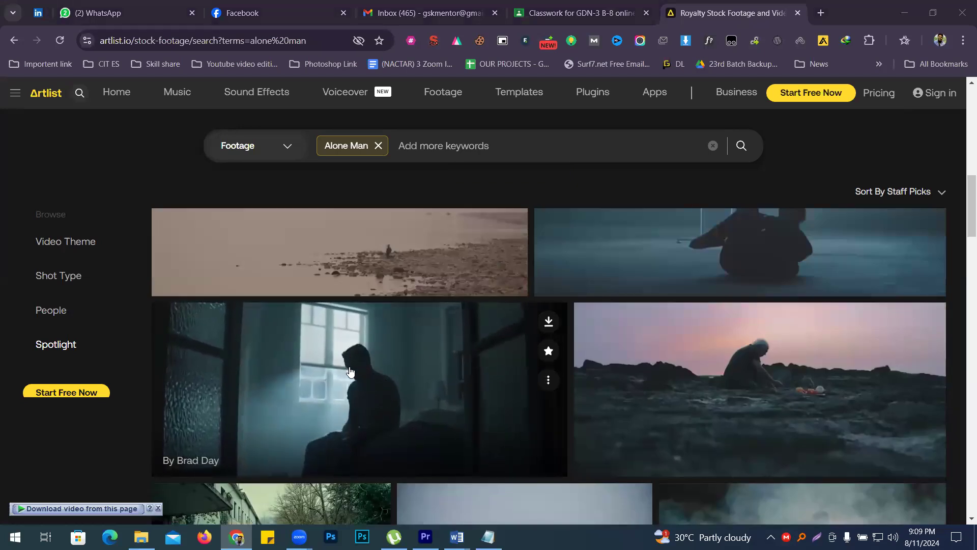
right_click(353, 350)
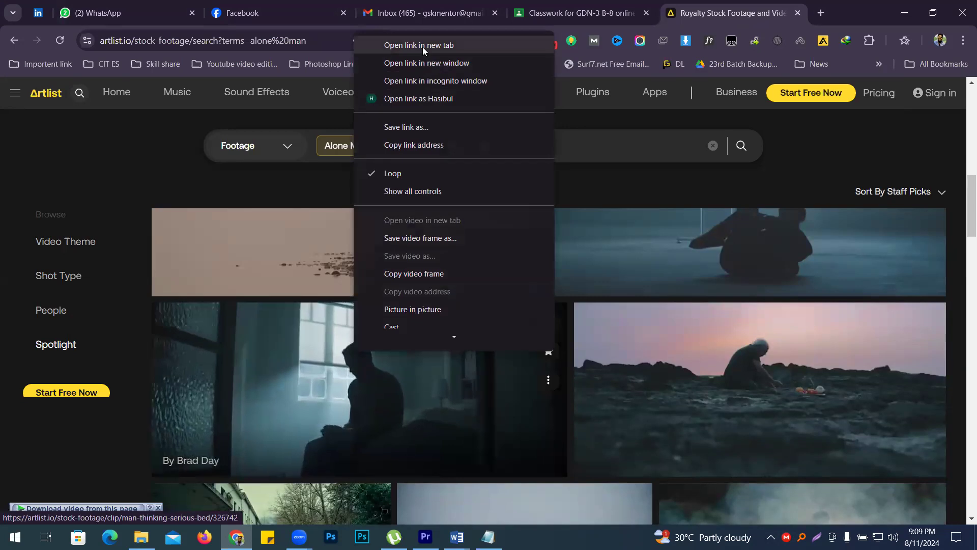
left_click(423, 46)
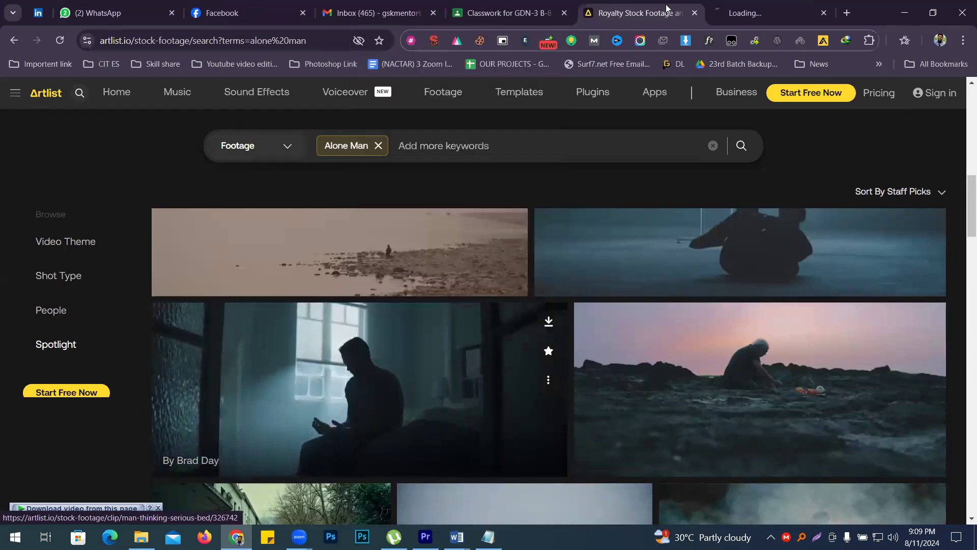
left_click(713, 6)
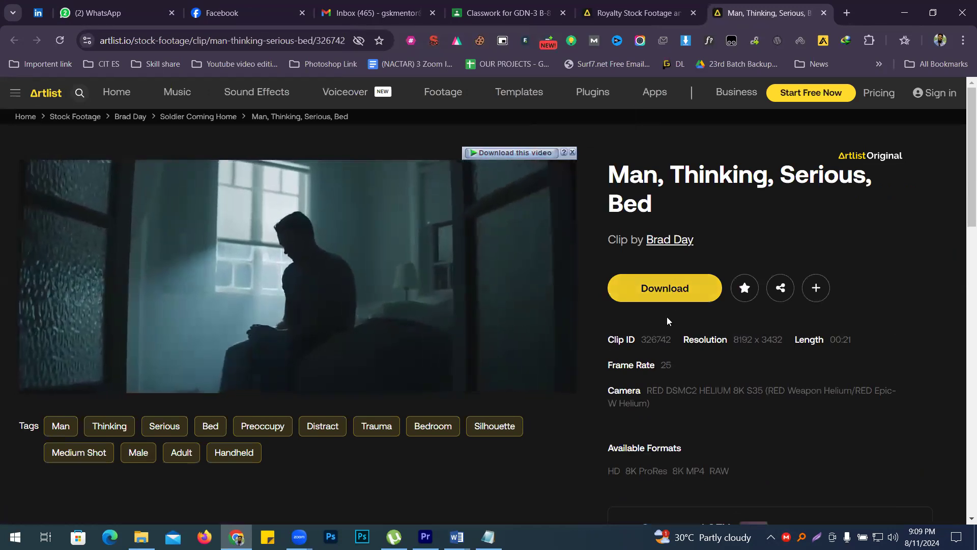
double_click(666, 365)
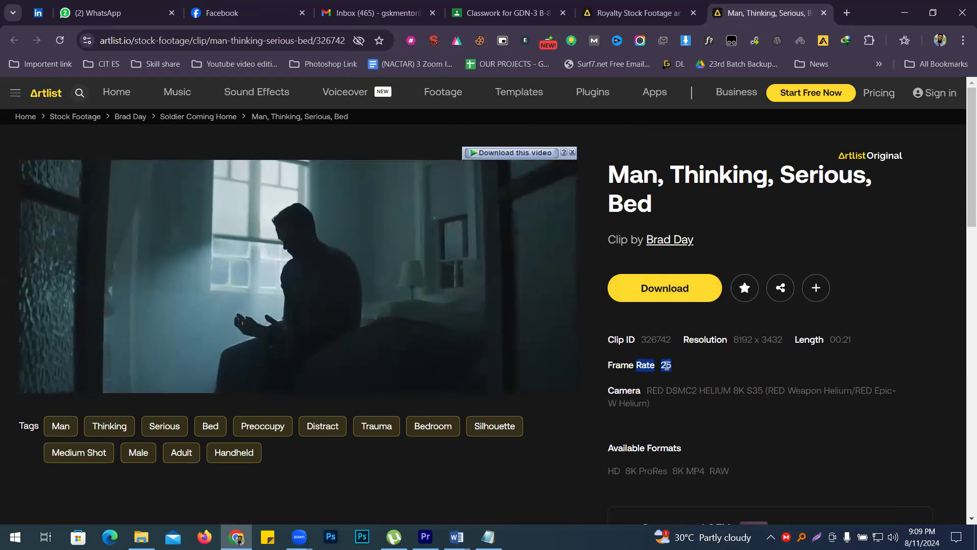
Request the 1080p HD version of the clip for download, choosing to overwrite the existing file
left_click(515, 152)
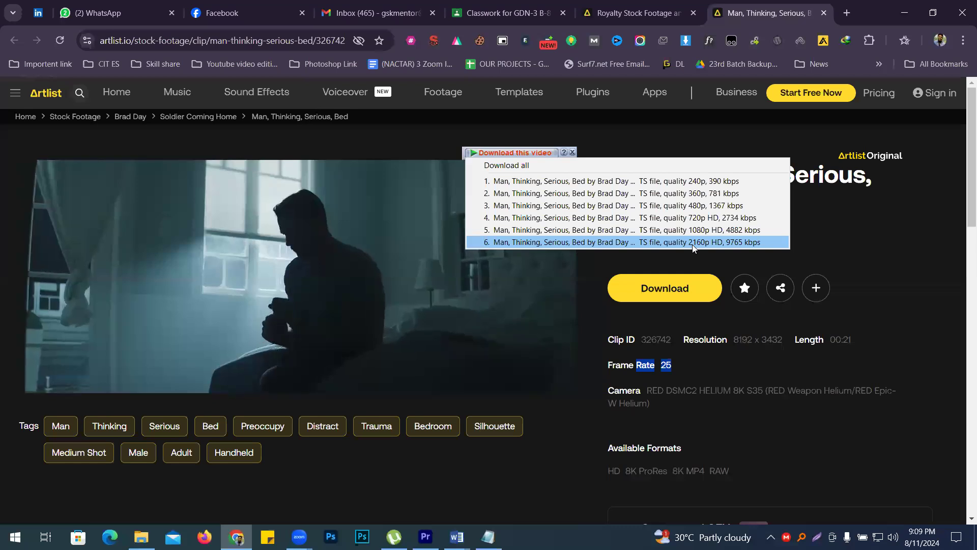
left_click(710, 234)
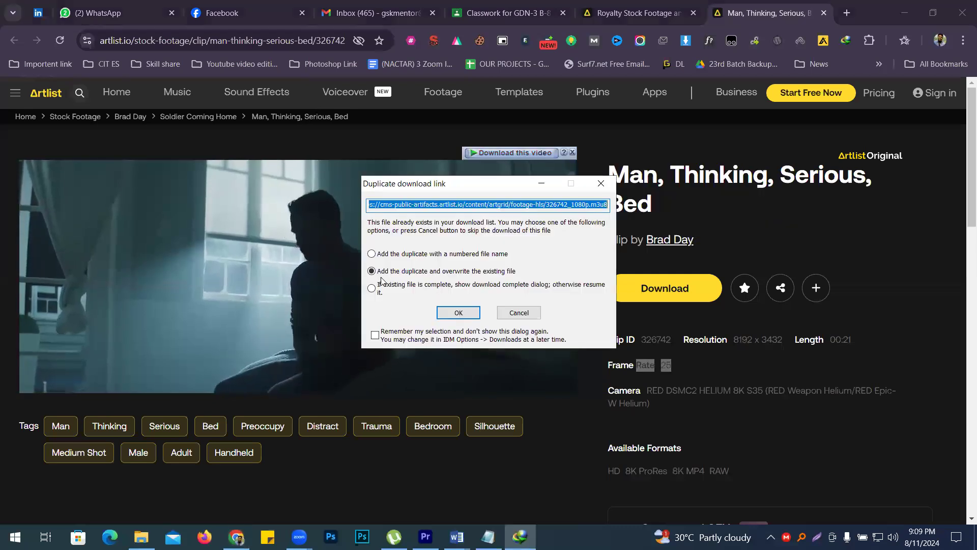
left_click(449, 313)
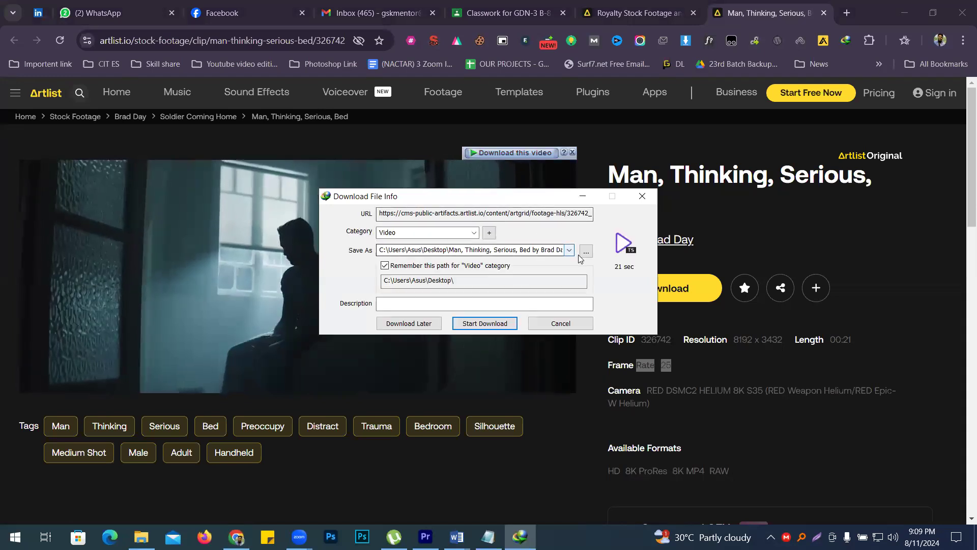
Create a folder named "edit" on the Desktop and open it as the download's save location
left_click(586, 251)
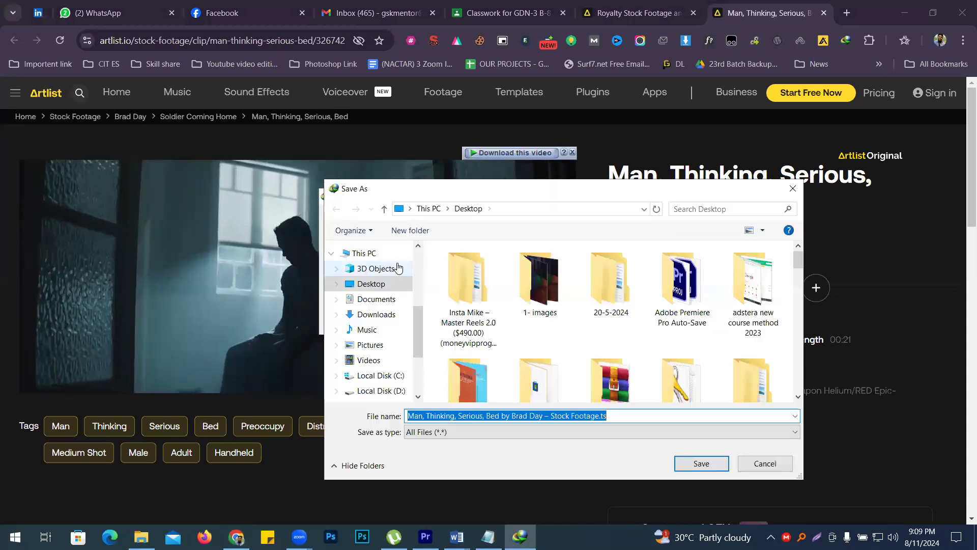
left_click(371, 284)
left_click(410, 231)
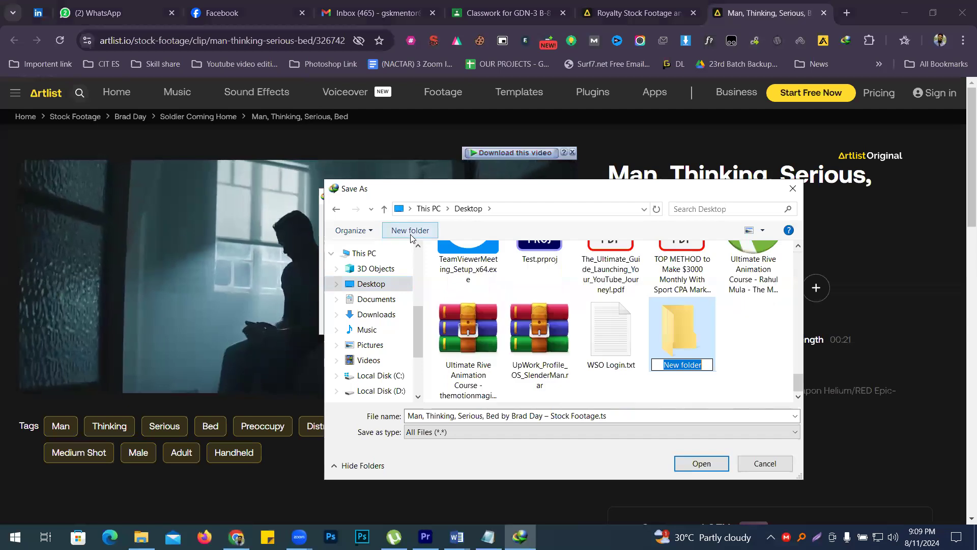
type("edit")
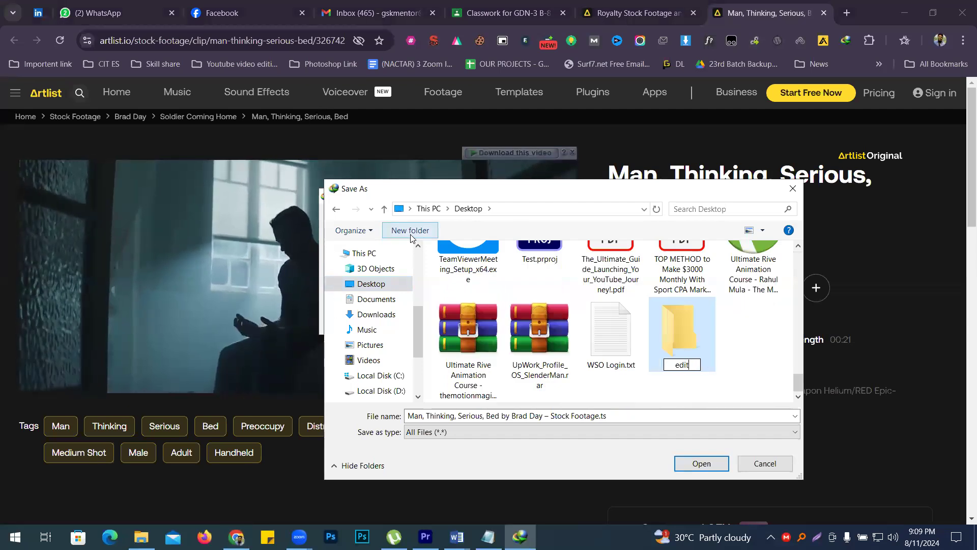
key("Return")
key("Return")
Name the downloaded file 1, start the download and dismiss its dialog
triple_click(458, 416)
type("1")
key("Return")
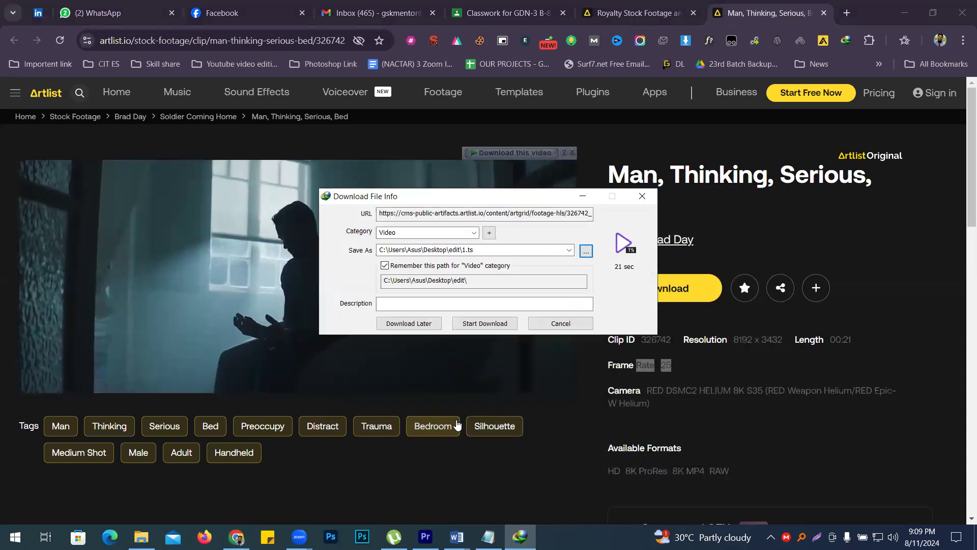
left_click(478, 323)
left_click(590, 308)
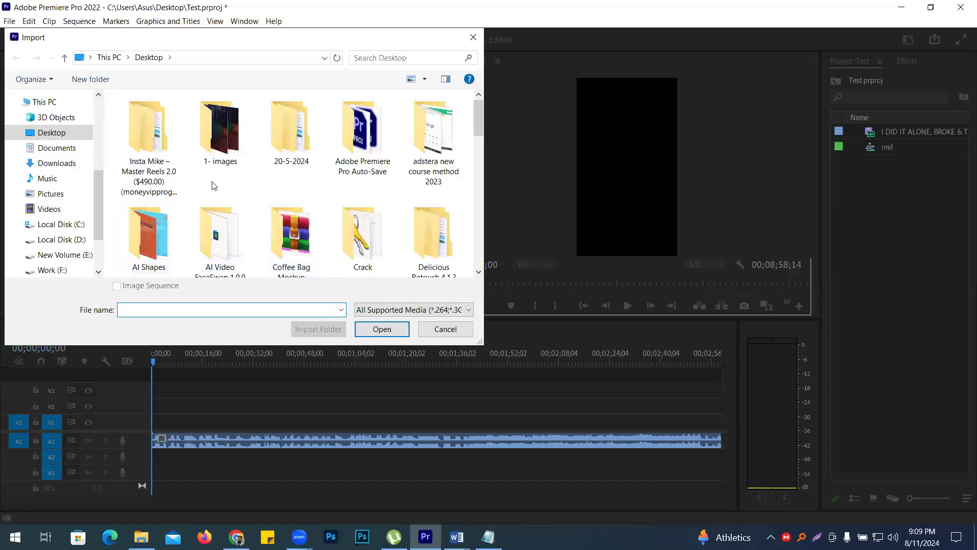
In Premiere Pro, import 1.ts from the Desktop's edit folder and place it on track V1 at the reel's start, leaving it selected
scroll(224, 189, "down", 3)
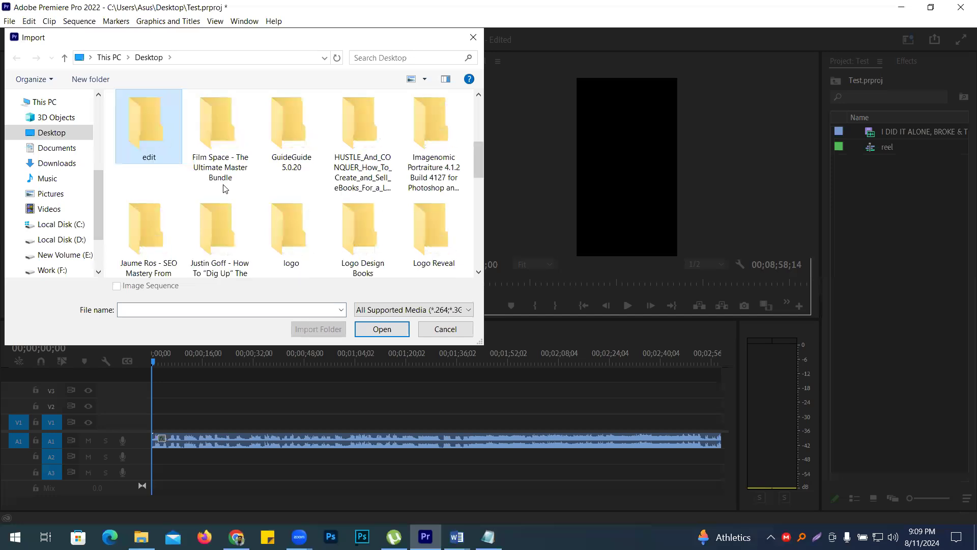
double_click(140, 127)
double_click(149, 158)
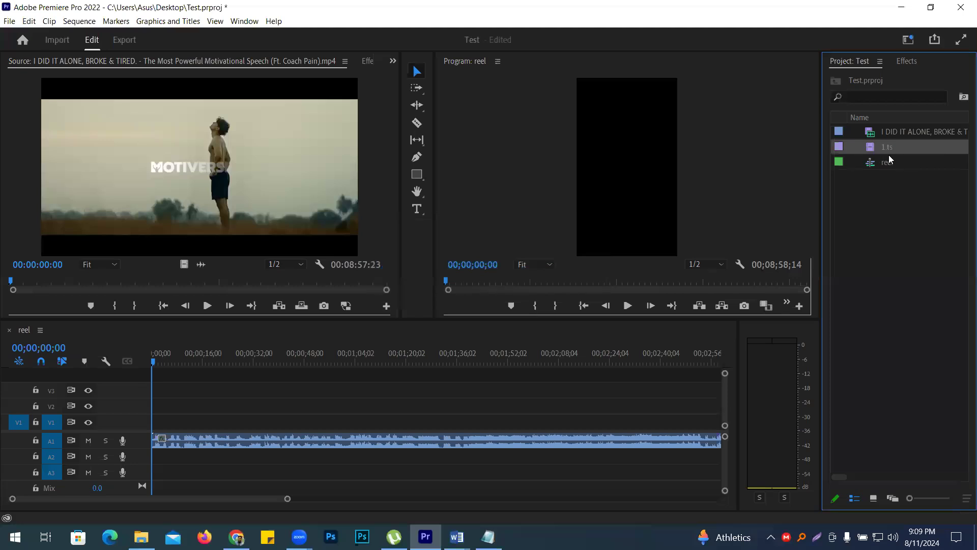
left_click_drag(874, 149, 152, 425)
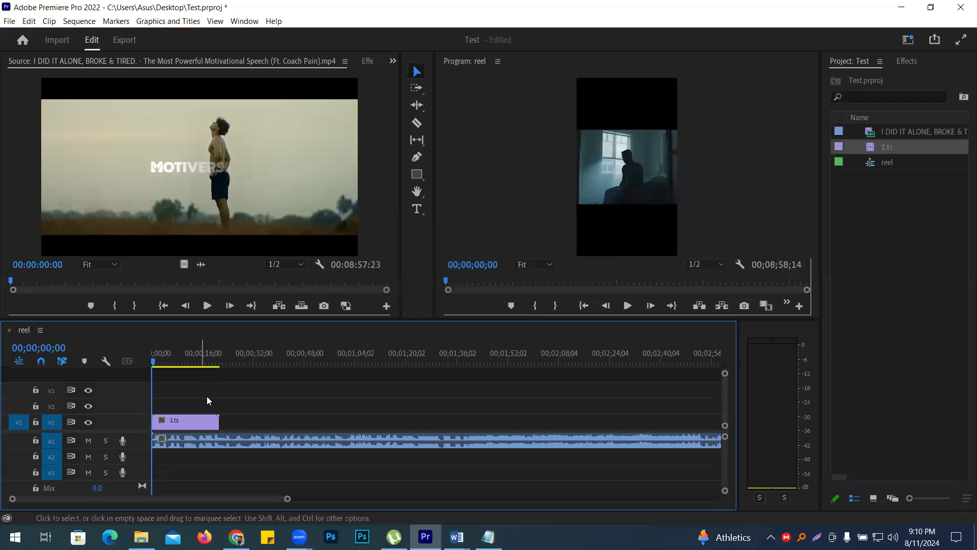
left_click(189, 423)
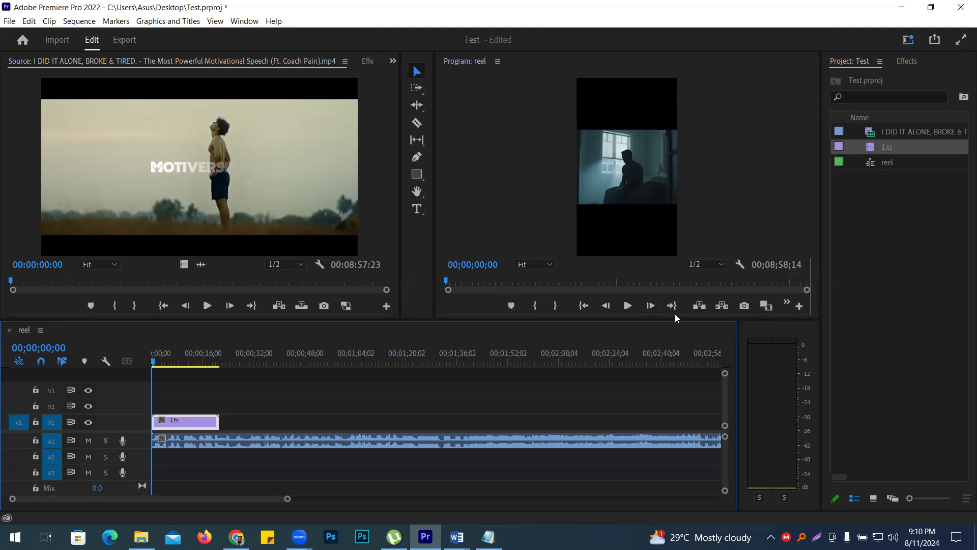
Play the reel to 00;00;04;19 and trim the end of 1.ts on track V1 back to that point
left_click(627, 305)
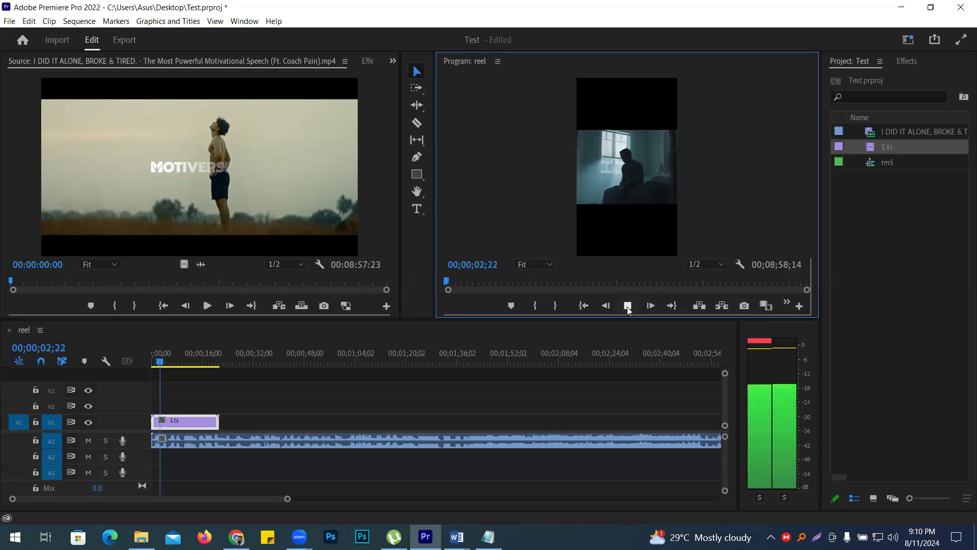
left_click(627, 305)
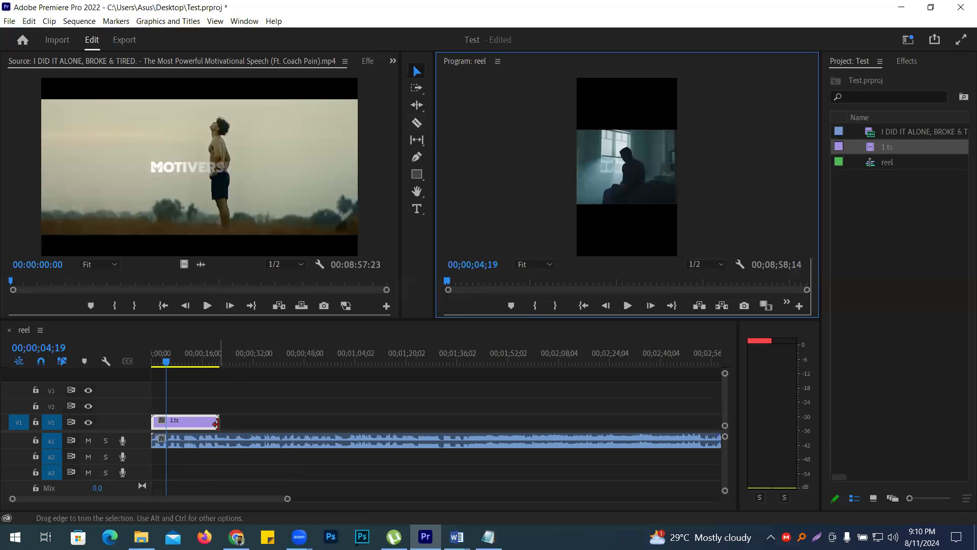
left_click_drag(216, 422, 167, 418)
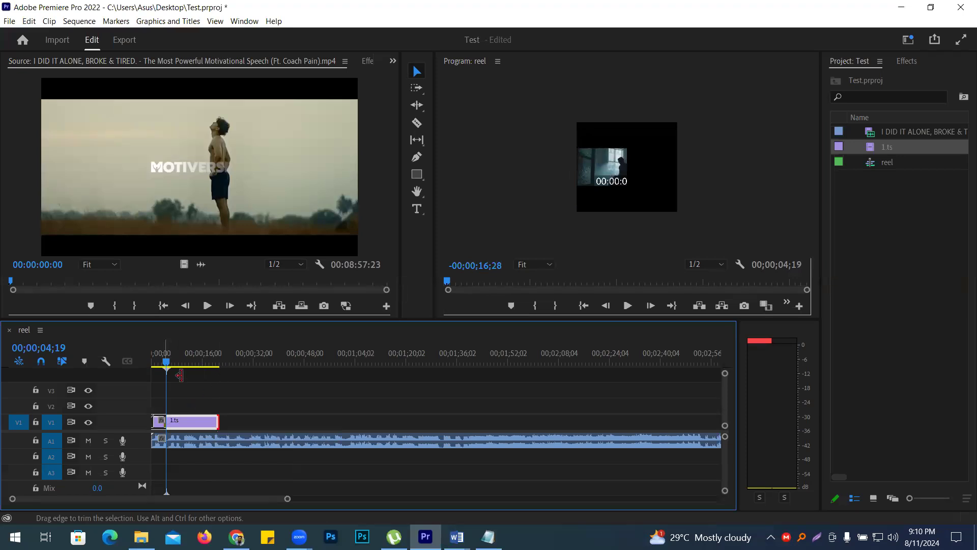
Play the reel from its start to about 00;00;04;18 to review the trimmed first clip against the speech
left_click_drag(179, 398, 151, 365)
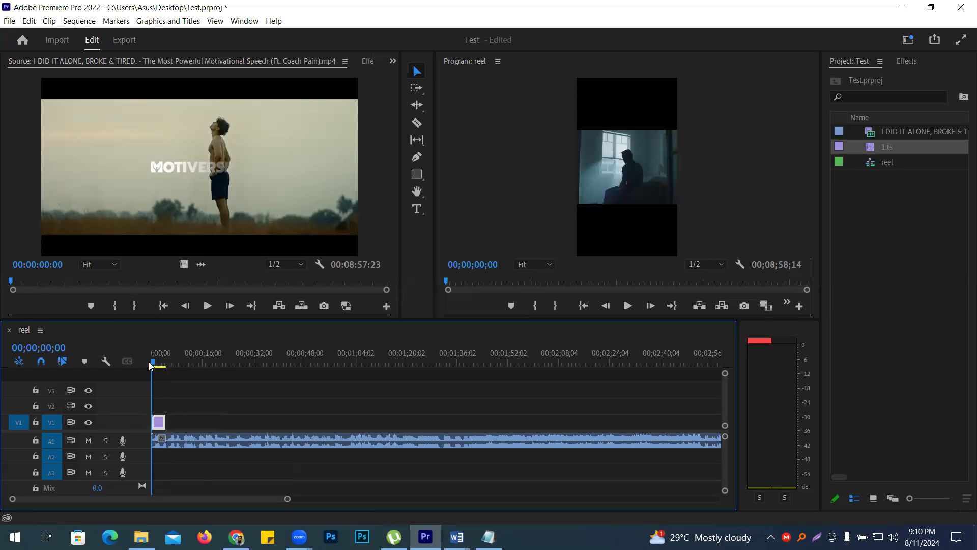
left_click(627, 305)
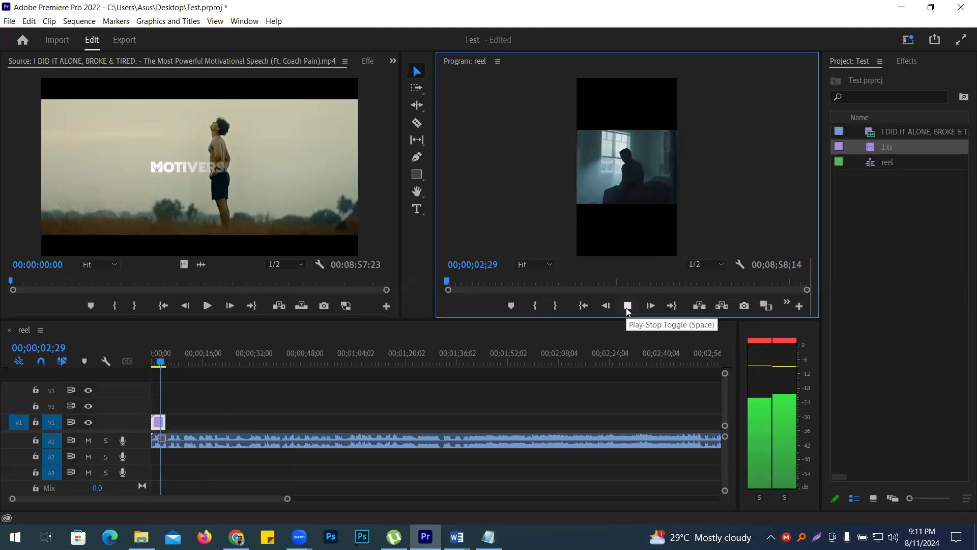
left_click(627, 310)
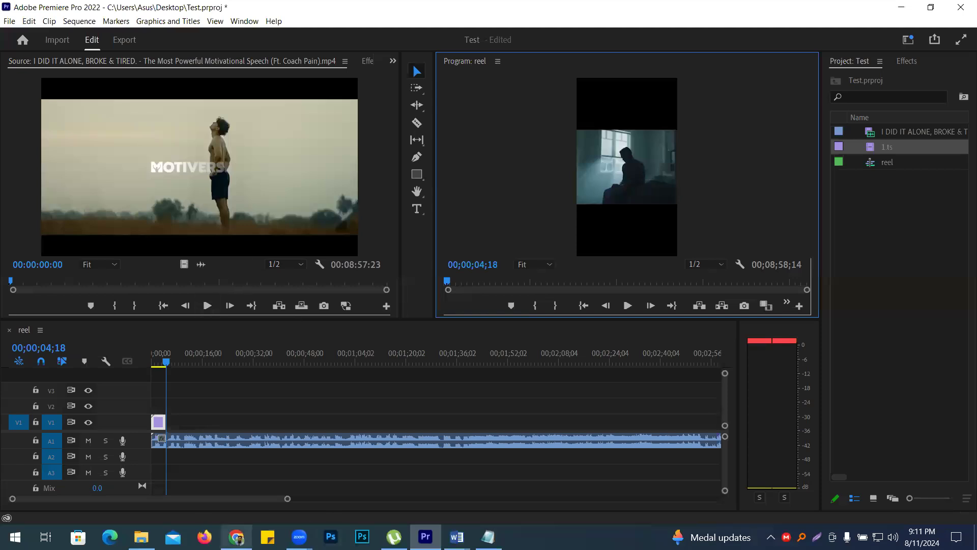
In Chrome, close the previous clip's page and browse Artlist's Alone Man footage results for a second clip
left_click(236, 537)
scroll(469, 328, "down", 15)
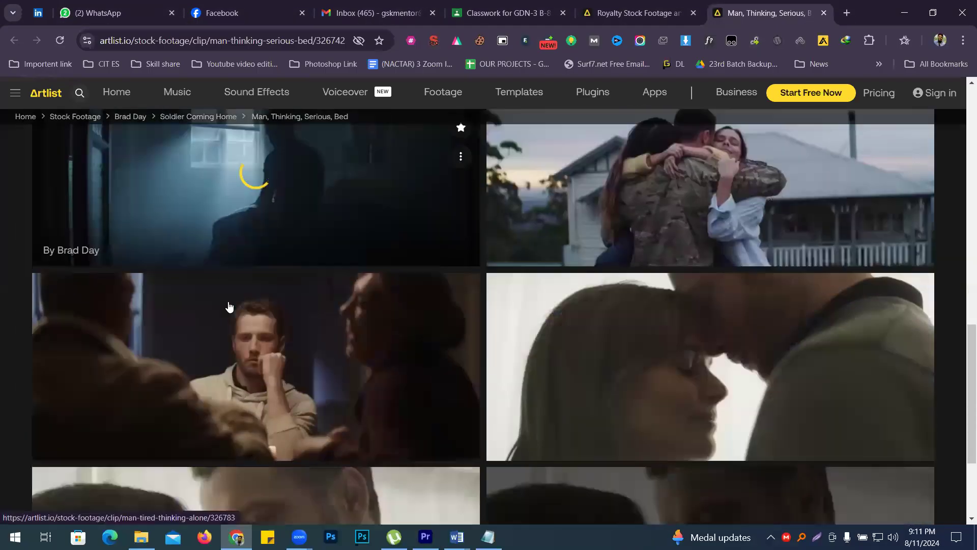
scroll(229, 306, "down", 4)
left_click(636, 13)
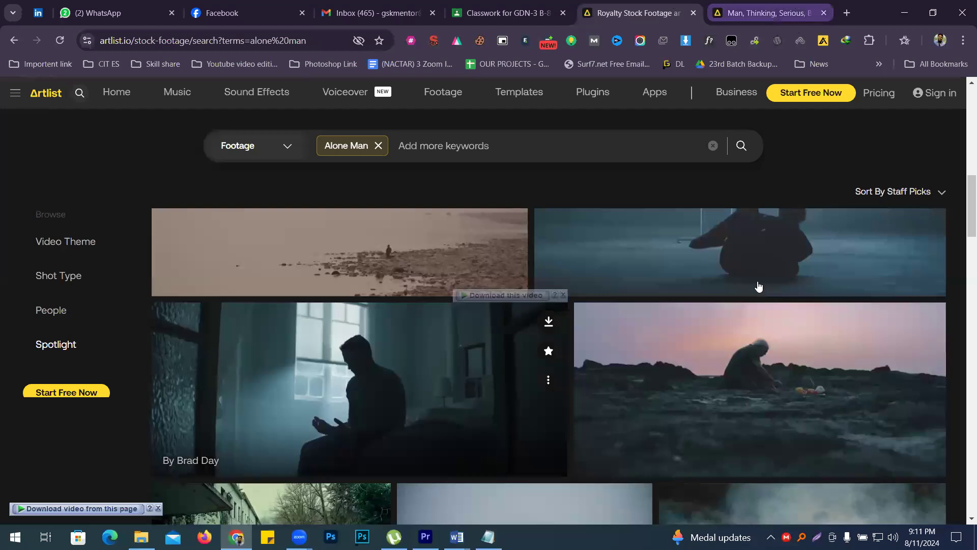
left_click(824, 13)
scroll(724, 329, "down", 5)
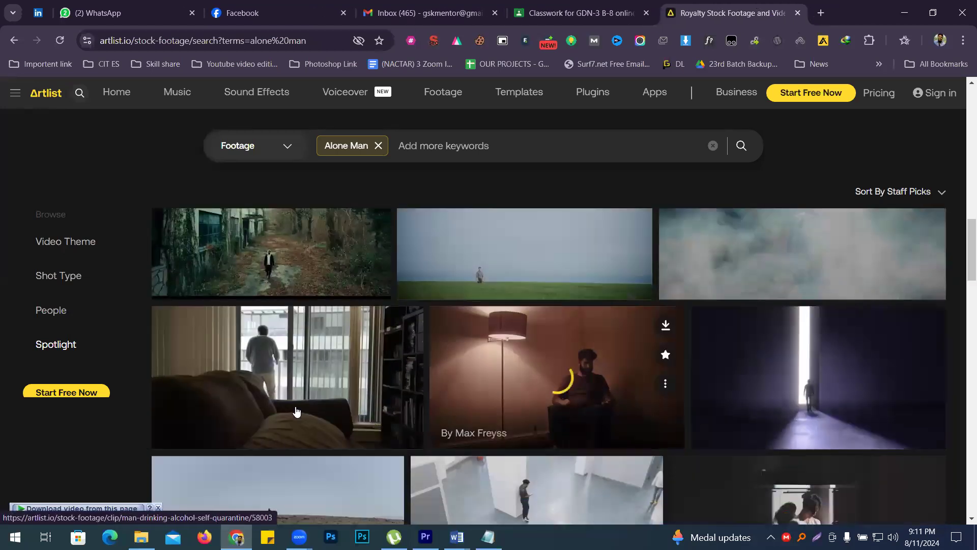
scroll(382, 417, "down", 5)
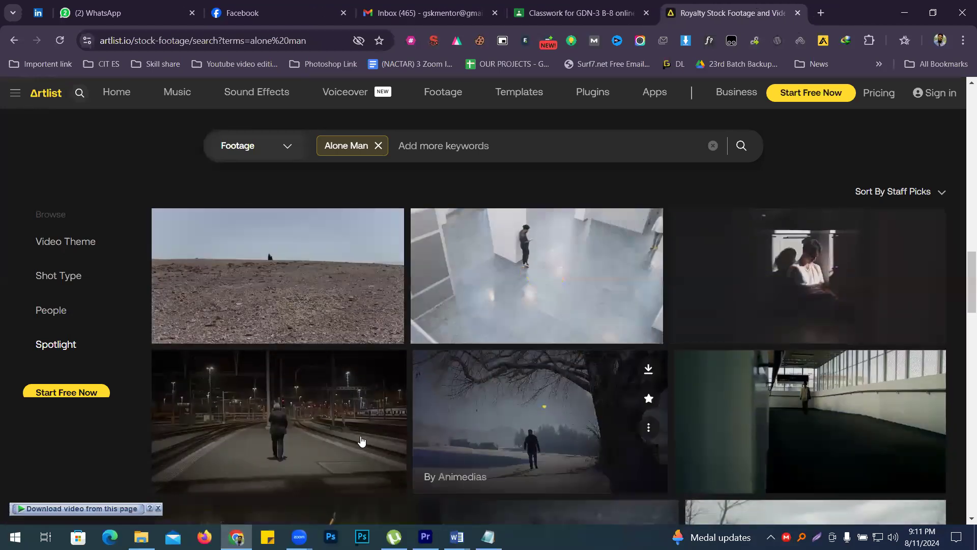
scroll(566, 304, "up", 1)
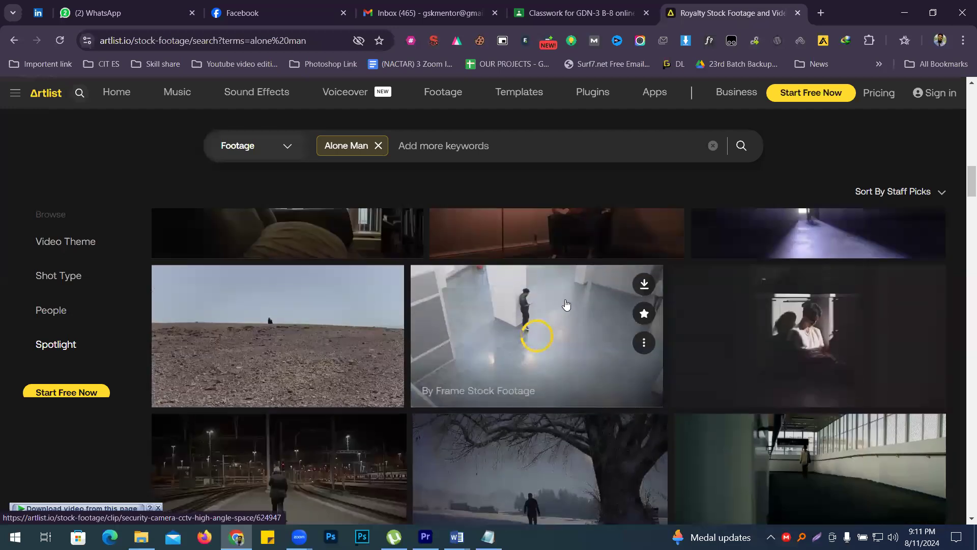
scroll(566, 304, "up", 10)
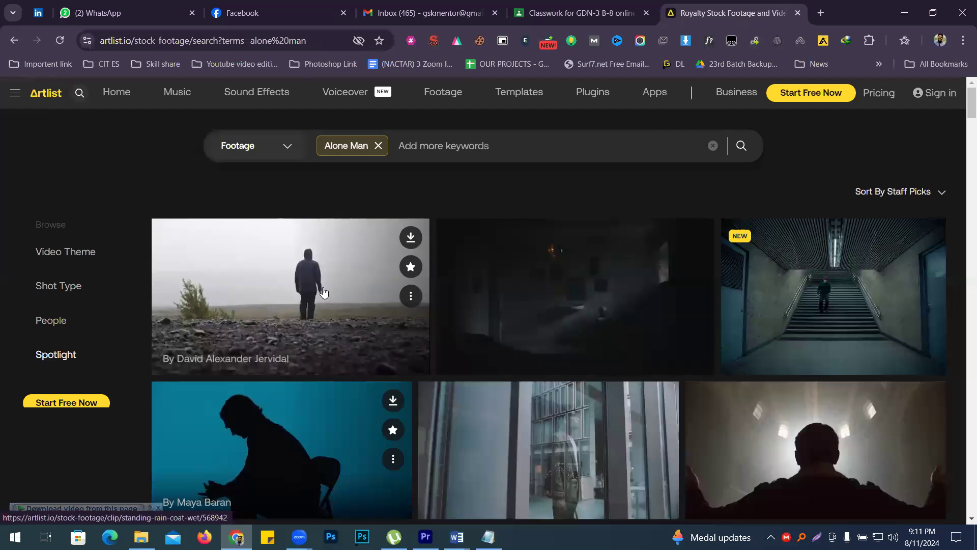
Open the "Standing, Rain, Coat, Wet" clip in a new tab and request its 1080p HD version for download
middle_click(387, 255)
key("ctrl+Tab")
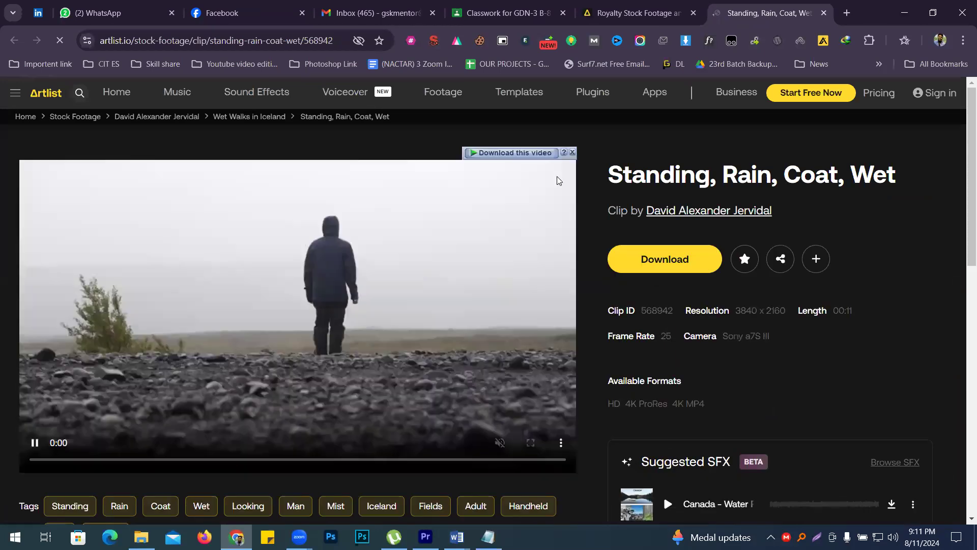
left_click(539, 152)
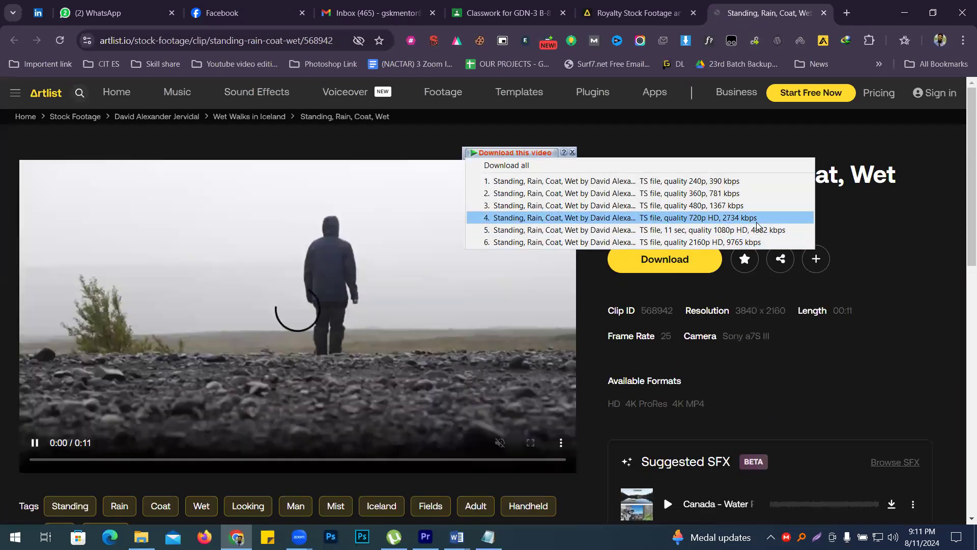
left_click(636, 230)
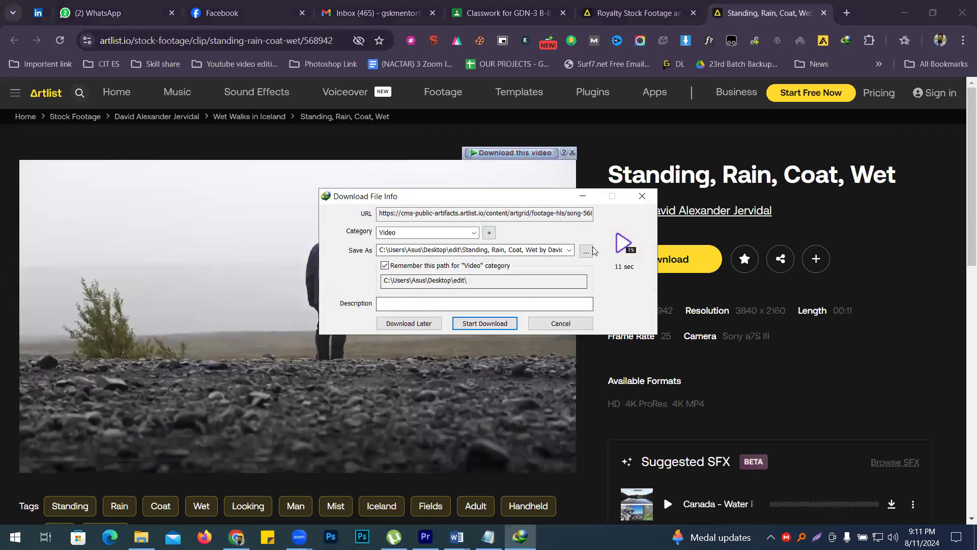
Name the downloaded file 2 in the edit folder, start the download and dismiss the completion dialog
left_click(586, 250)
type("2")
key("Return")
left_click(480, 322)
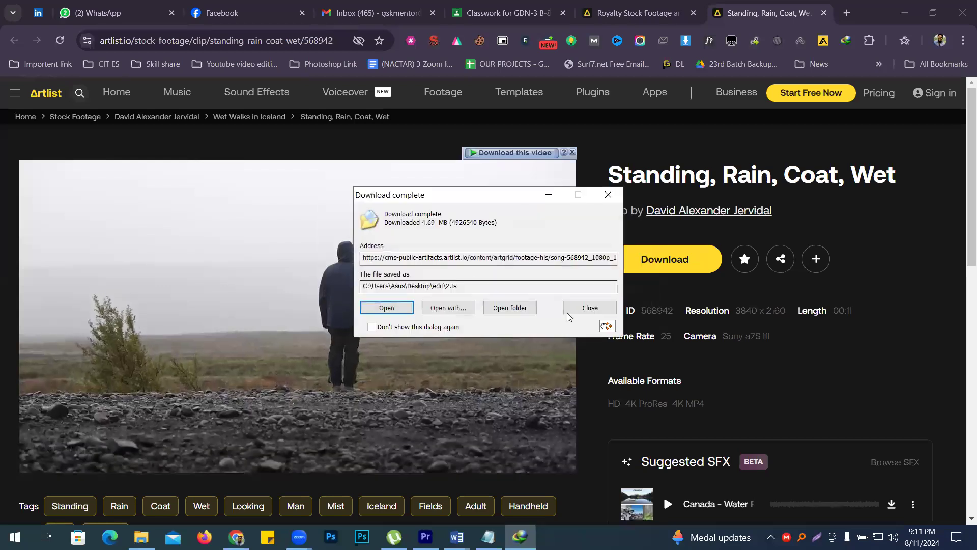
left_click(572, 307)
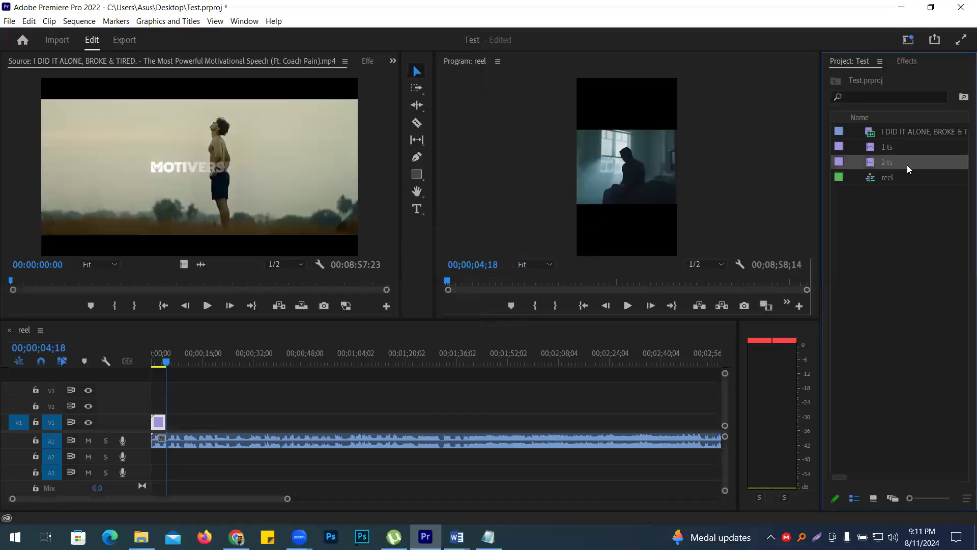
In Premiere Pro, place 2.ts on track V1 and ripple delete the gap between it and 1.ts
left_click_drag(907, 165, 327, 426)
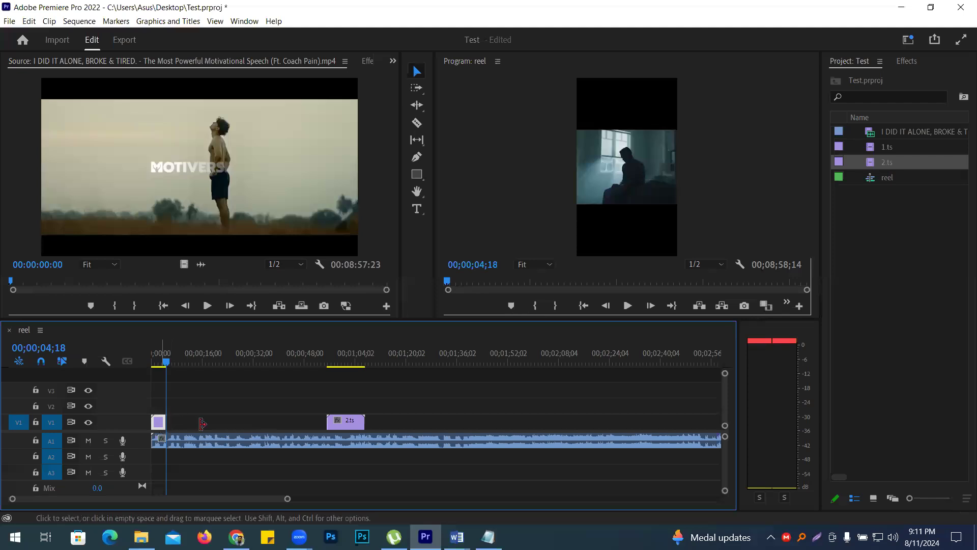
right_click(261, 419)
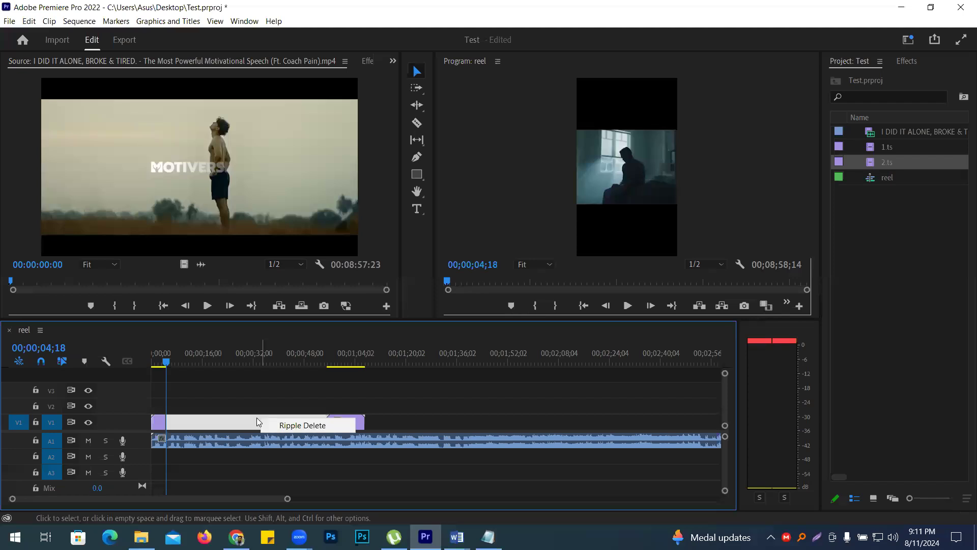
left_click(307, 430)
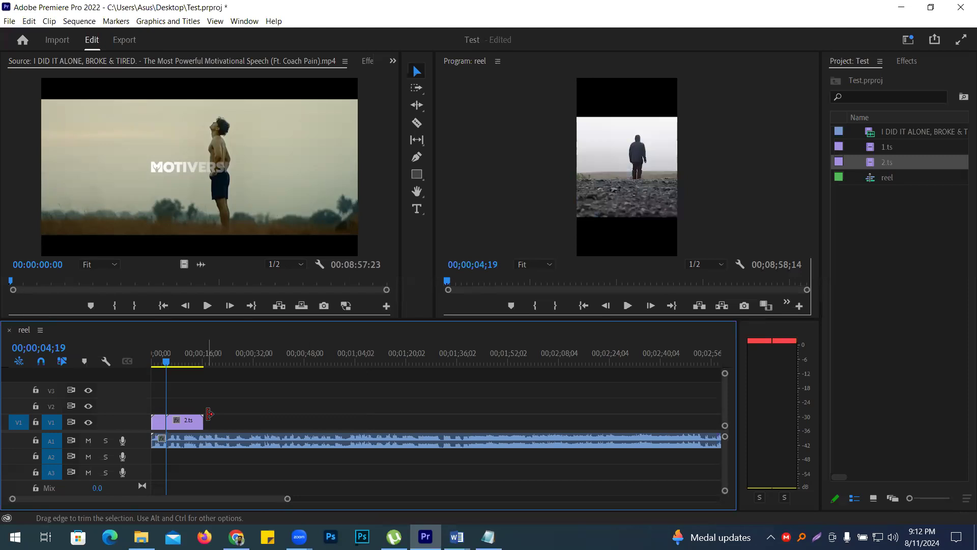
Play the reel on to 00;00;10;02 and trim the end of 2.ts back to that point
left_click(628, 306)
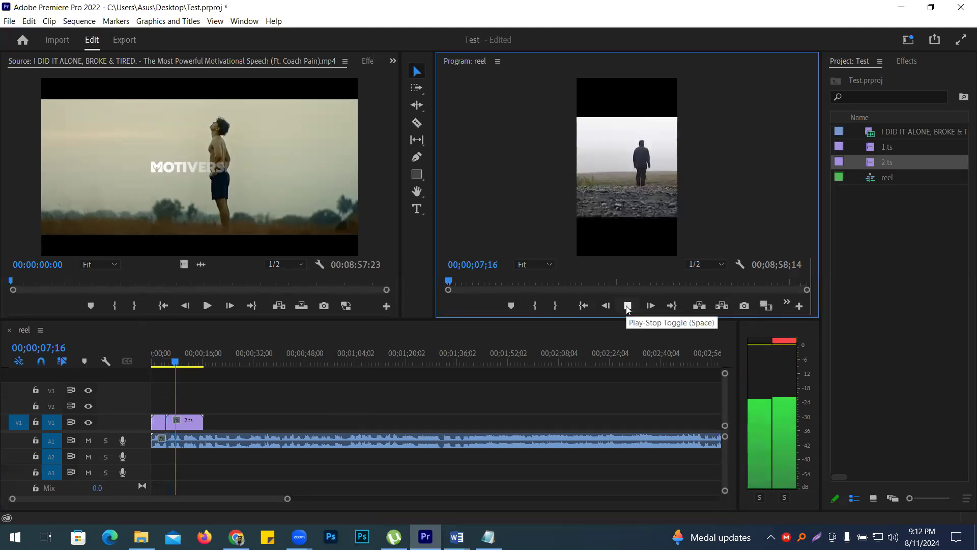
left_click(627, 307)
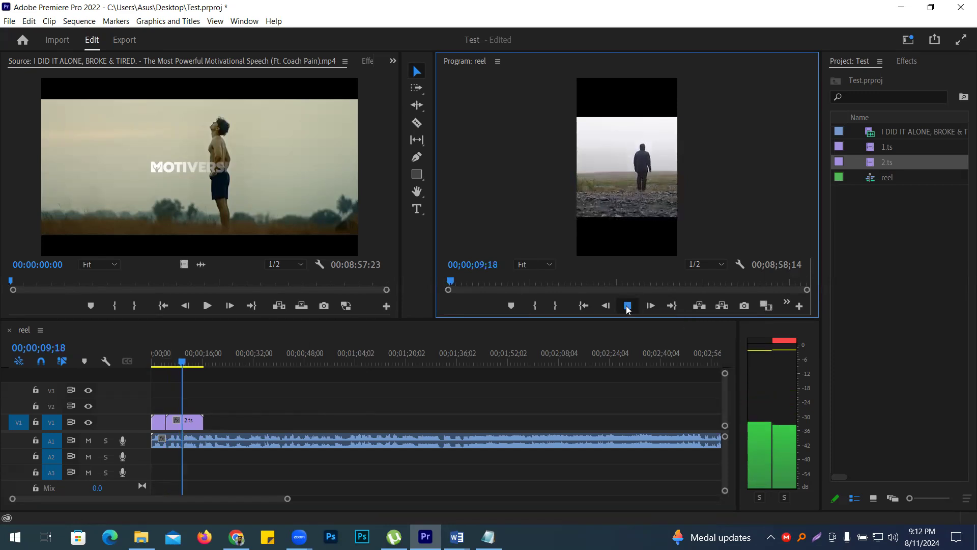
left_click(628, 305)
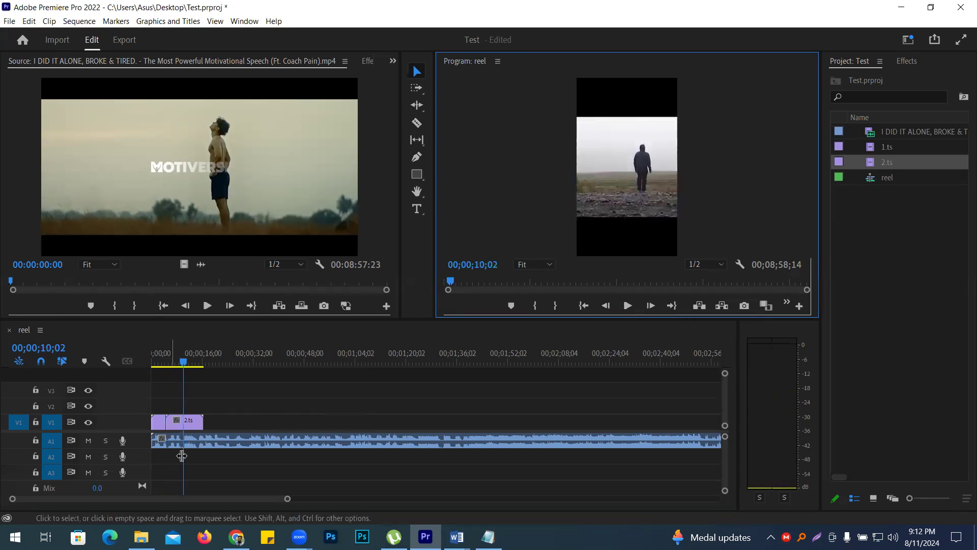
left_click_drag(201, 422, 184, 421)
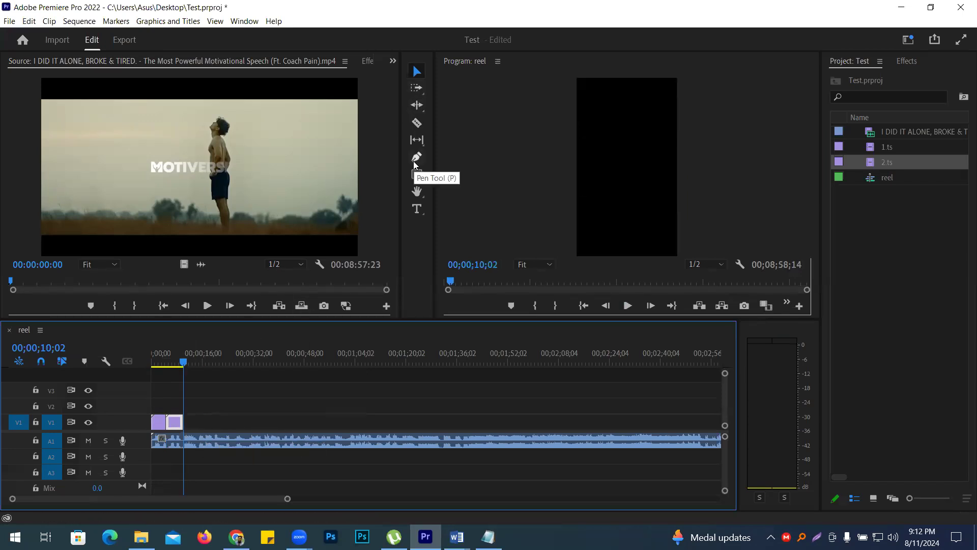
In Chrome, open the related "Standing, Staring, Face, Wet" clip and request its HD version for download
left_click(236, 536)
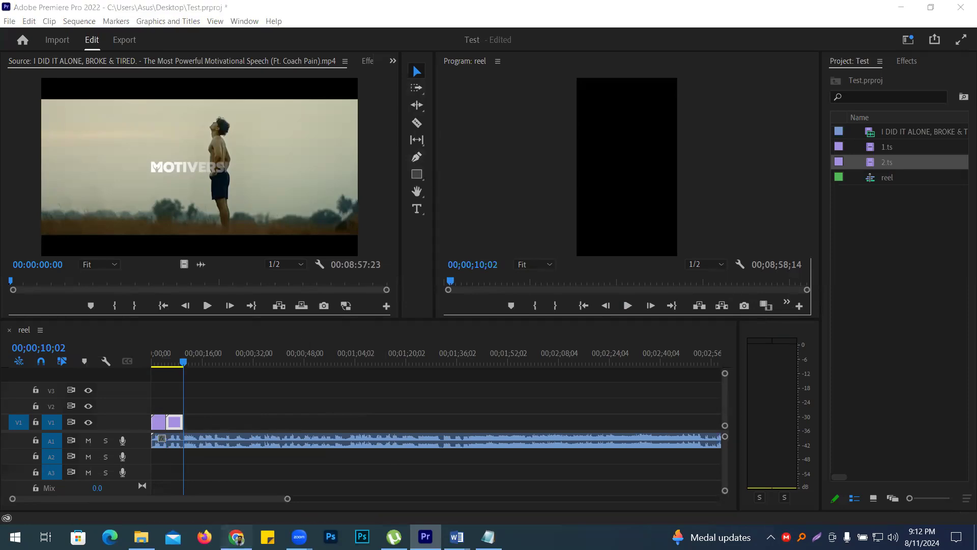
scroll(800, 275, "down", 5)
scroll(800, 274, "down", 7)
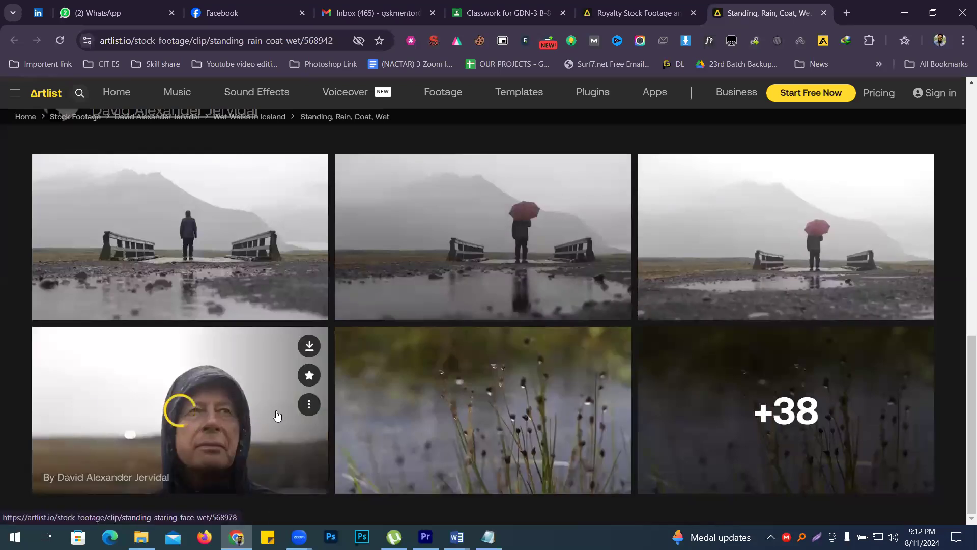
left_click(185, 402)
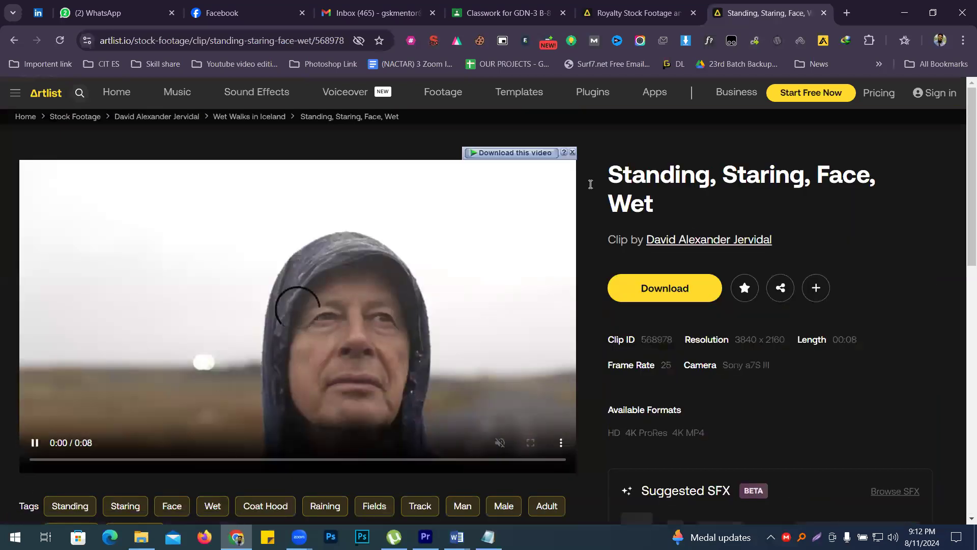
left_click(546, 153)
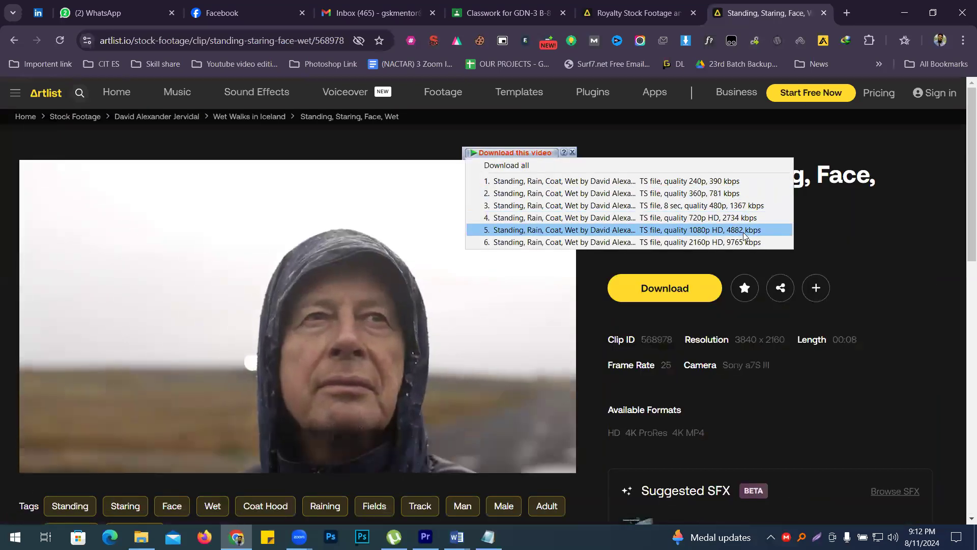
left_click(662, 219)
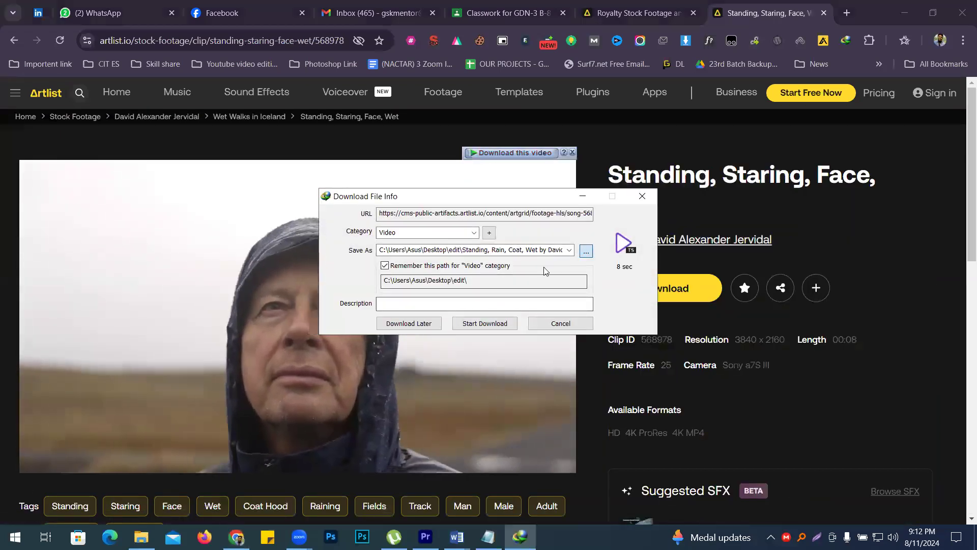
Save the requested clip as 3 in the edit folder, start its download and dismiss the dialog
left_click(586, 251)
key("Return")
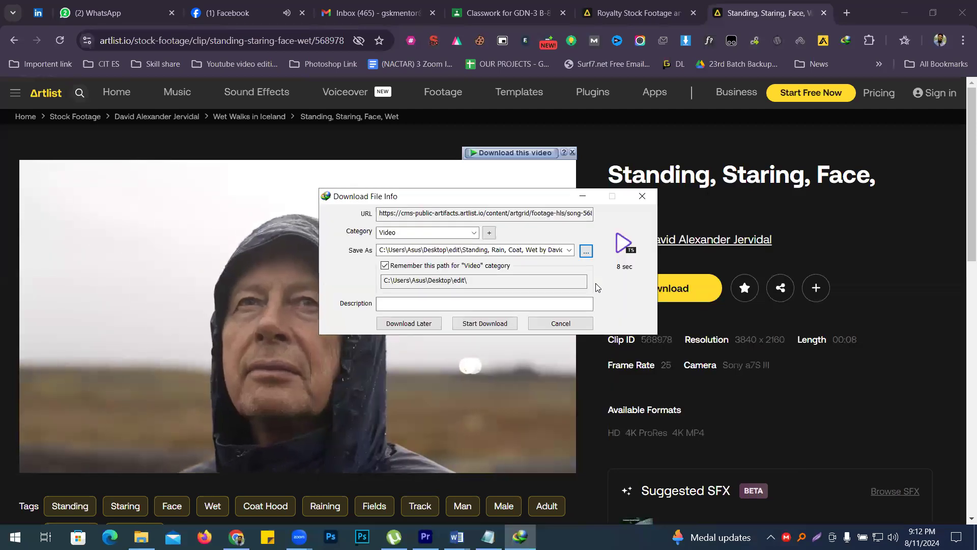
left_click(585, 250)
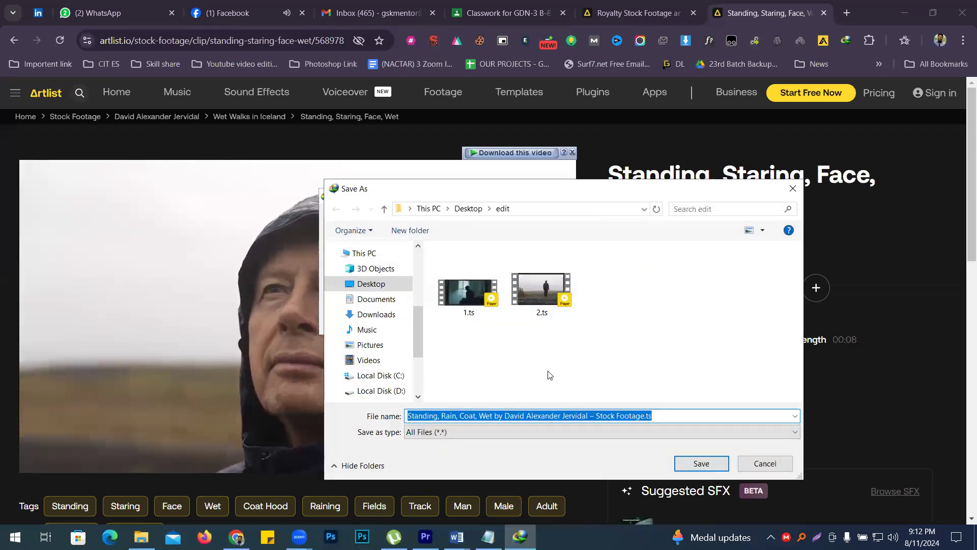
type("3")
key("Return")
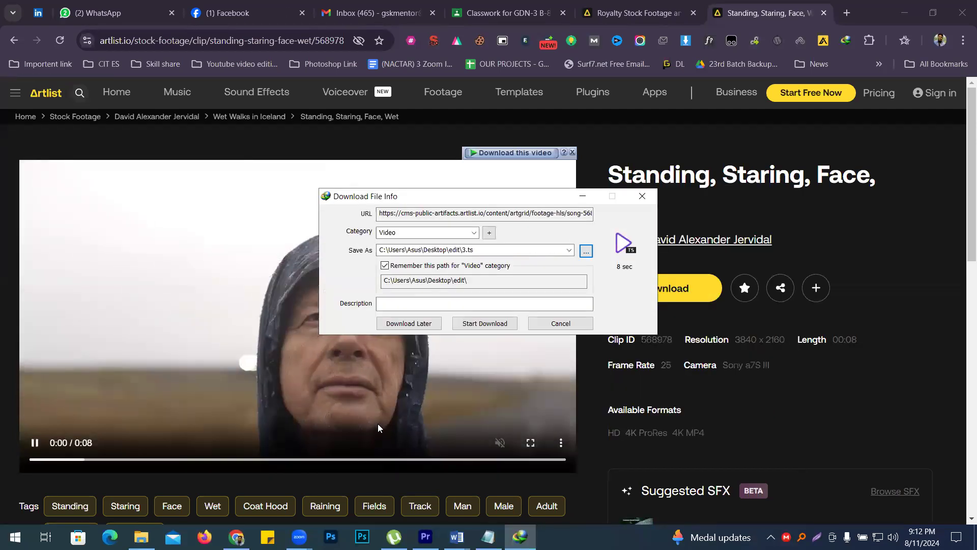
left_click(478, 324)
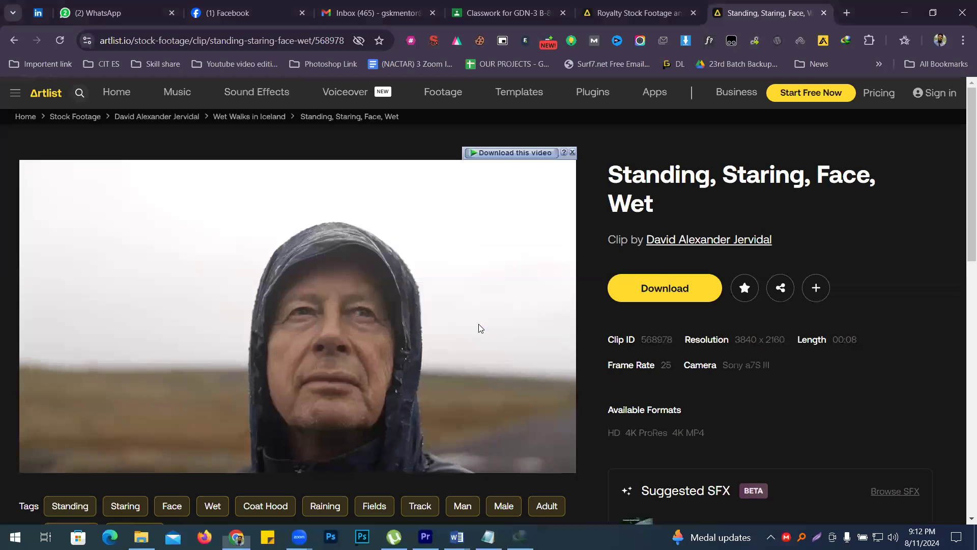
key("Escape")
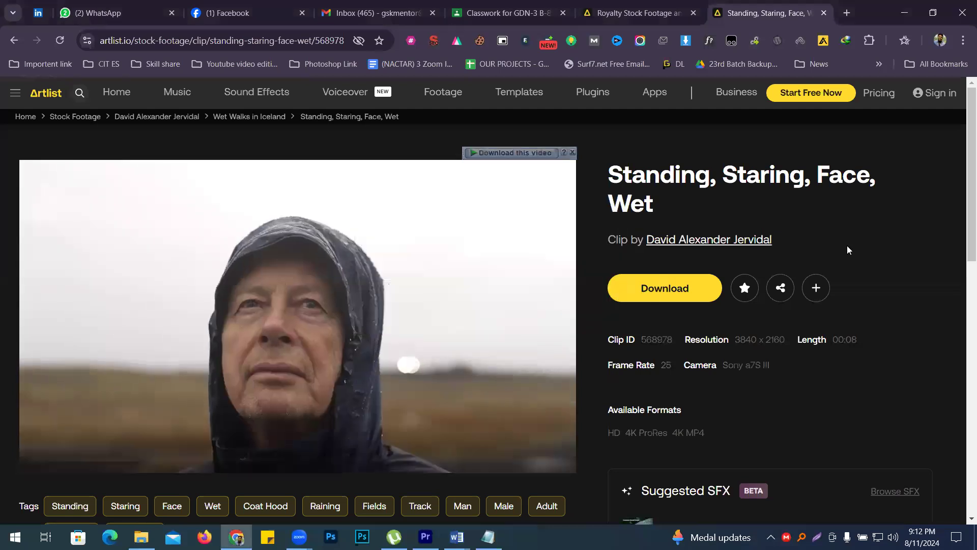
In Premiere Pro, import 3.ts from the edit folder and place it on track V1 directly after 2.ts
key("alt+Tab")
left_click(306, 152)
double_click(307, 154)
left_click_drag(314, 409, 190, 420)
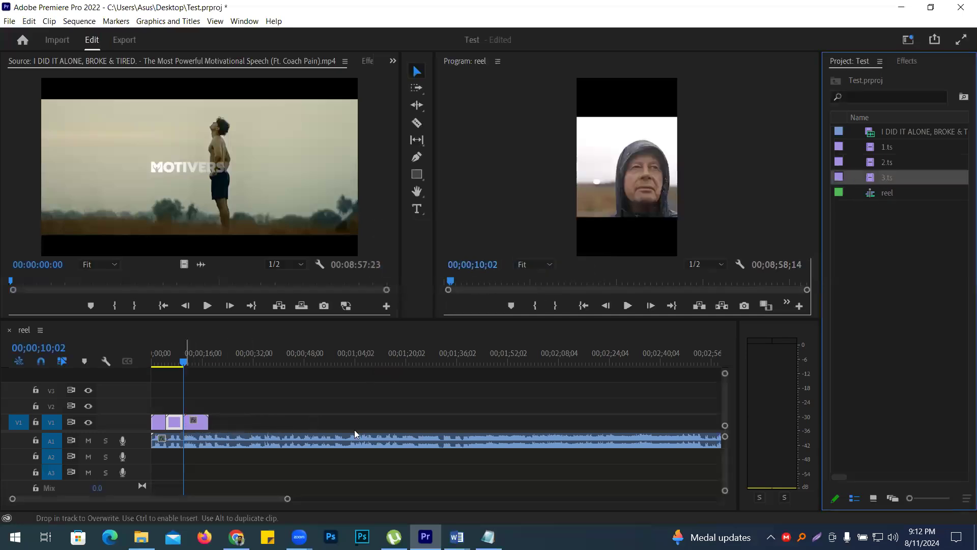
Play the reel on past 00;00;14;12, return the playhead to that point and trim the end of 3.ts back to it
left_click(627, 305)
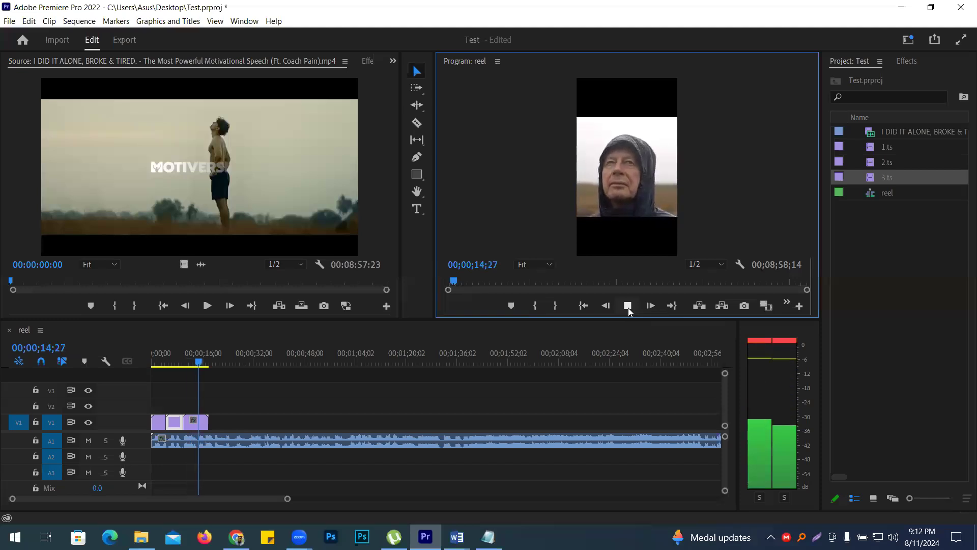
left_click(629, 312)
left_click(629, 311)
left_click(629, 311)
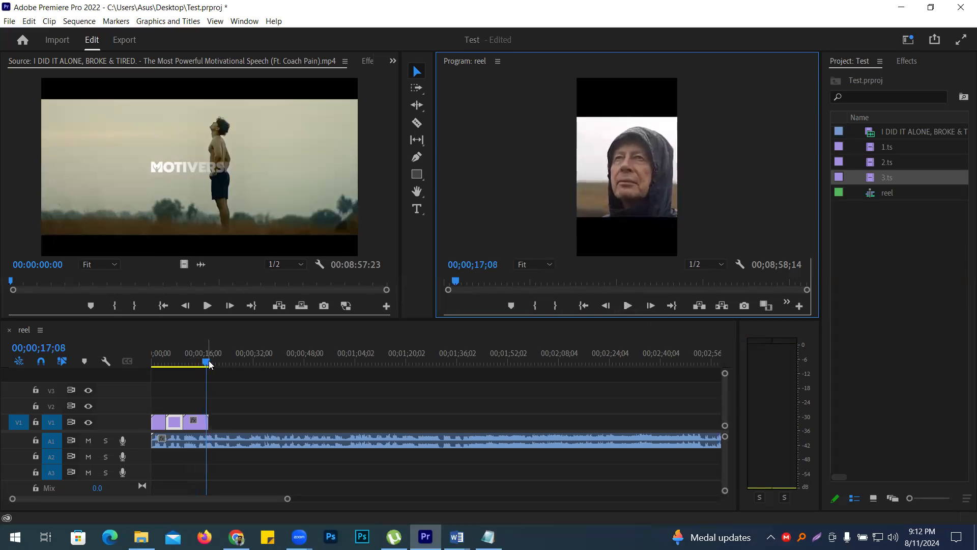
left_click_drag(207, 364, 198, 364)
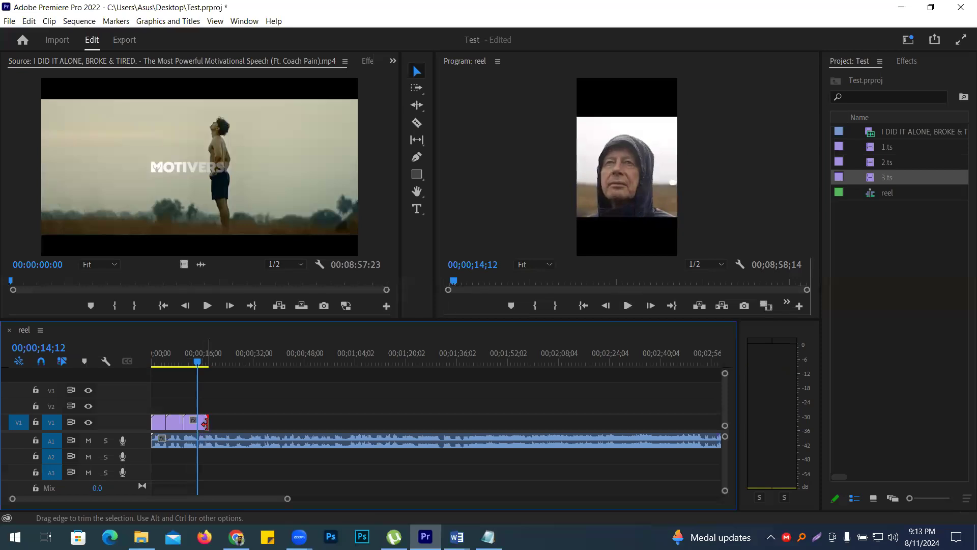
left_click_drag(205, 423, 197, 423)
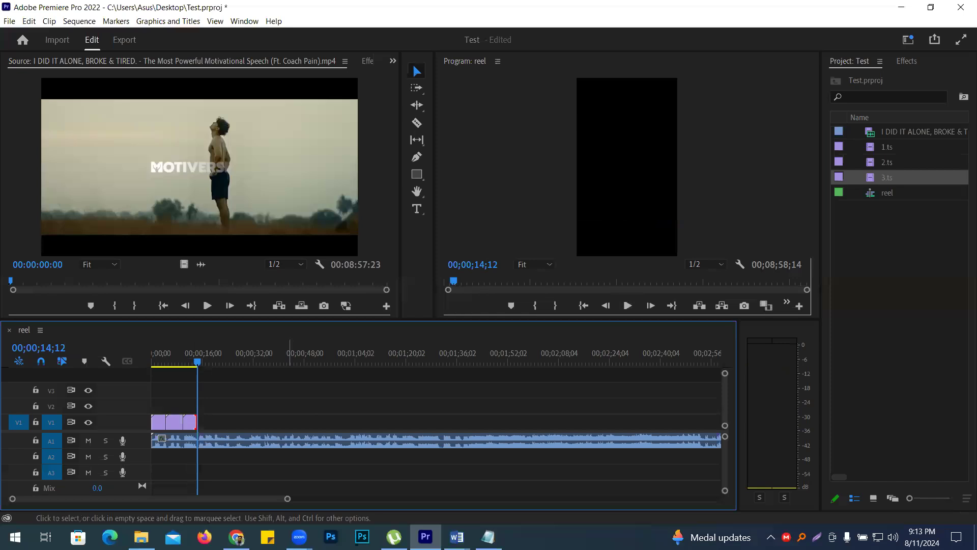
In Chrome, search Artlist footage for "challenge" and look through the results for a fitting clip
key("alt+Tab")
left_click(378, 145)
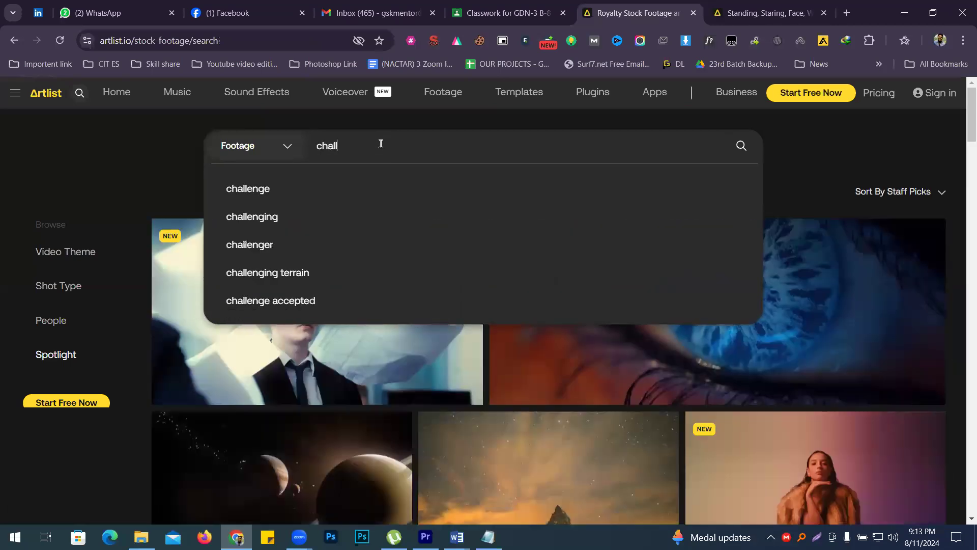
left_click(257, 198)
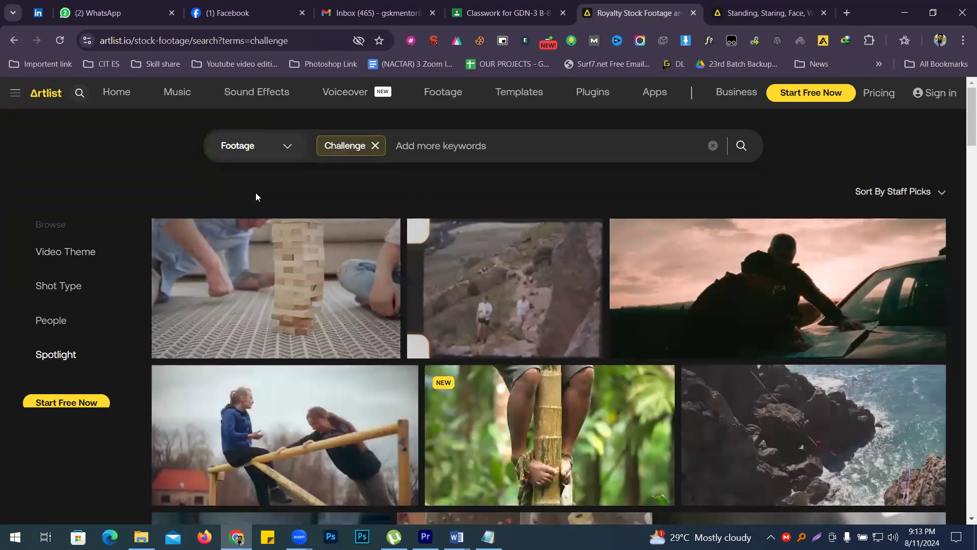
mouse_move(309, 295)
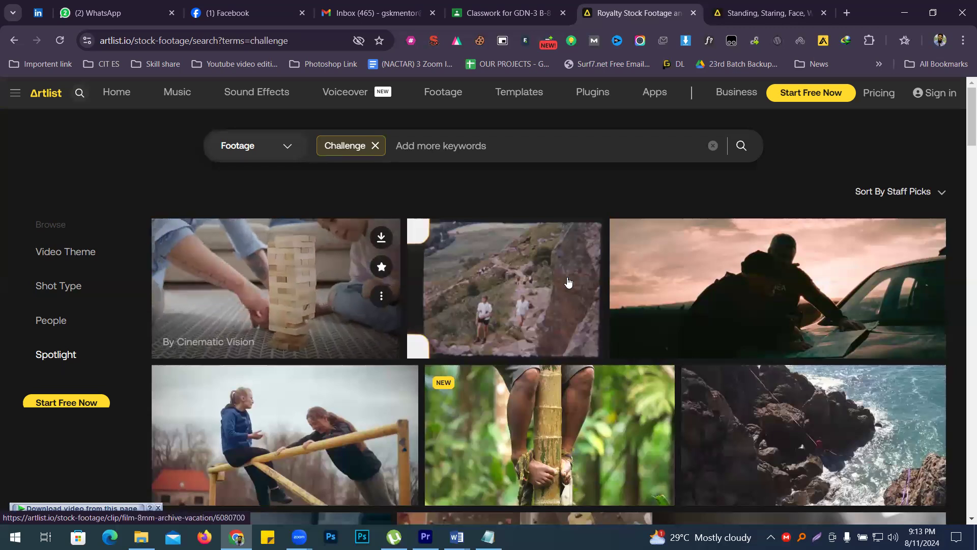
mouse_move(556, 283)
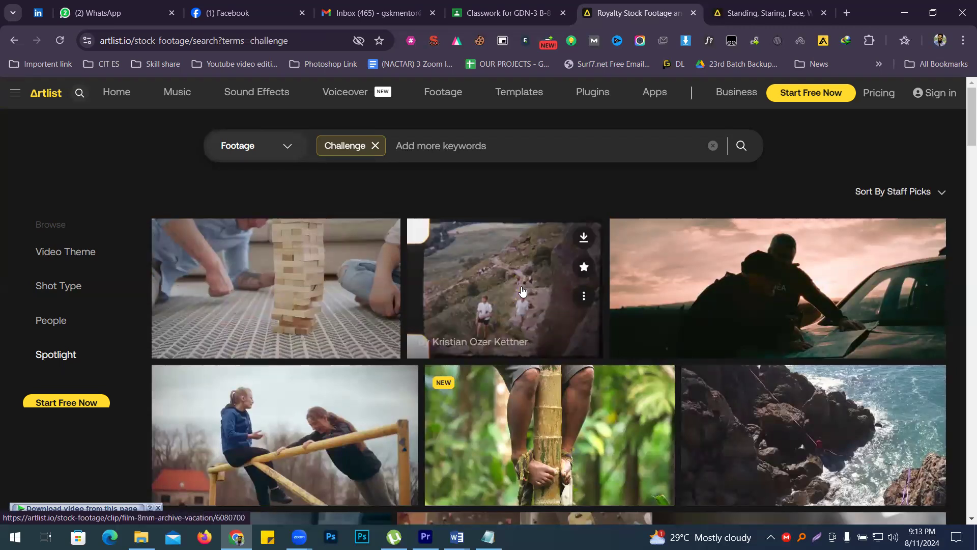
scroll(523, 294, "down", 5)
mouse_move(553, 310)
scroll(422, 356, "down", 3)
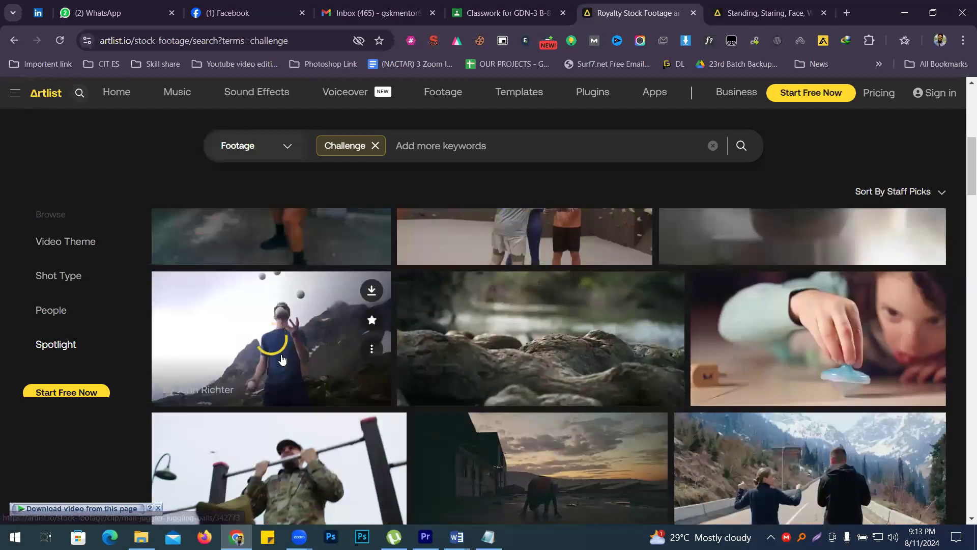
scroll(662, 346, "down", 4)
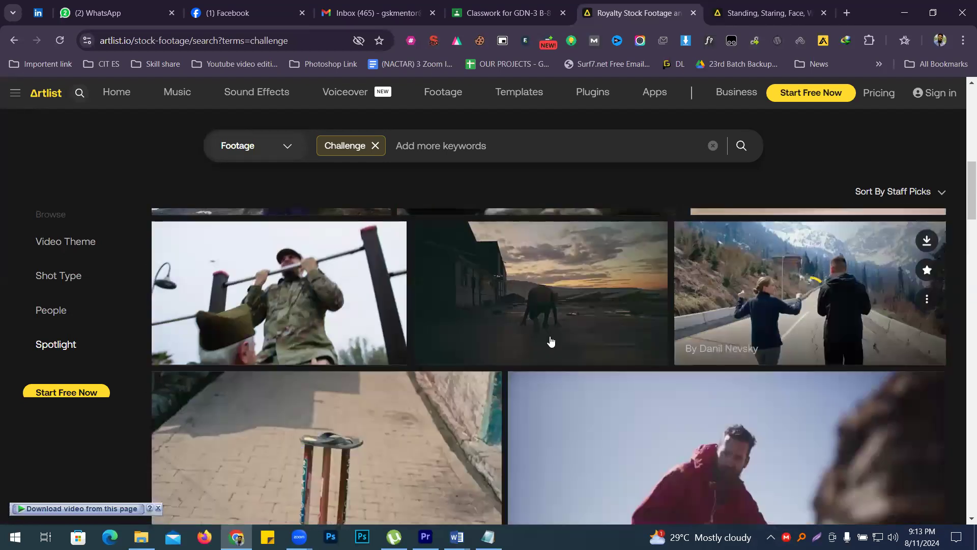
scroll(295, 328, "down", 3)
scroll(295, 325, "down", 5)
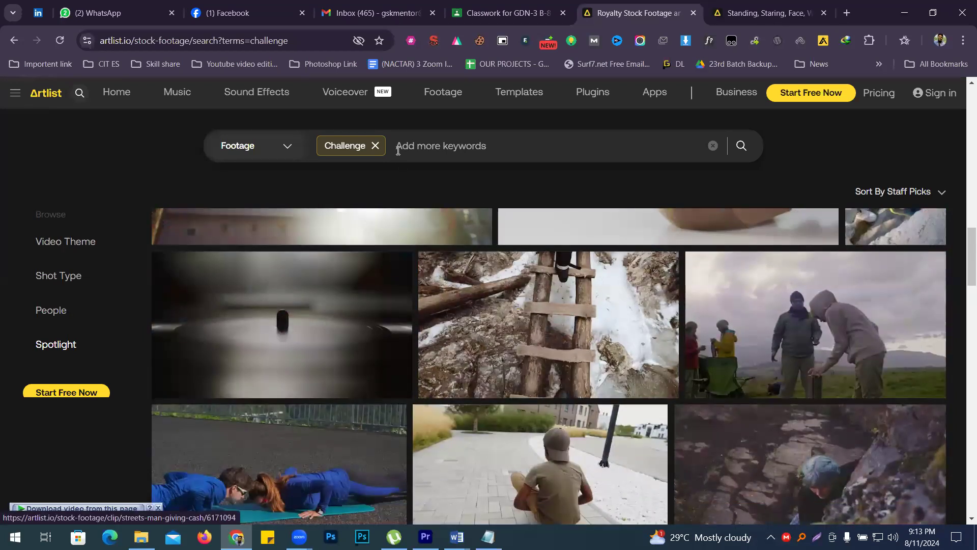
Replace the Challenge keyword with "running" and open the clip of the shirtless man running along a dirt track
left_click(375, 146)
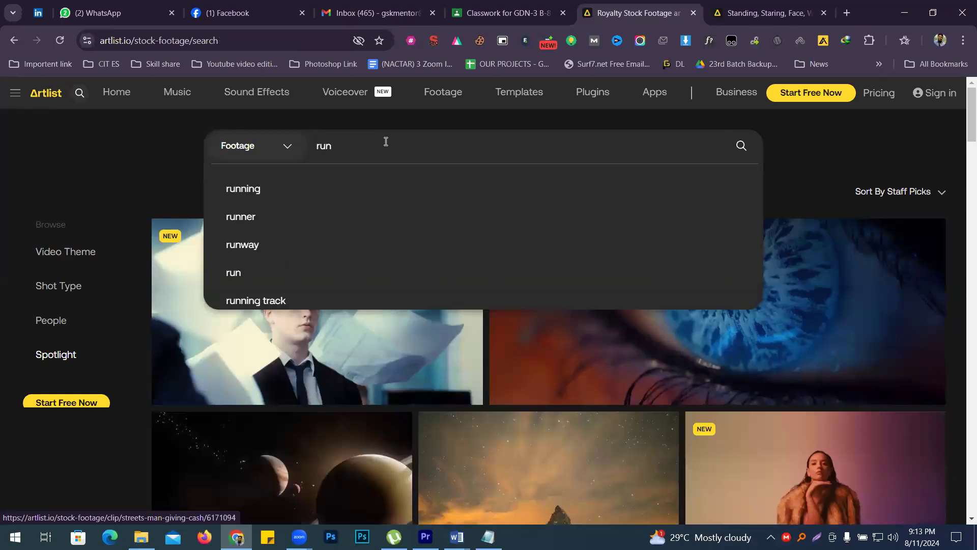
left_click(259, 184)
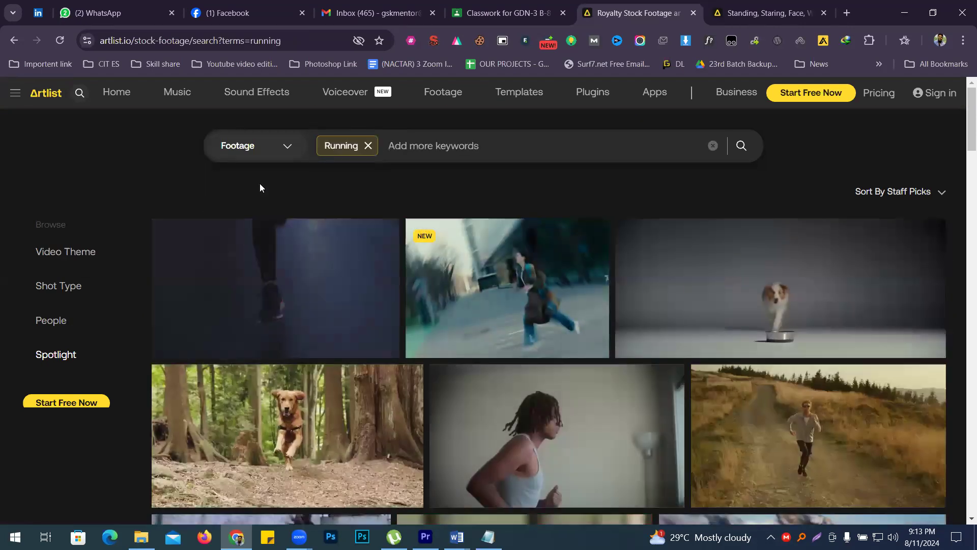
scroll(258, 187, "down", 4)
scroll(390, 340, "up", 1)
scroll(862, 327, "down", 5)
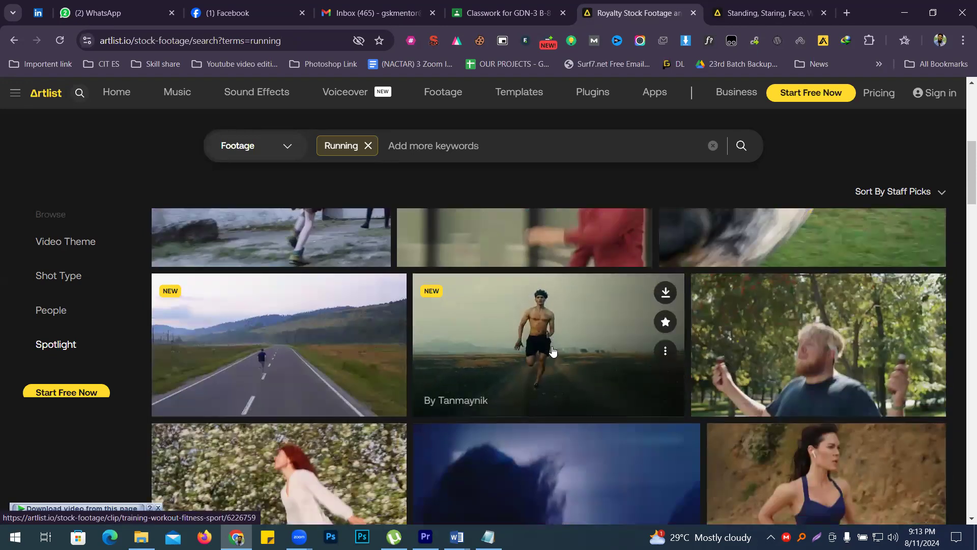
left_click(552, 351)
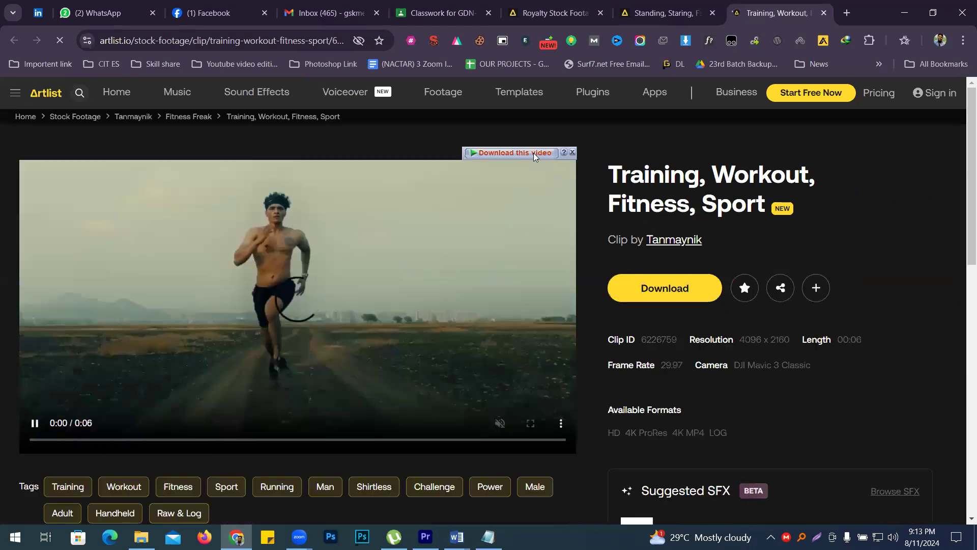
Request the running clip's download, overwriting the duplicate entry, save it as 4 in the edit folder and start the download
left_click(533, 155)
left_click(705, 230)
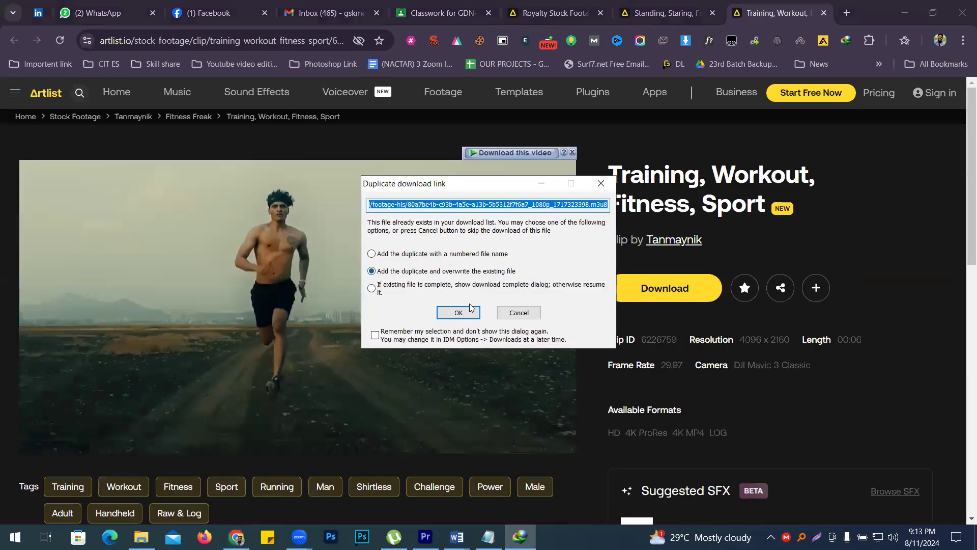
left_click(469, 309)
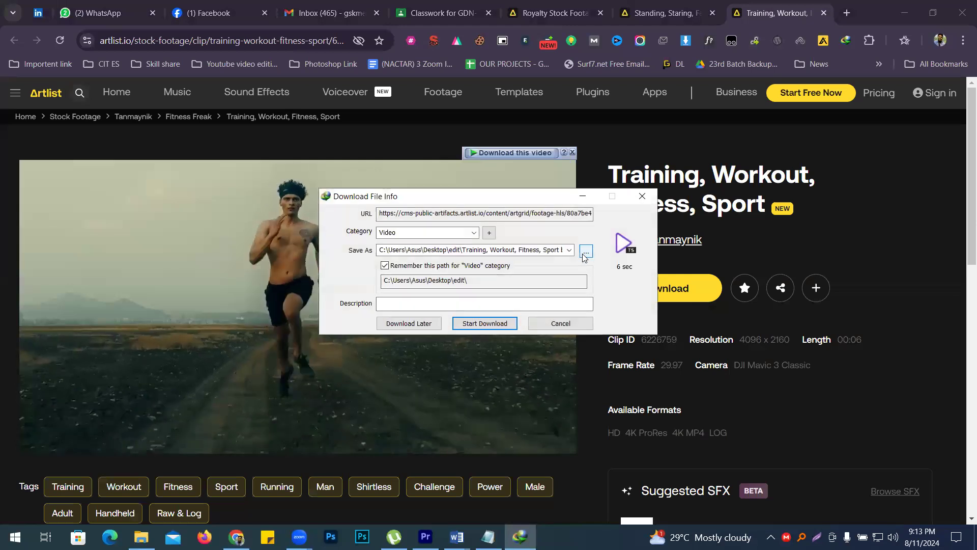
left_click(585, 251)
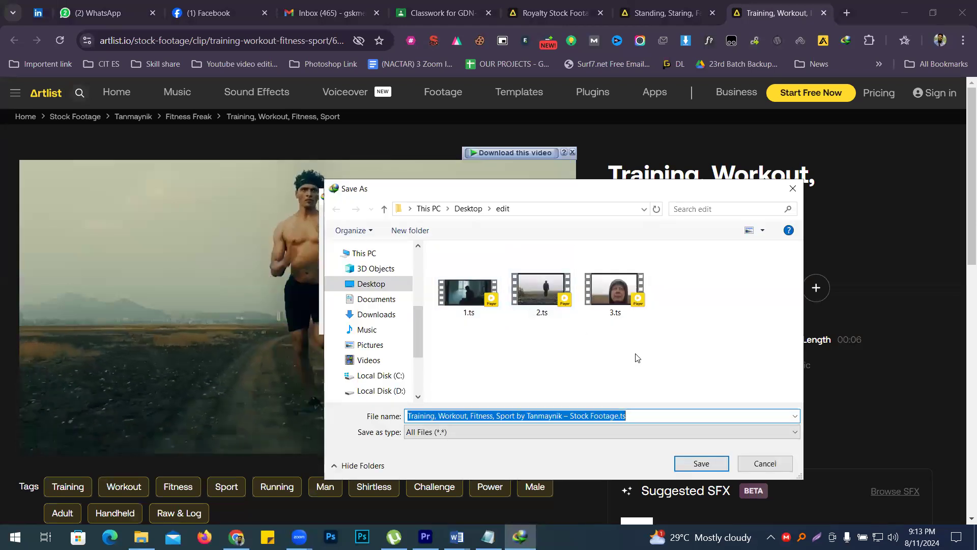
type("4")
key("Return")
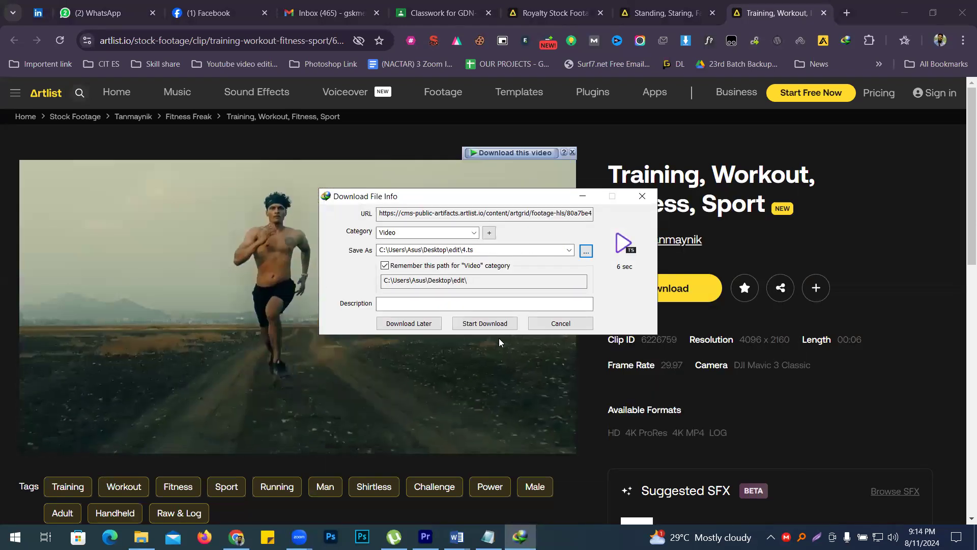
left_click(484, 324)
In Premiere Pro, import 4.ts from the edit folder and place it on track V1, closing the gap after 3.ts
left_click(426, 536)
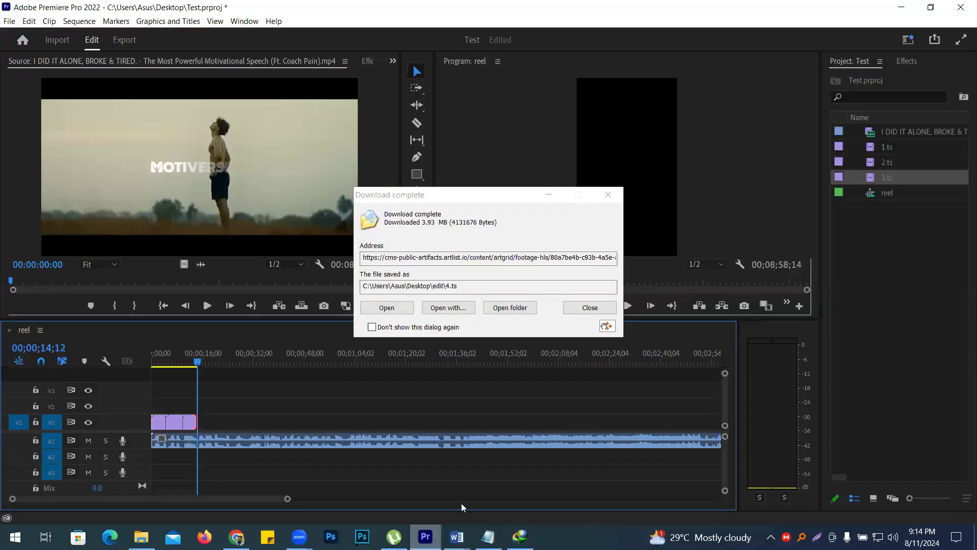
double_click(917, 280)
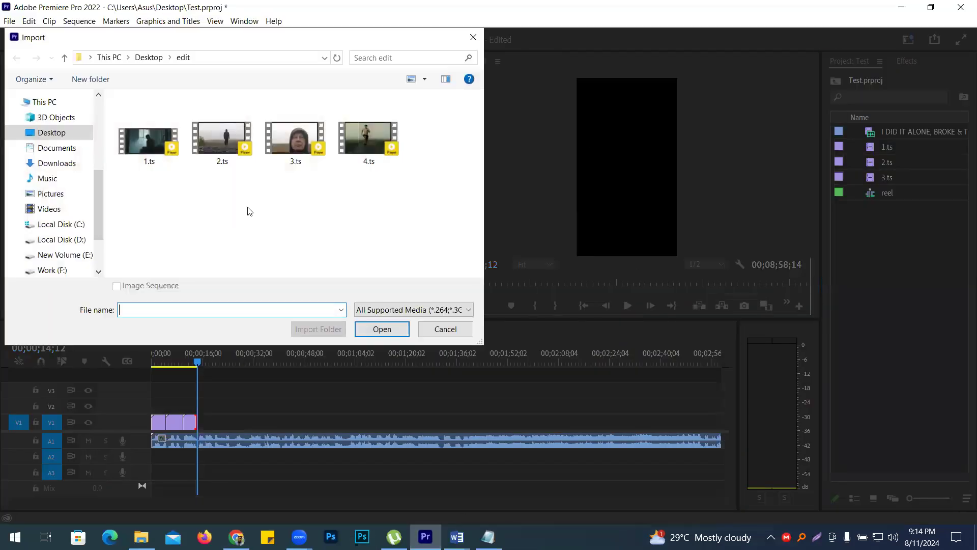
double_click(392, 135)
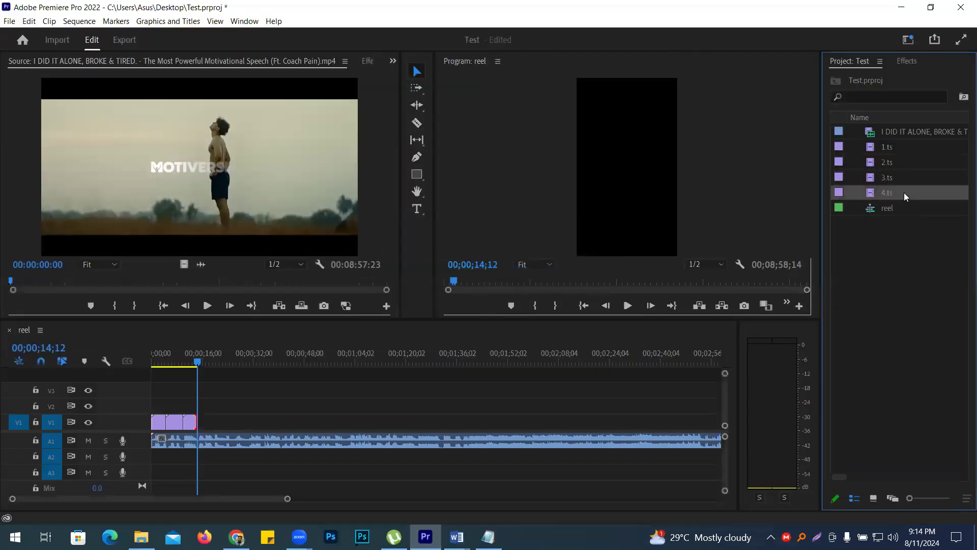
left_click_drag(287, 335, 375, 428)
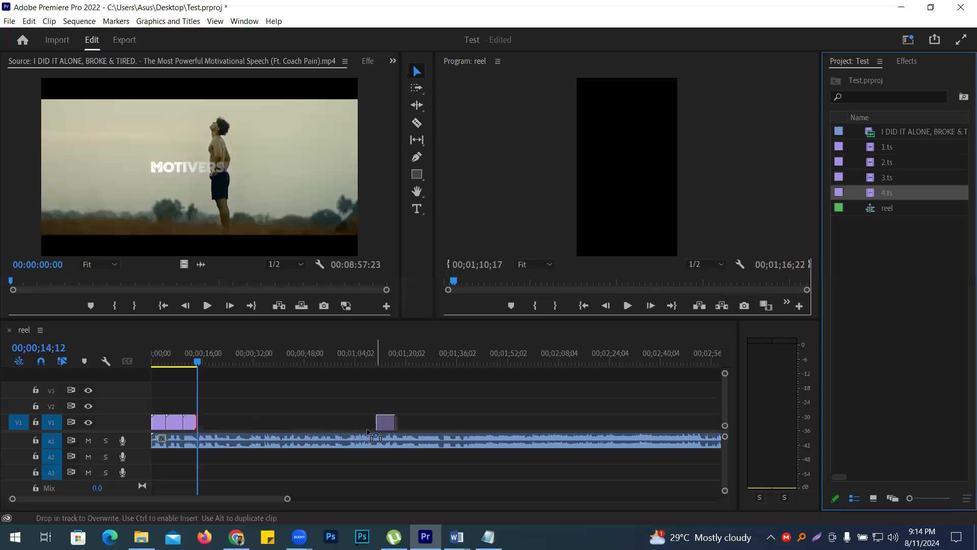
left_click_drag(302, 420, 303, 421)
right_click(302, 422)
left_click(313, 424)
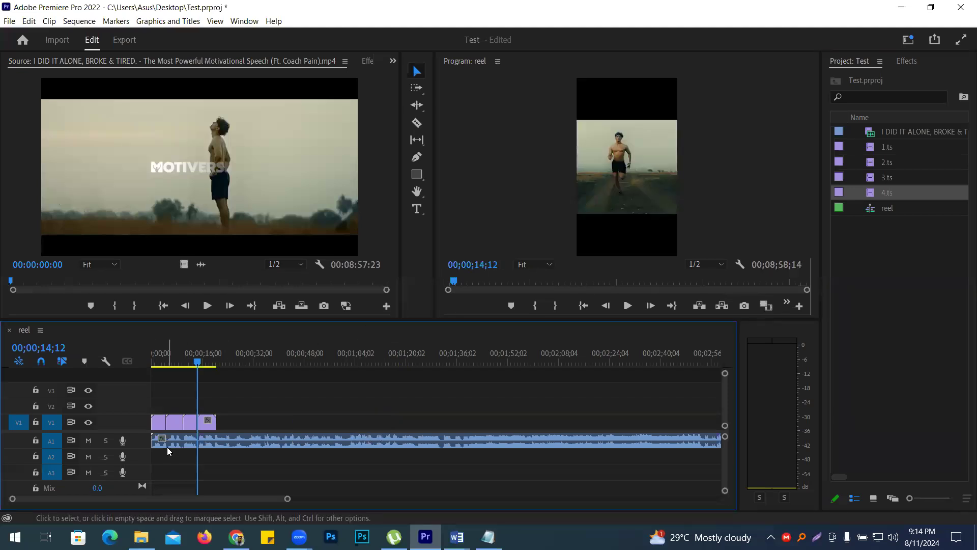
Play the reel on to 00;00;20;04, and in Chrome open the related clip of the shirtless man looking up with hands on hips
left_click(628, 306)
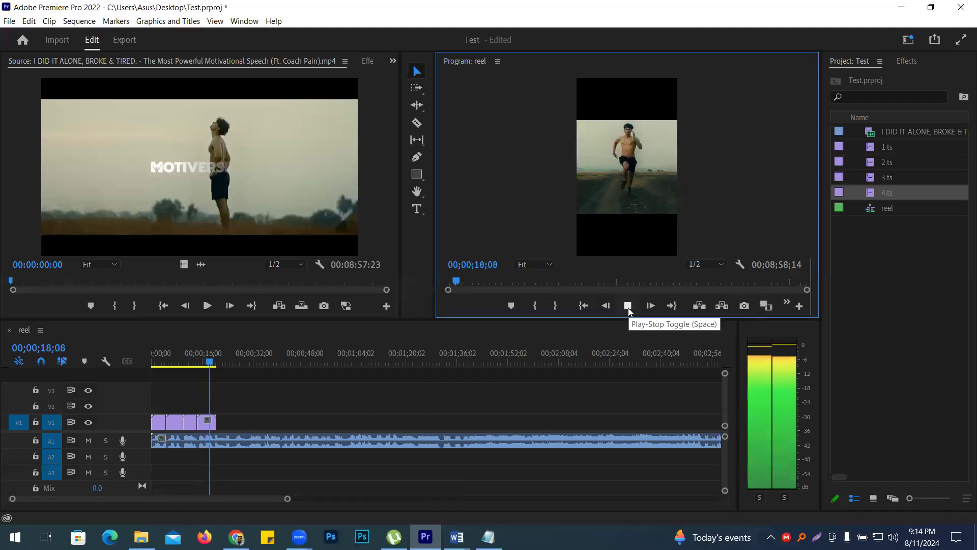
left_click(627, 306)
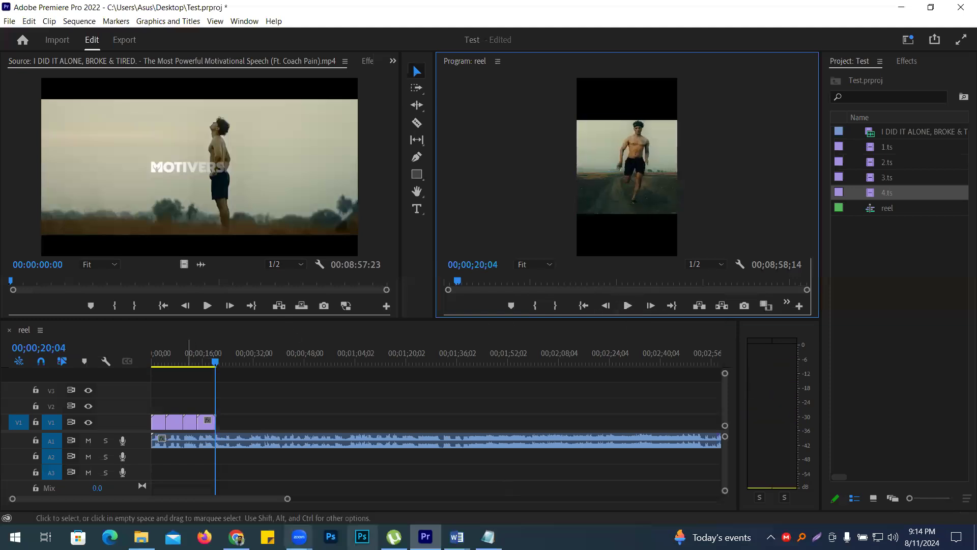
left_click(236, 537)
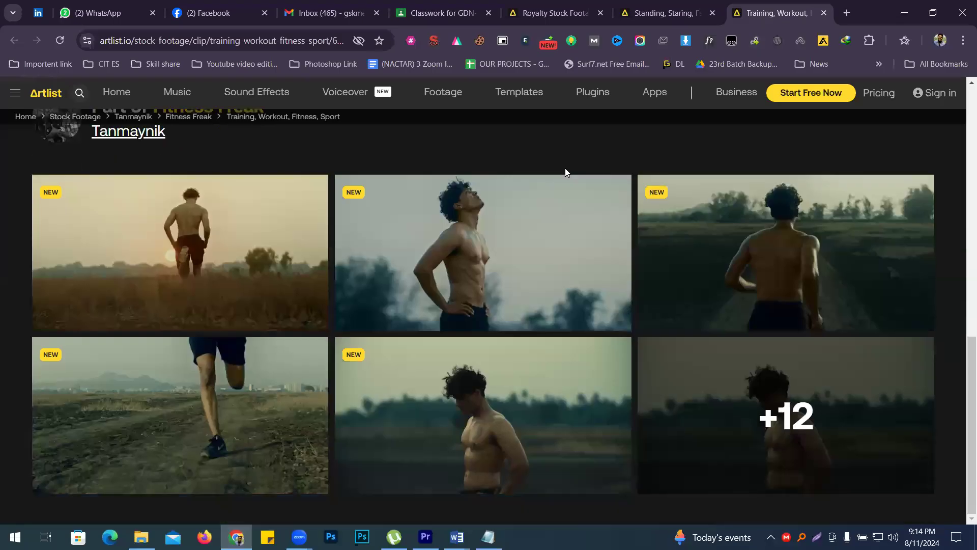
left_click(443, 262)
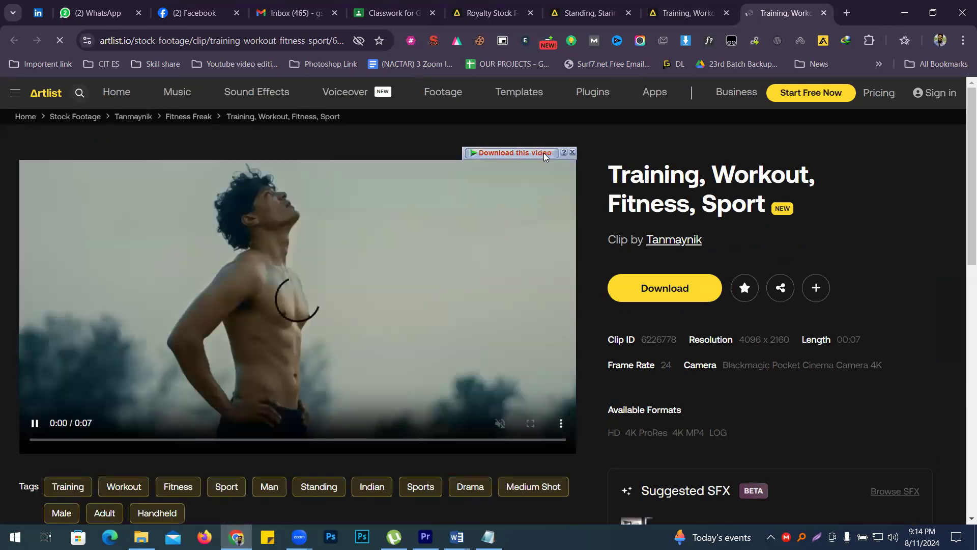
Request the looking-up clip's download, save it as 5 in the edit folder without replacing 3.ts, and start the download
left_click(543, 153)
left_click(770, 230)
left_click(581, 253)
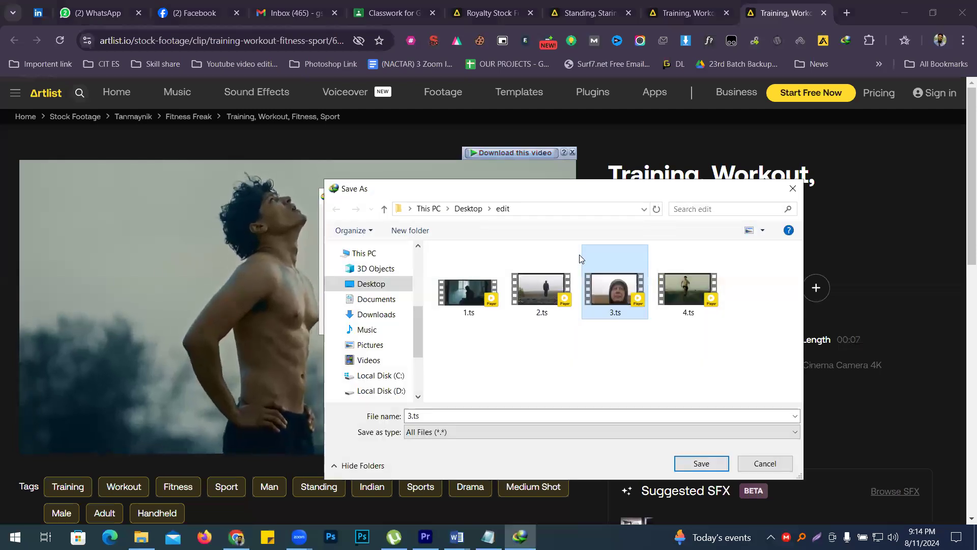
key("Return")
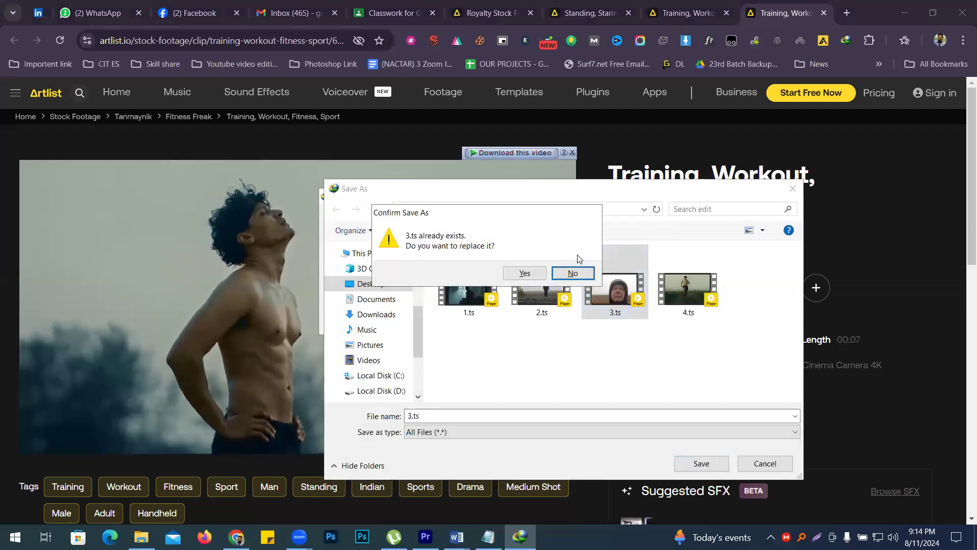
left_click(573, 272)
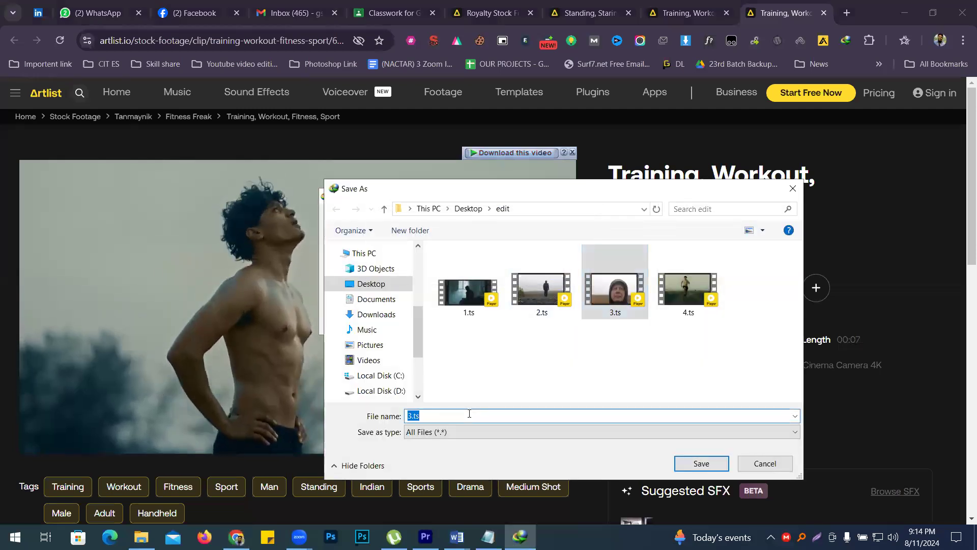
type("5")
key("Return")
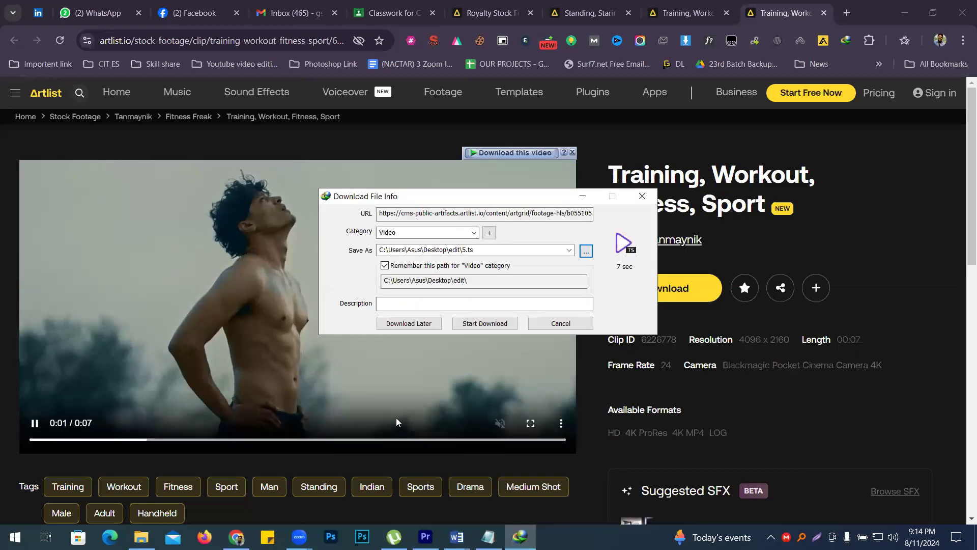
left_click(468, 325)
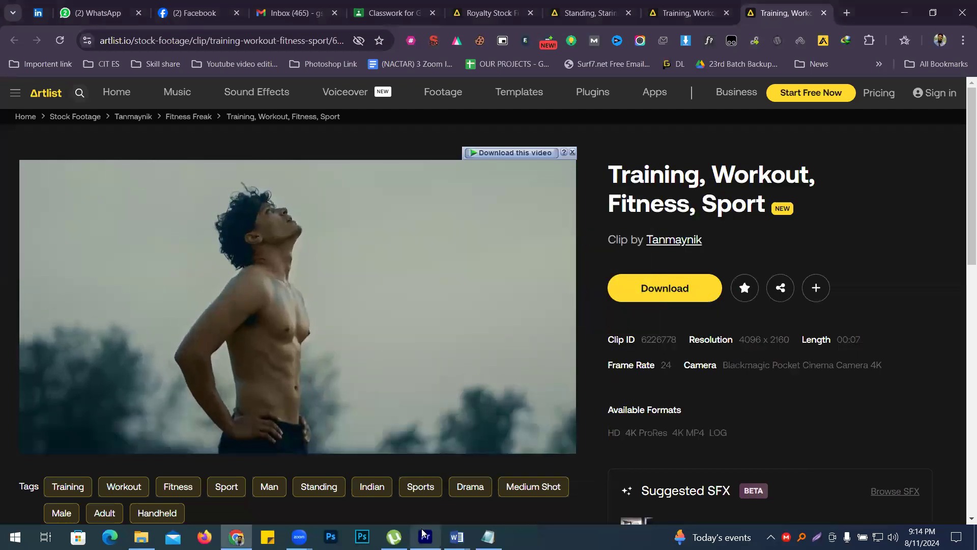
In Premiere Pro, import 5.ts and place it on track V1, closing the gap after 4.ts
left_click(425, 535)
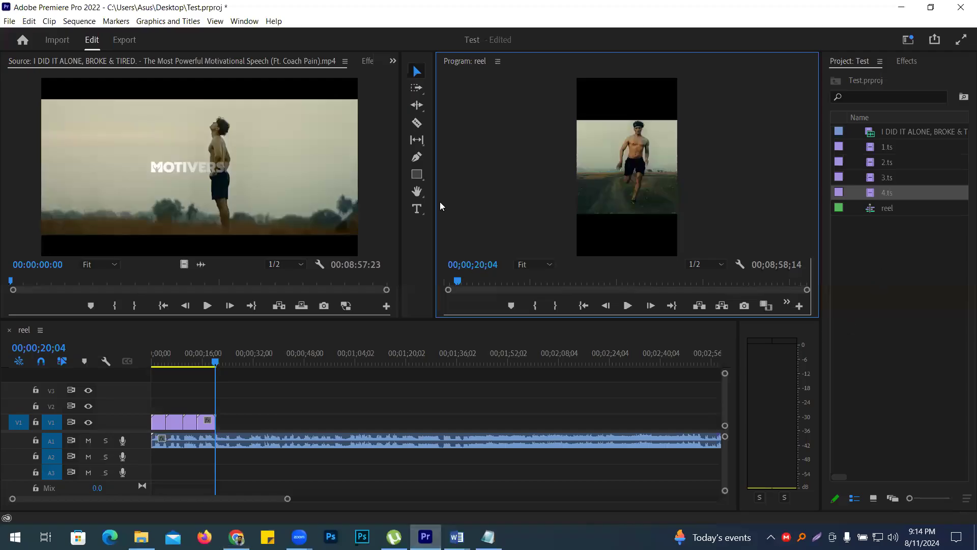
left_click_drag(440, 202, 440, 201)
left_click_drag(887, 147, 379, 422)
right_click(253, 420)
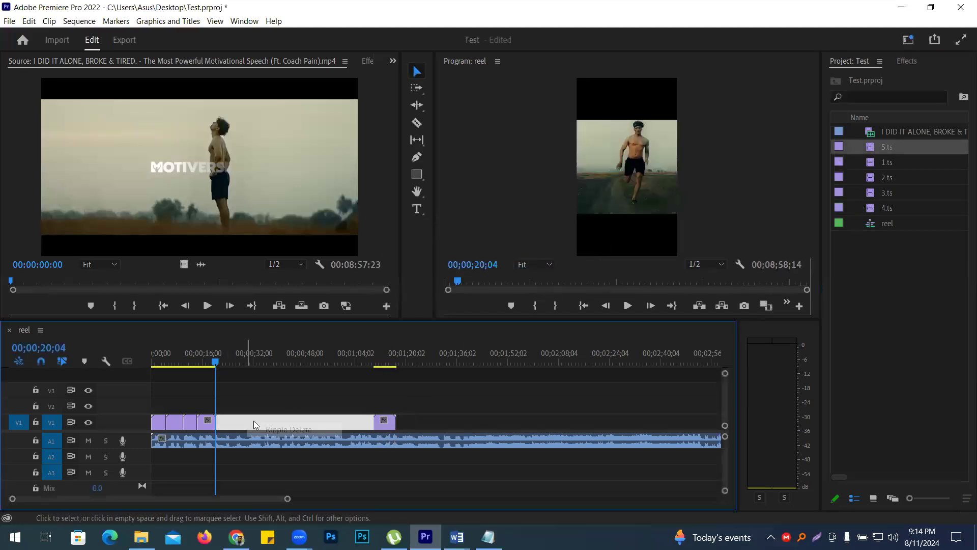
left_click(304, 433)
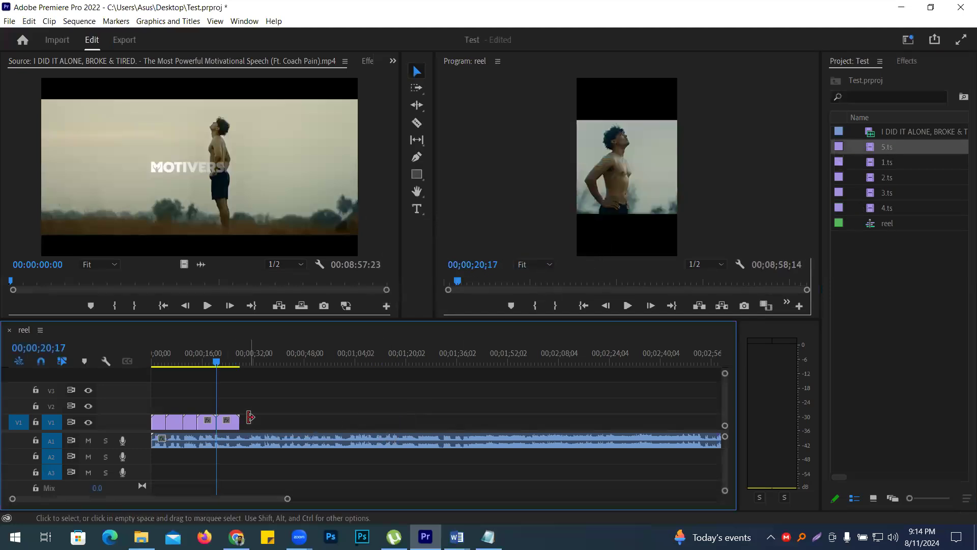
Play through 5.ts, trim the clip's end to 00;00;25;11 and return the playhead to the start of the reel
left_click(629, 304)
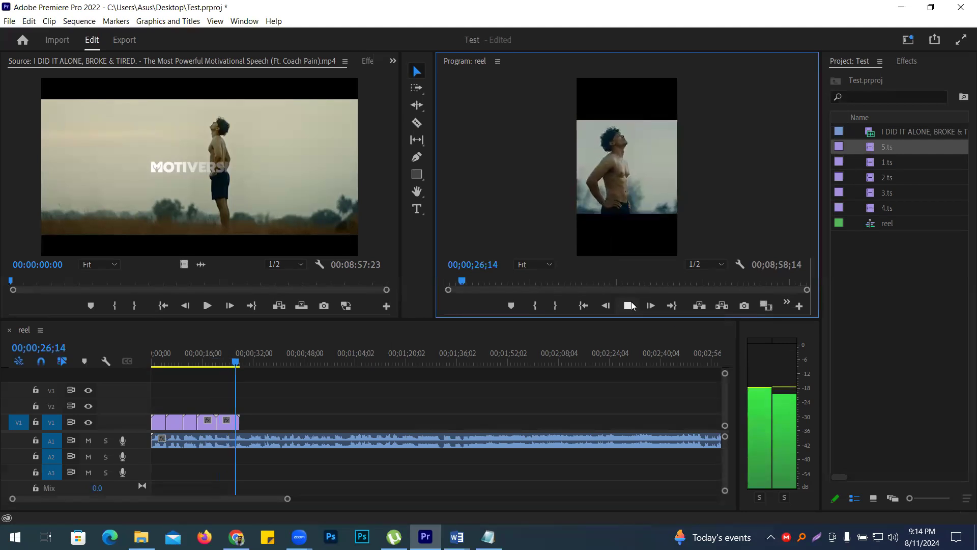
left_click(628, 305)
left_click_drag(236, 364, 232, 363)
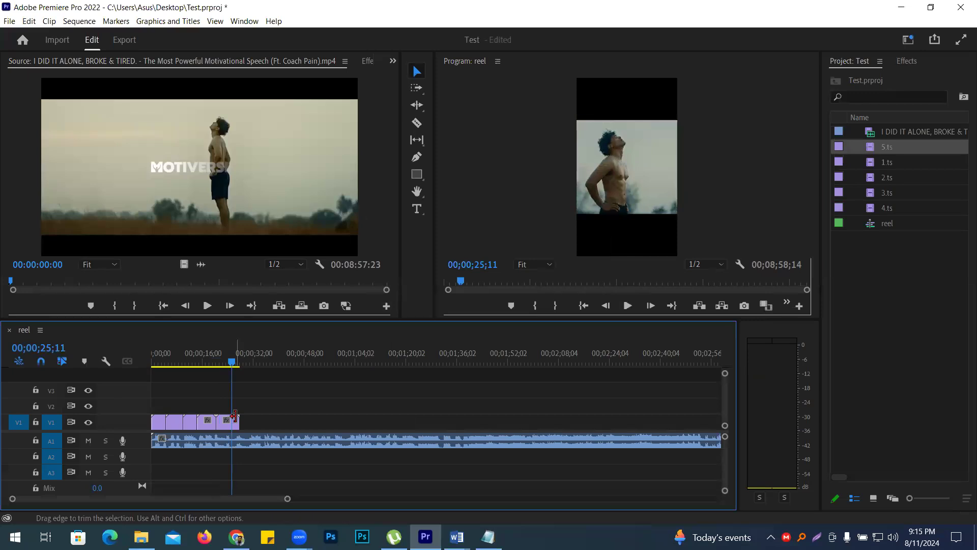
left_click_drag(235, 425, 231, 425)
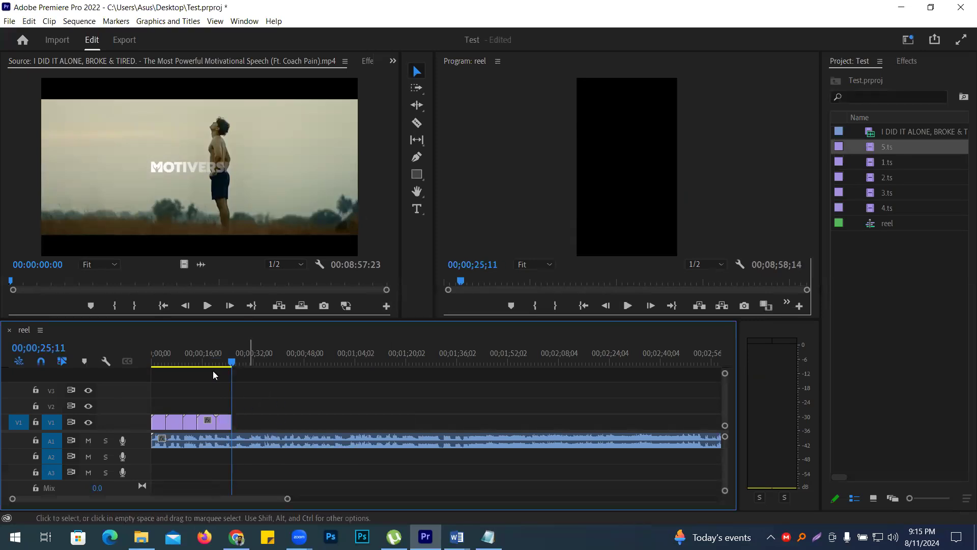
key("Home")
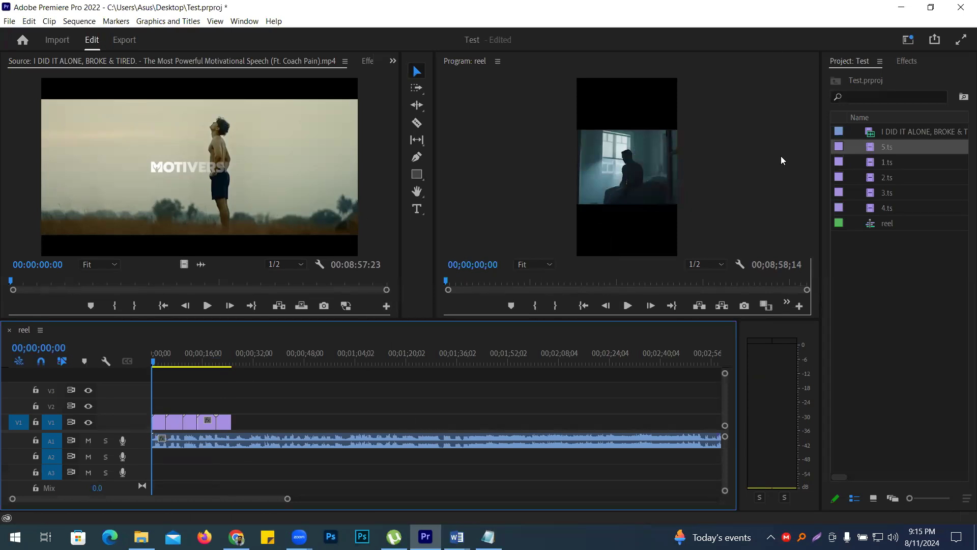
left_click(490, 105)
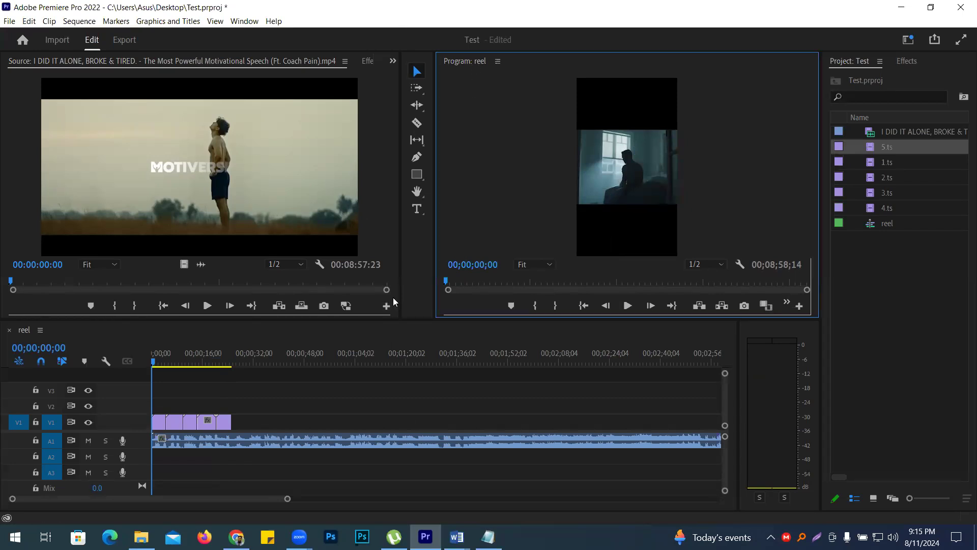
In Chrome, open a new tab and search Google Images for "keyboard"
mouse_move(236, 536)
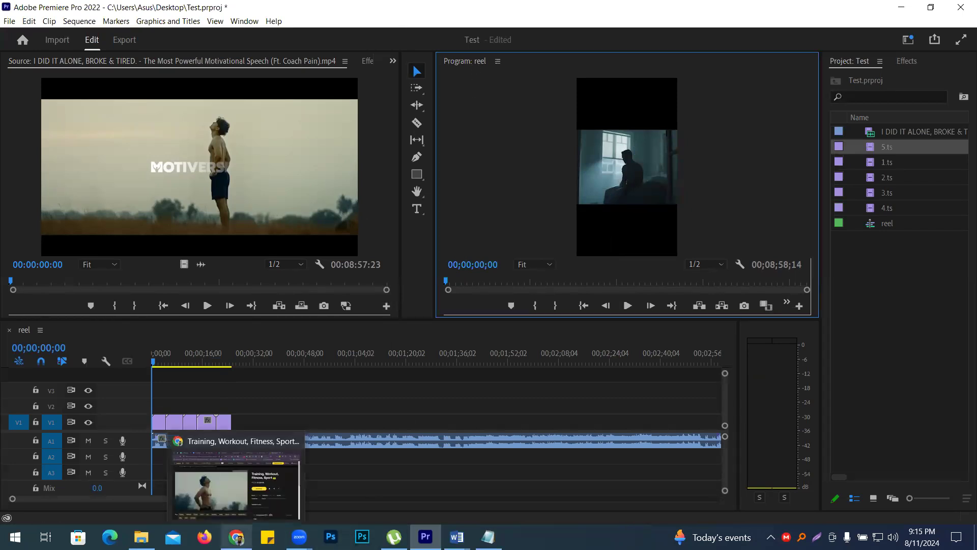
left_click(237, 495)
left_click(844, 14)
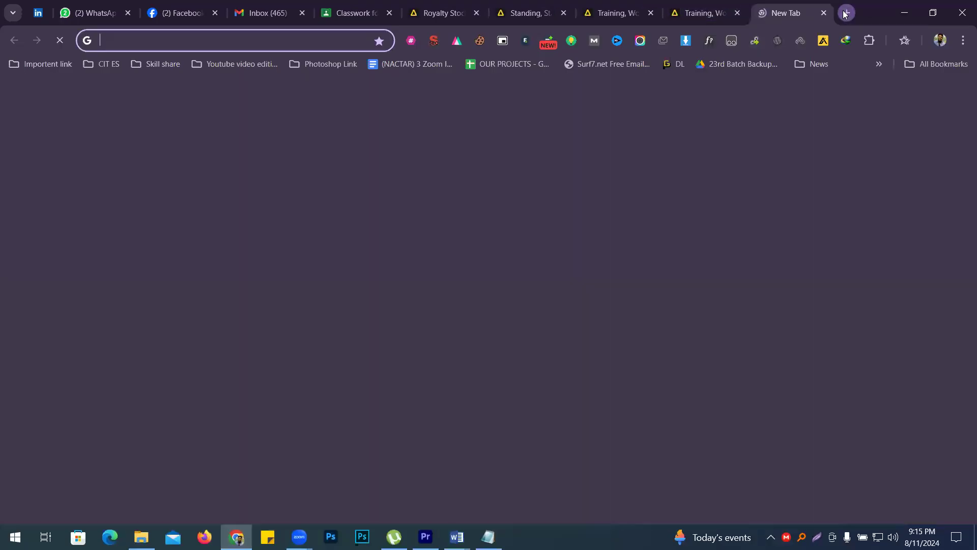
type("keybo")
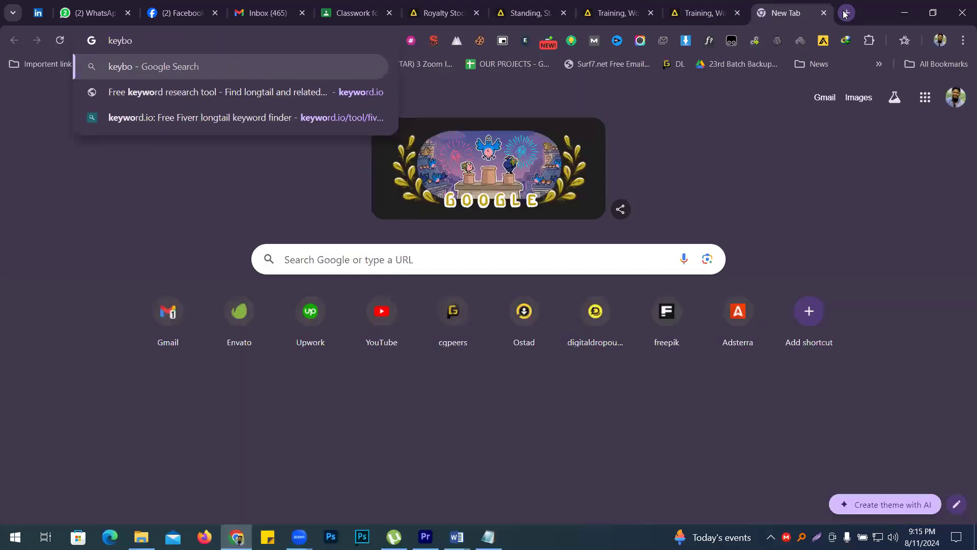
type("ard")
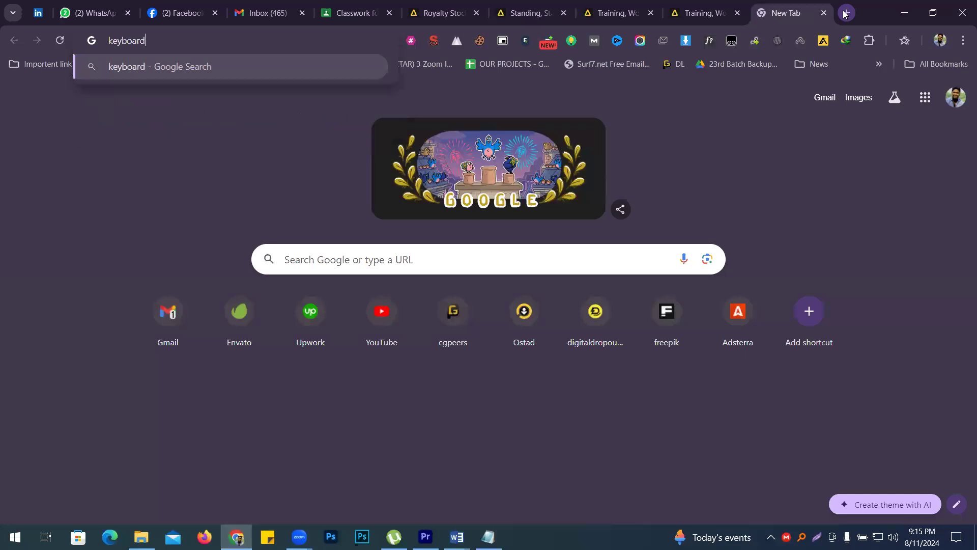
key("Return")
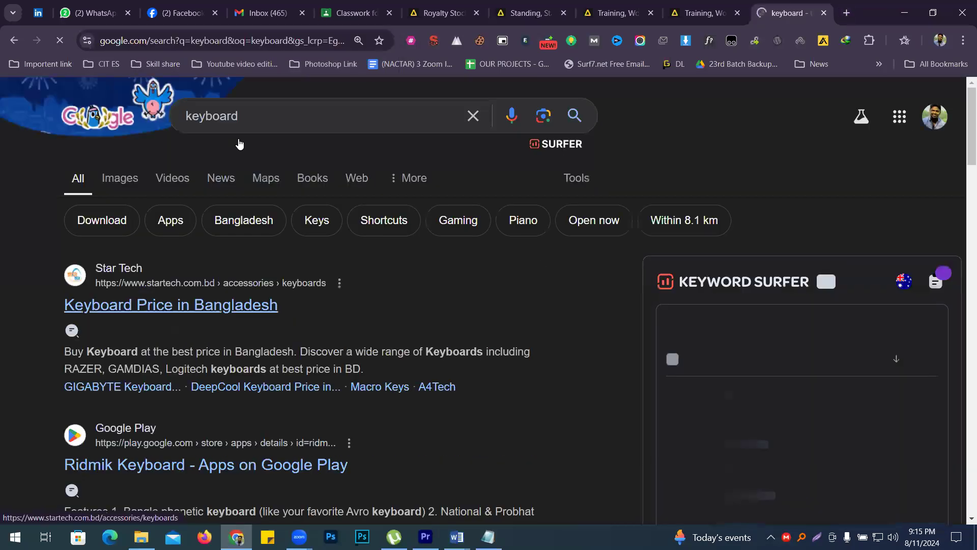
left_click(127, 178)
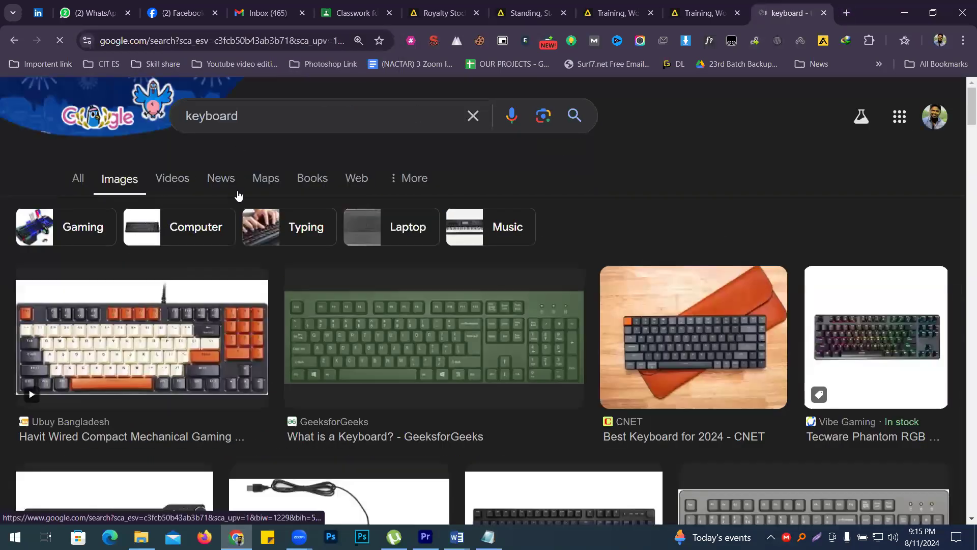
Open the GeeksforGeeks green keyboard picture in its own tab and enlarge it until the key labels are readable
left_click(466, 340)
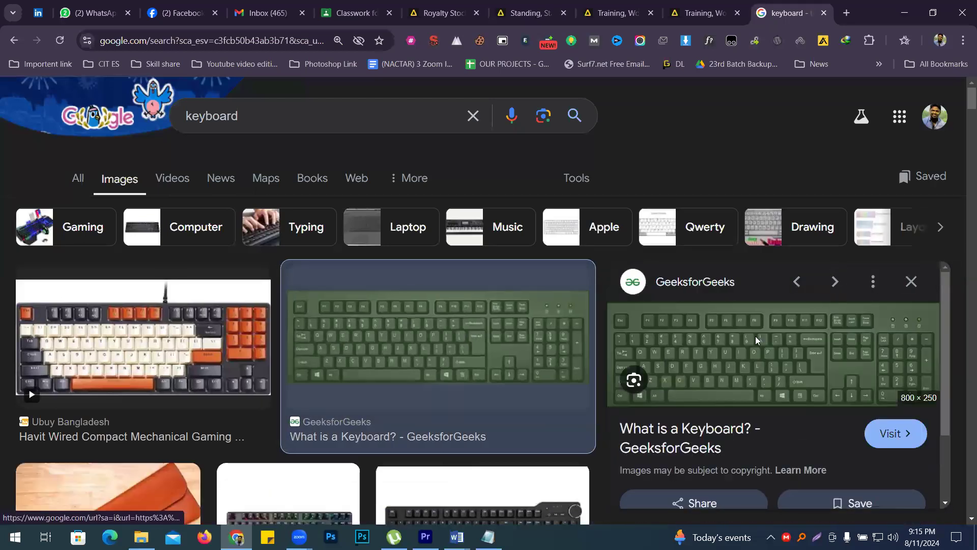
right_click(754, 349)
left_click(825, 203)
left_click(763, 10)
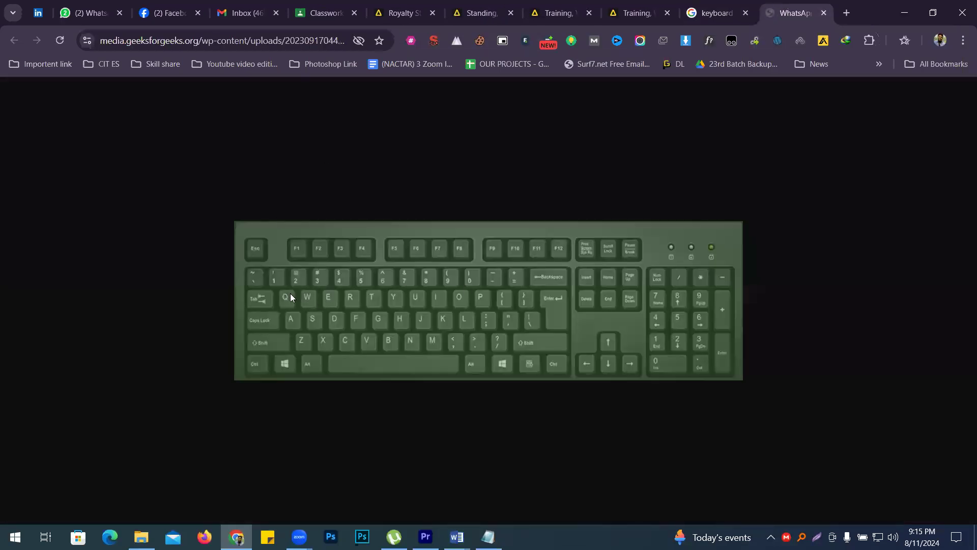
key("ctrl+plus")
key("ctrl+plus")
key("ctrl+plus")
key("ctrl+plus")
key("ctrl+plus")
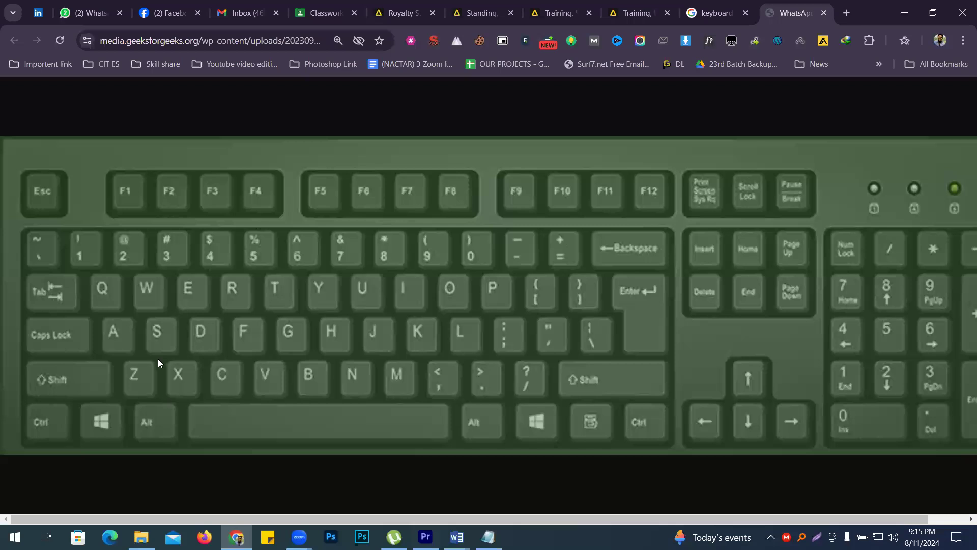
Back in Premiere Pro, trim the end of the speech audio on A1 to the end of 5.ts at 00;00;25;11
key("alt+Tab")
left_click_drag(227, 364, 232, 365)
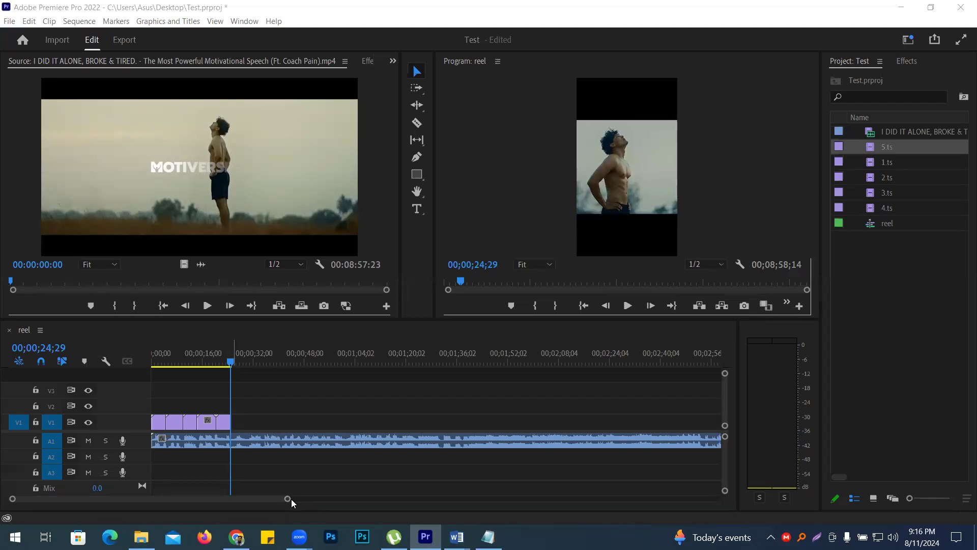
left_click_drag(288, 501, 597, 498)
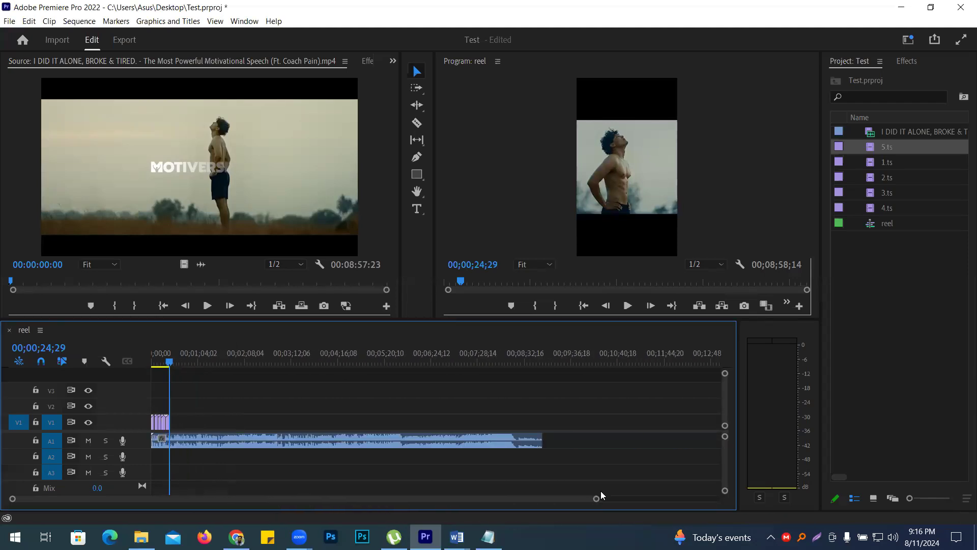
left_click_drag(532, 438, 170, 444)
left_click_drag(595, 500, 426, 395)
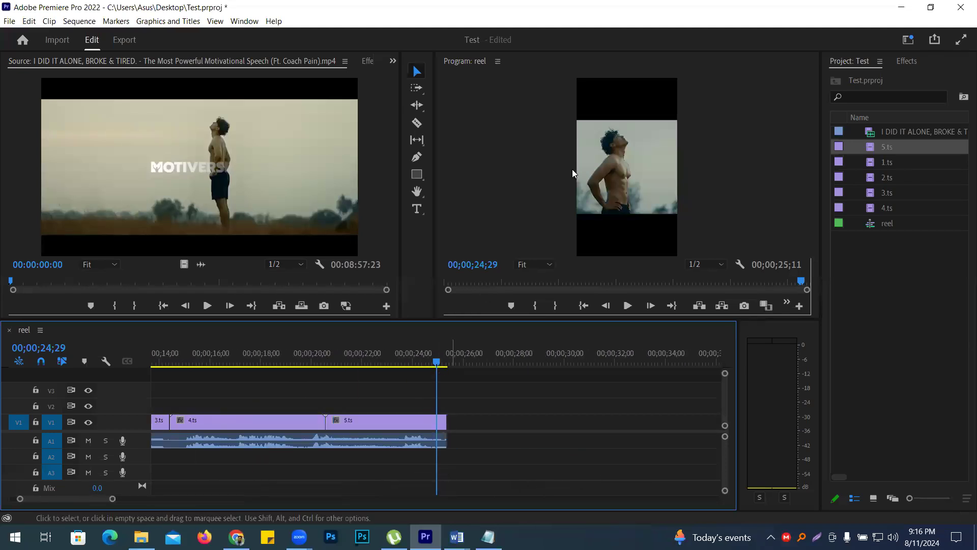
Play the whole reel from 00;00;00;00 in the maximized Program monitor, then restore the normal workspace layout
left_click_drag(435, 368, 2, 359)
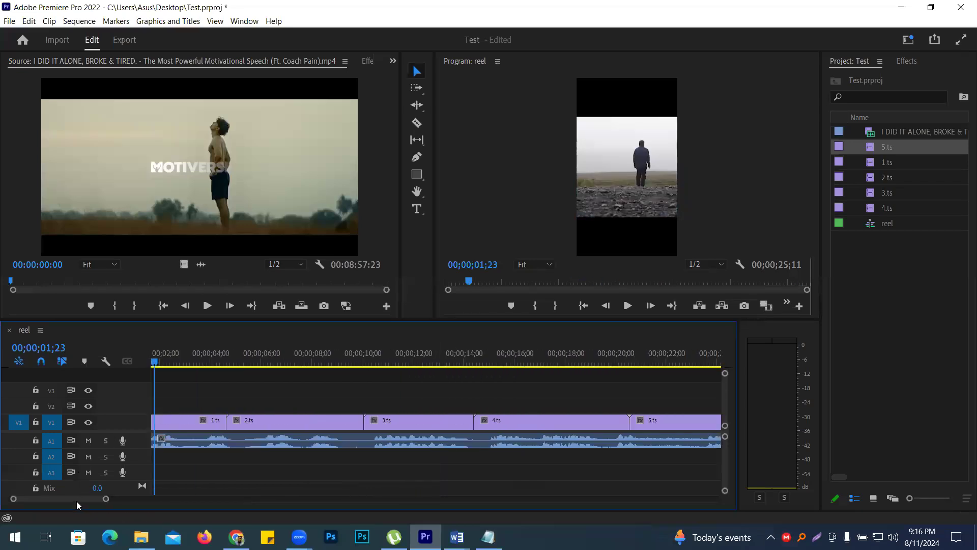
left_click_drag(166, 357, 152, 359)
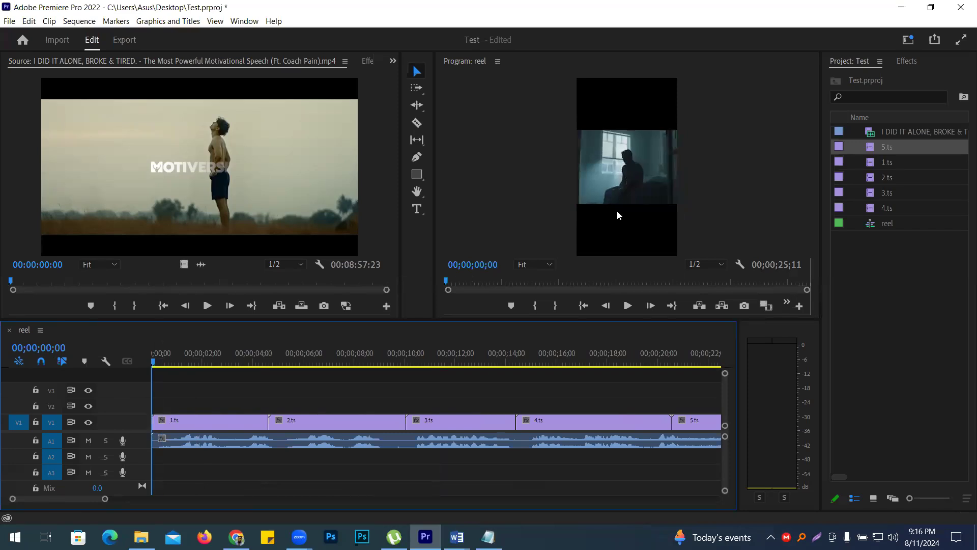
left_click(495, 152)
key("grave")
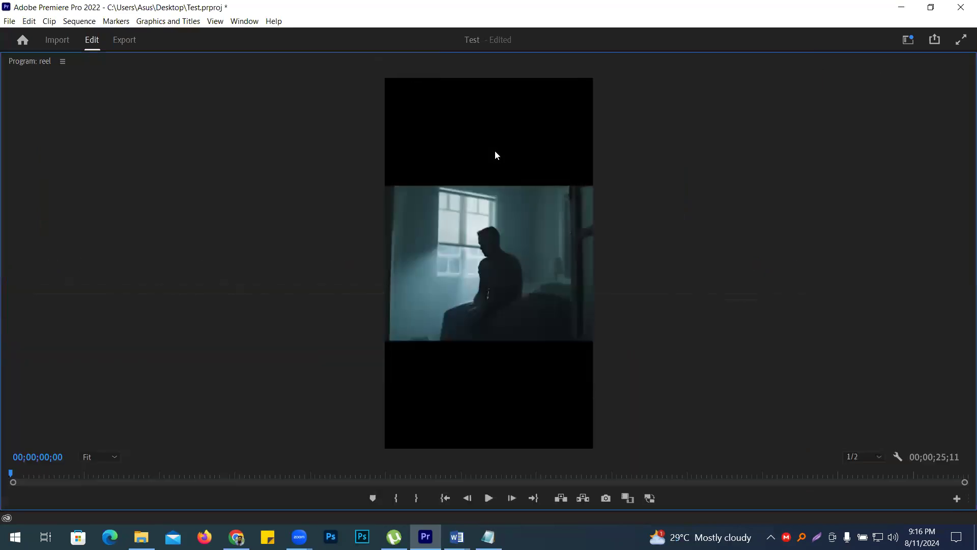
key("space")
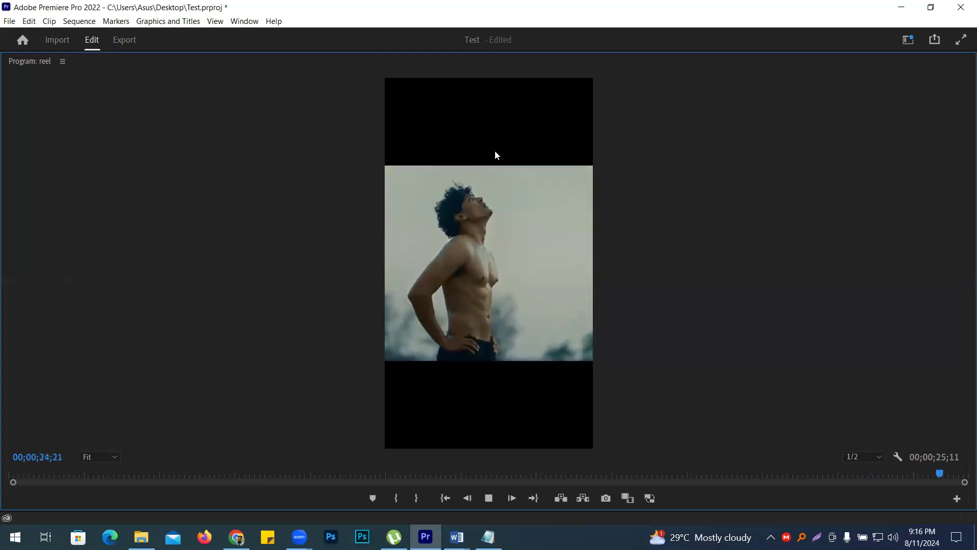
key("grave")
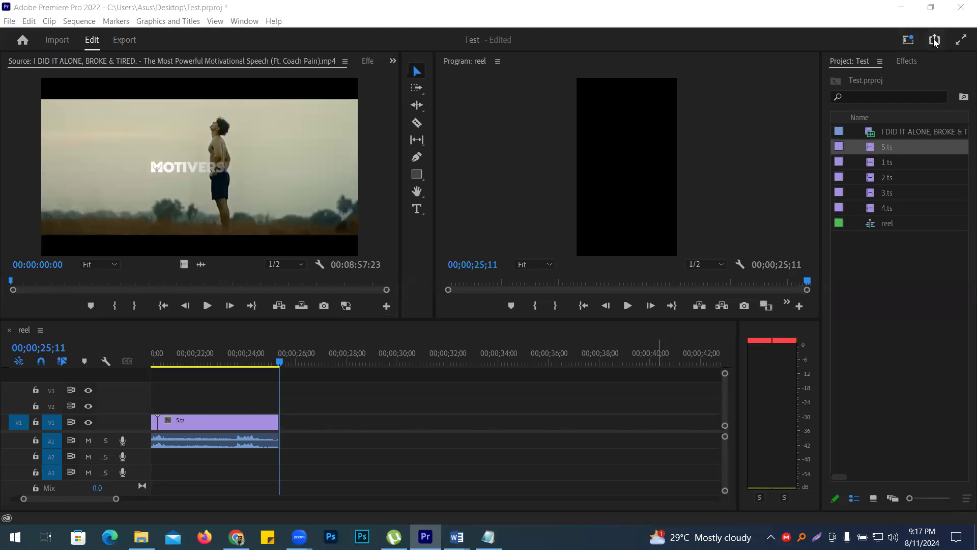
left_click(784, 38)
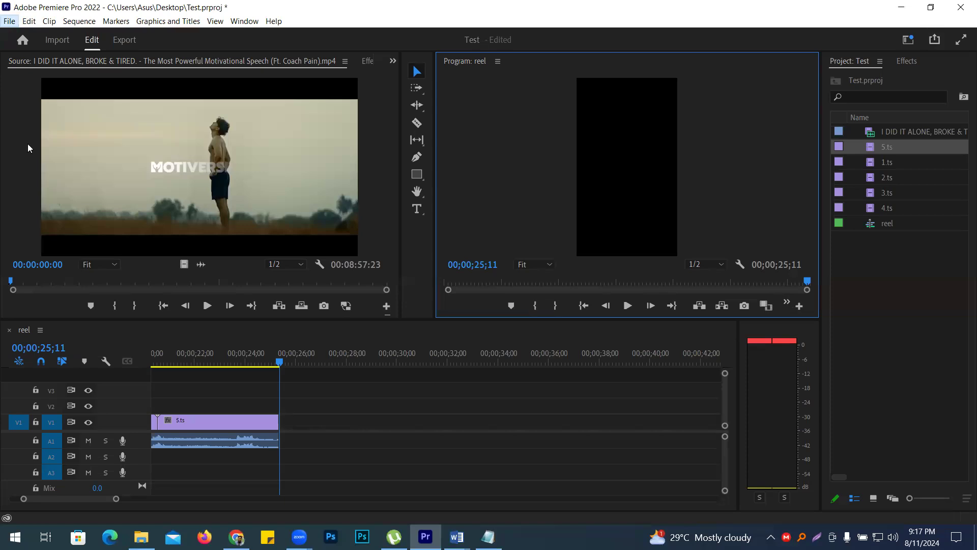
Open the media export settings for the reel and set the output to reel.mp4 on the Desktop
left_click(8, 24)
mouse_move(108, 336)
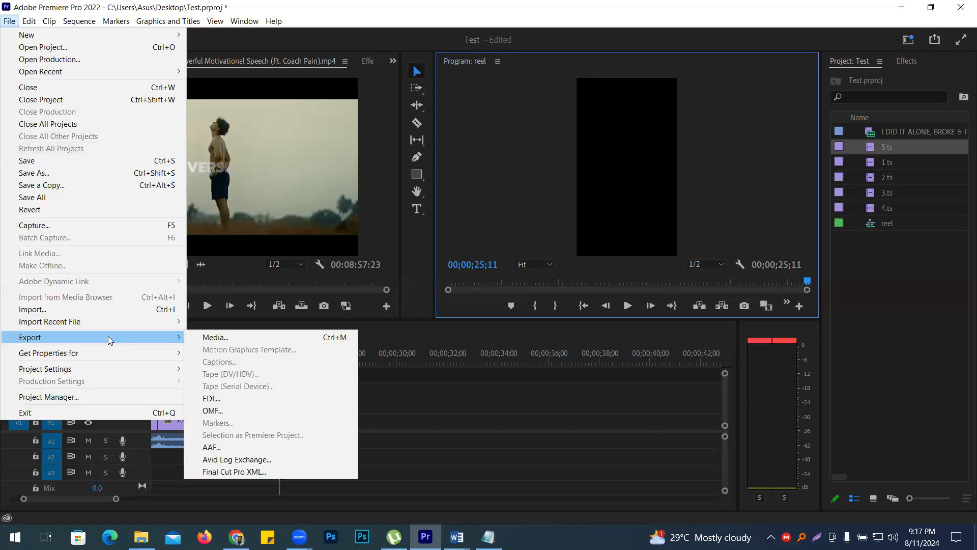
left_click(235, 336)
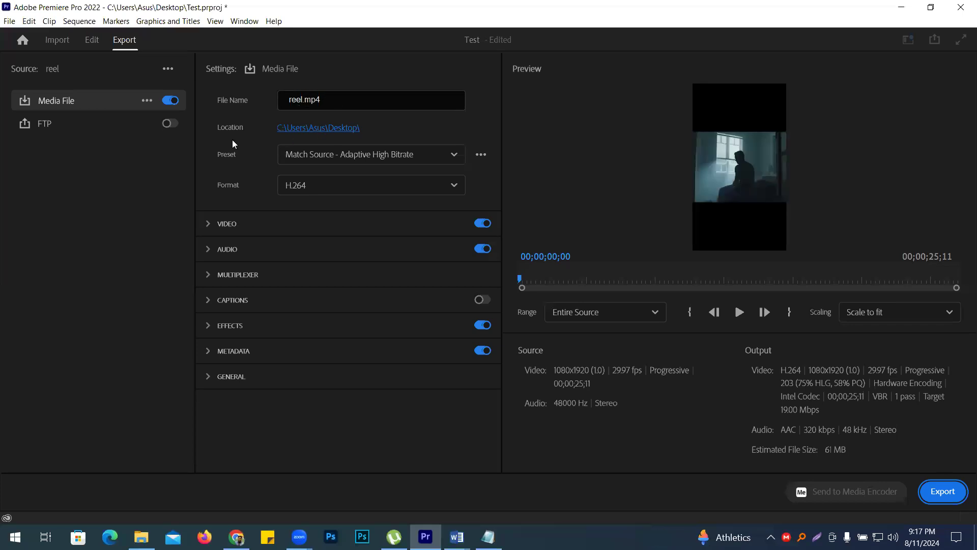
left_click(320, 129)
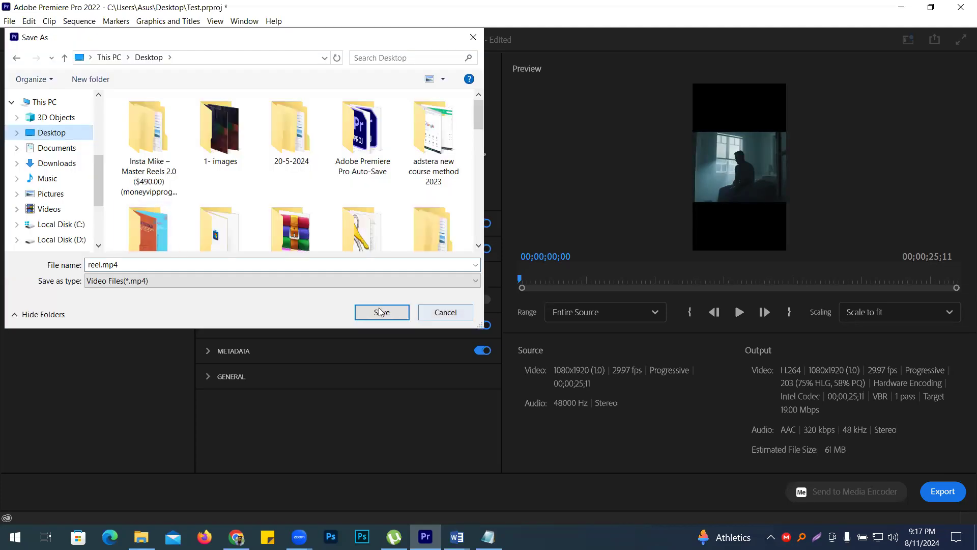
left_click(379, 310)
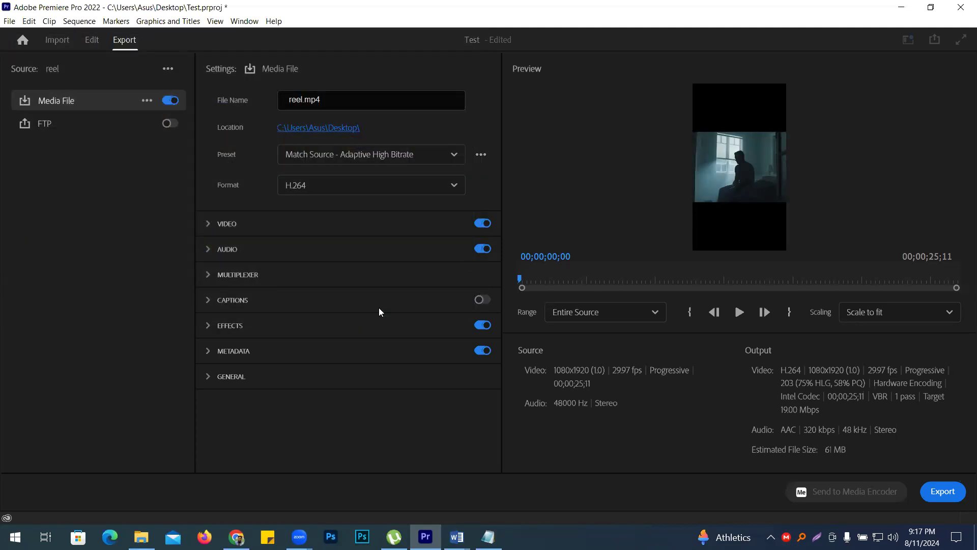
Review the available export formats, choose H.264 and export the reel
left_click(324, 194)
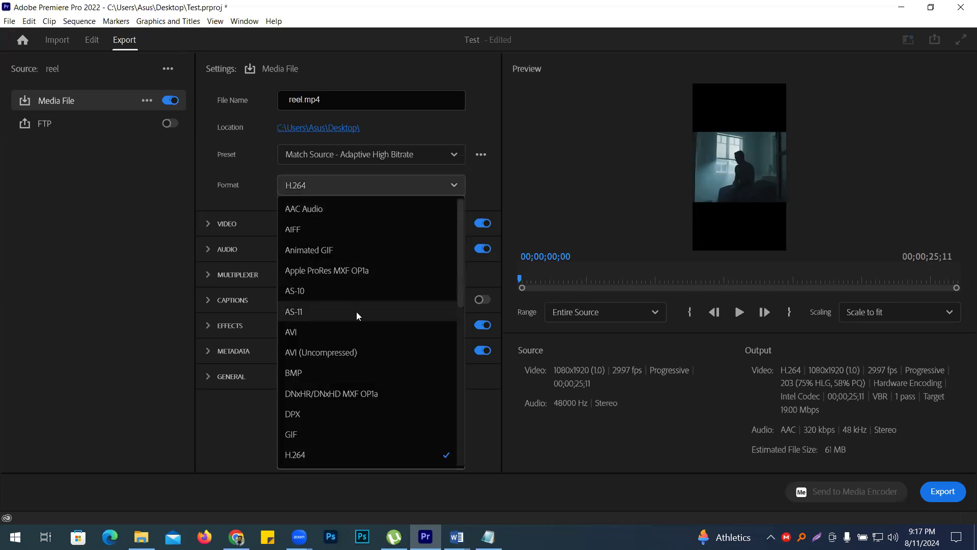
scroll(356, 316, "down", 5)
scroll(356, 313, "down", 1)
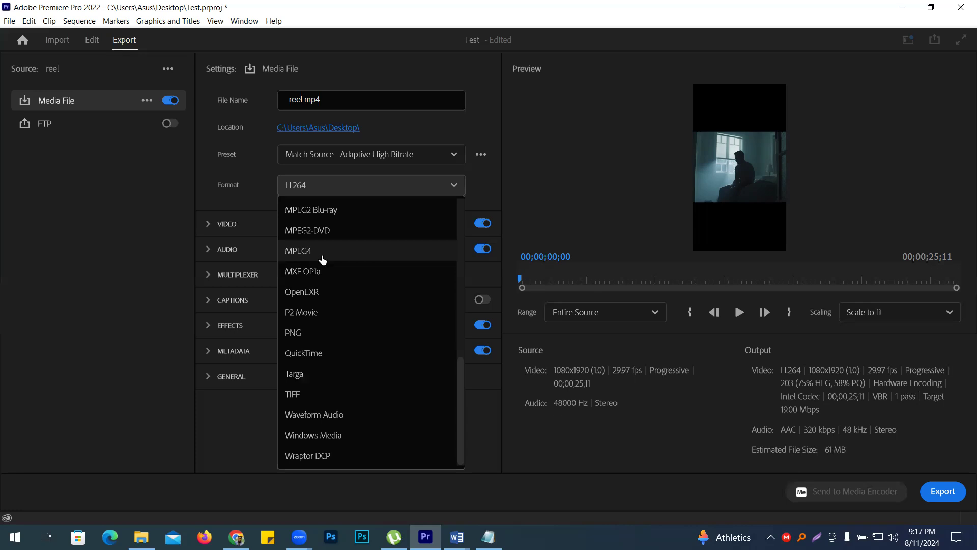
scroll(324, 346, "up", 6)
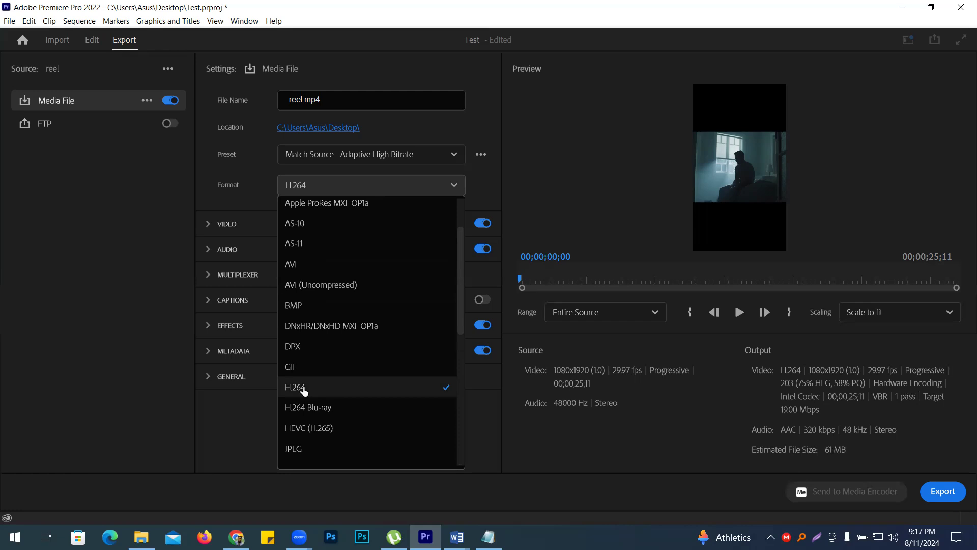
left_click(295, 388)
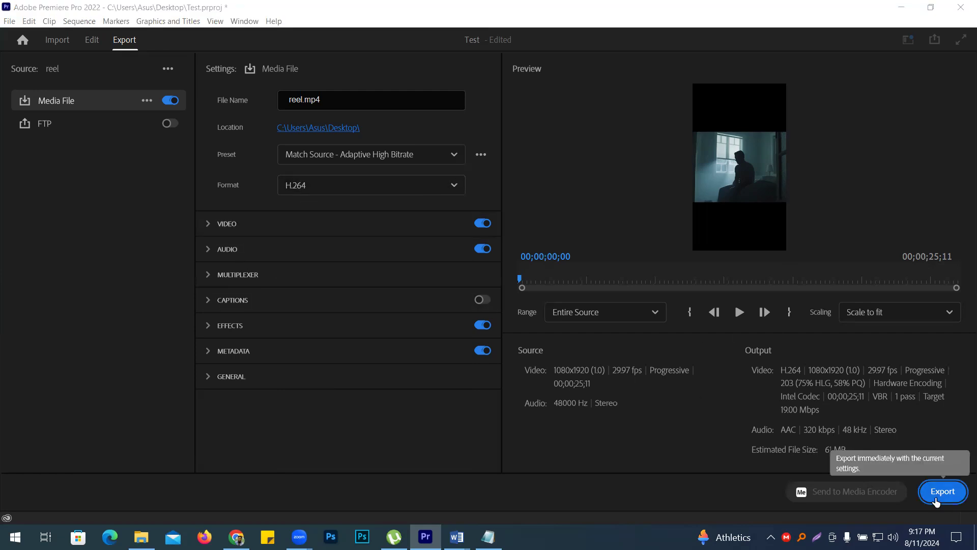
left_click(936, 501)
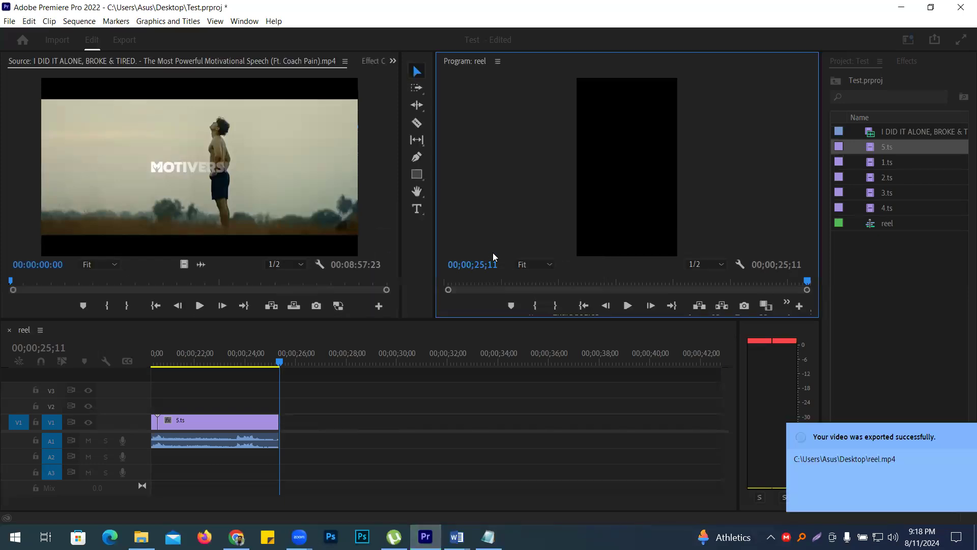
Minimize the editor to reach the desktop and move reel.mp4 into the empty area away from the other icons
left_click(901, 8)
left_click(904, 8)
left_click_drag(410, 400, 658, 90)
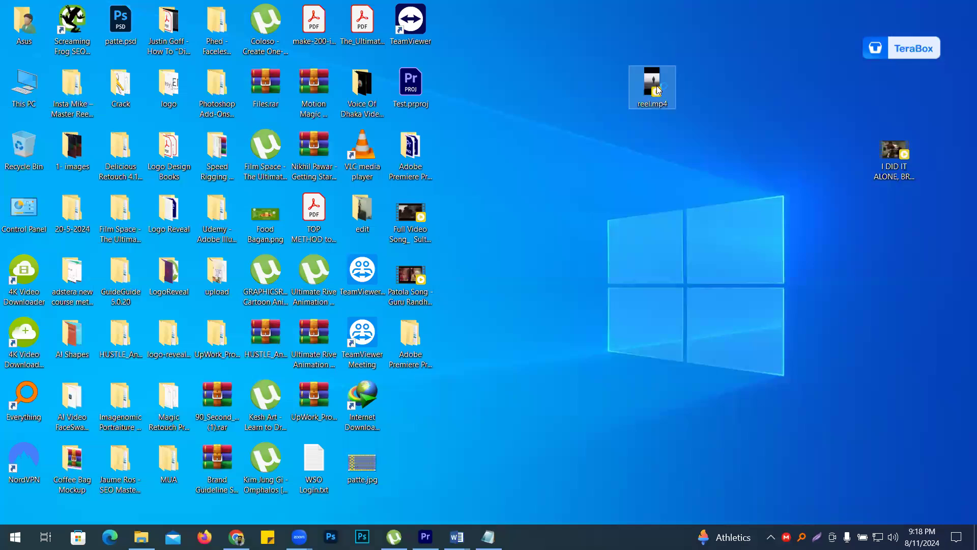
Play the exported reel.mp4 in a maximized PotPlayer window, then close the player
double_click(654, 86)
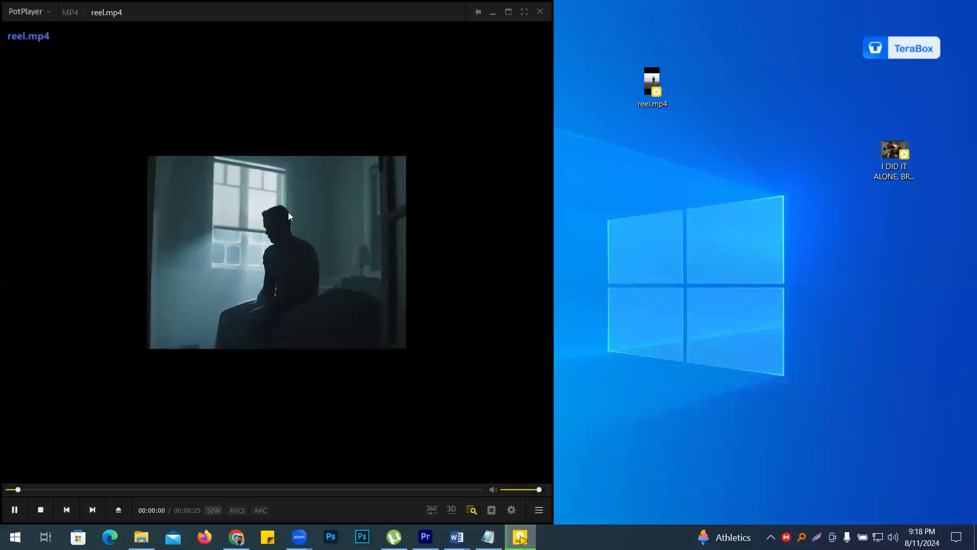
double_click(331, 150)
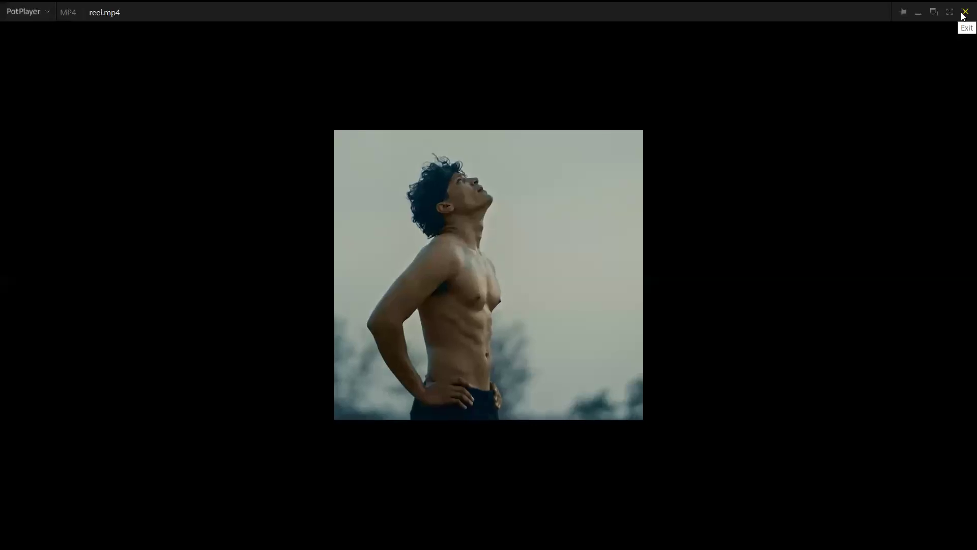
left_click(964, 15)
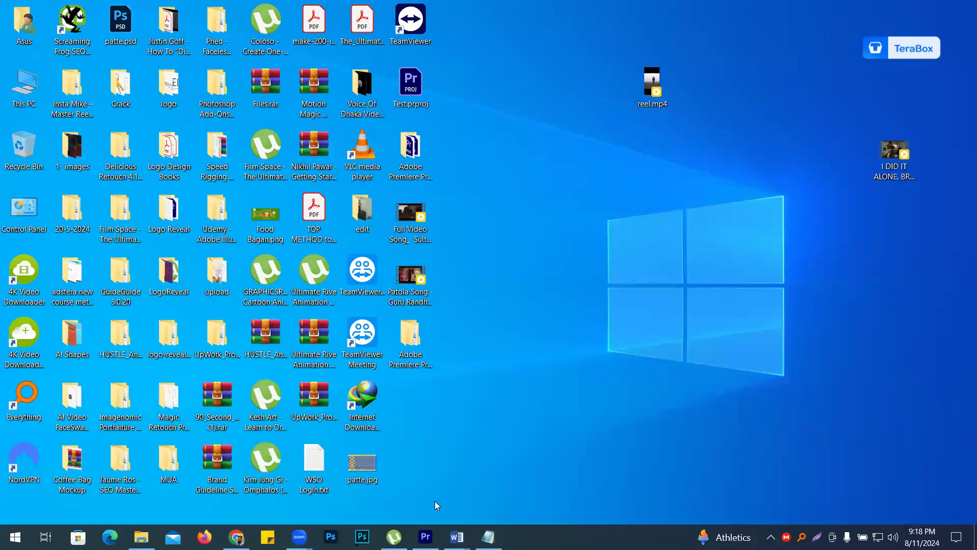
Copy the file name of the "I DID IT ALONE, BROKE & TIRED." speech video on the desktop without renaming it
key("alt+Tab")
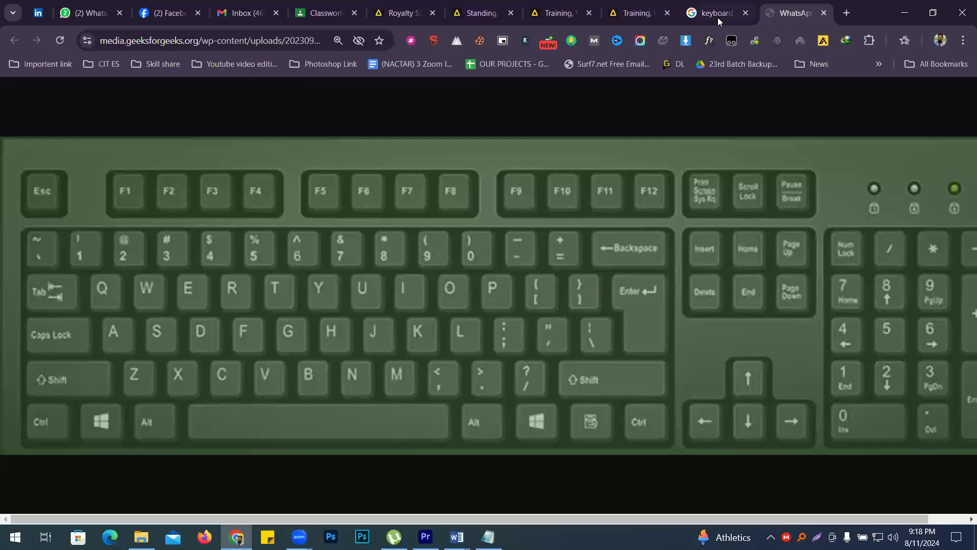
left_click(909, 10)
left_click(895, 178)
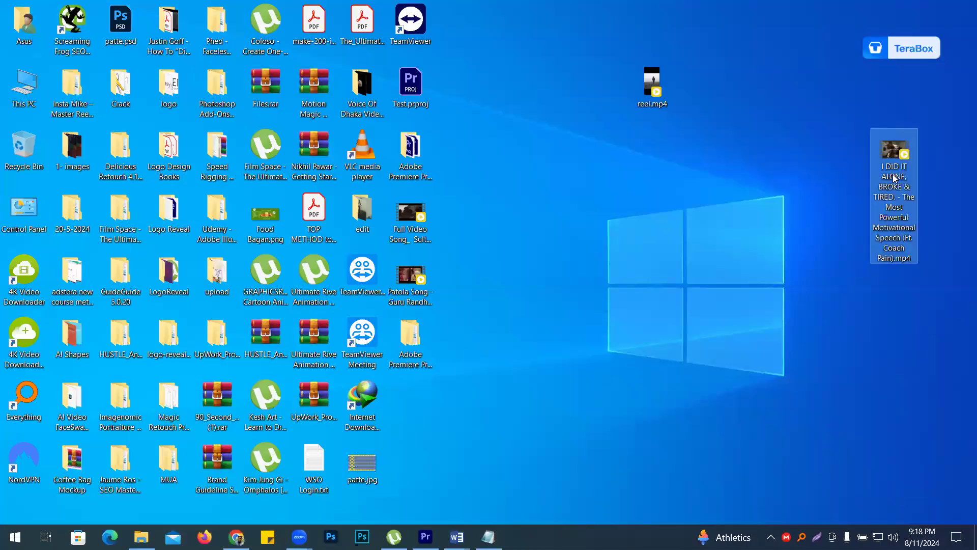
left_click(894, 177)
key("ctrl+c")
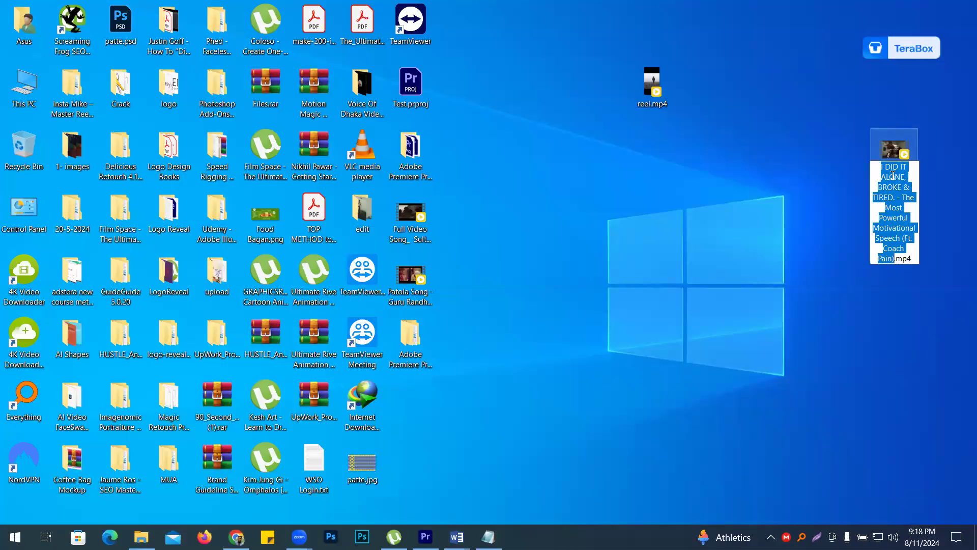
key("Return")
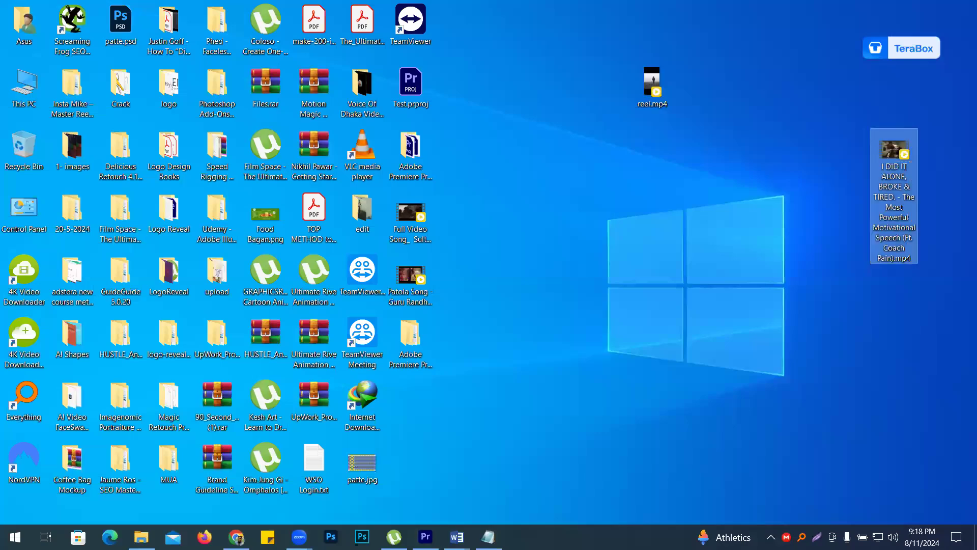
Switch to Chrome, open YouTube in a new tab and search for the copied speech video title
left_click(236, 536)
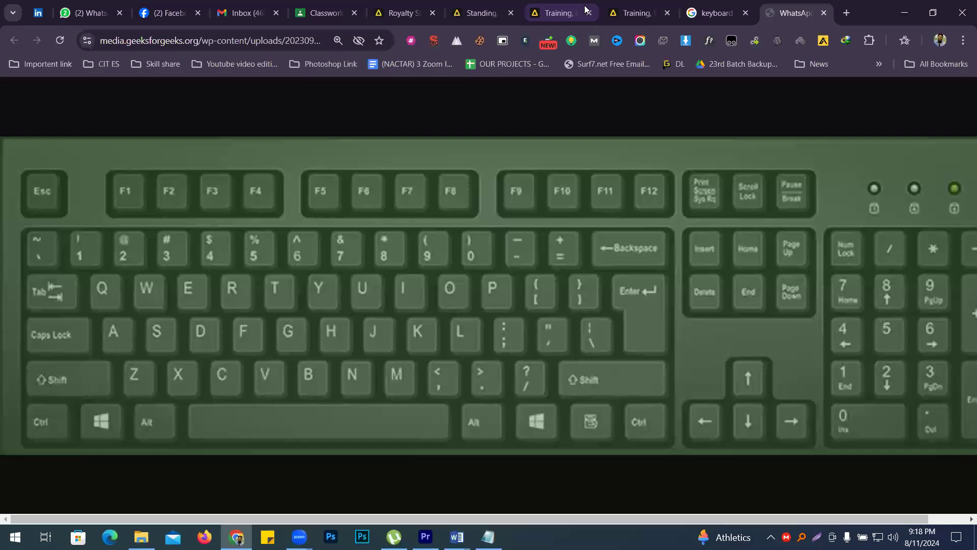
left_click(846, 13)
left_click(382, 318)
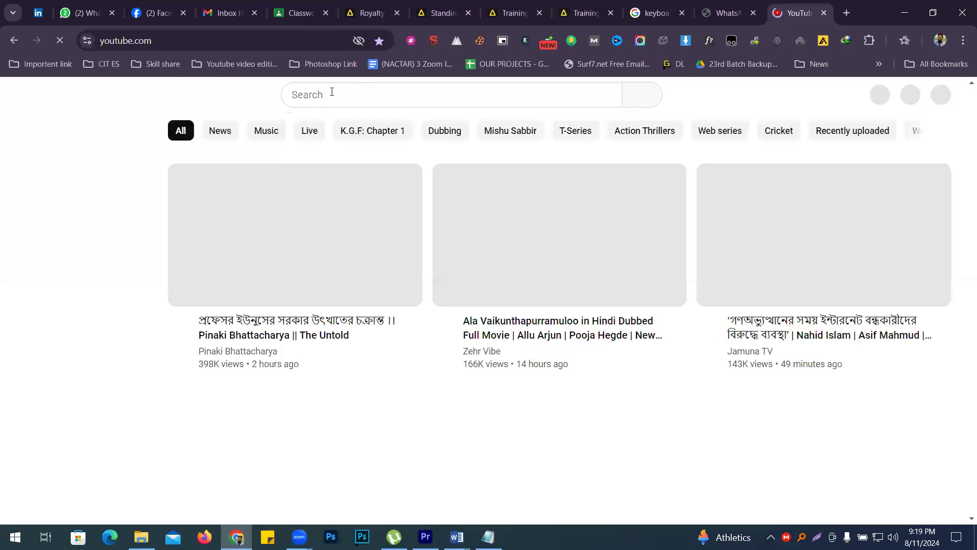
left_click(332, 94)
key("ctrl+v")
key("Return")
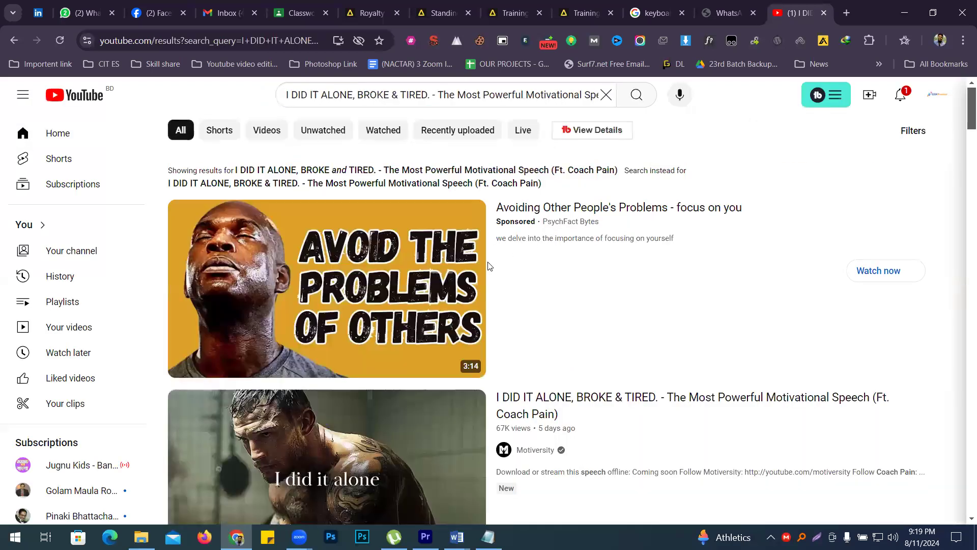
Open the Motiversity channel from the speech video's search result and copy the channel's address
scroll(561, 236, "down", 2)
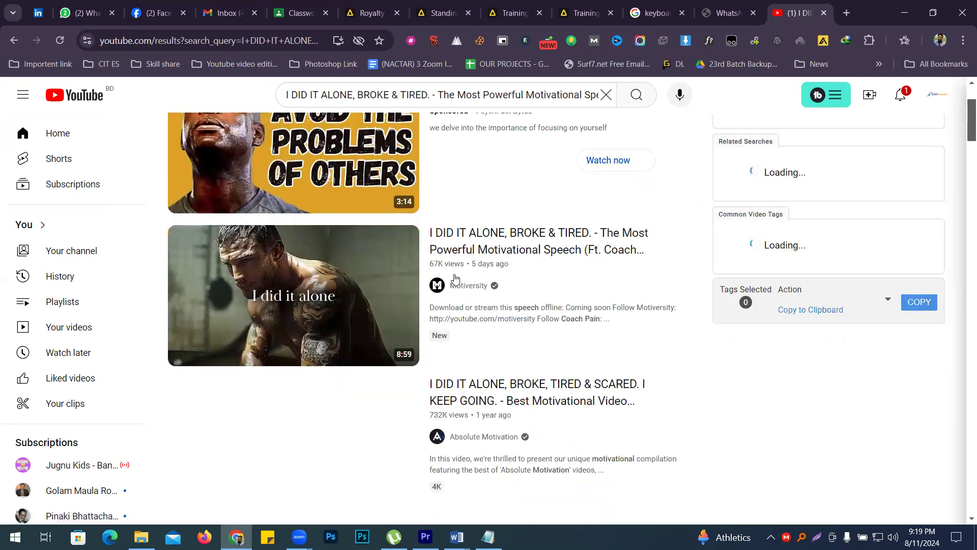
left_click(470, 287)
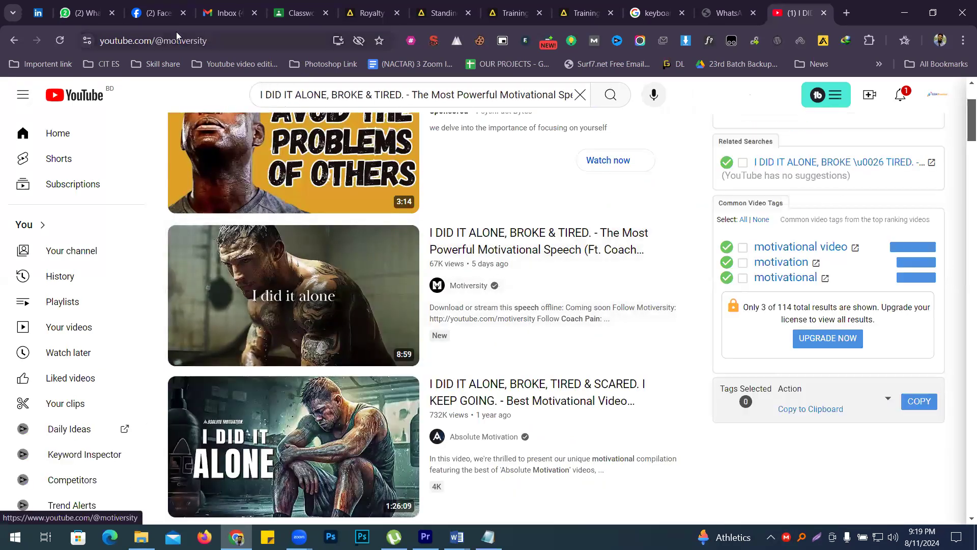
left_click(173, 41)
right_click(173, 40)
left_click(222, 162)
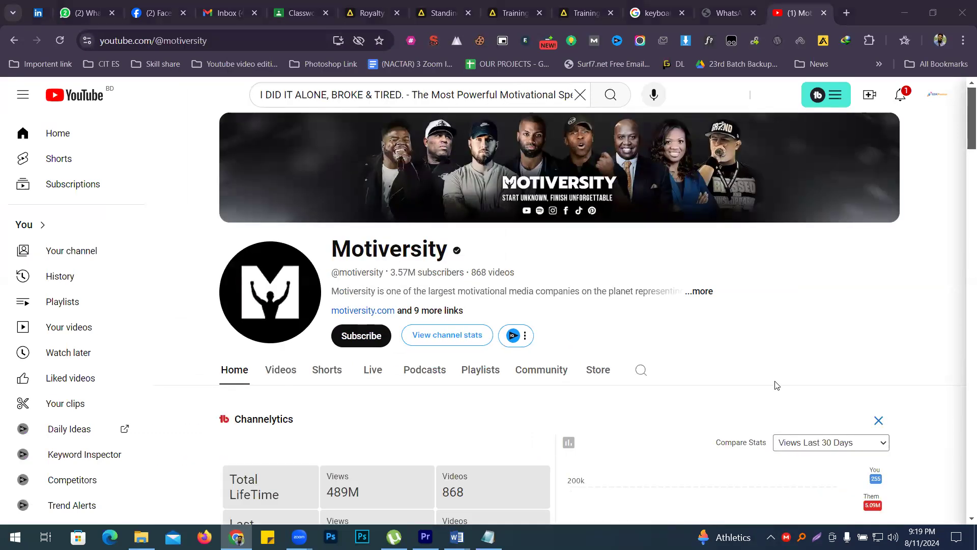
Look through the Motiversity channel page, pausing its featured video and examining the channel statistics and recent uploads
scroll(371, 342, "down", 8)
left_click(298, 396)
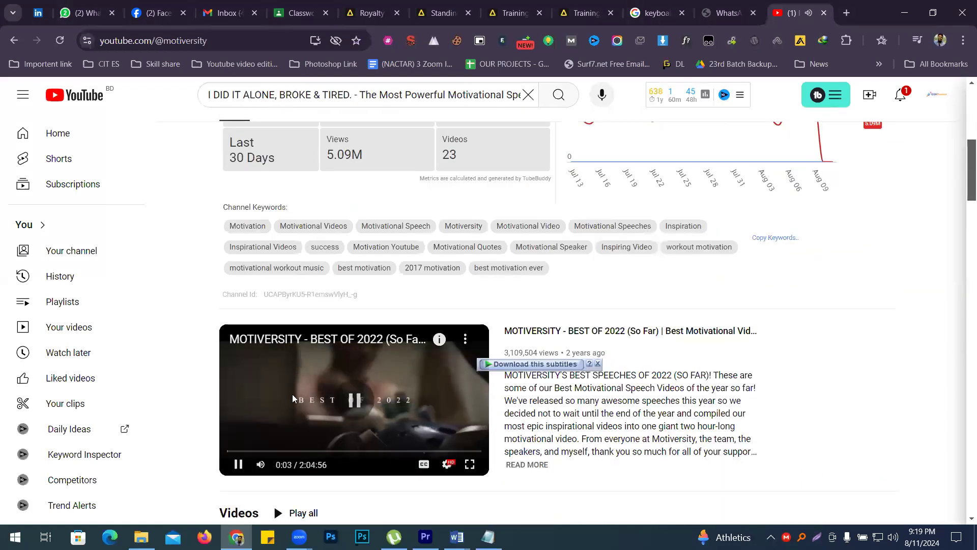
left_click(598, 364)
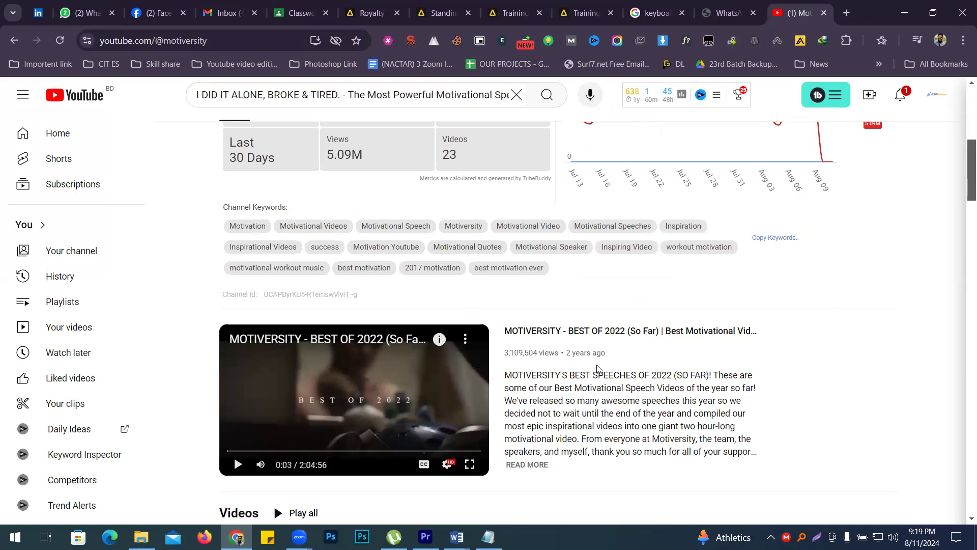
scroll(598, 367, "up", 4)
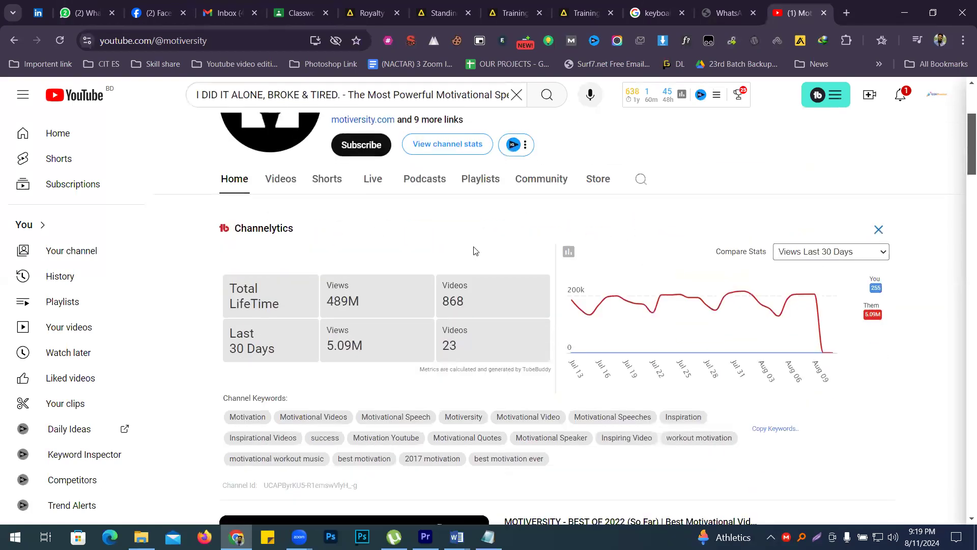
scroll(382, 218, "up", 3)
scroll(310, 308, "down", 10)
scroll(324, 314, "down", 1)
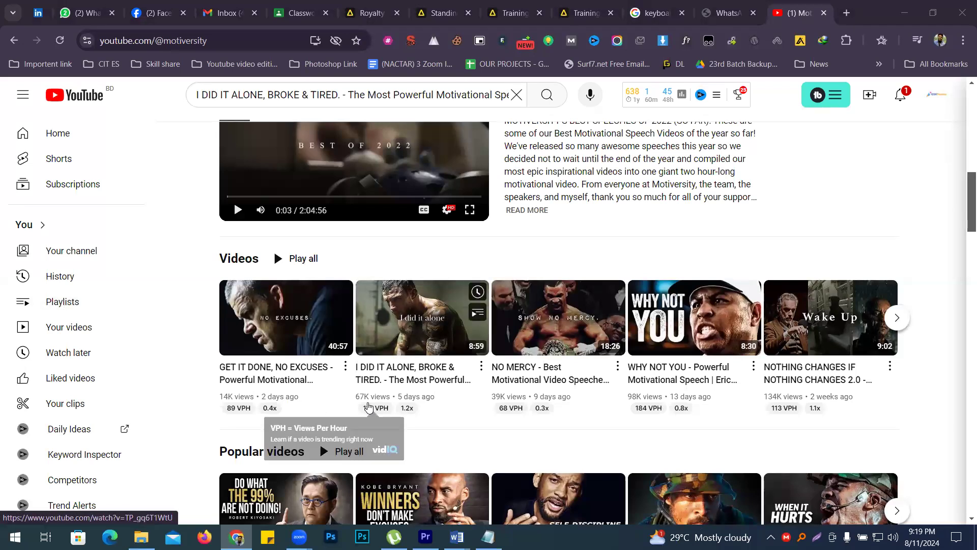
mouse_move(872, 328)
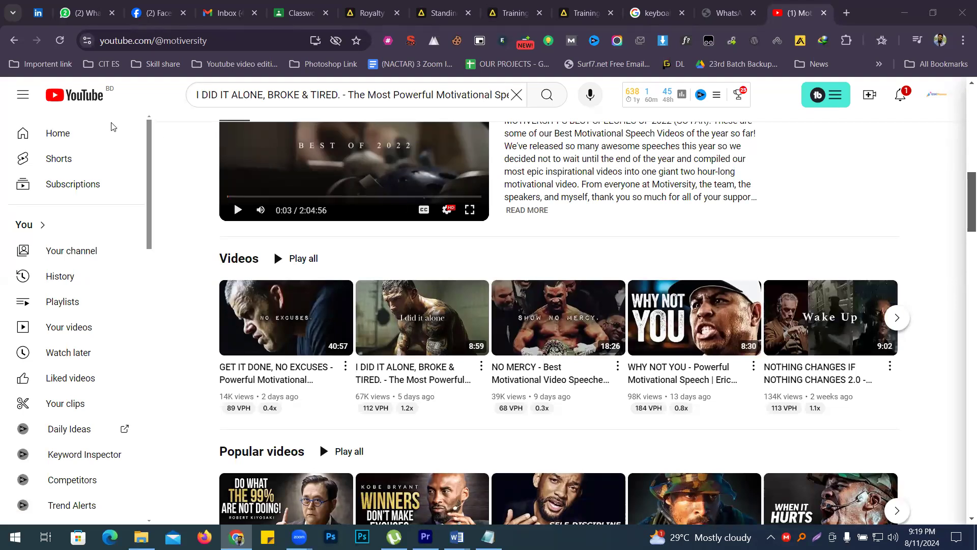
Go to the YouTube home page and look through the recommended videos and the notifications
left_click(86, 104)
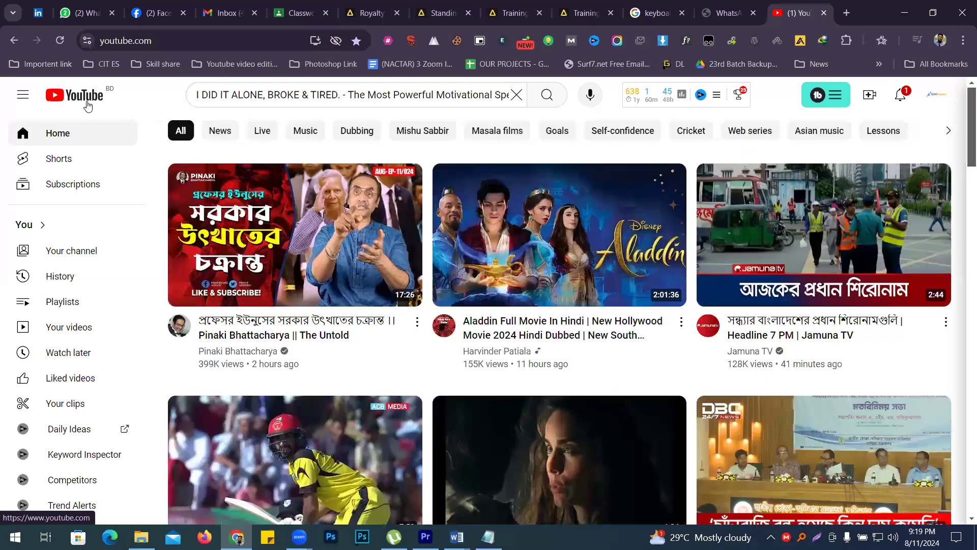
mouse_move(276, 274)
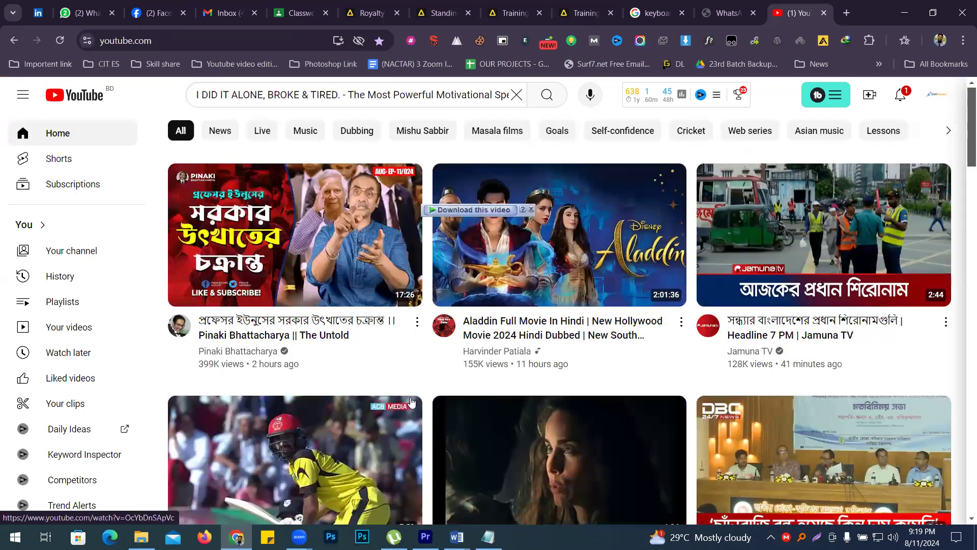
mouse_move(277, 299)
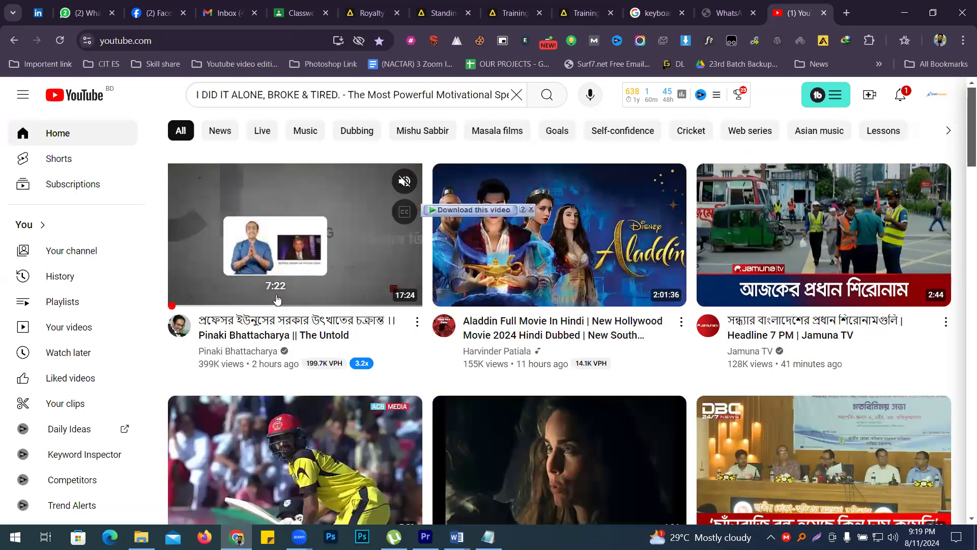
scroll(277, 299, "down", 3)
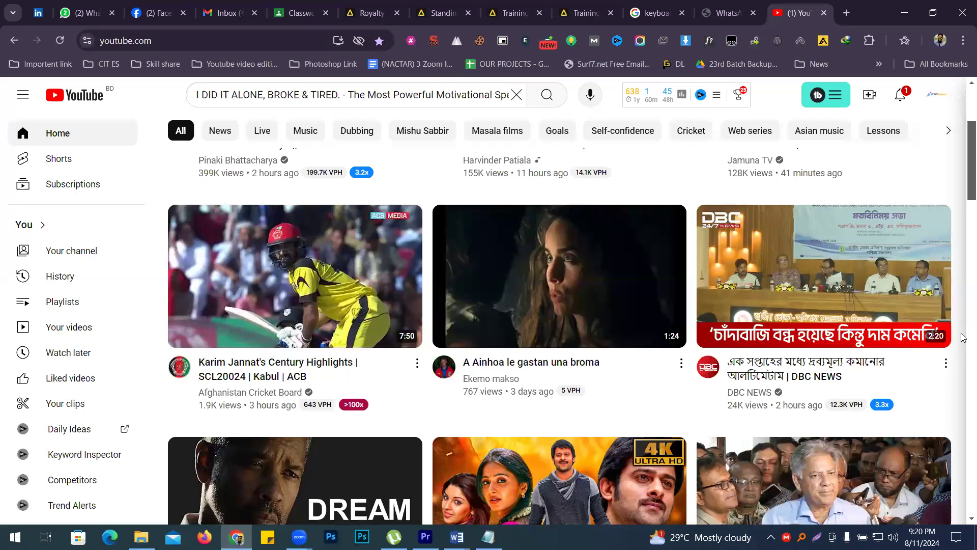
scroll(962, 337, "down", 3)
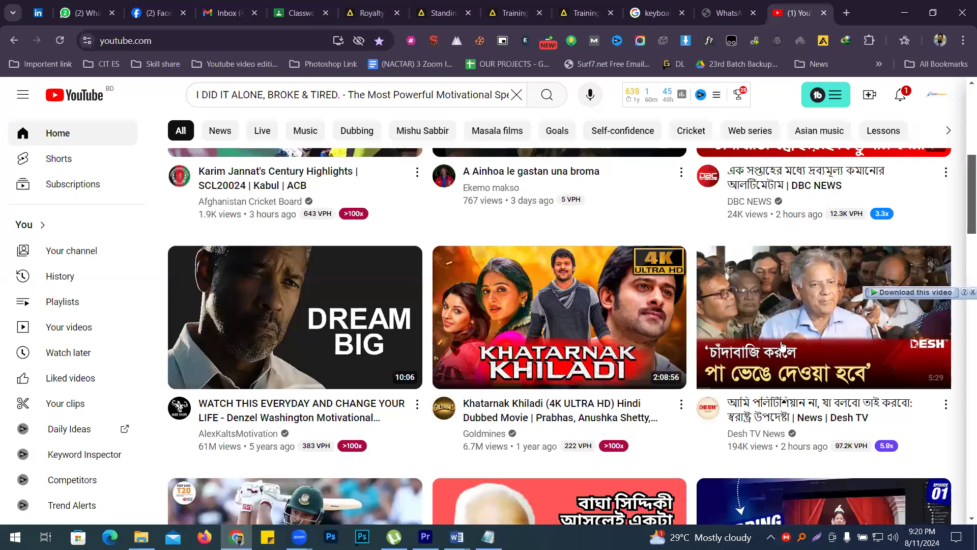
mouse_move(818, 336)
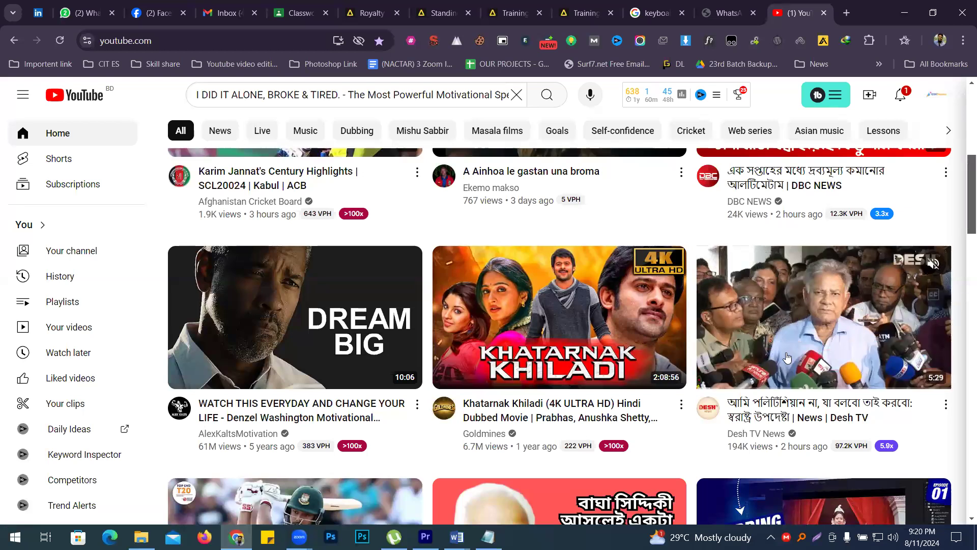
scroll(846, 326, "down", 3)
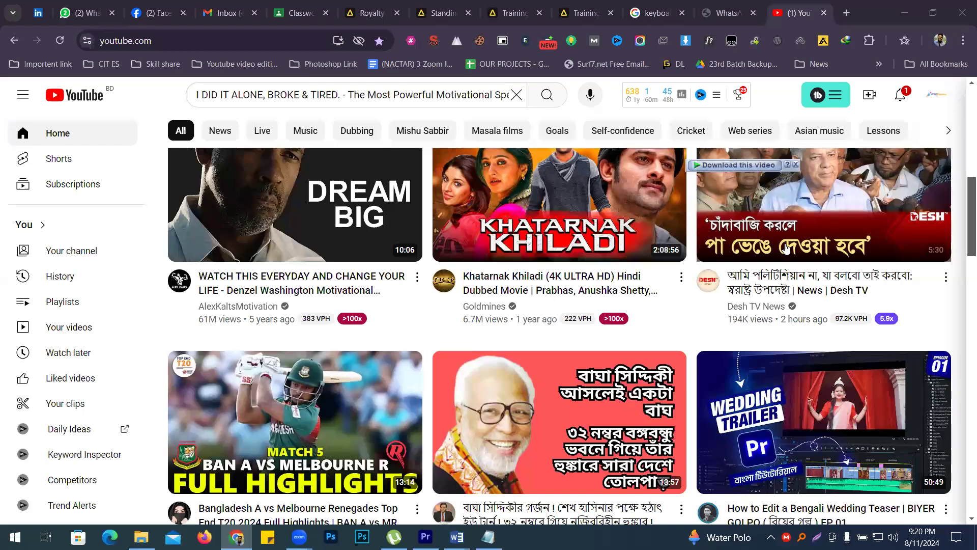
scroll(786, 248, "up", 1)
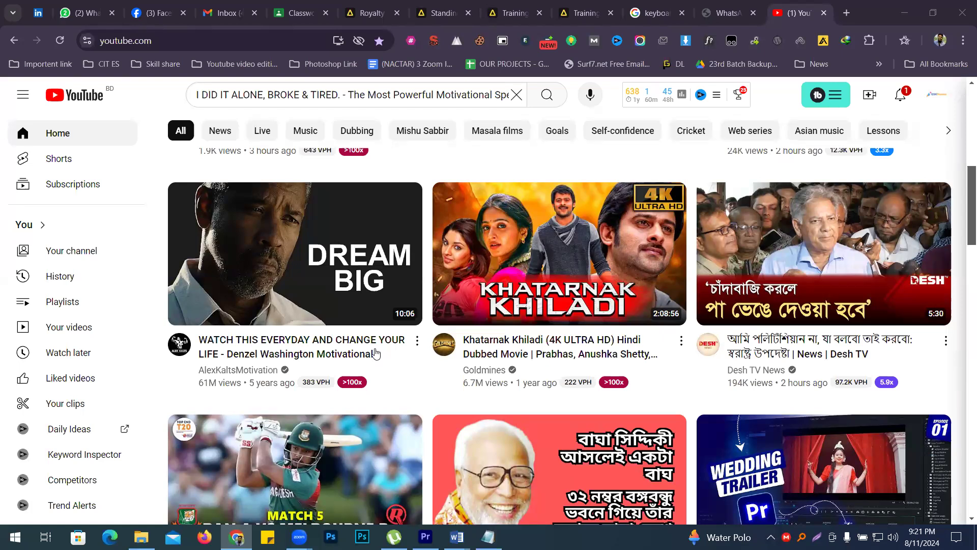
left_click(901, 95)
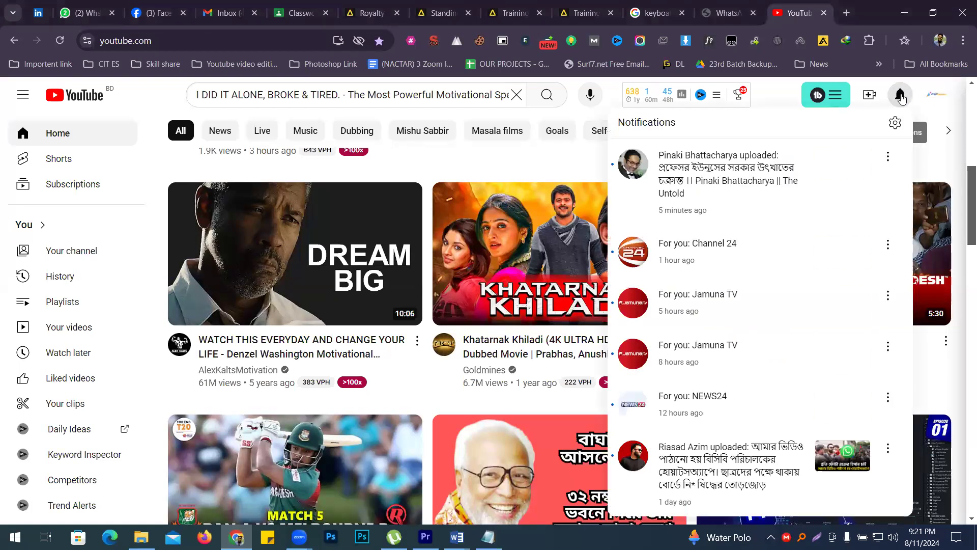
Minimize the browser, return to the Test project in Premiere Pro and dismiss the Internet Download Manager warning and purchase windows
left_click(894, 15)
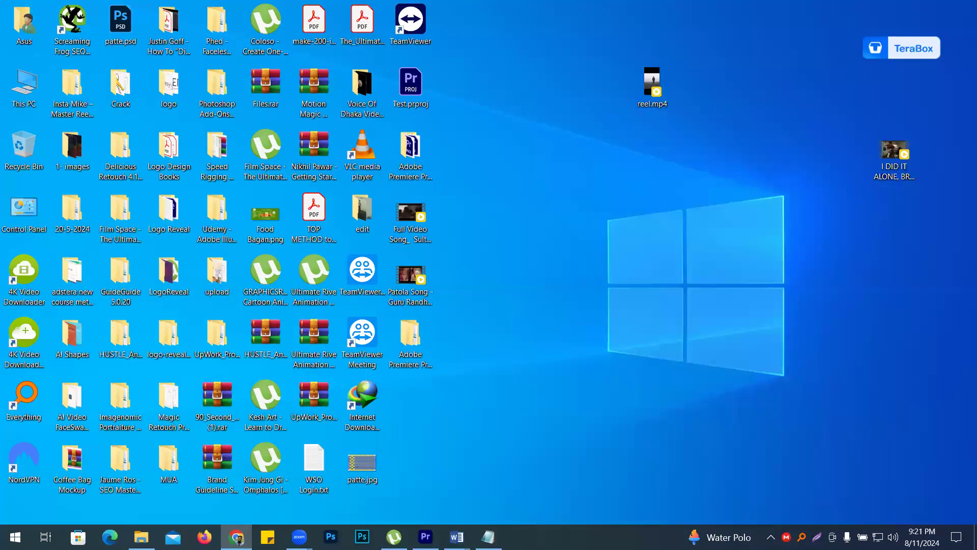
key("alt+Tab")
left_click(894, 273)
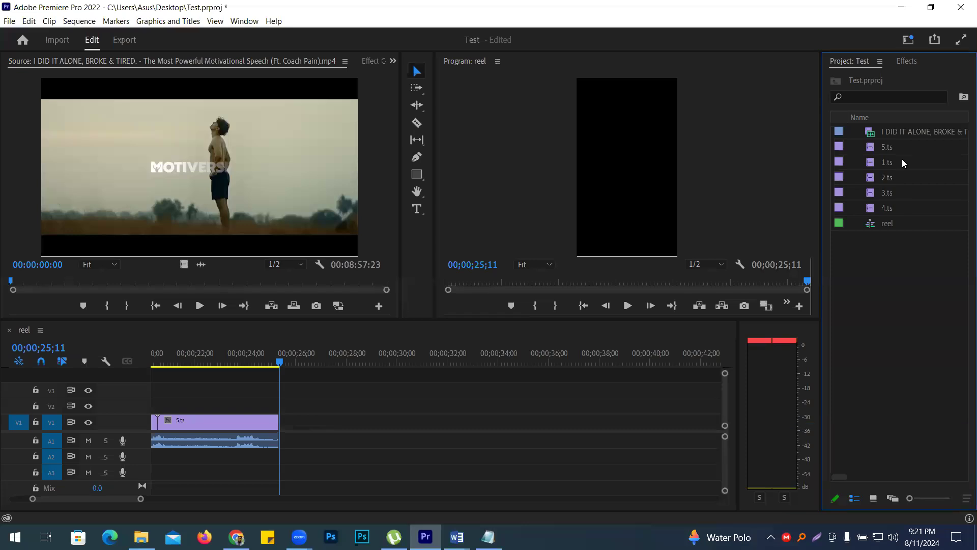
left_click(713, 209)
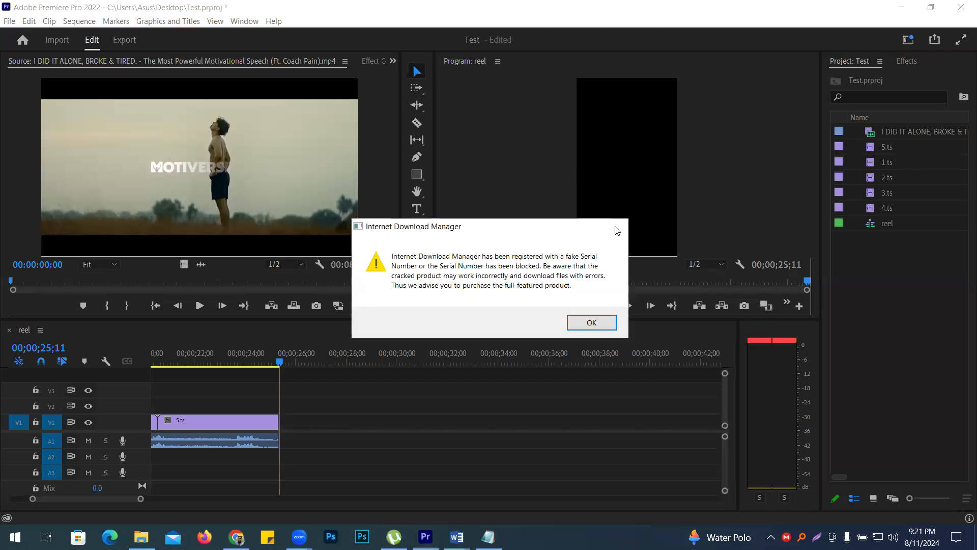
left_click(617, 227)
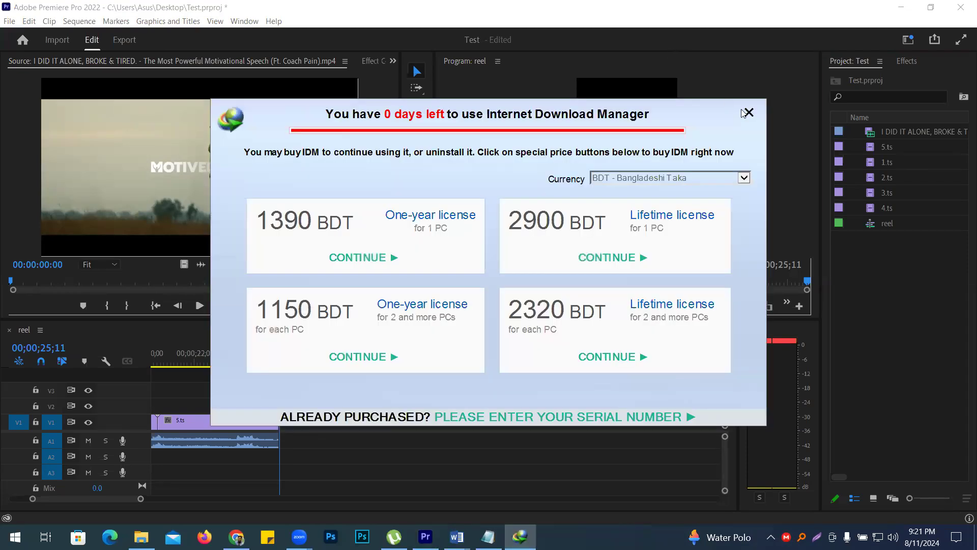
left_click(747, 113)
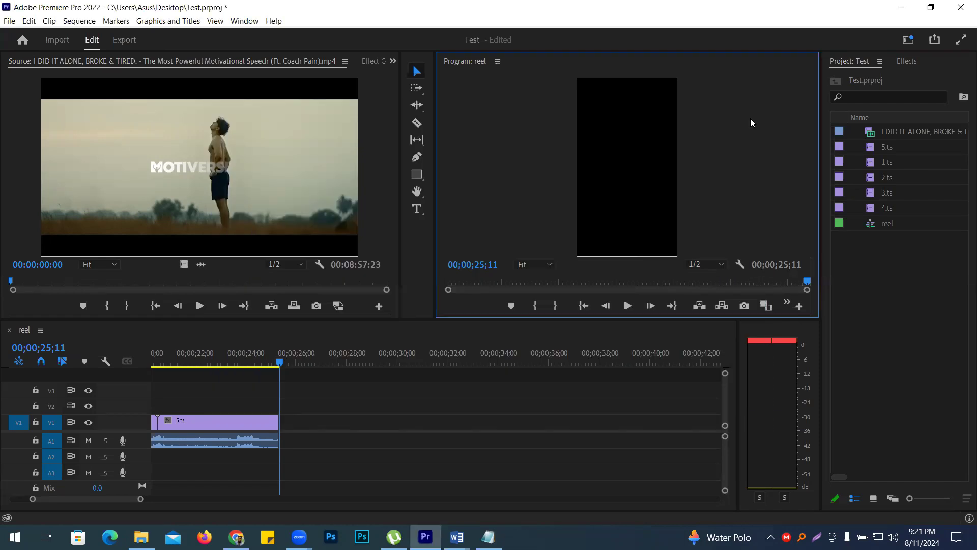